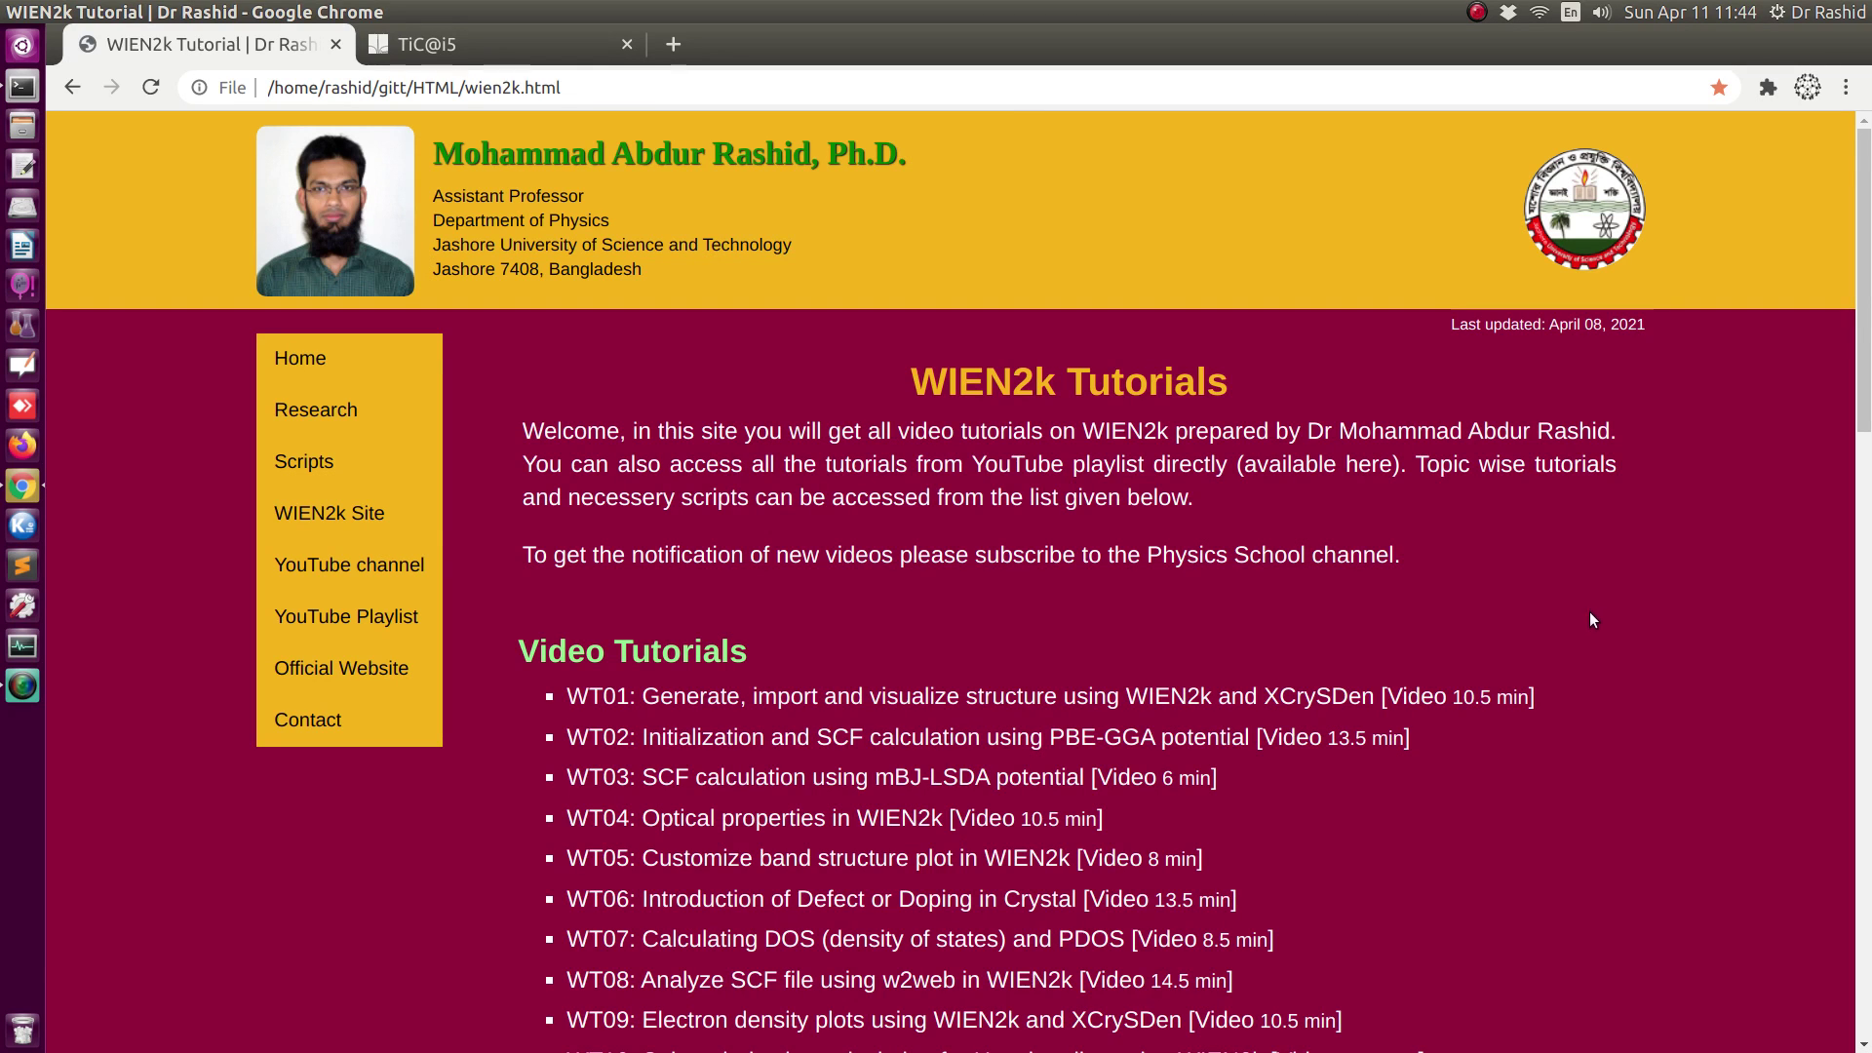
# View the TiC crystal structure in XCrySDen, rotate the model to inspect it, and close the viewer.
pyautogui.click(466, 41)
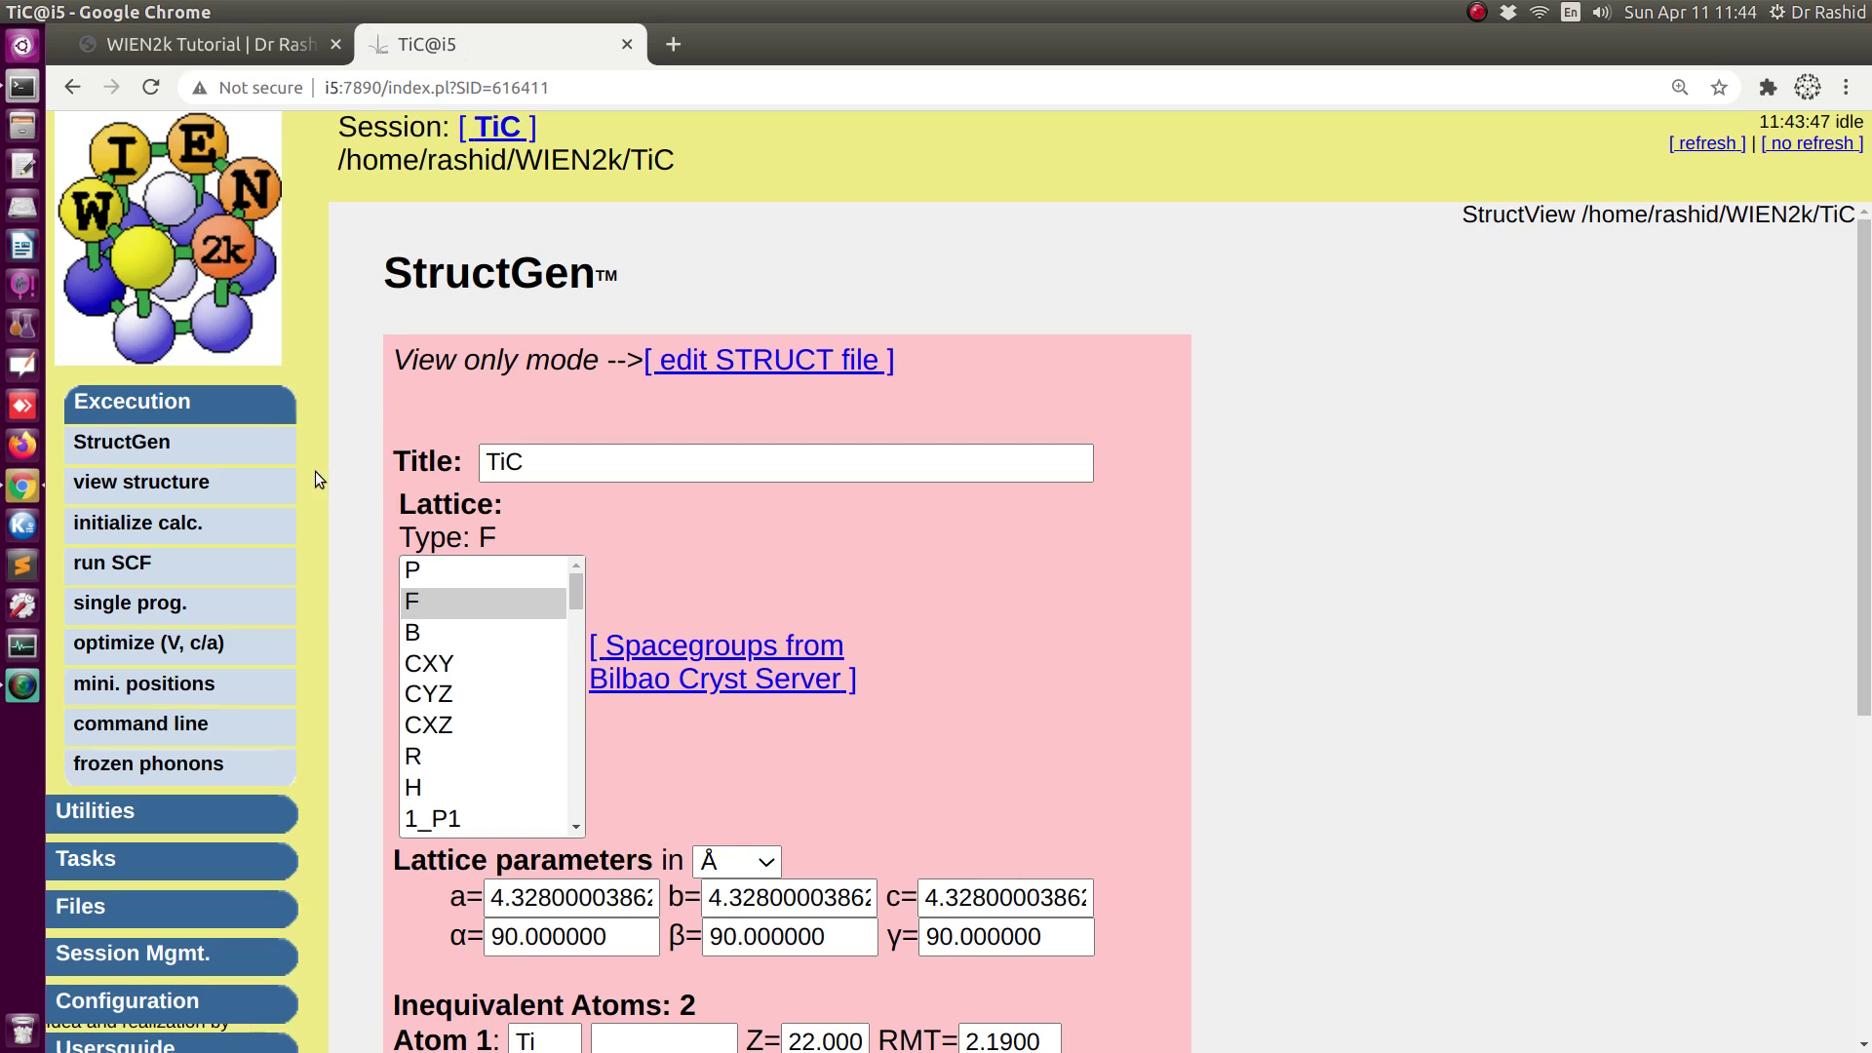
pyautogui.click(151, 490)
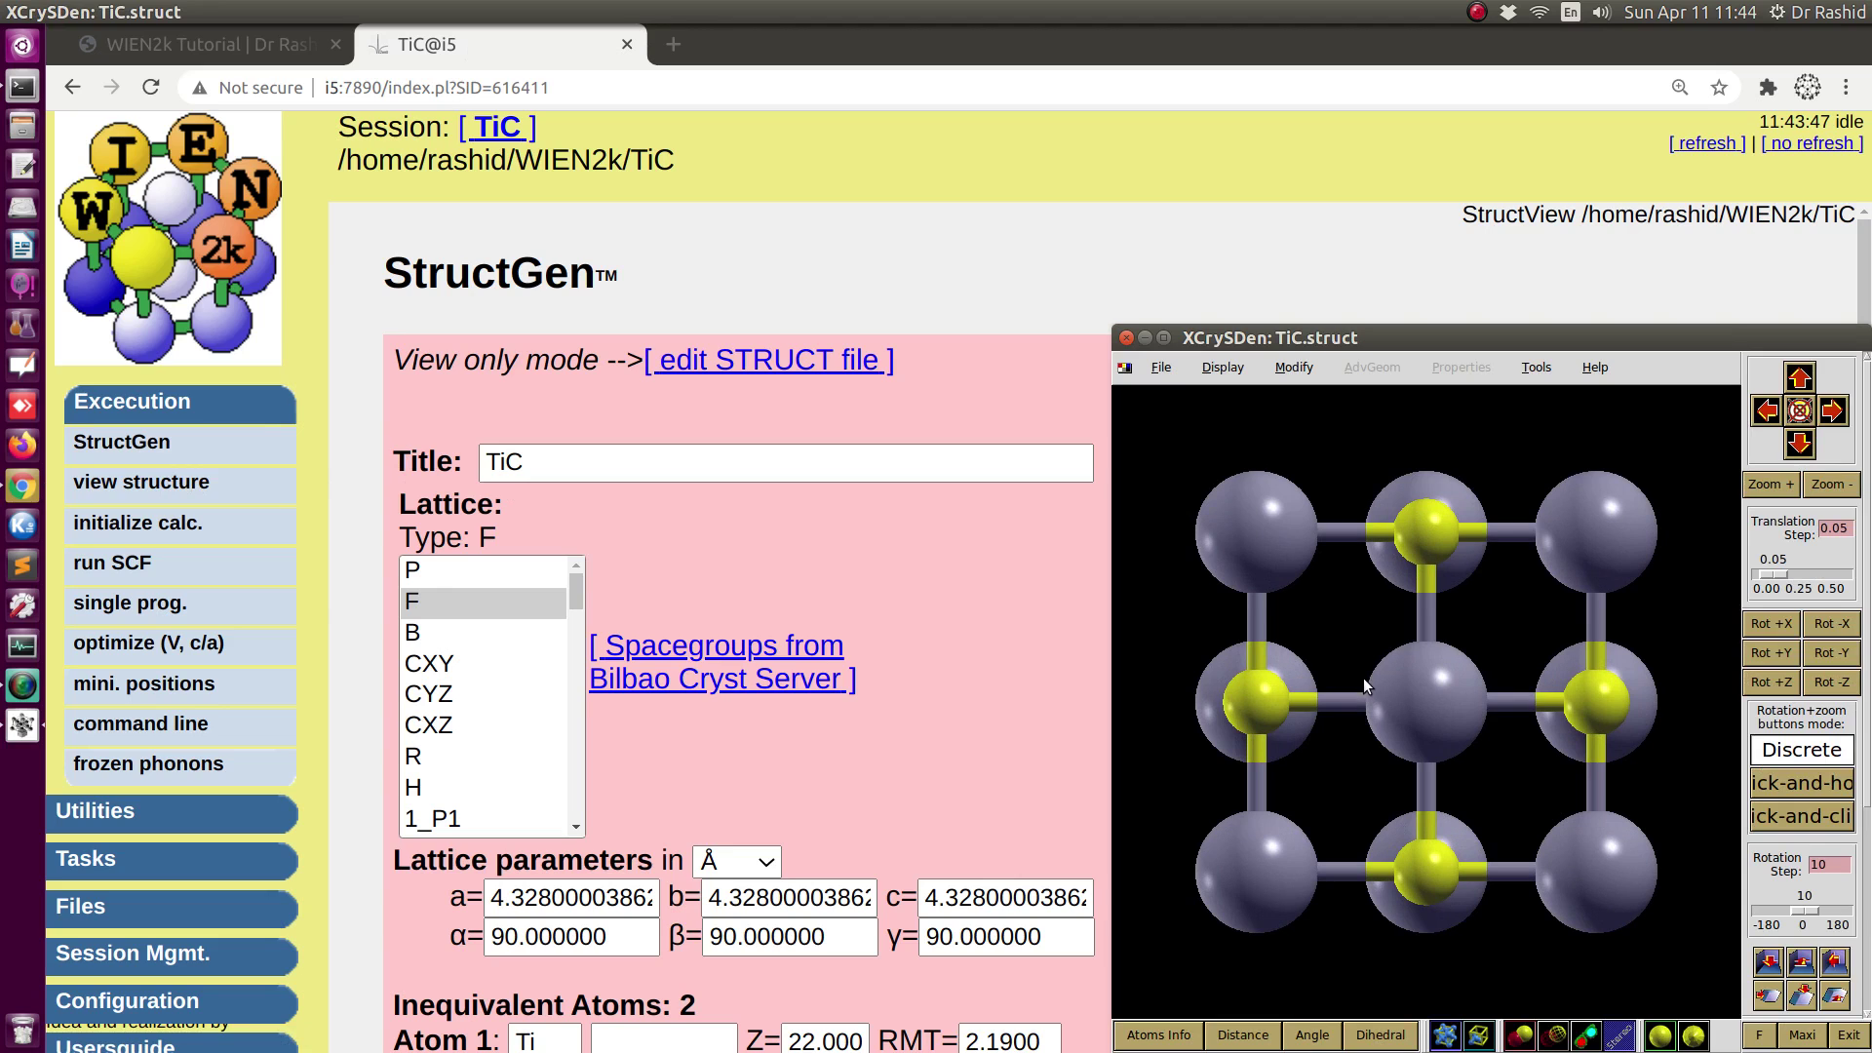
pyautogui.moveTo(1430, 717); pyautogui.dragTo(1418, 612)
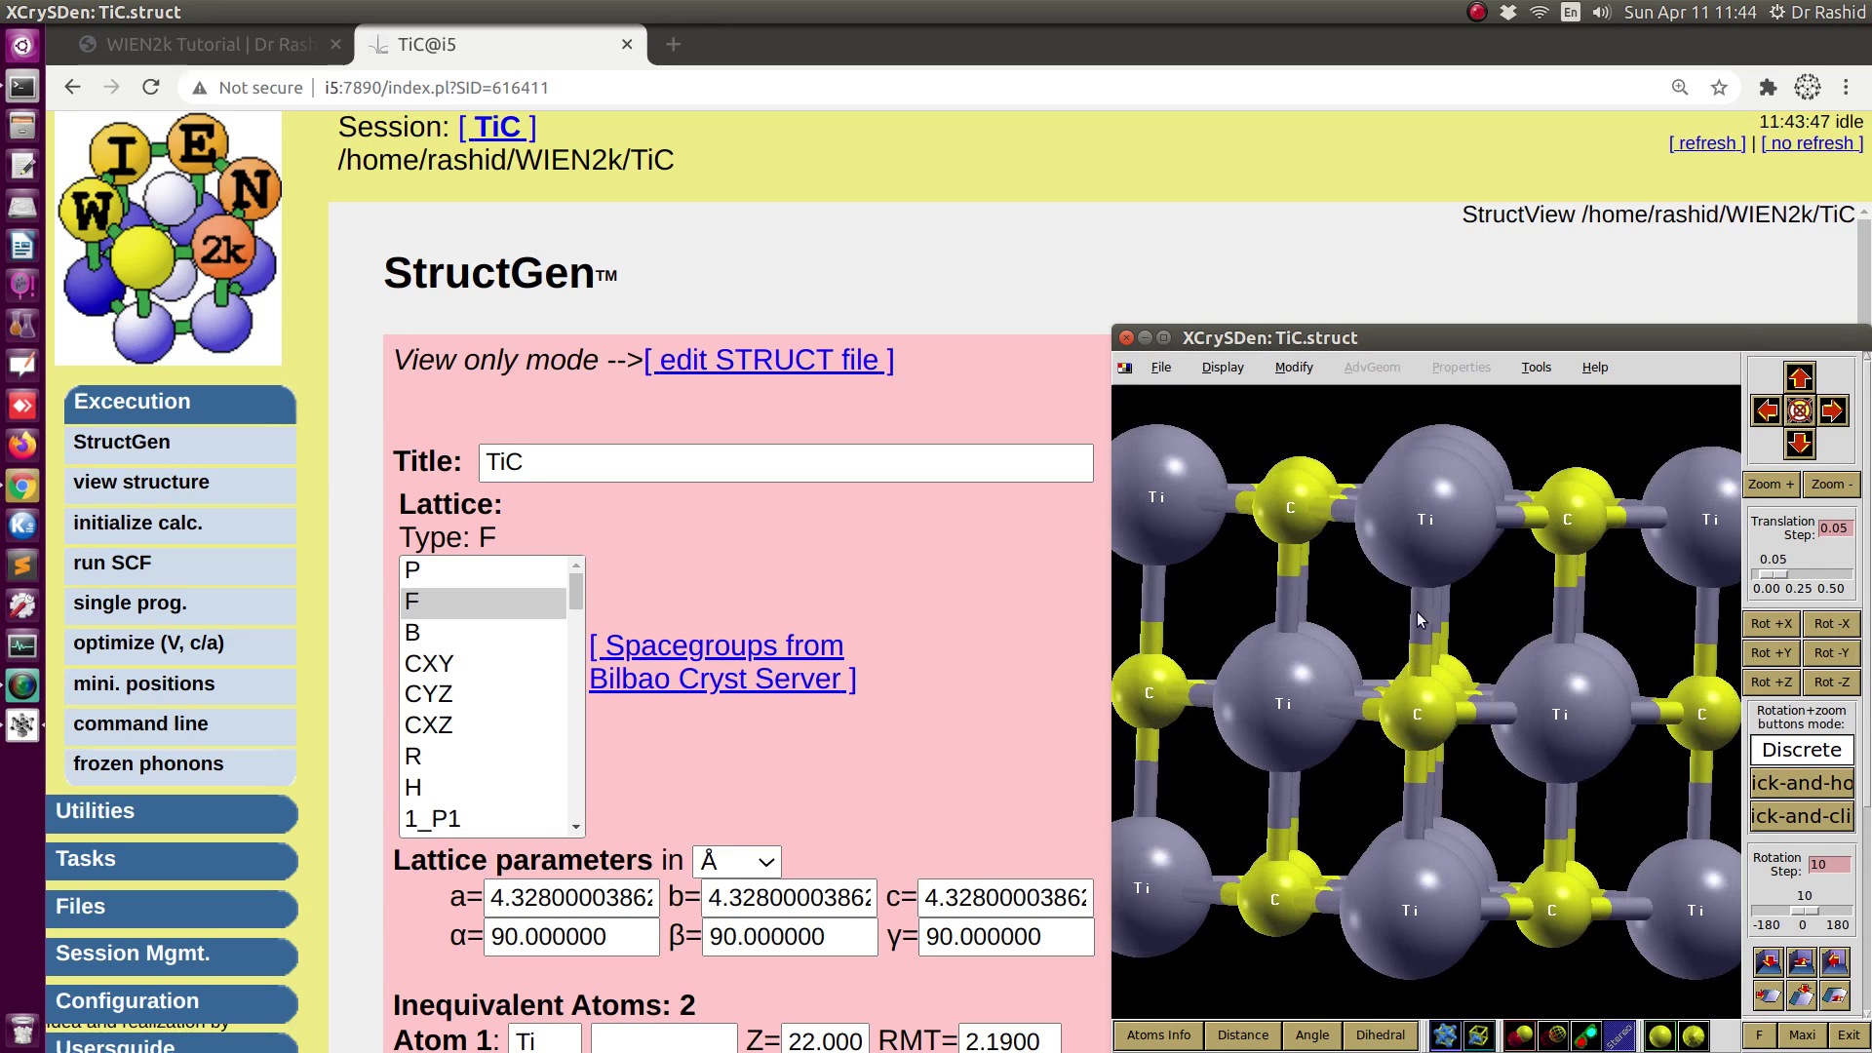
pyautogui.click(1126, 338)
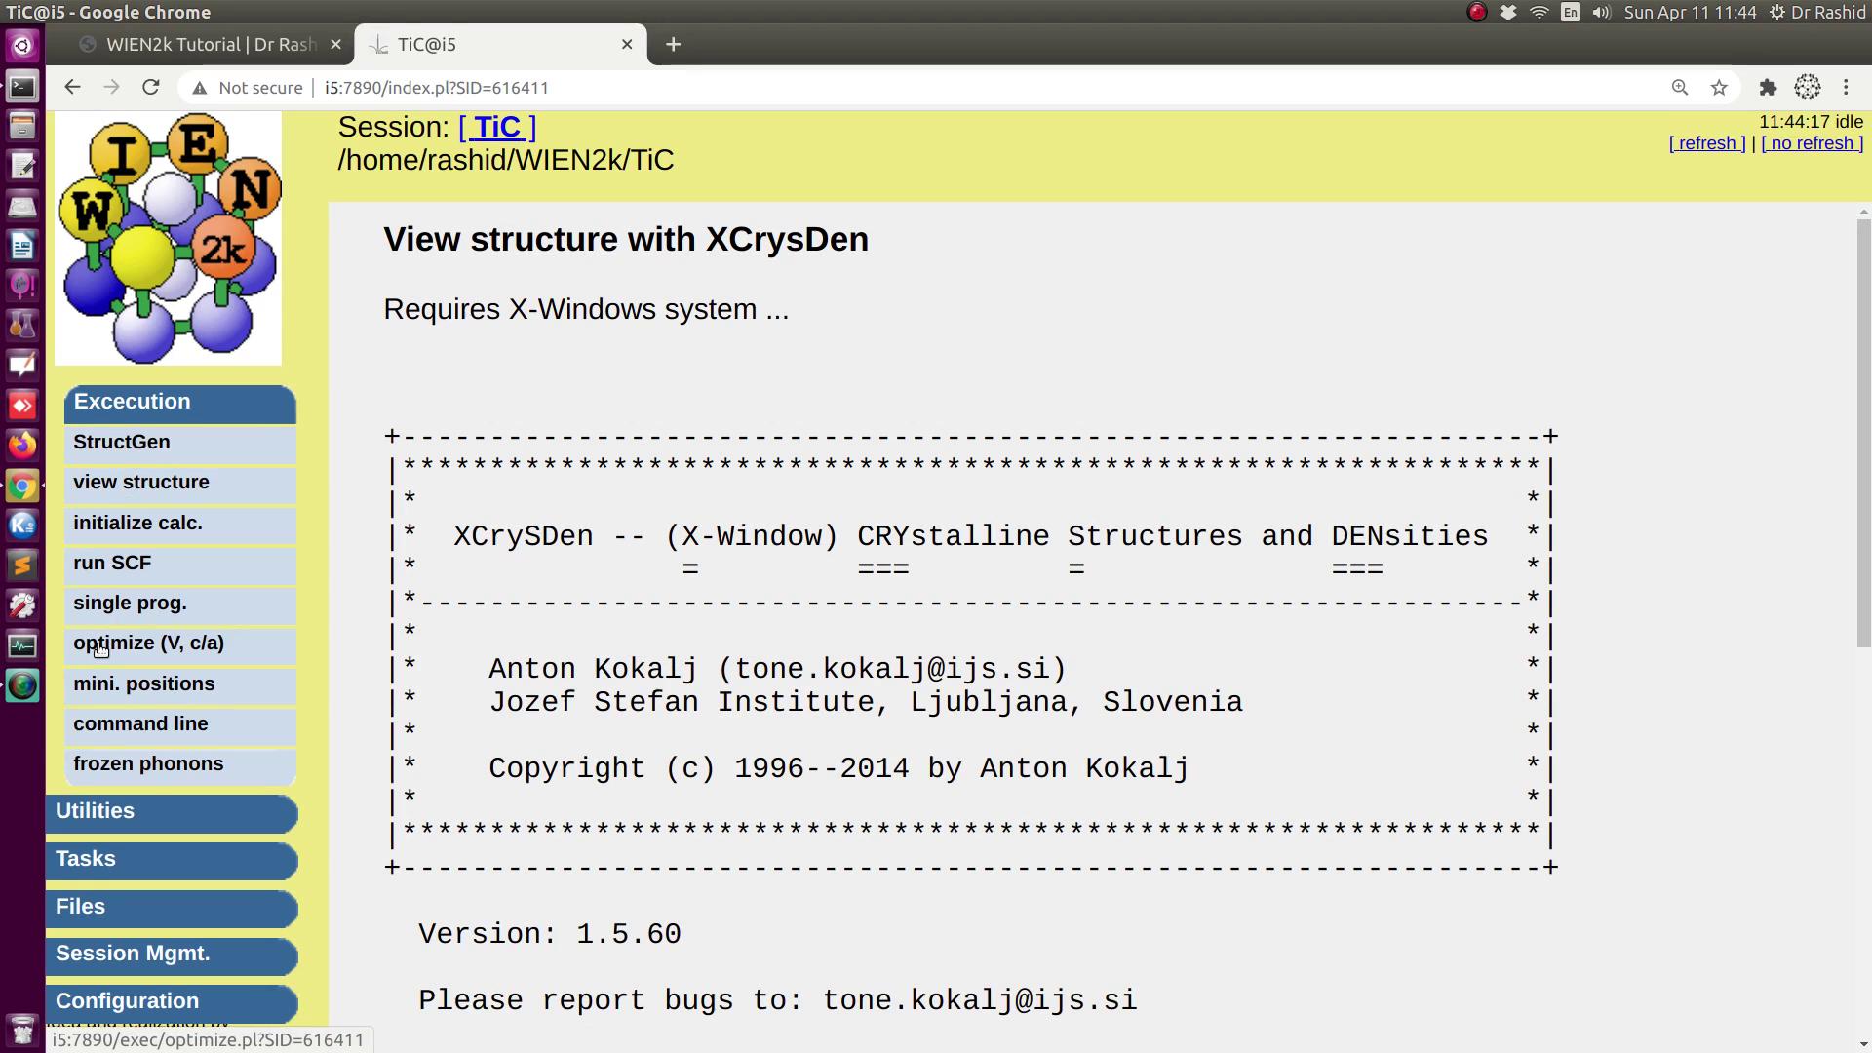
# Run the batch initialization for TiC with RKMAX 8 and 500 k-points, and show its STDOUT in reverse order.
pyautogui.click(109, 526)
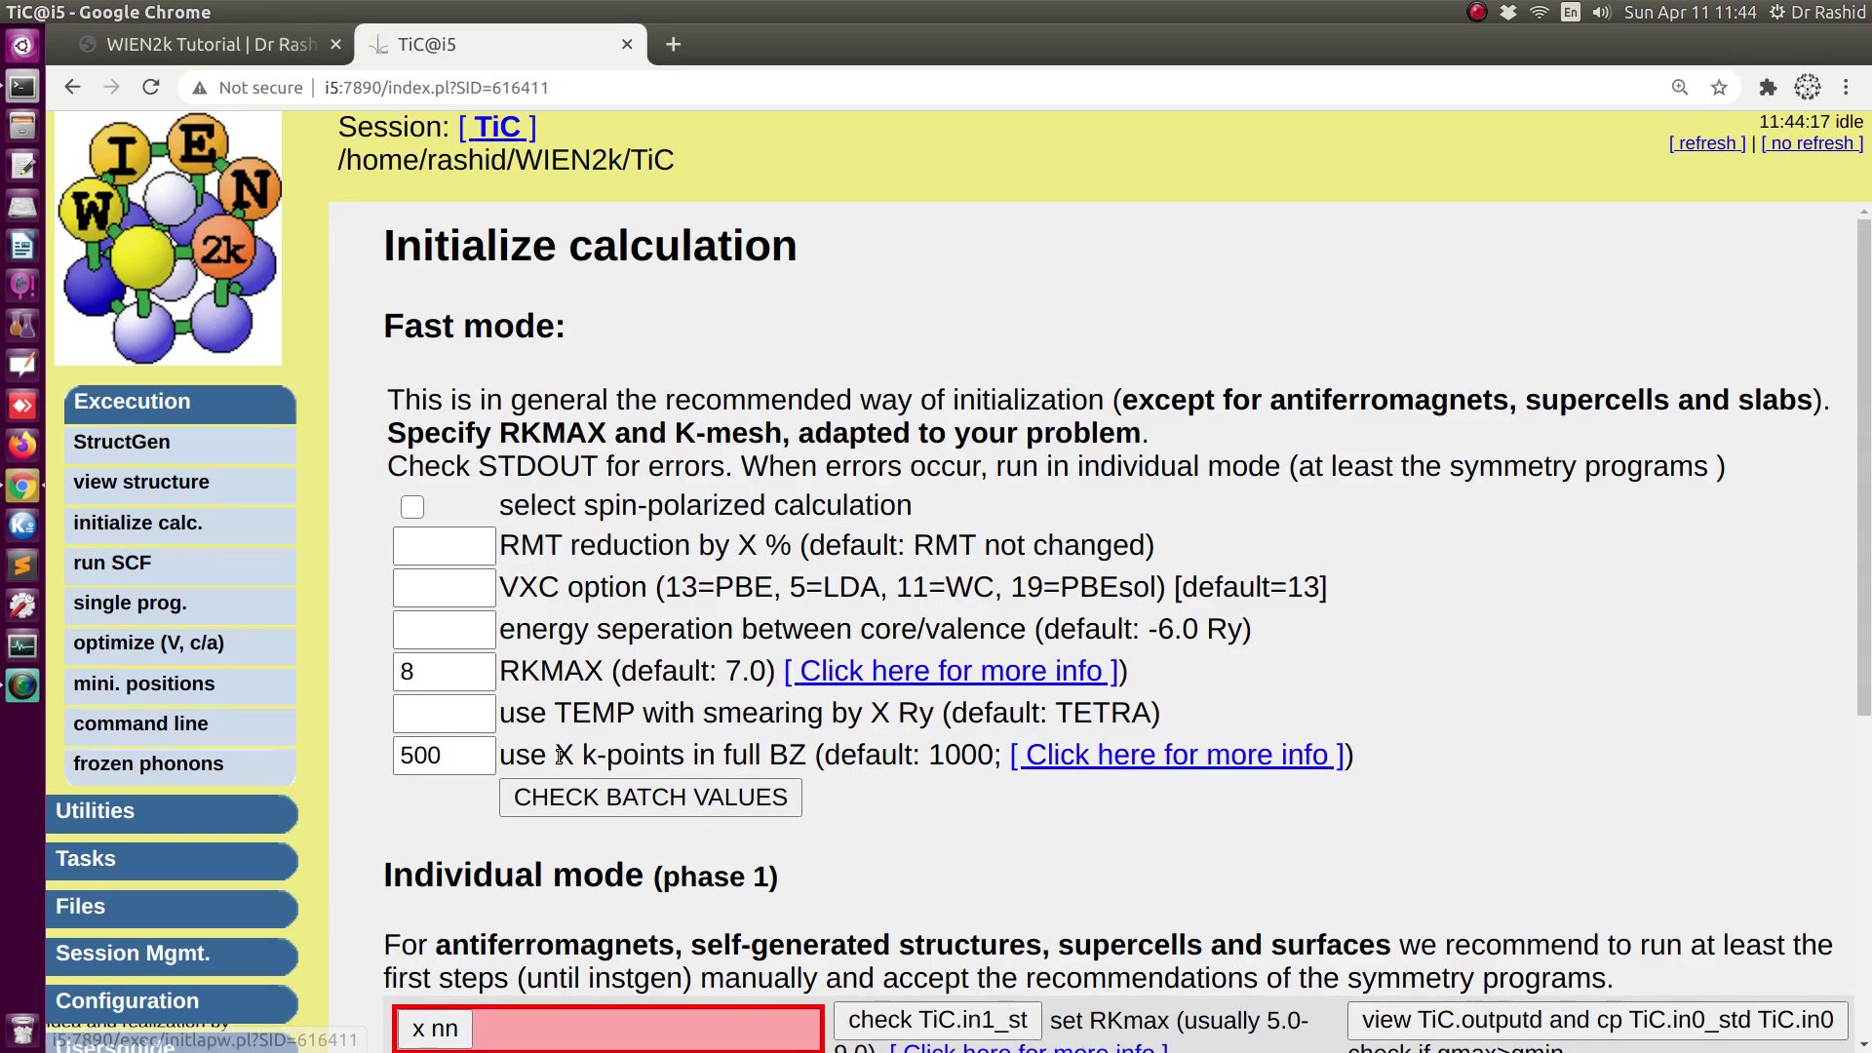
pyautogui.click(622, 798)
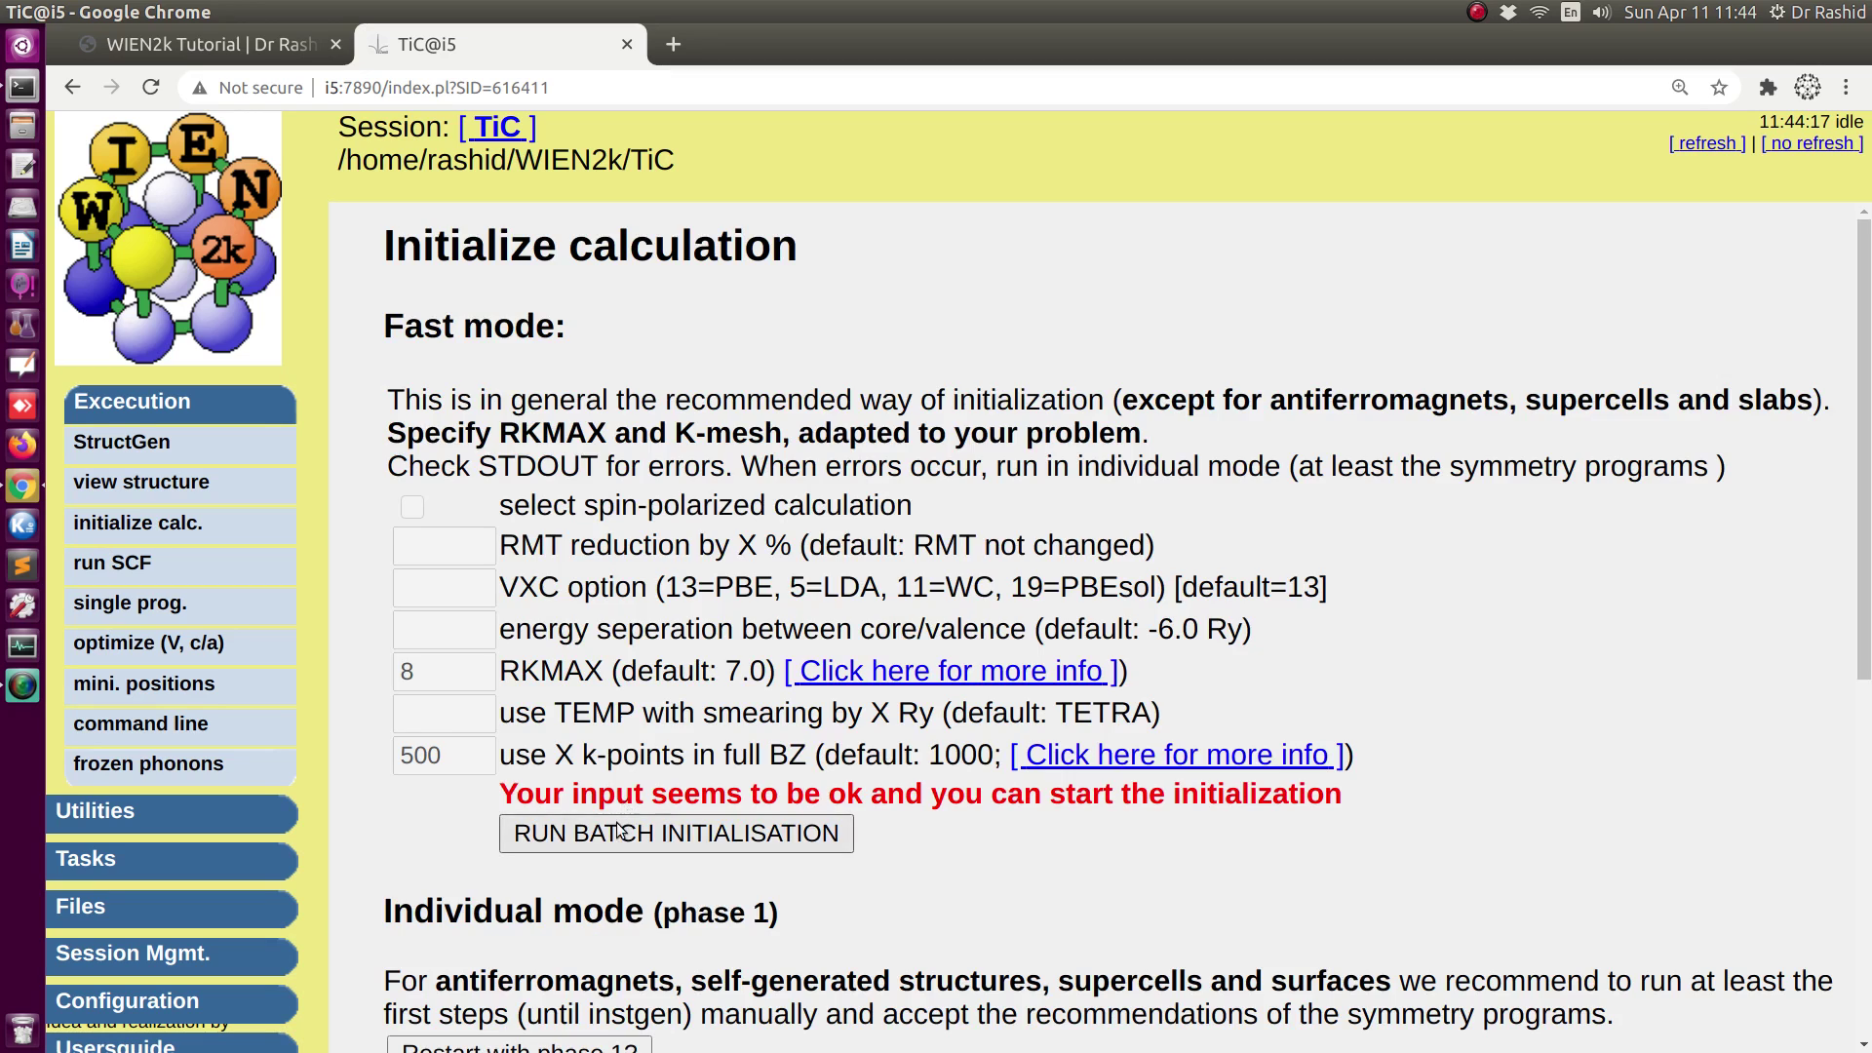
pyautogui.click(618, 829)
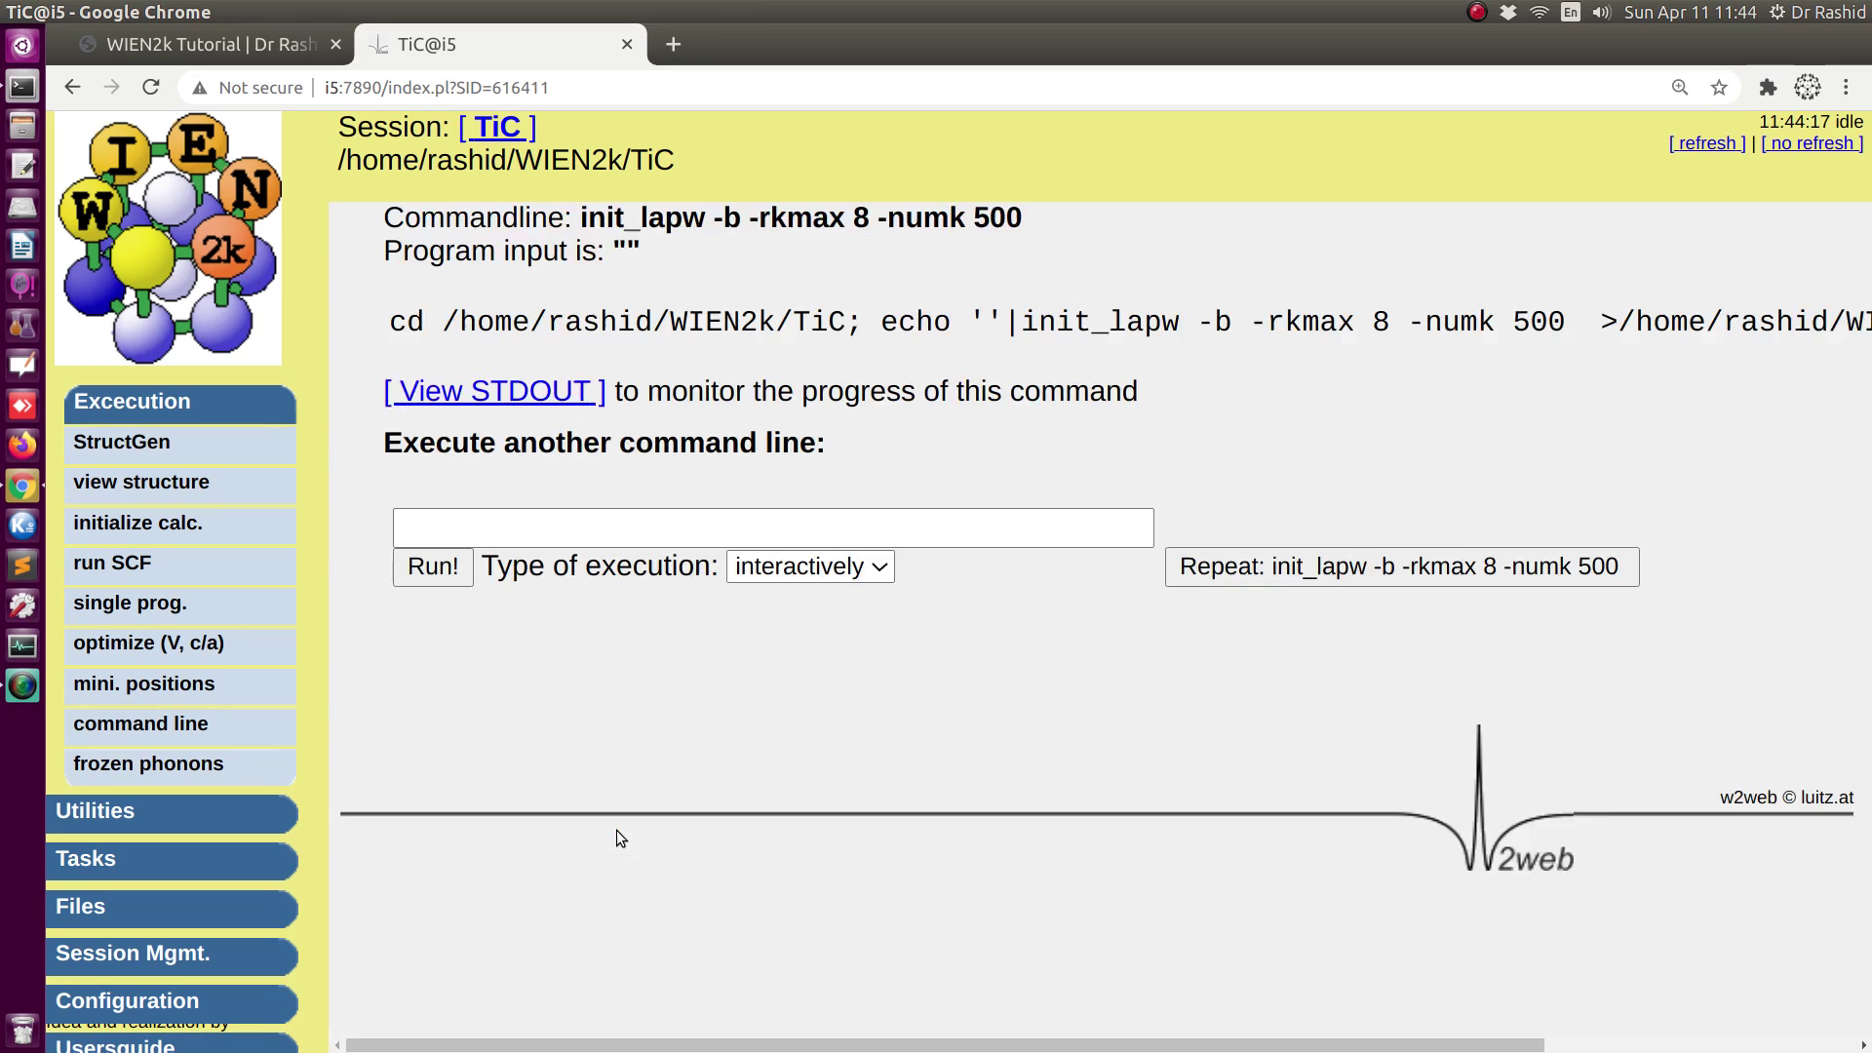
pyautogui.click(464, 398)
pyautogui.click(573, 324)
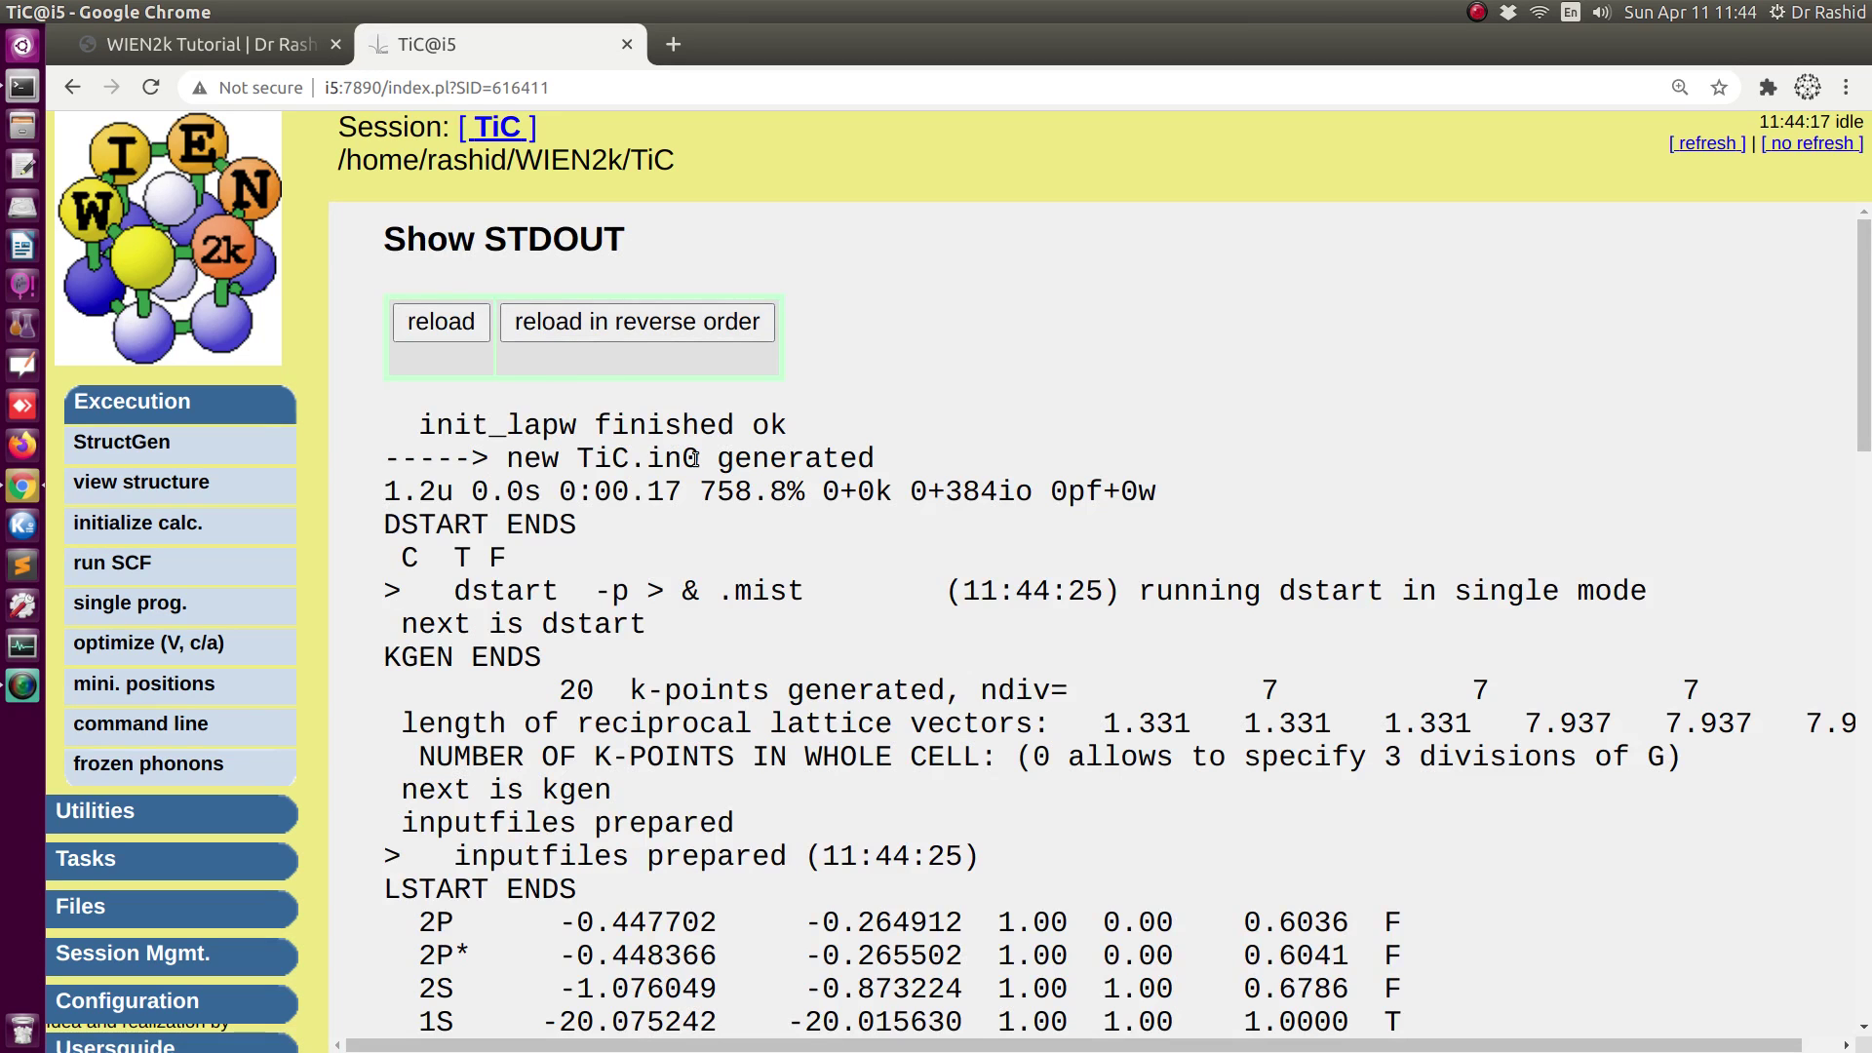
# Look up tutorials WT01 and WT02 on the WIEN2k Tutorials page, and check the init_lapw completion status in the TiC session output.
pyautogui.click(261, 44)
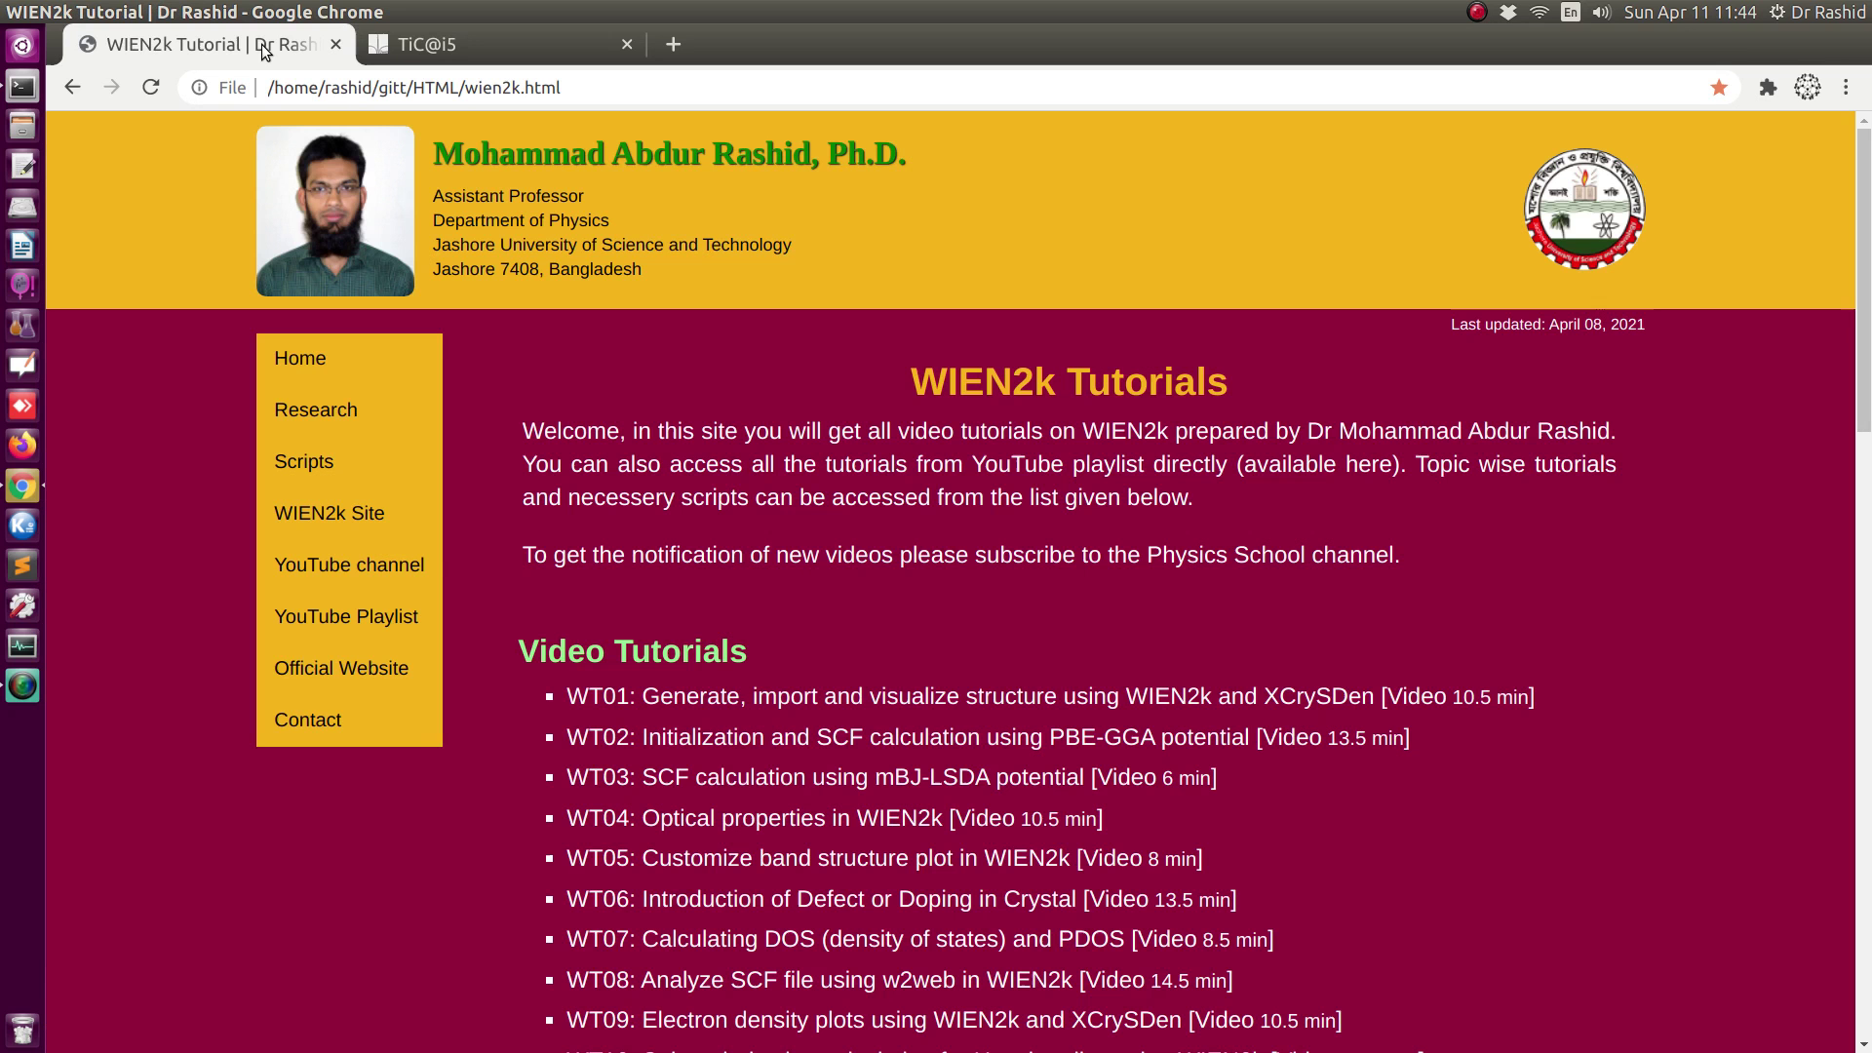
pyautogui.moveTo(570, 695); pyautogui.dragTo(1240, 739)
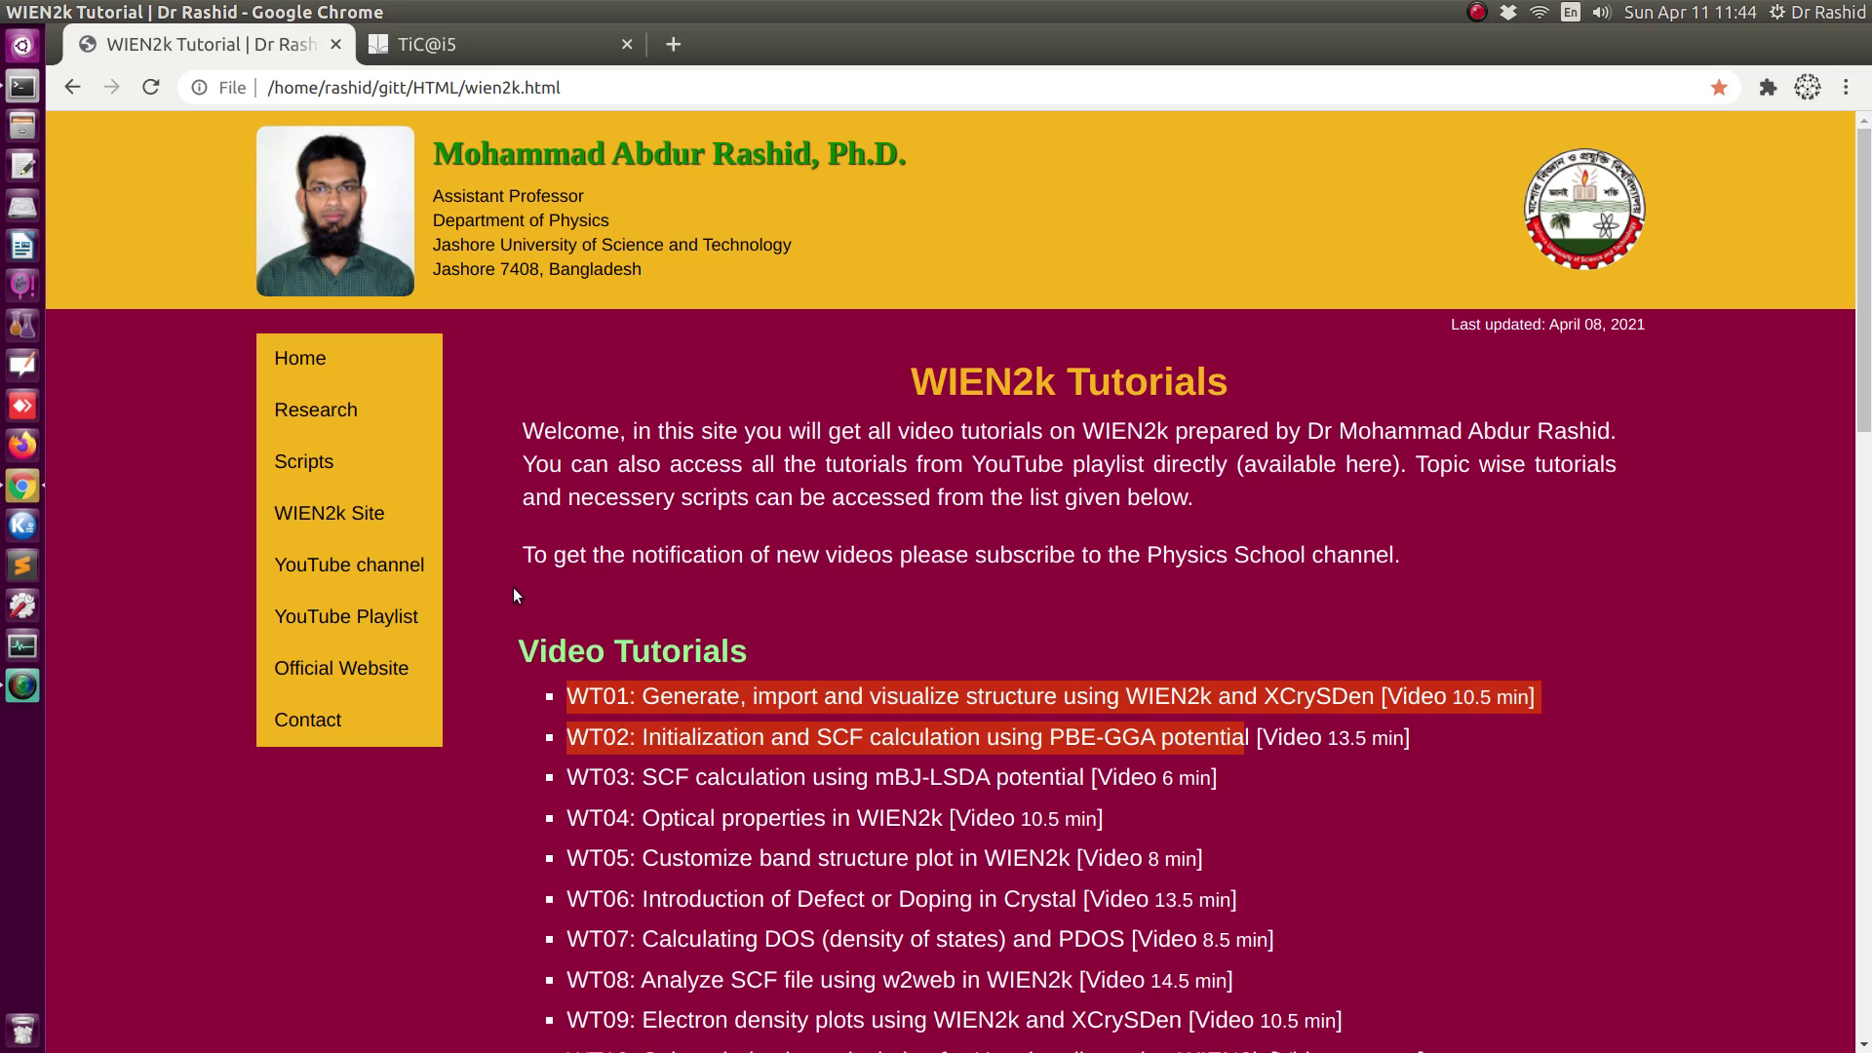
pyautogui.click(488, 37)
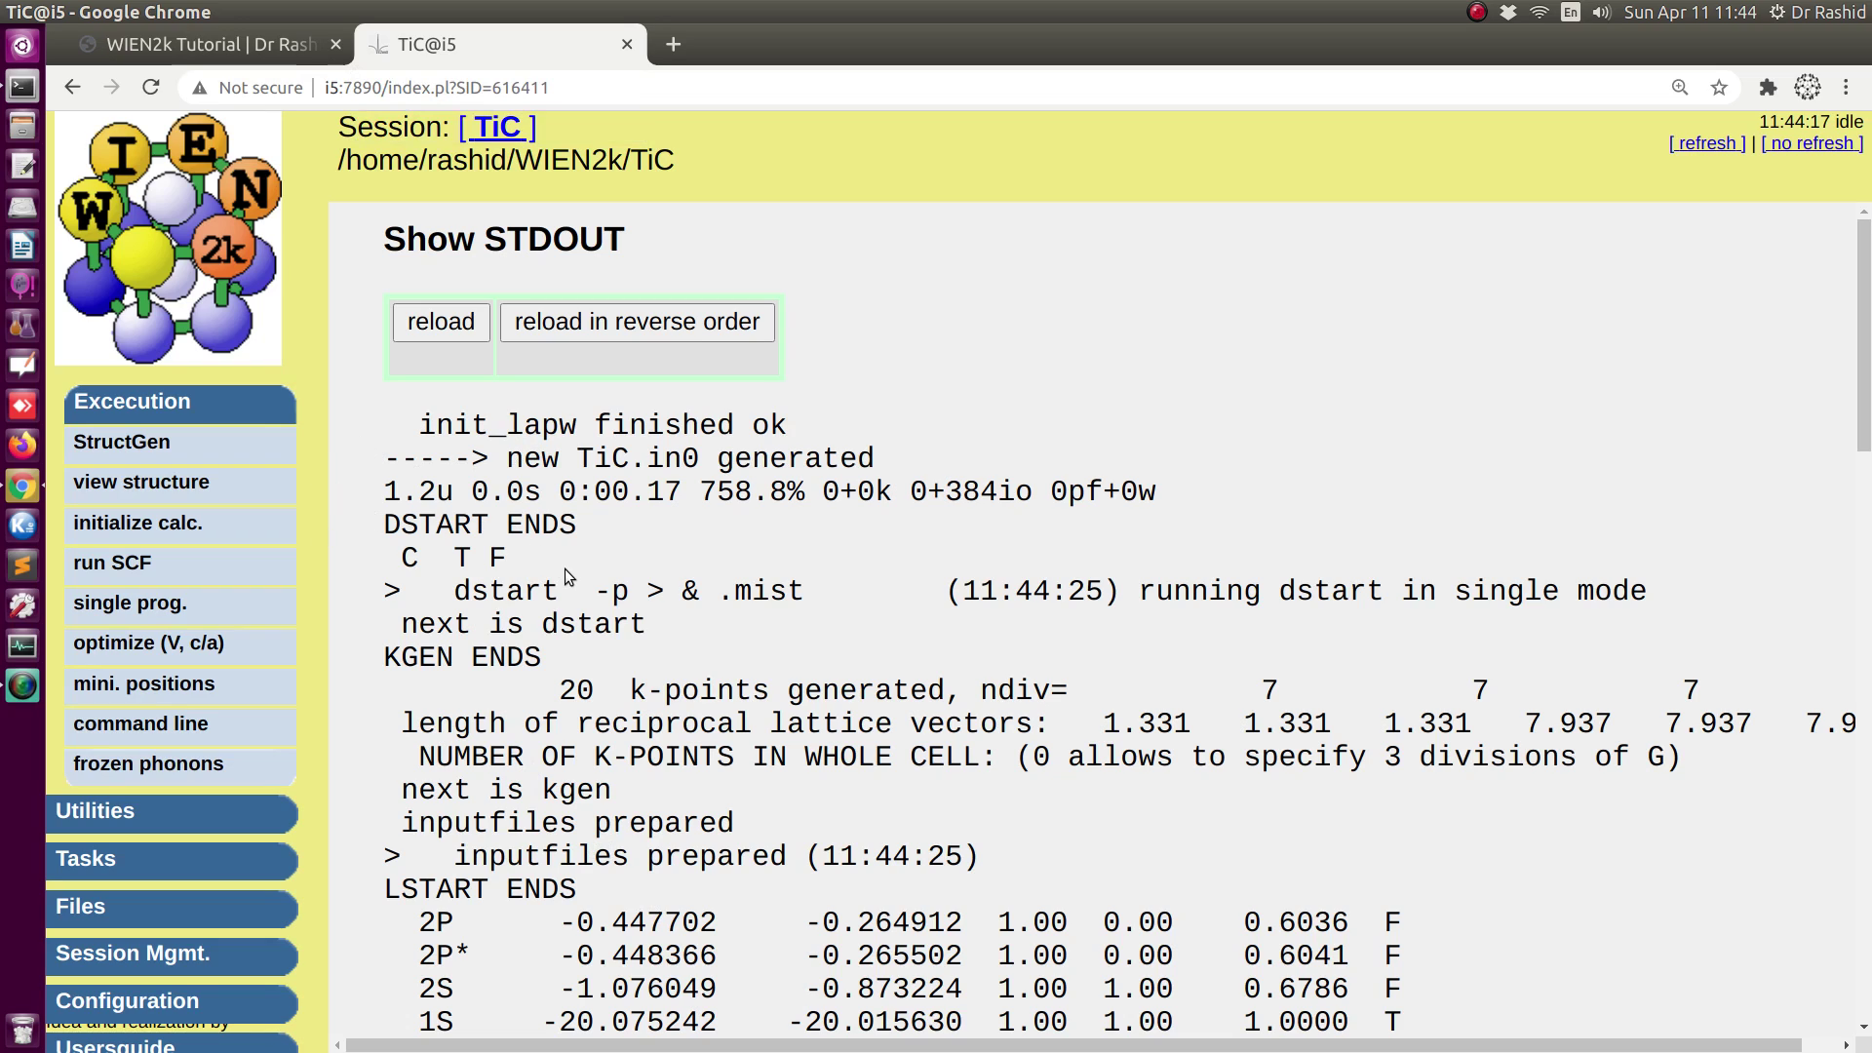
pyautogui.moveTo(593, 425); pyautogui.dragTo(801, 426)
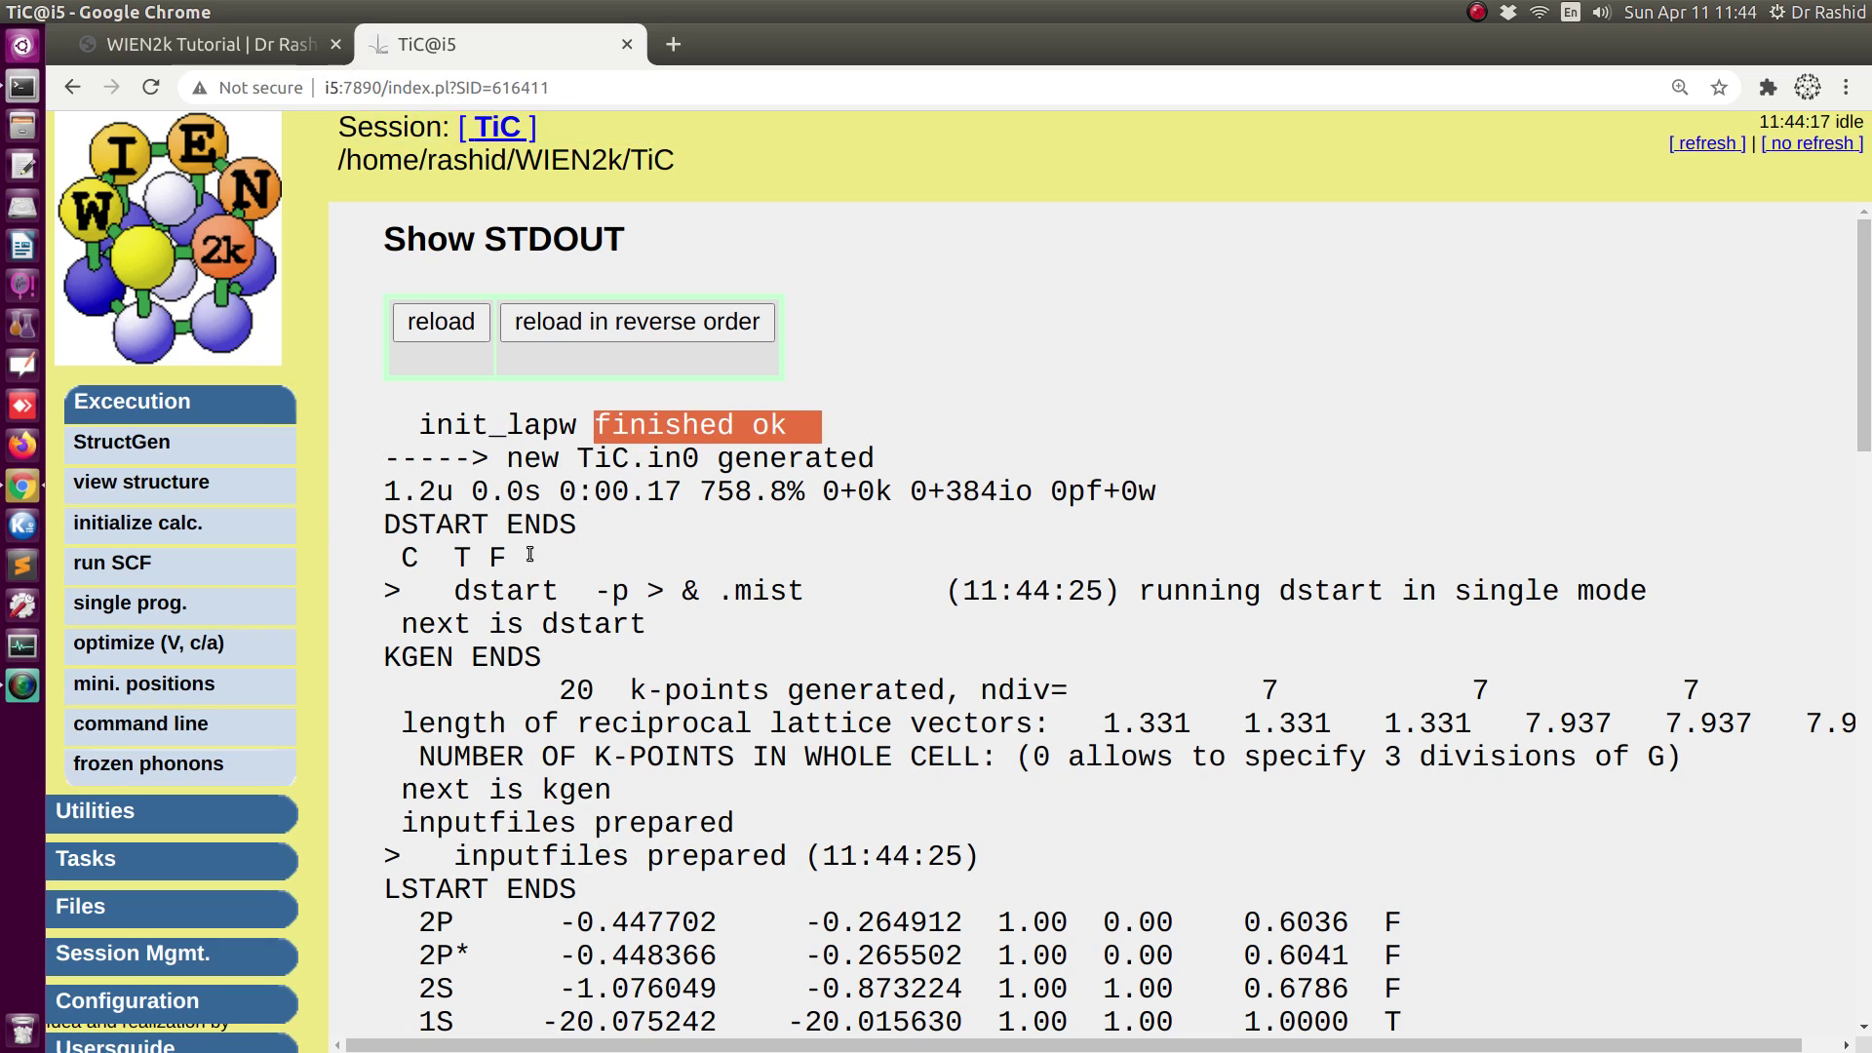
# Open the optimizer for generating TiC structure files and choose to vary the volume with constant a:b:c ratio.
pyautogui.click(108, 645)
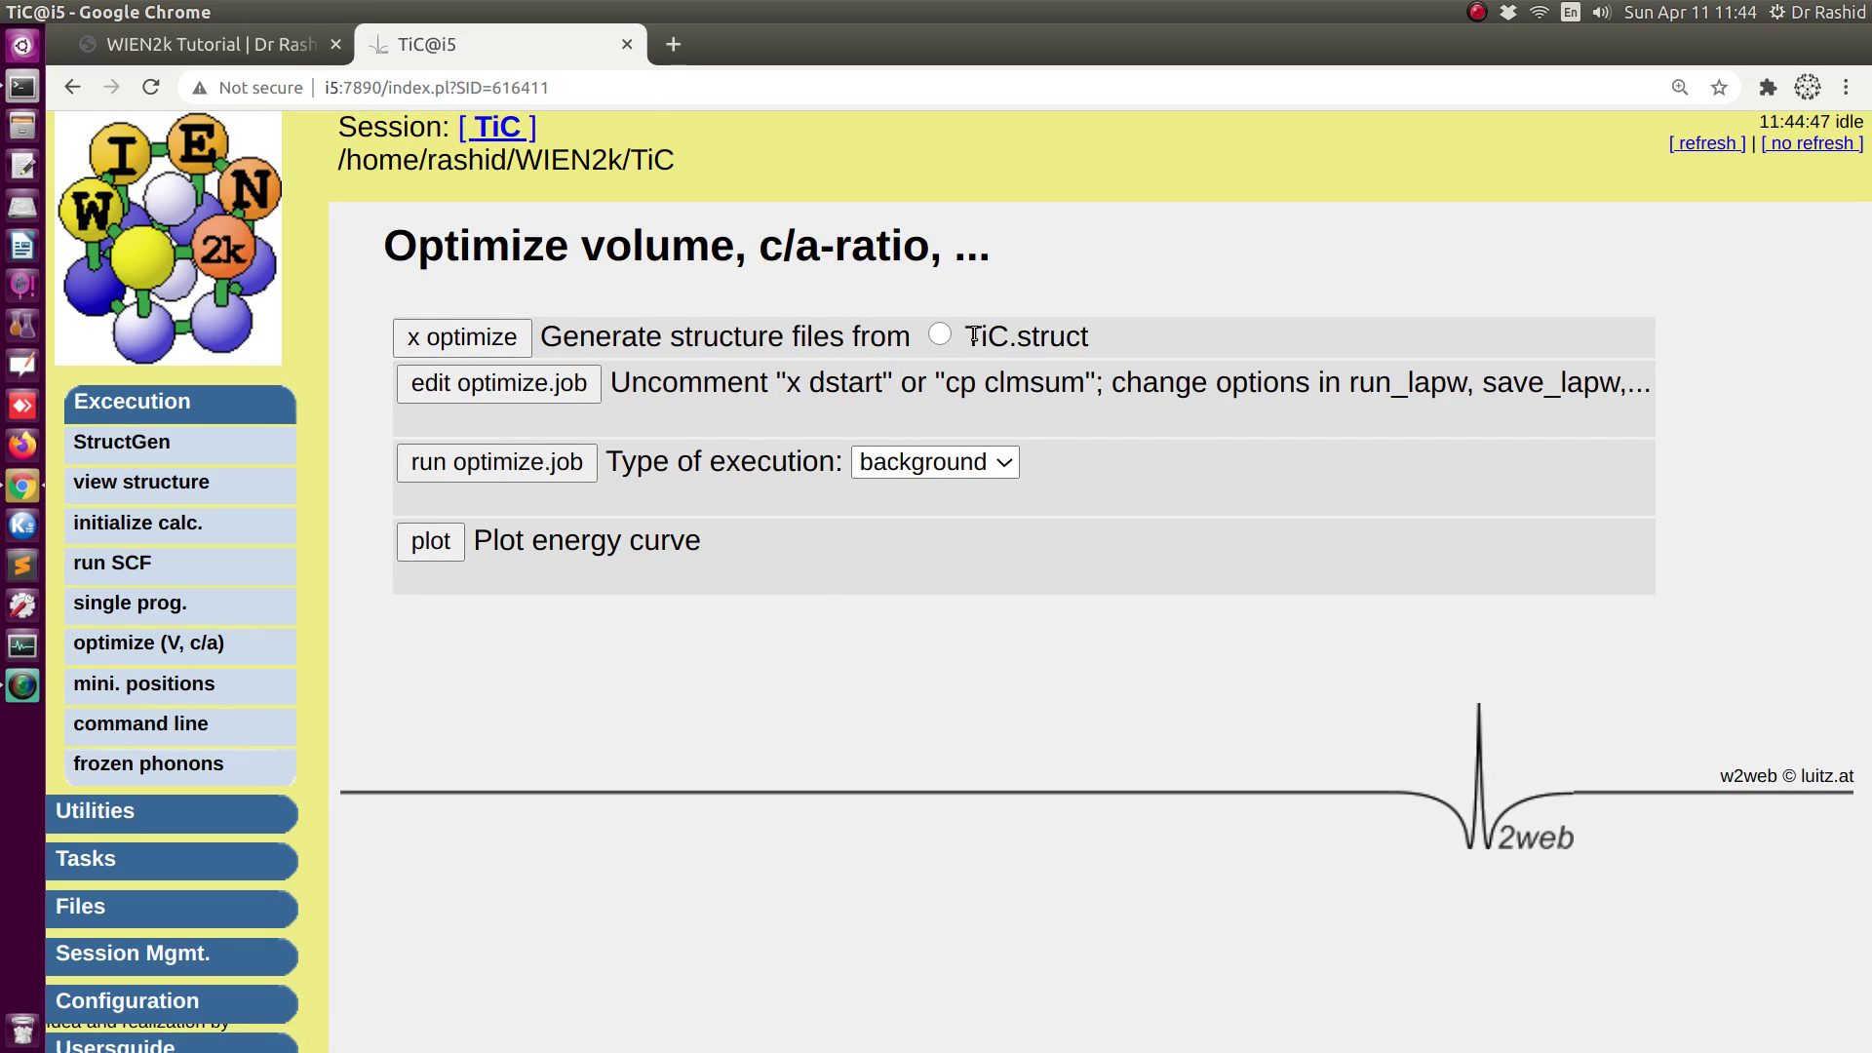
pyautogui.moveTo(968, 332); pyautogui.dragTo(1096, 337)
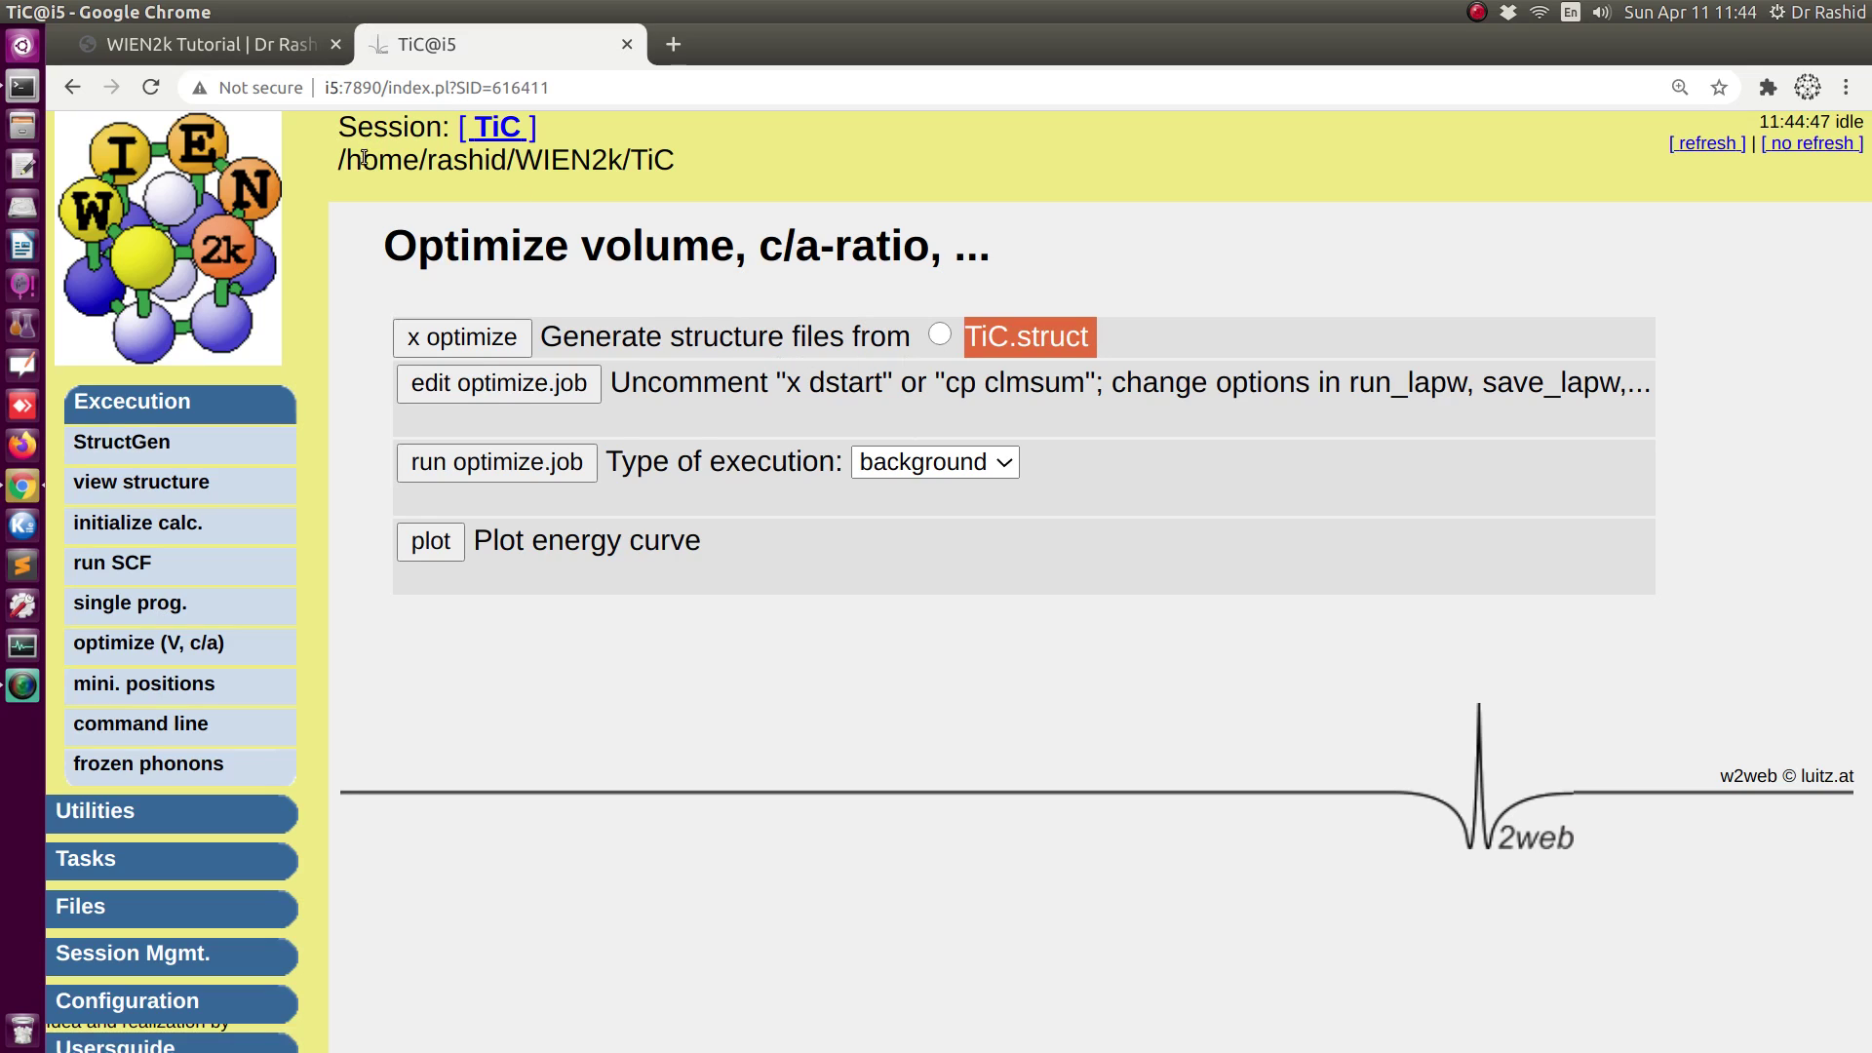
pyautogui.moveTo(547, 165); pyautogui.dragTo(737, 150)
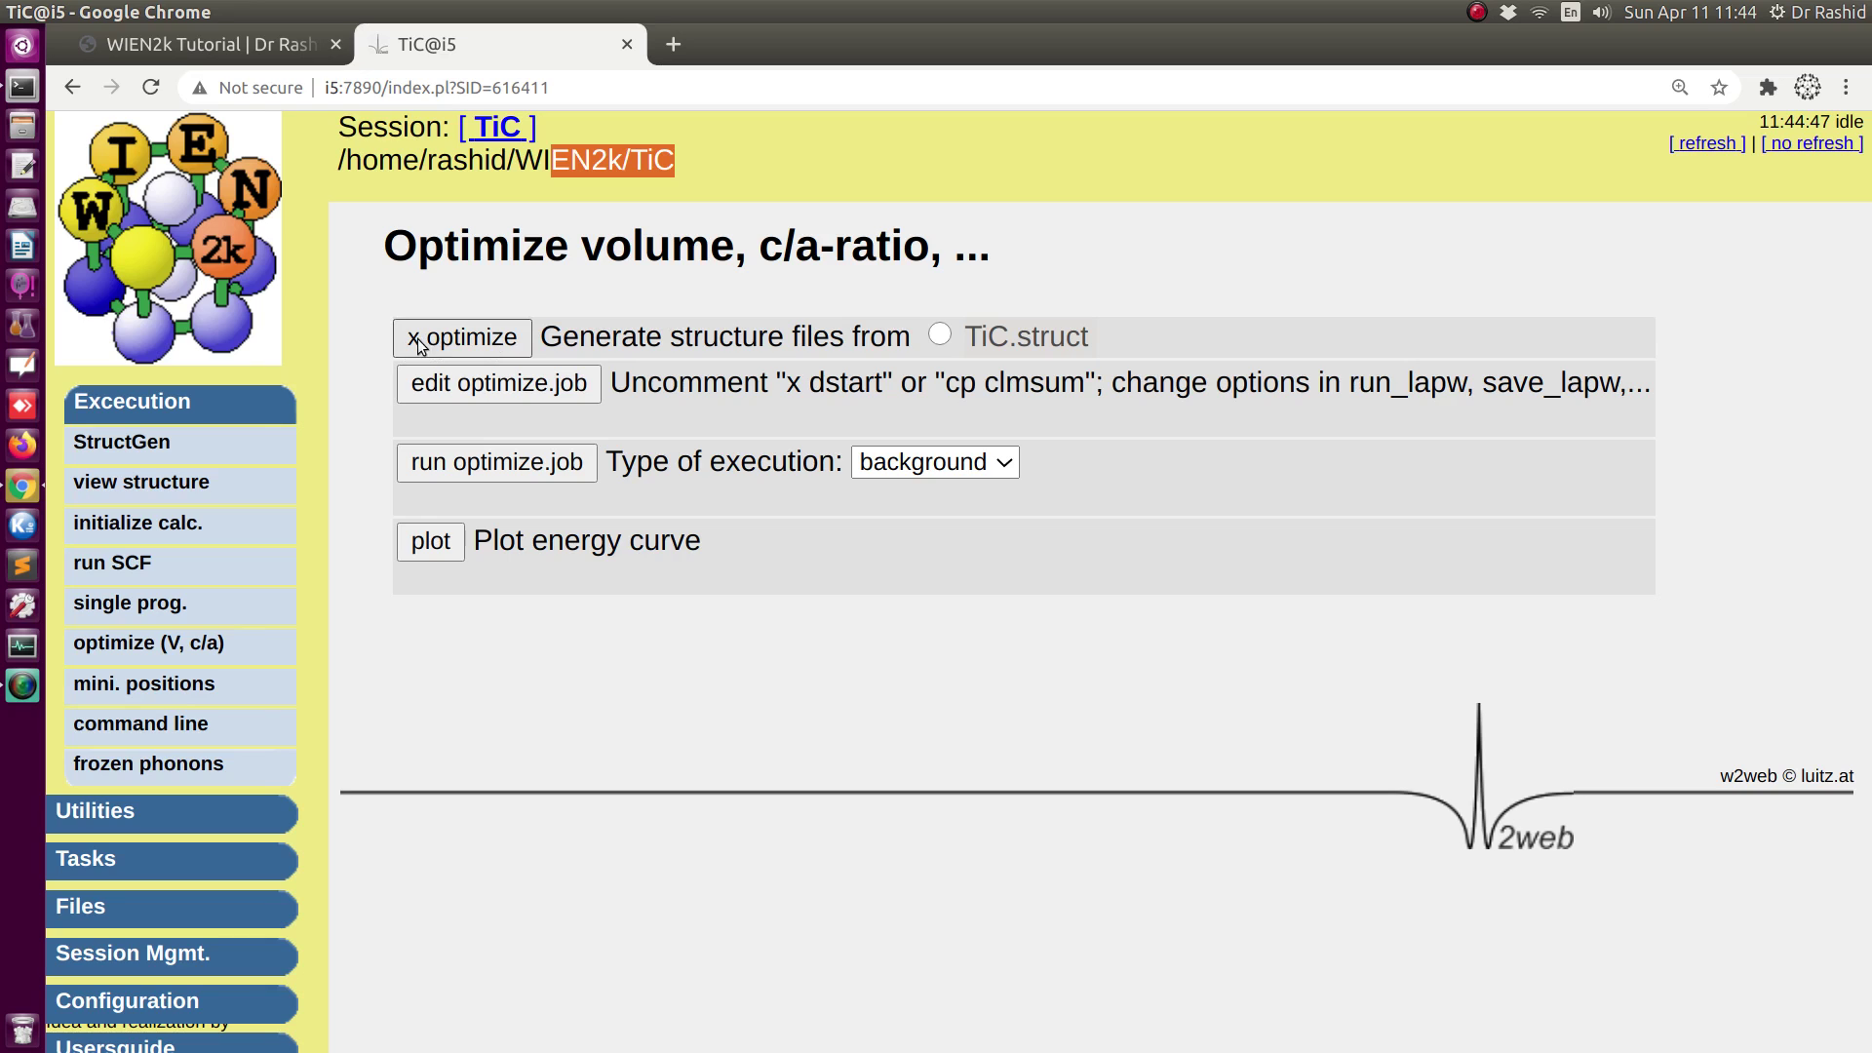
pyautogui.click(478, 342)
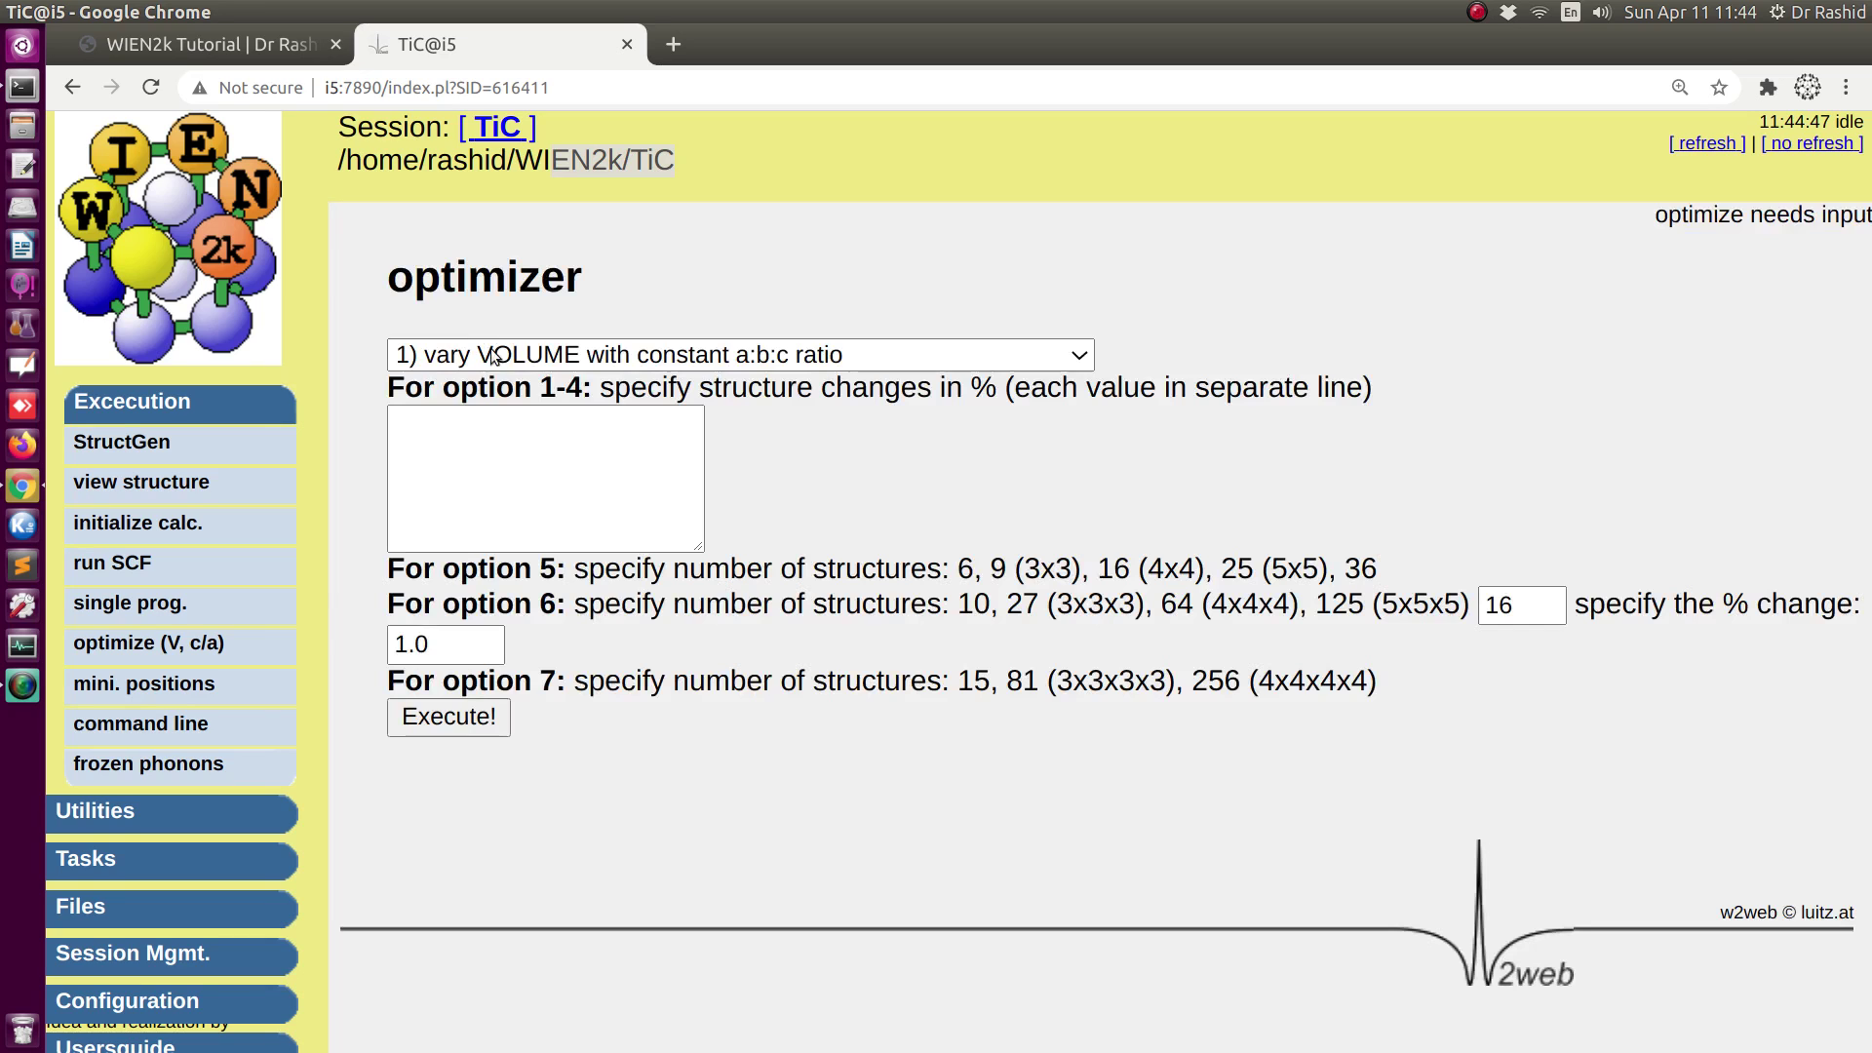
pyautogui.click(805, 355)
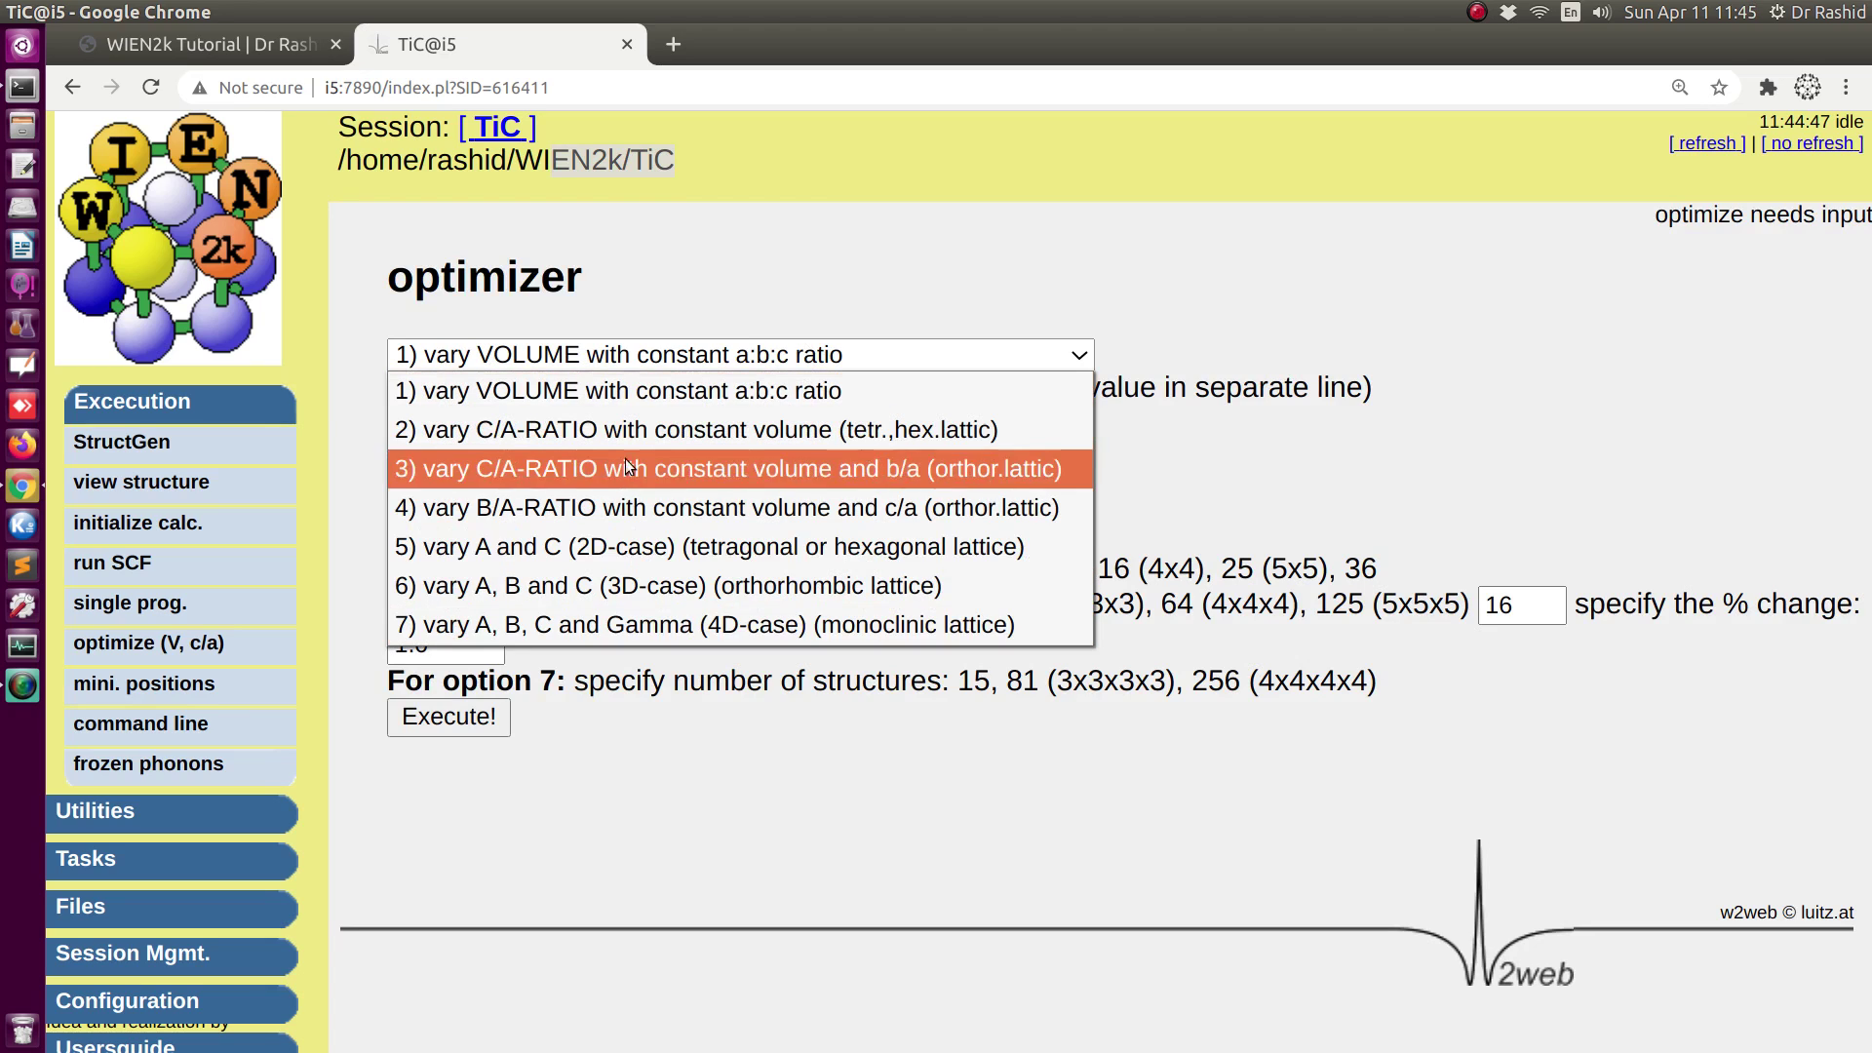
pyautogui.click(595, 388)
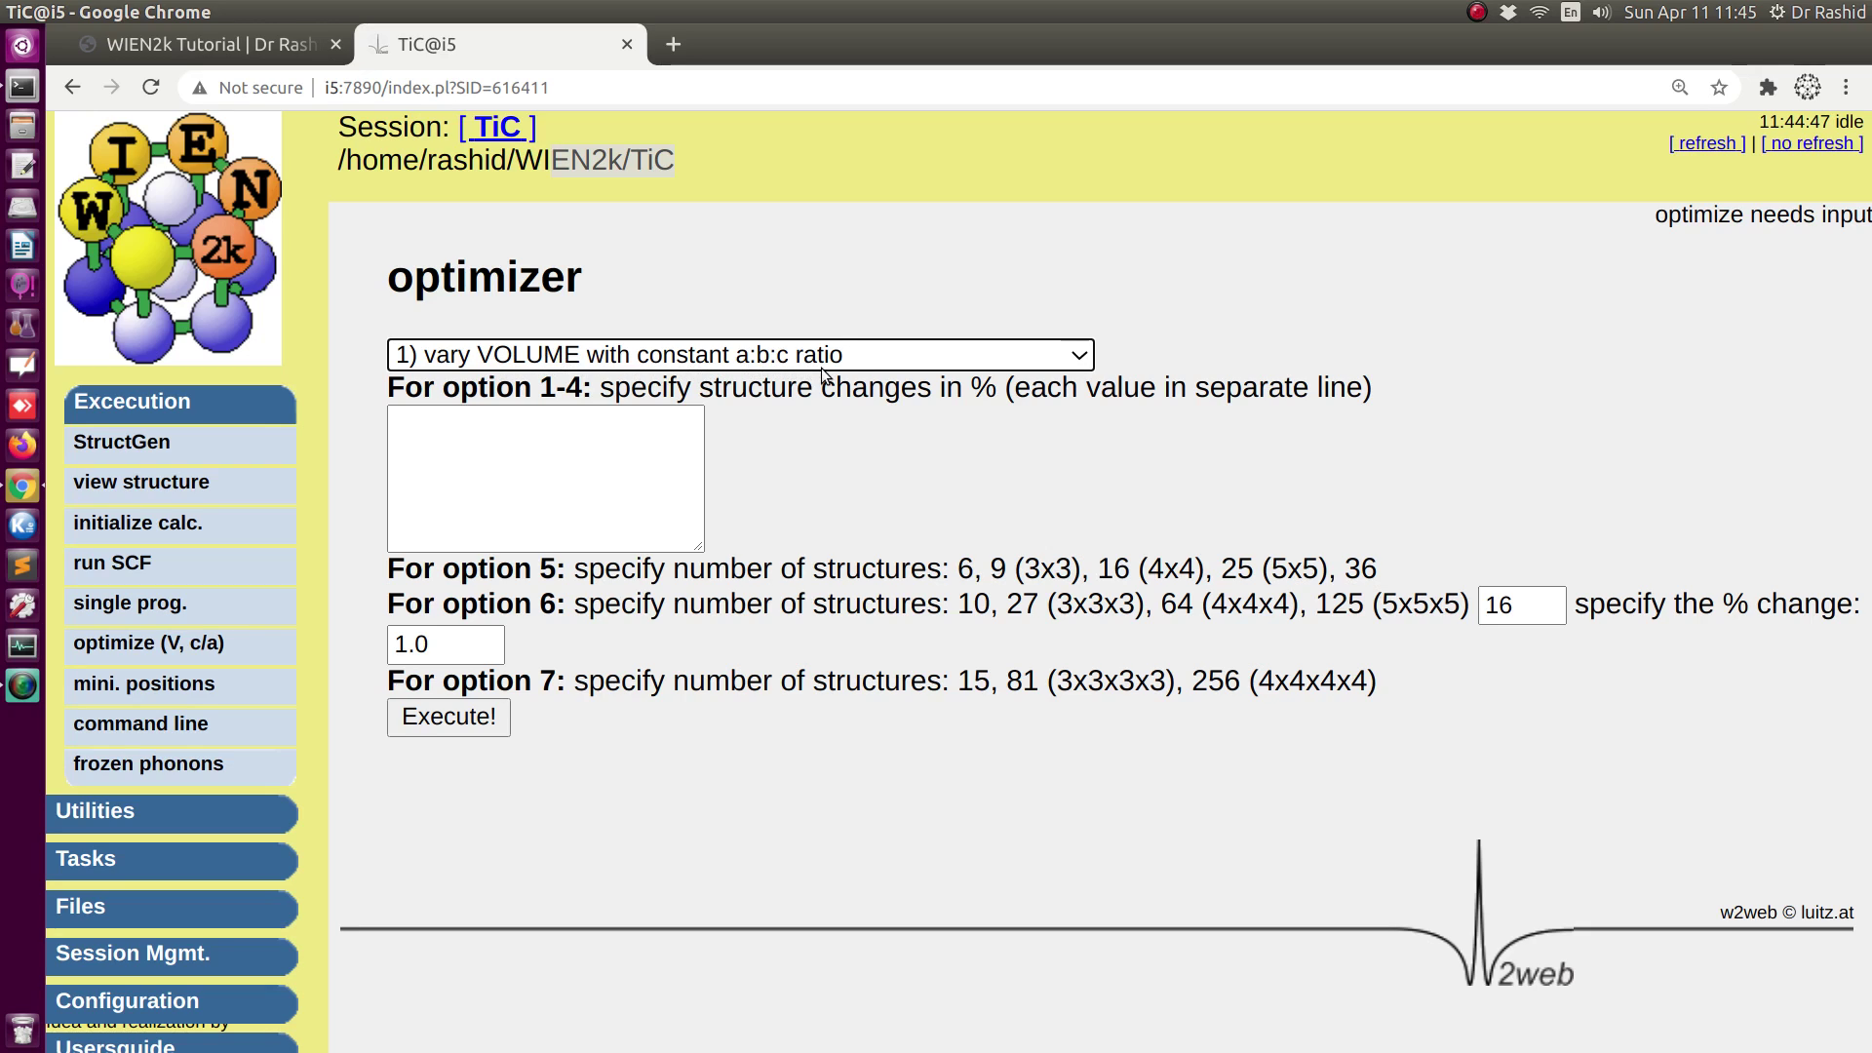
# Enter structure changes of -4, -2, 0, 2 and 4 % on separate lines and execute the optimizer.
pyautogui.click(601, 448)
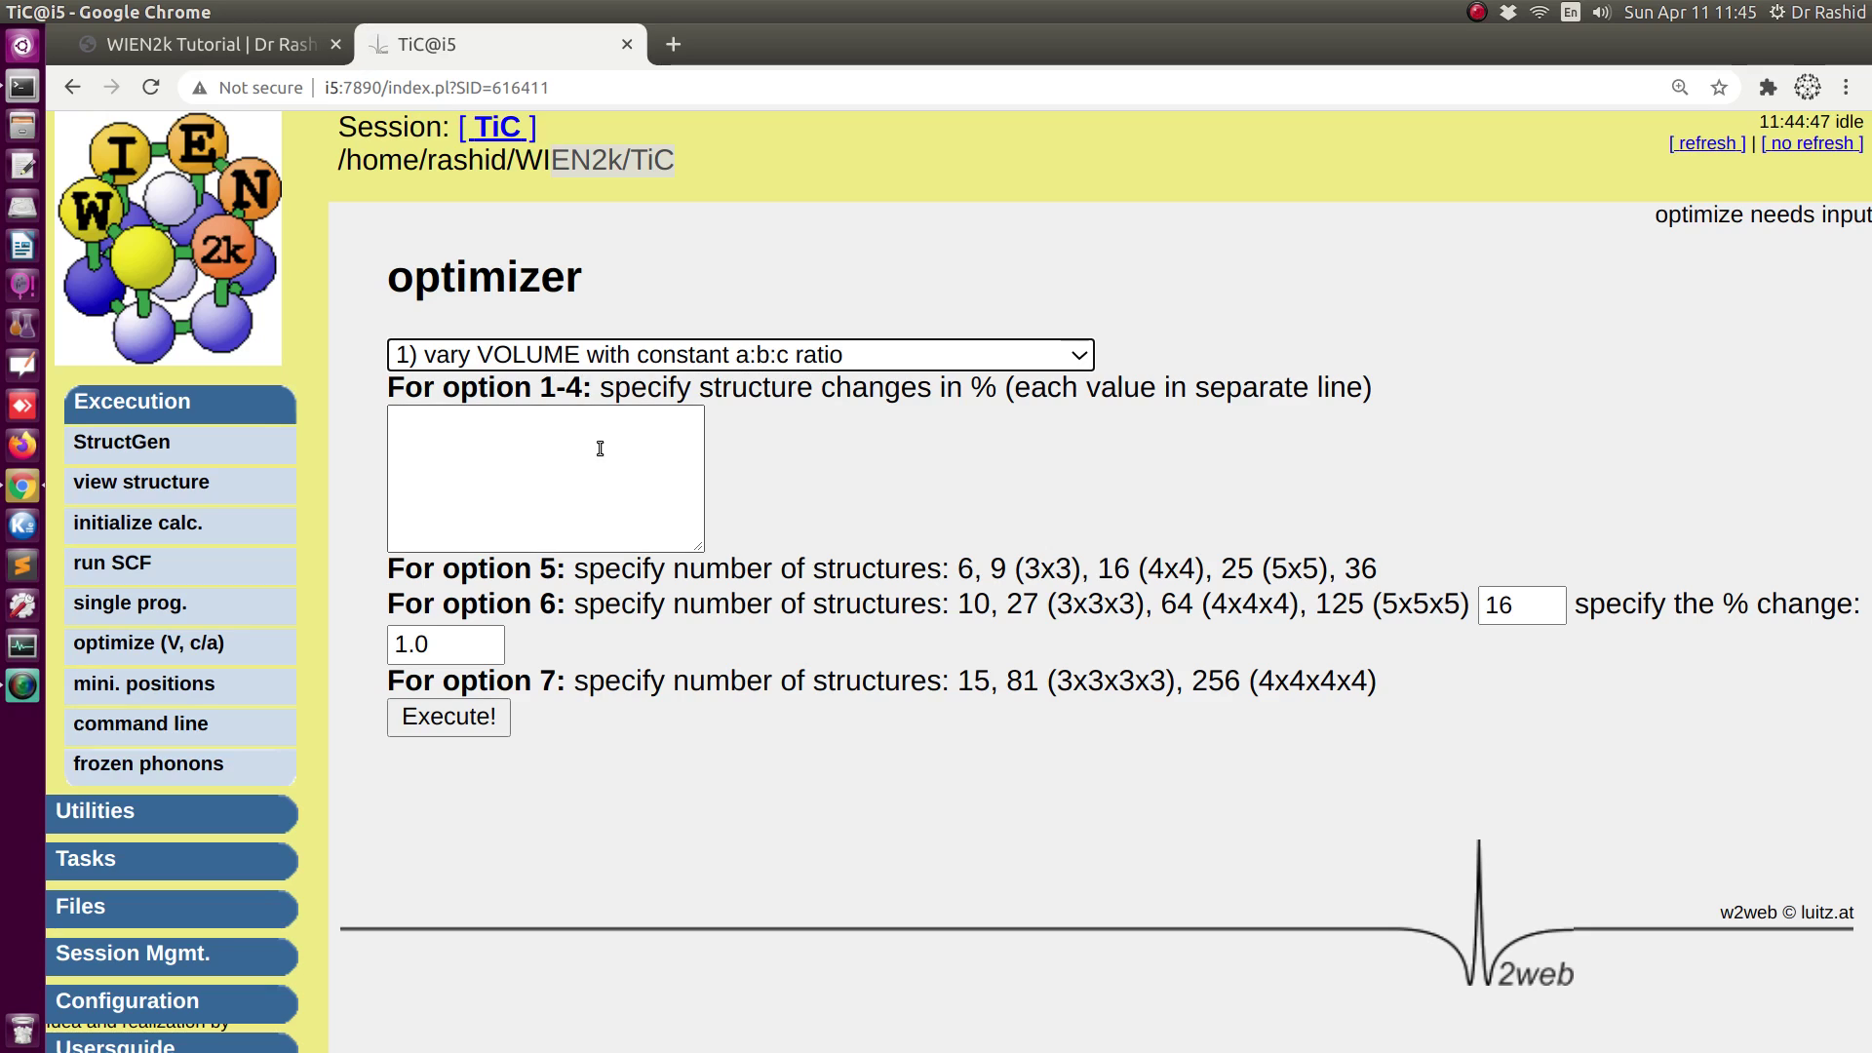
pyautogui.click(535, 442)
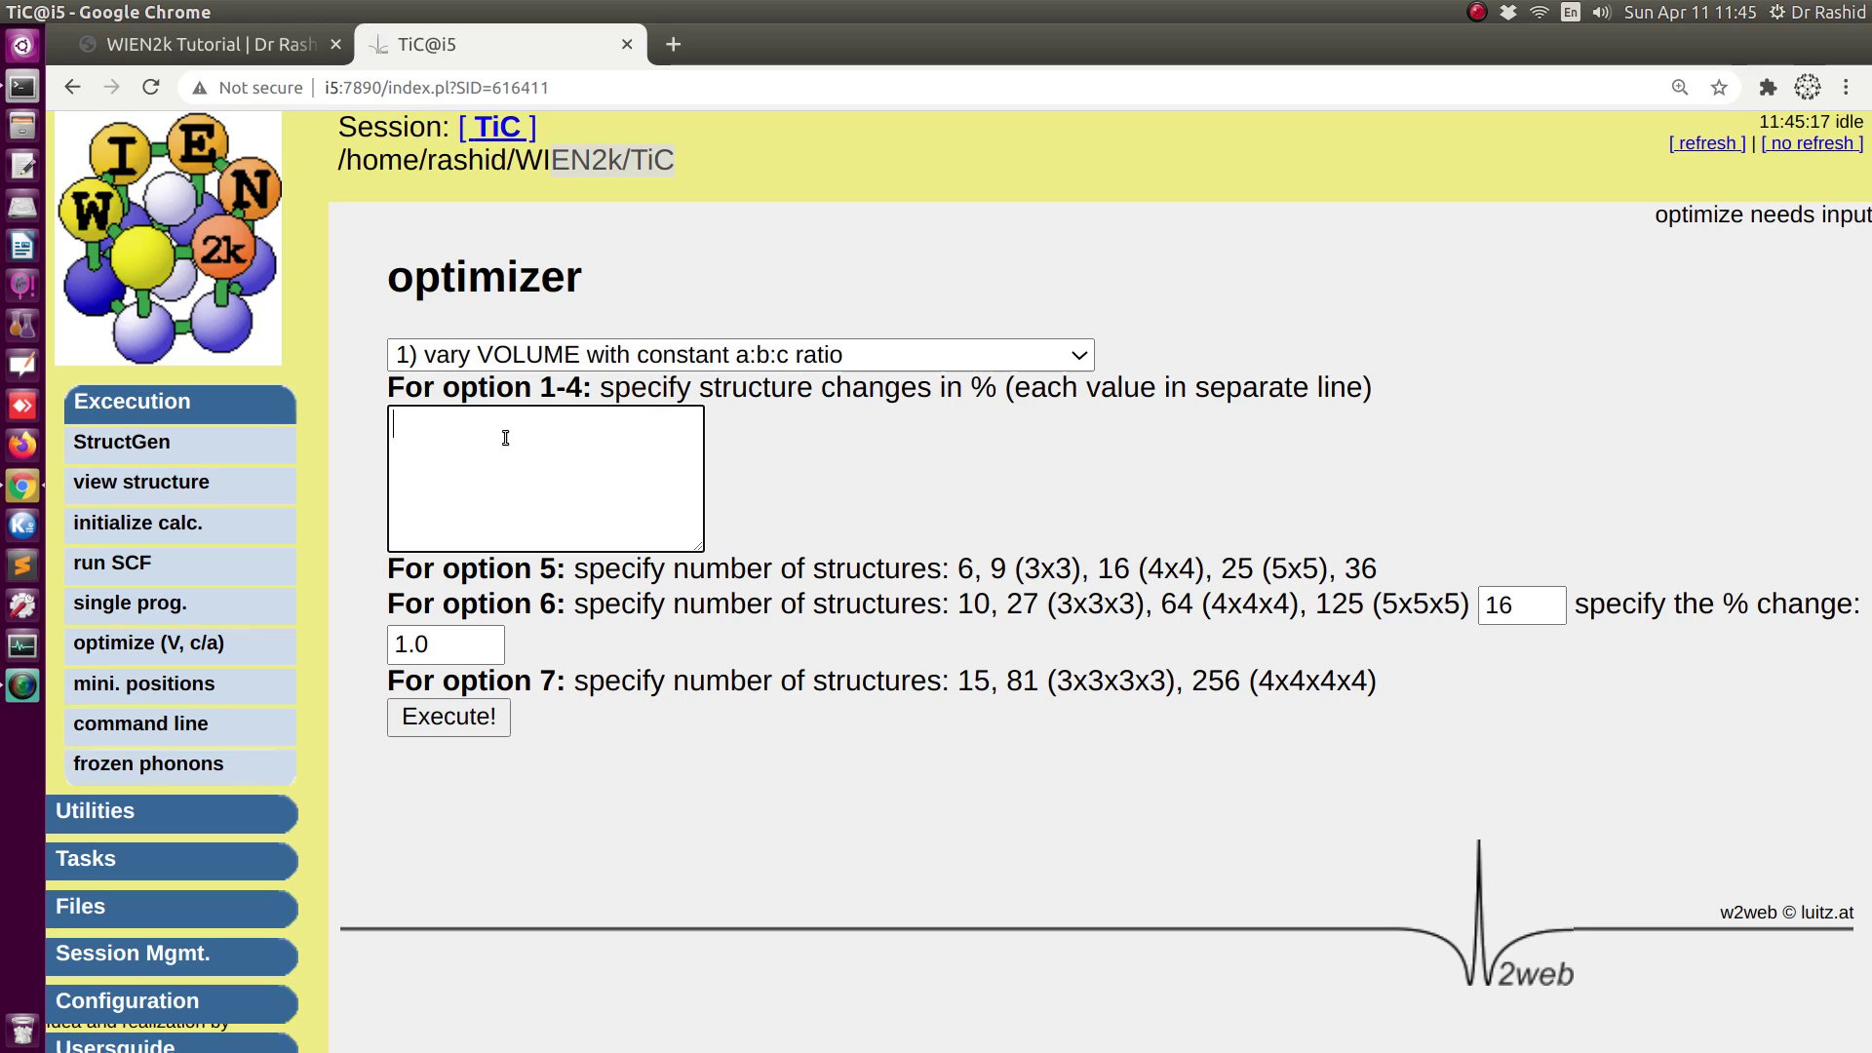
pyautogui.write('4')
pyautogui.press('BackSpace')
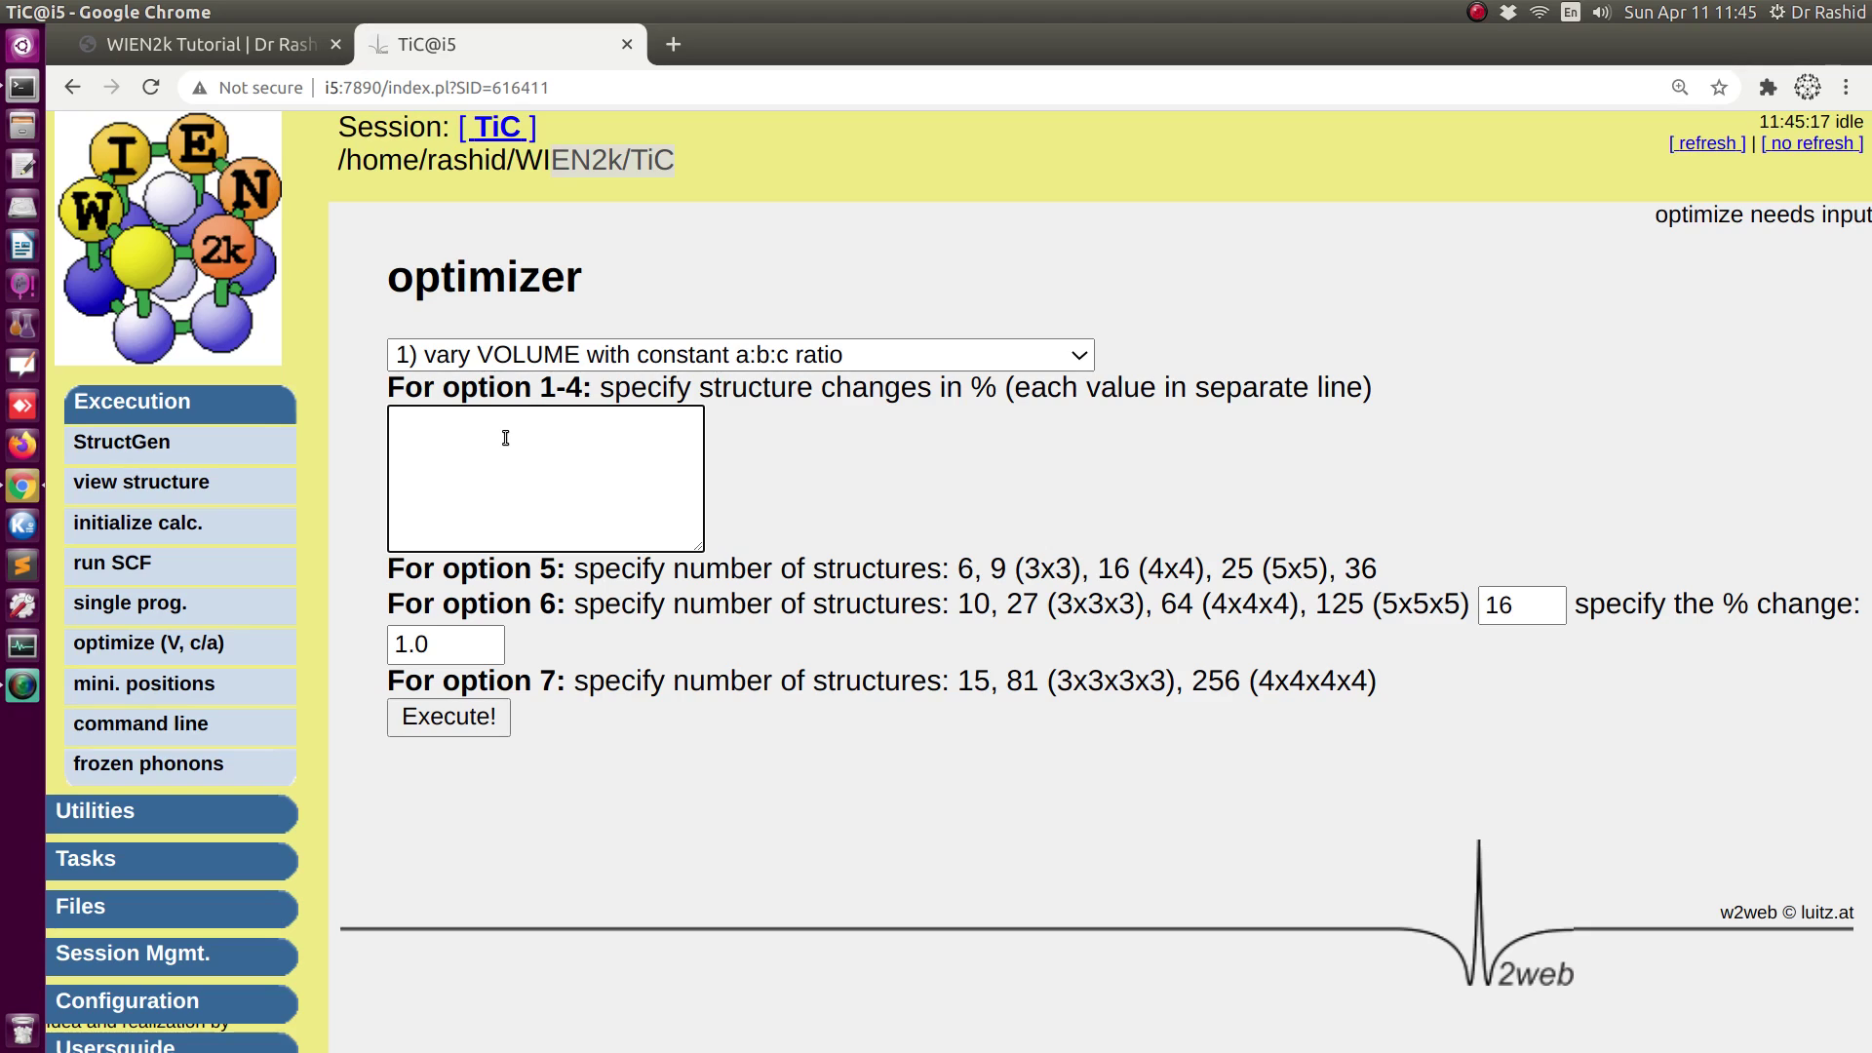
pyautogui.write('-4 ')
pyautogui.write('-2 ')
pyautogui.write('0')
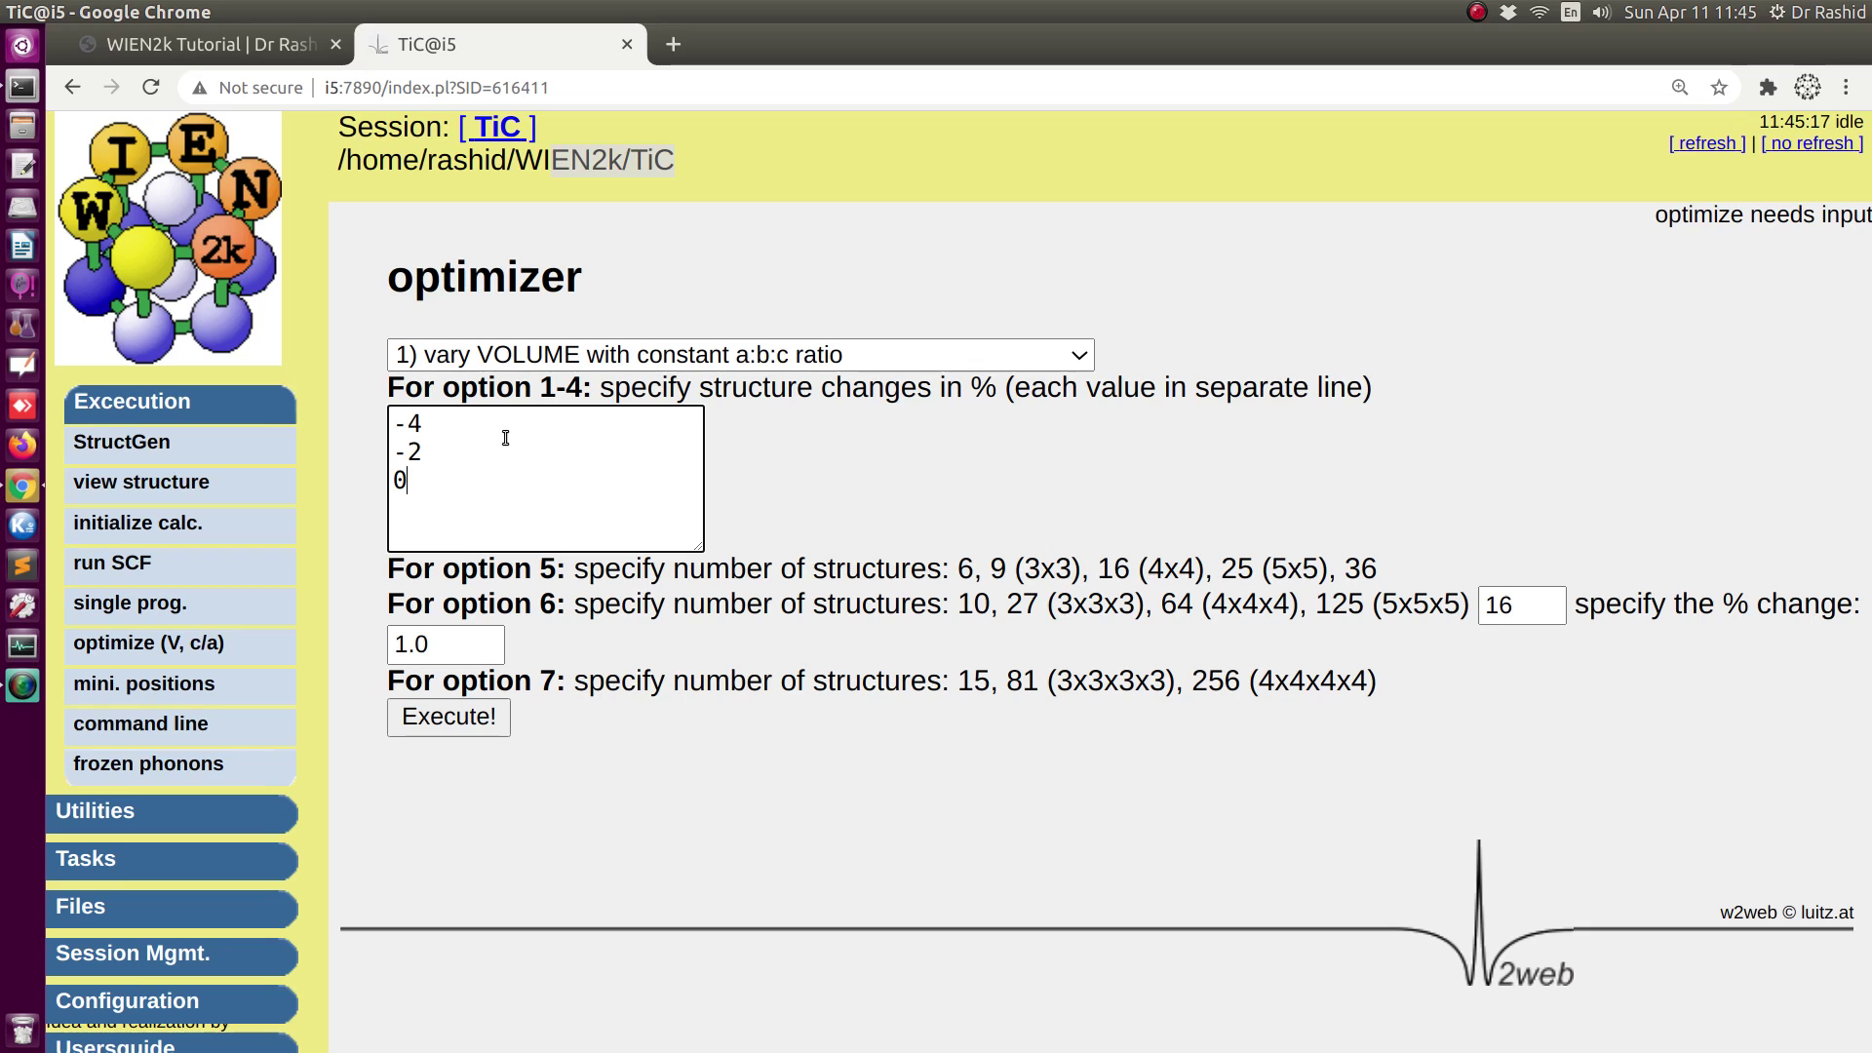
pyautogui.press('Return')
pyautogui.write('2')
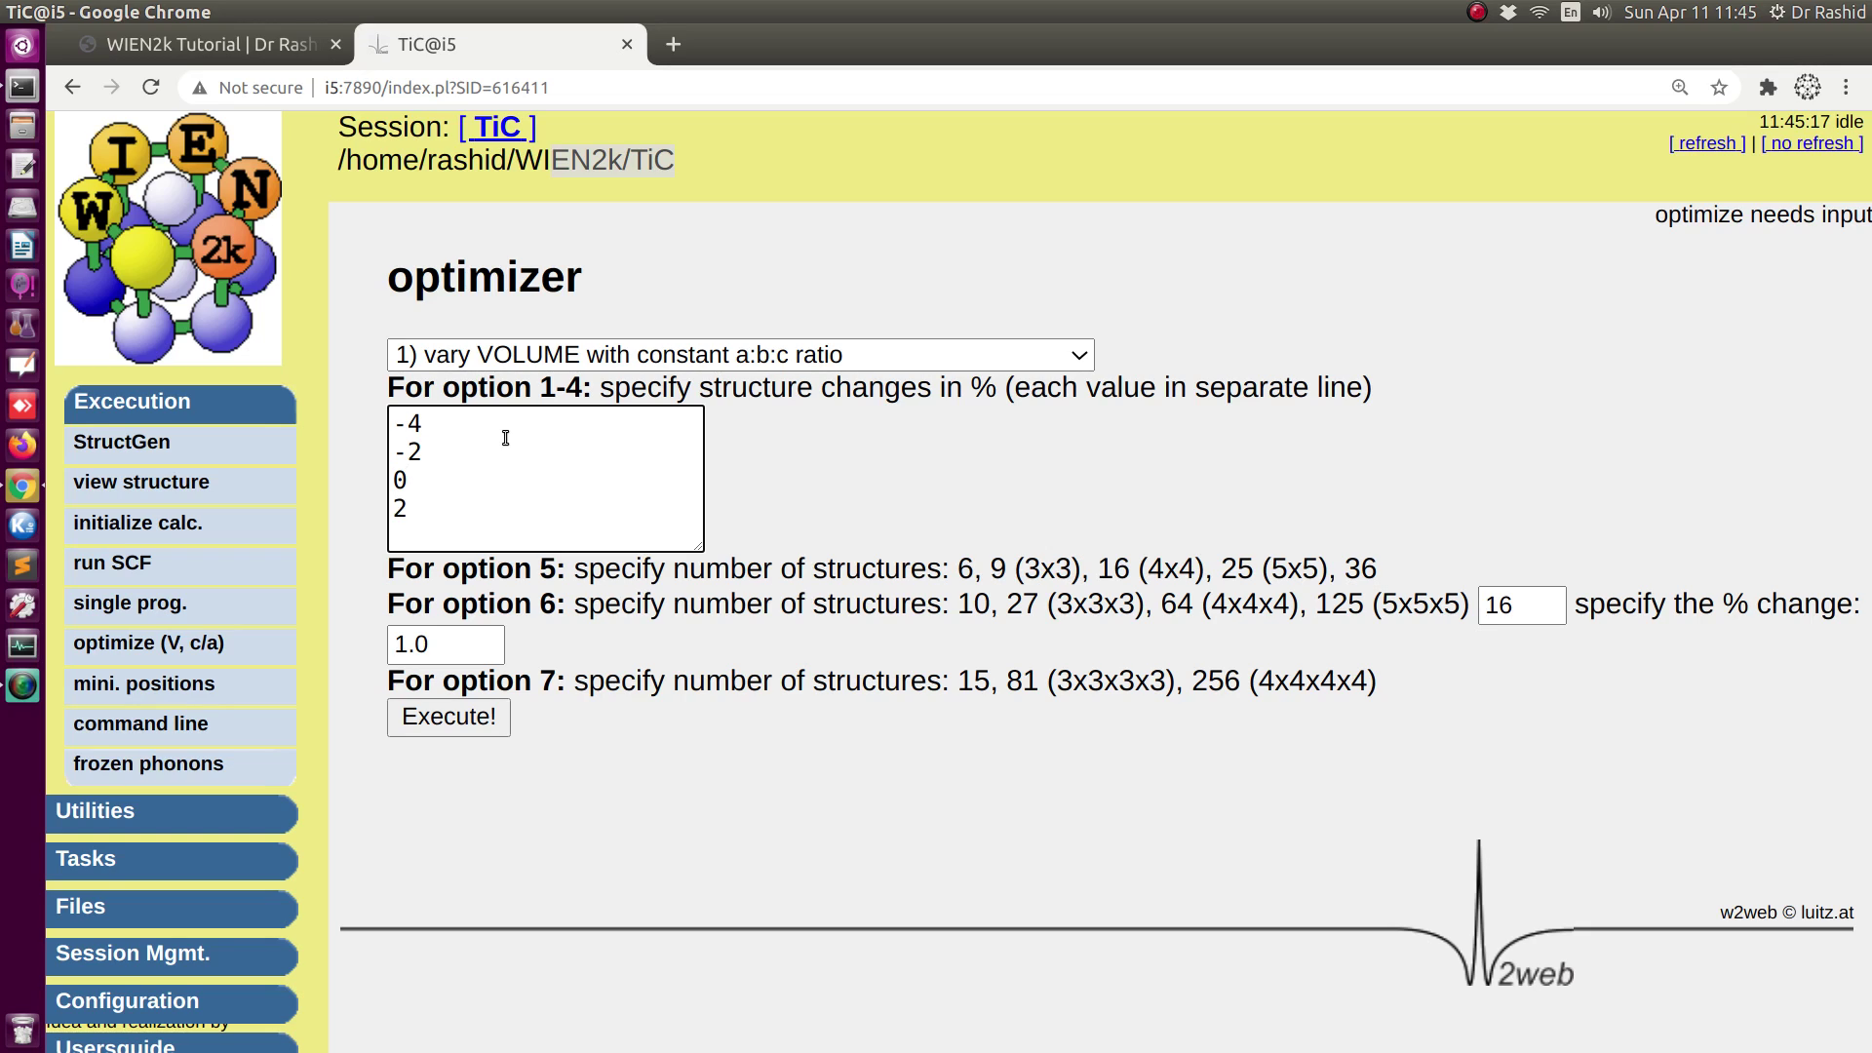
pyautogui.press('Return')
pyautogui.write('4')
pyautogui.press('Return')
pyautogui.press('BackSpace')
pyautogui.click(503, 718)
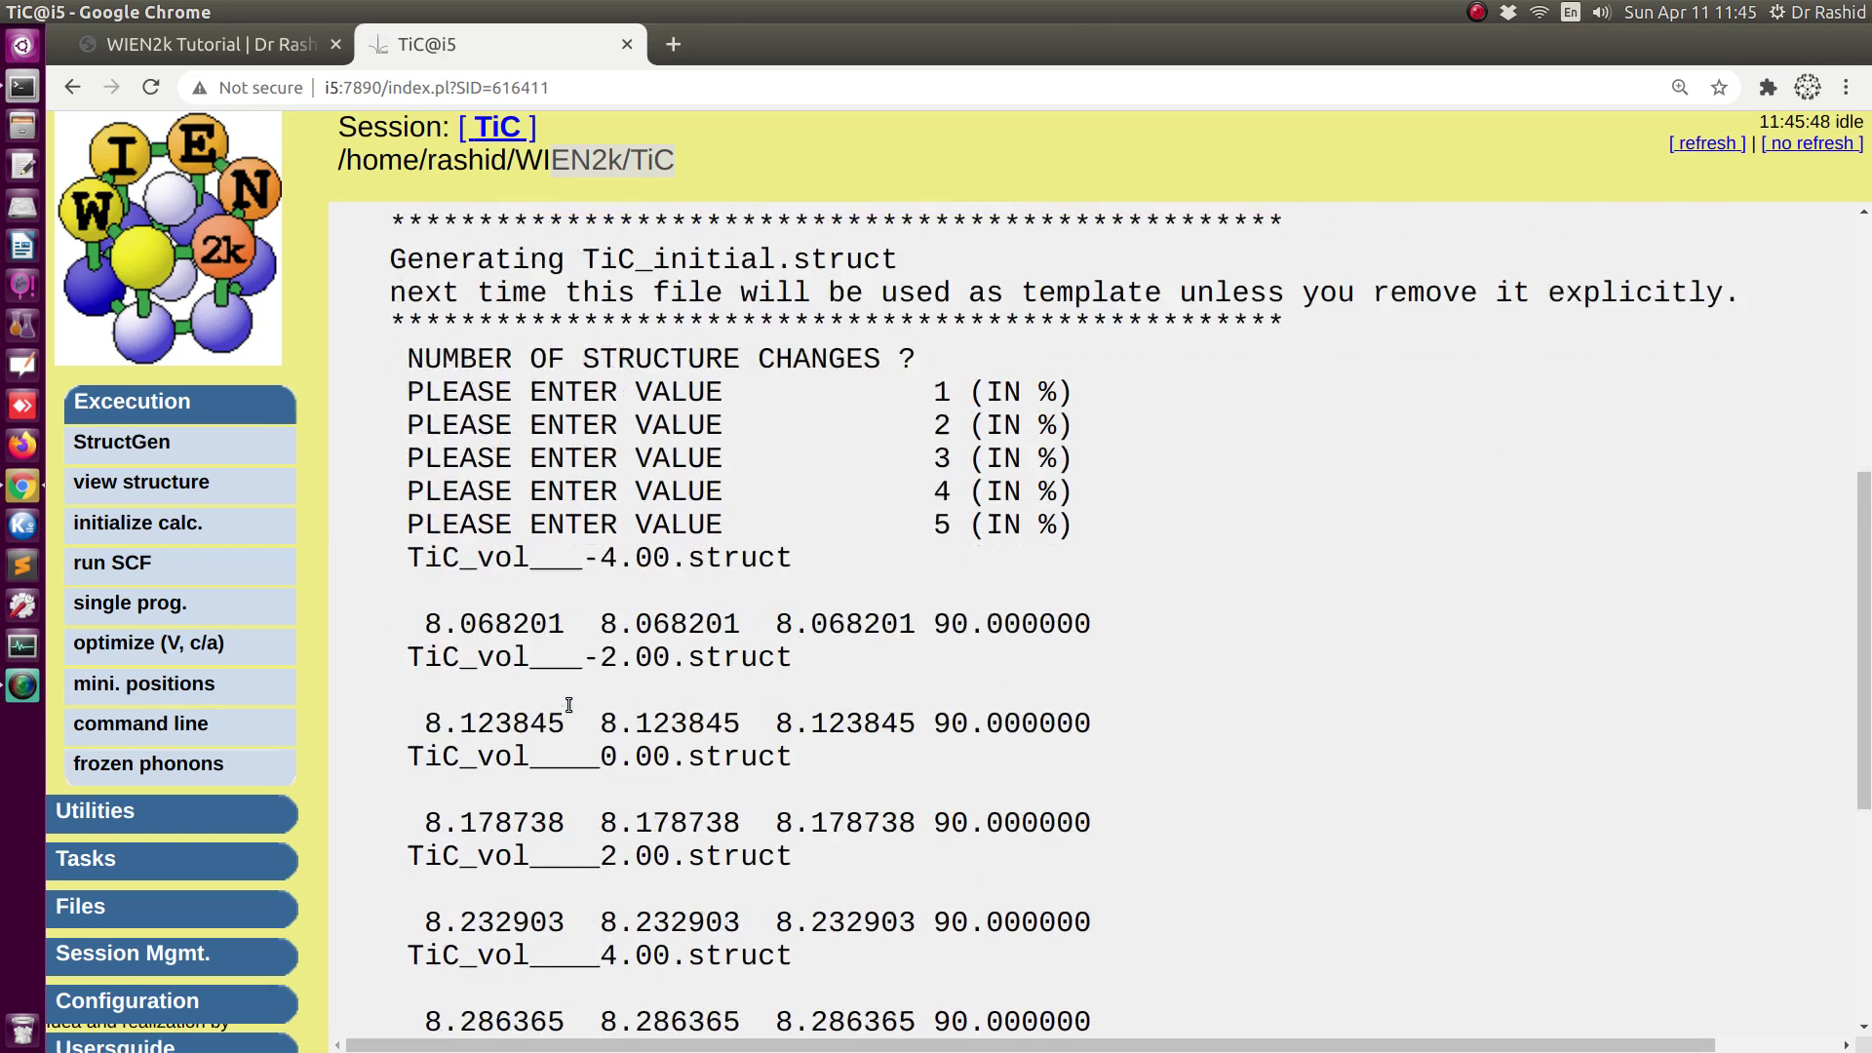
# Review the x optimize output, examining the generated volume structure files and the program input.
pyautogui.moveTo(408, 472); pyautogui.dragTo(815, 472)
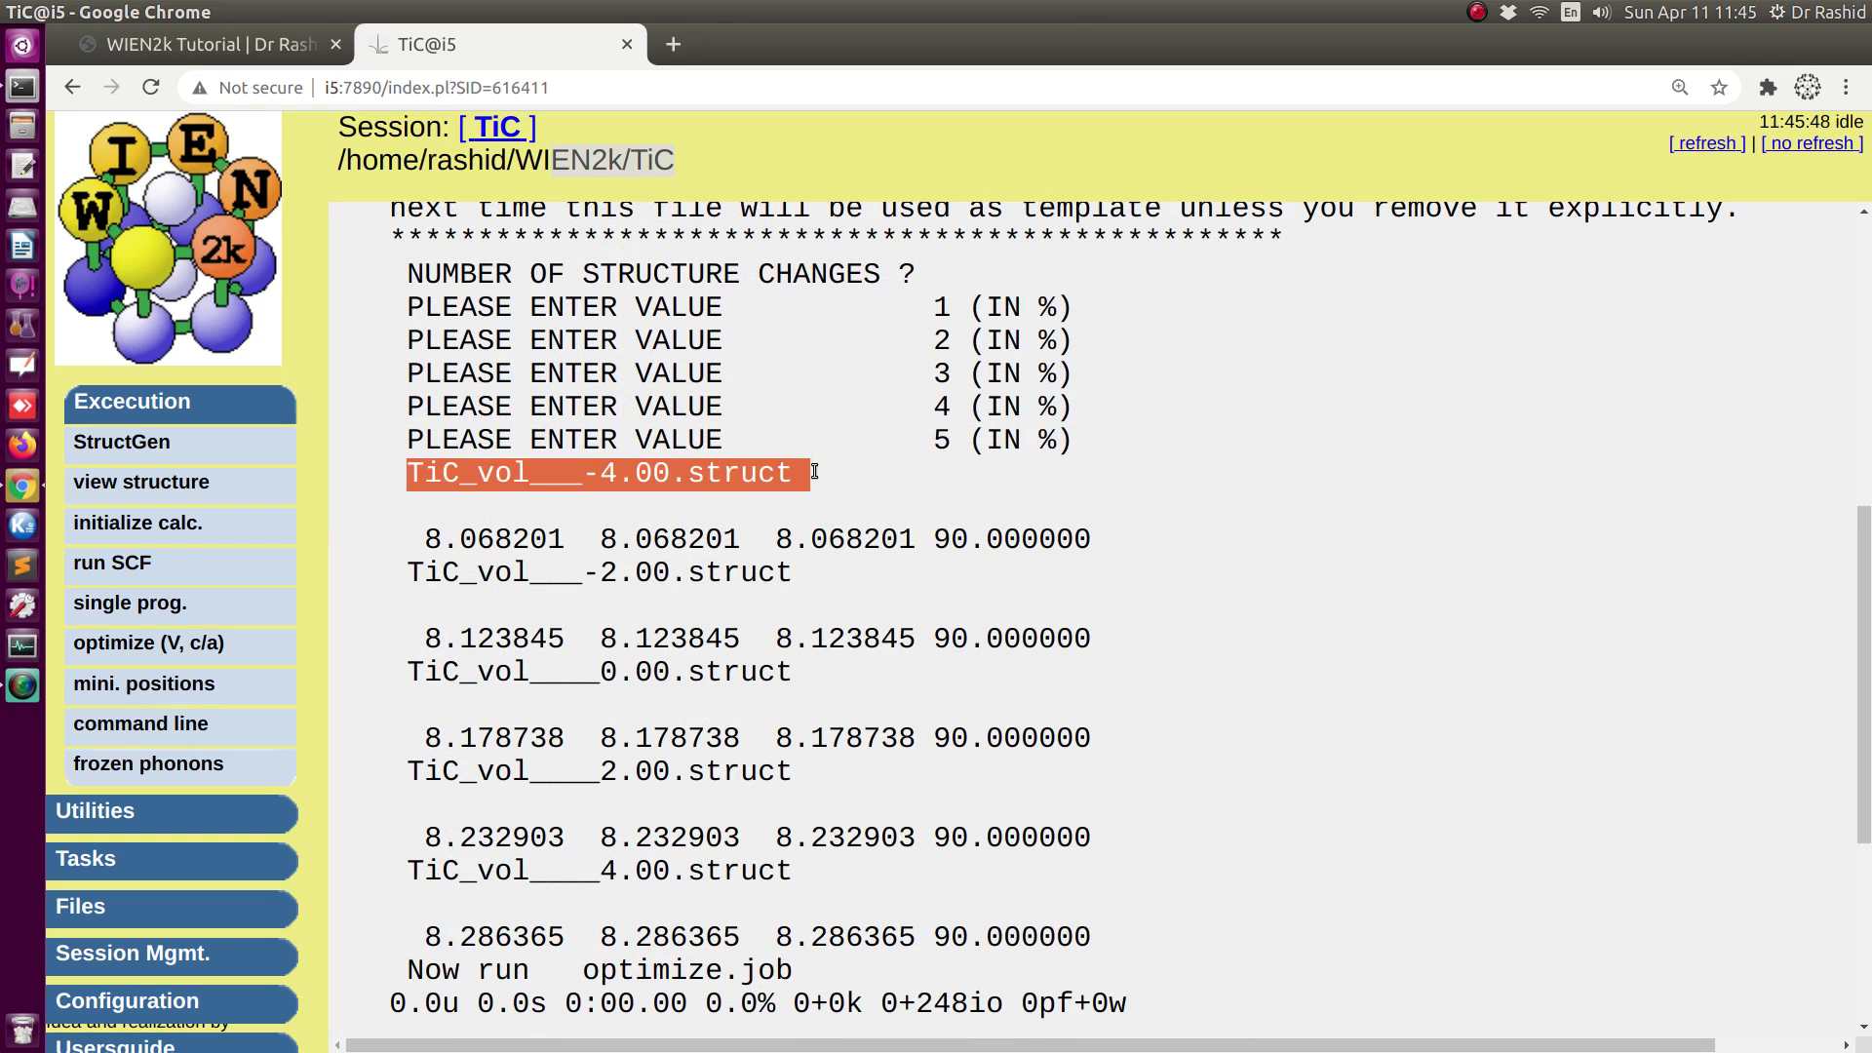
pyautogui.moveTo(407, 571); pyautogui.dragTo(822, 571)
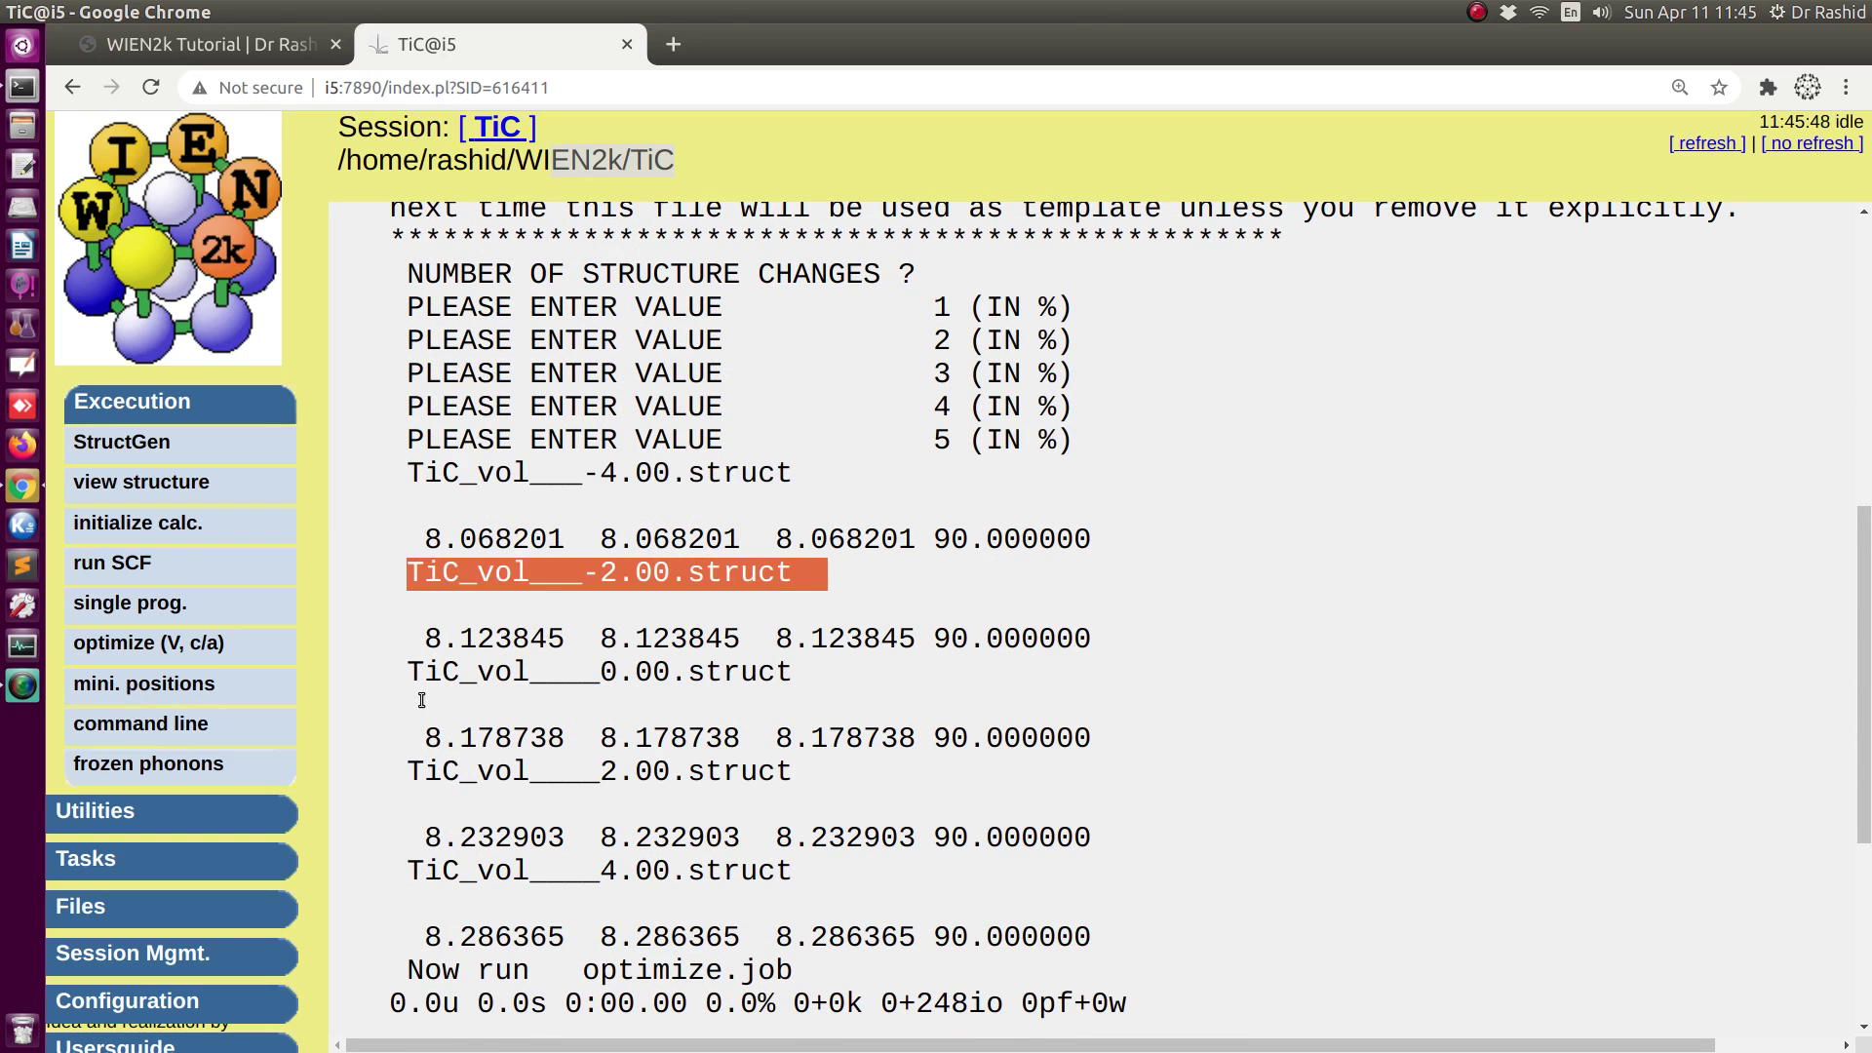
pyautogui.scroll(7, 776, 497)
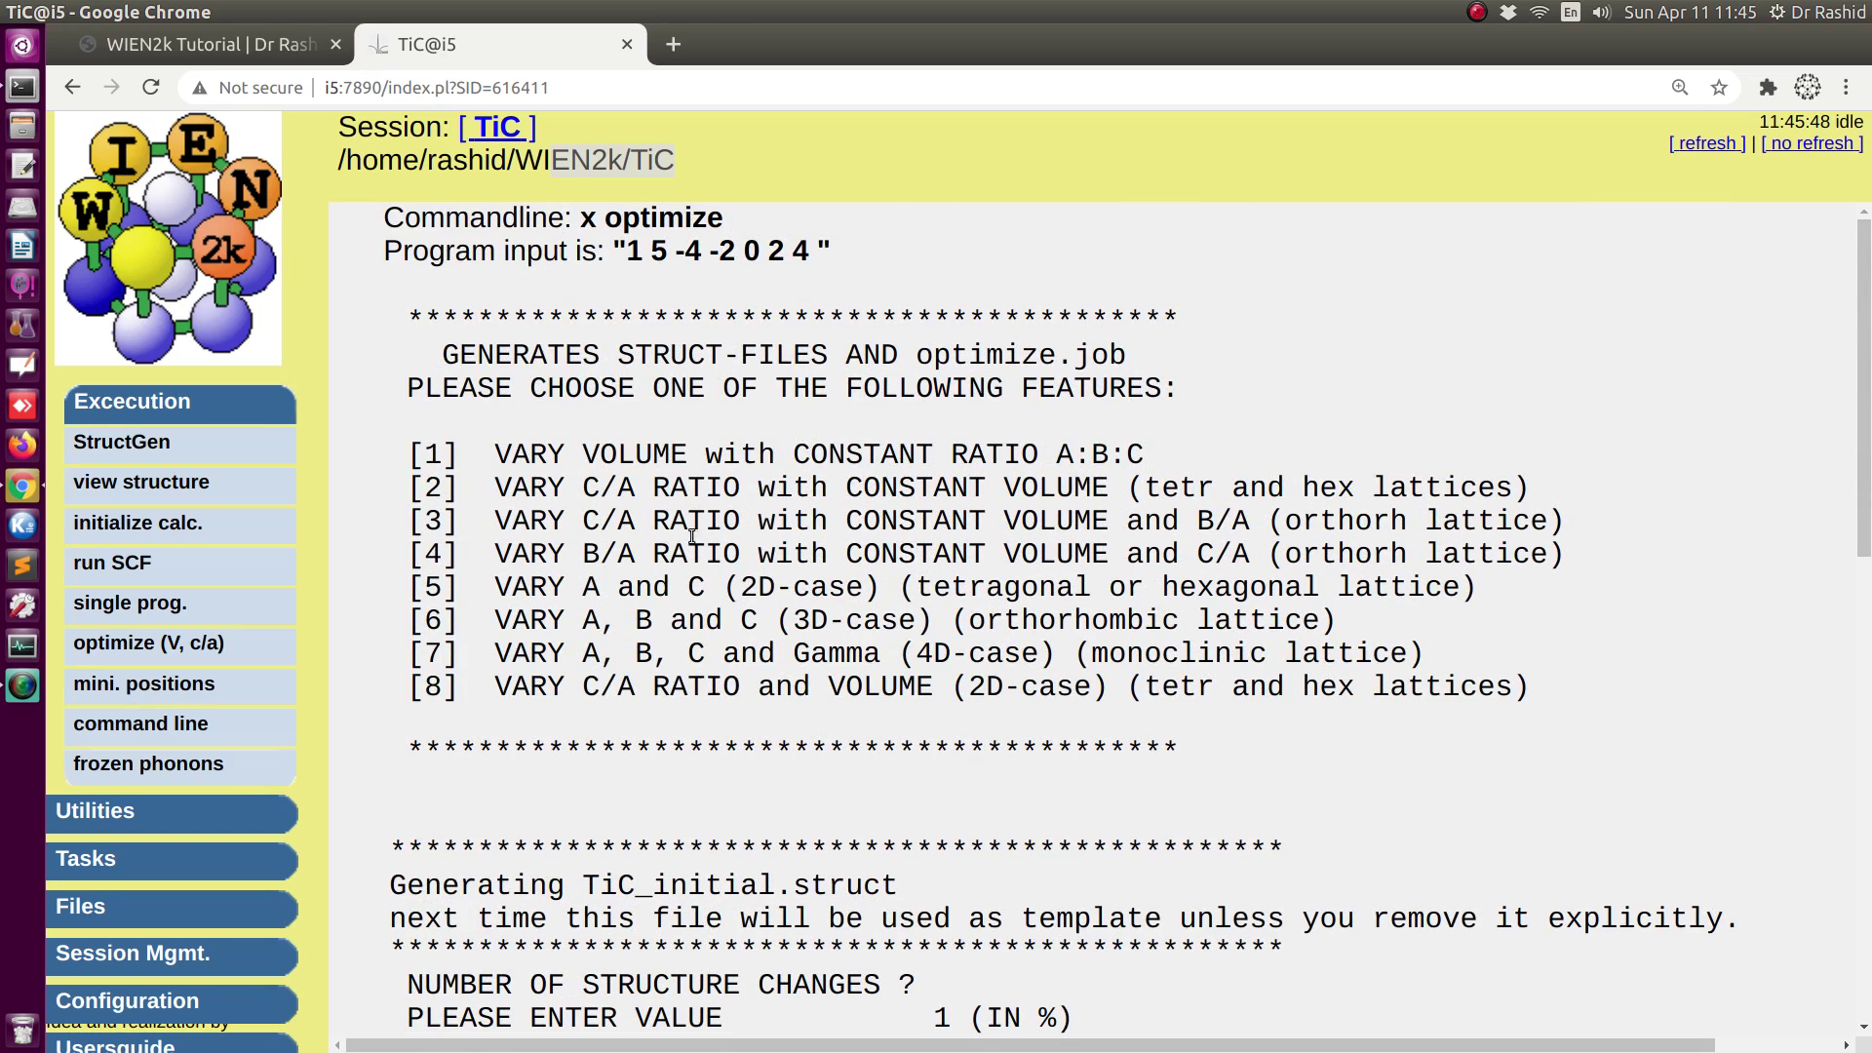
# Continue with the optimizer and open optimize.job for editing.
pyautogui.scroll(-8, 643, 551)
pyautogui.scroll(-3, 657, 642)
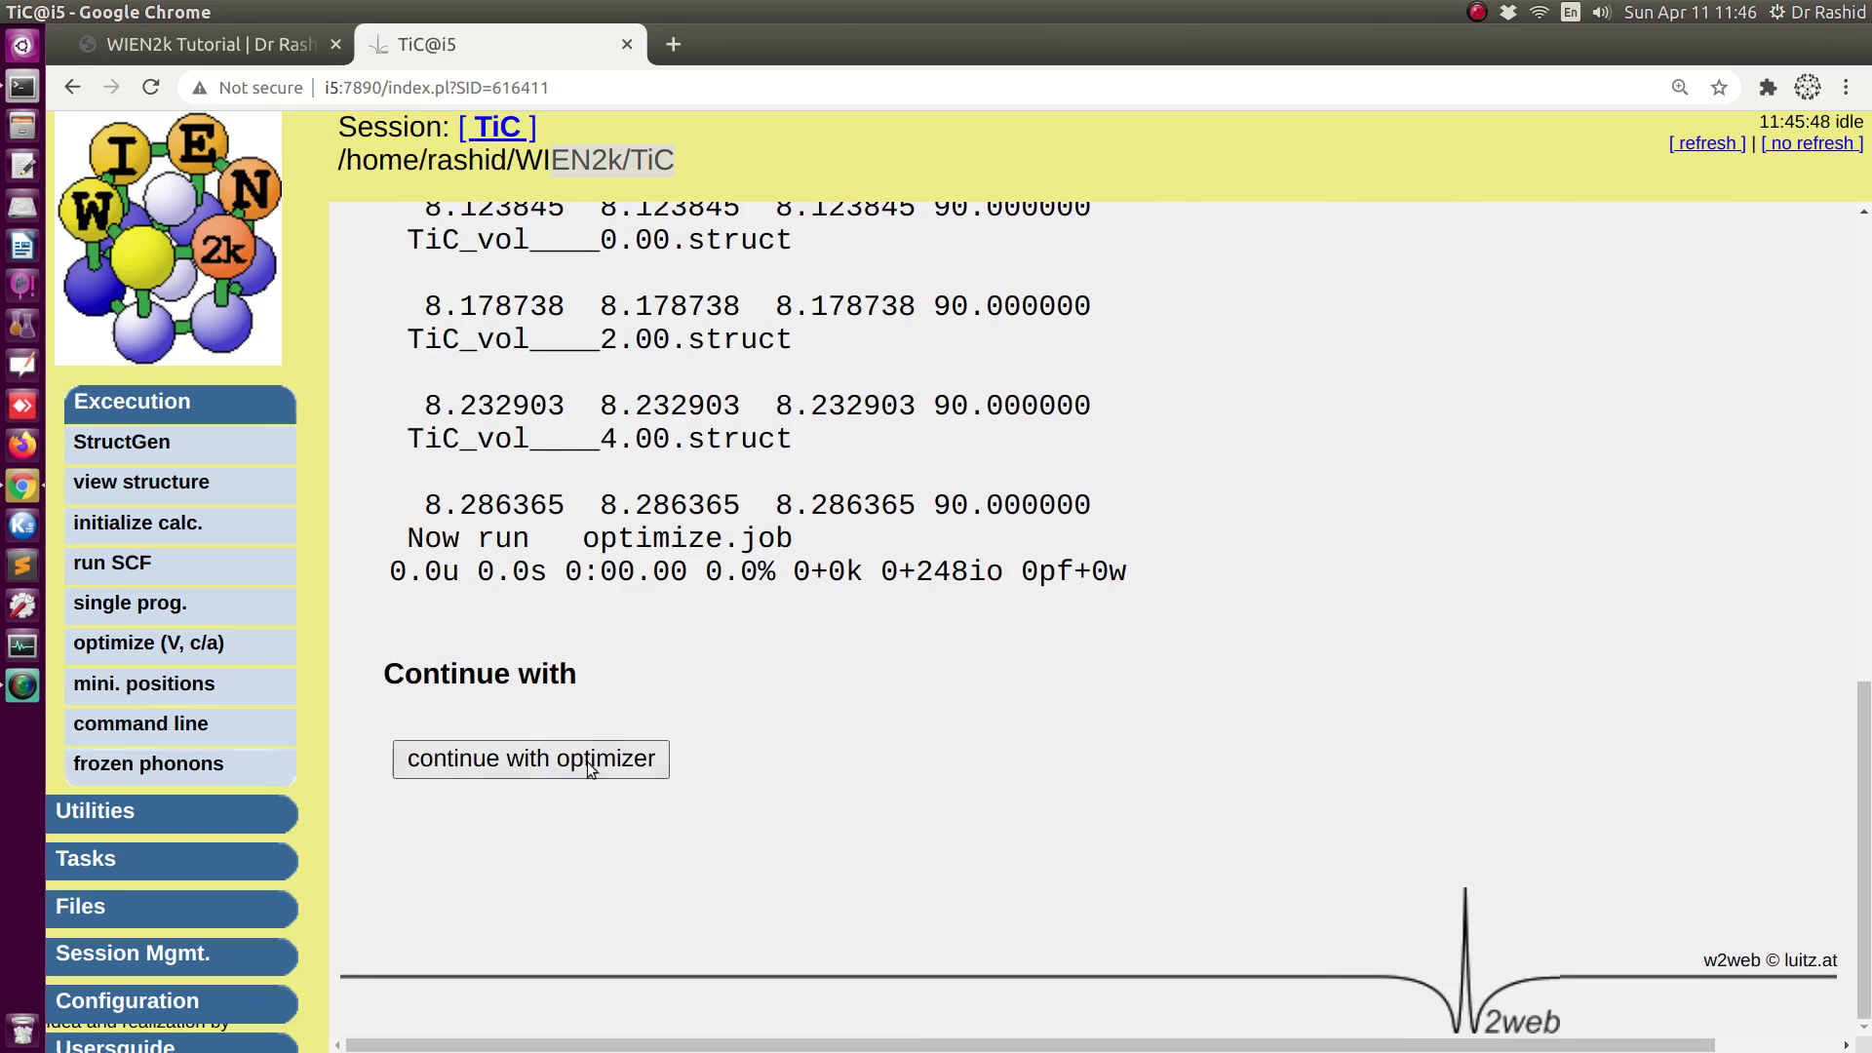
pyautogui.click(500, 769)
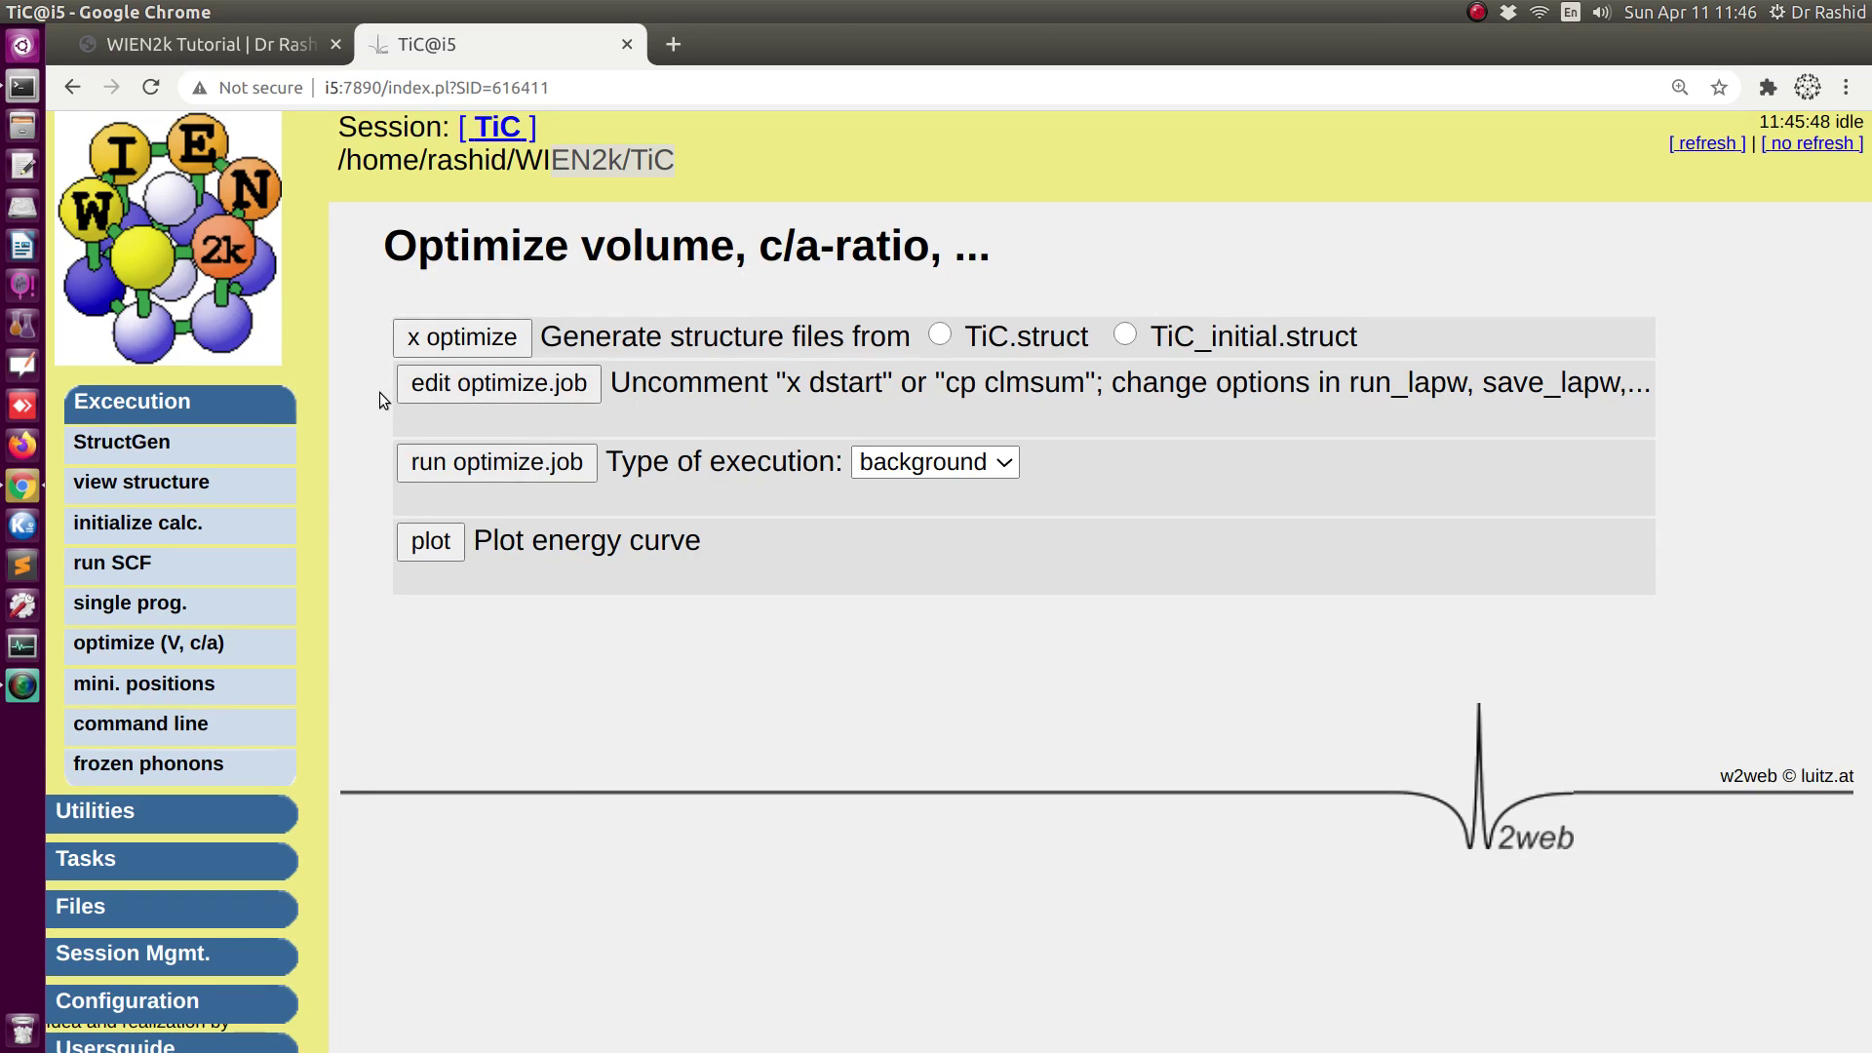
pyautogui.click(482, 389)
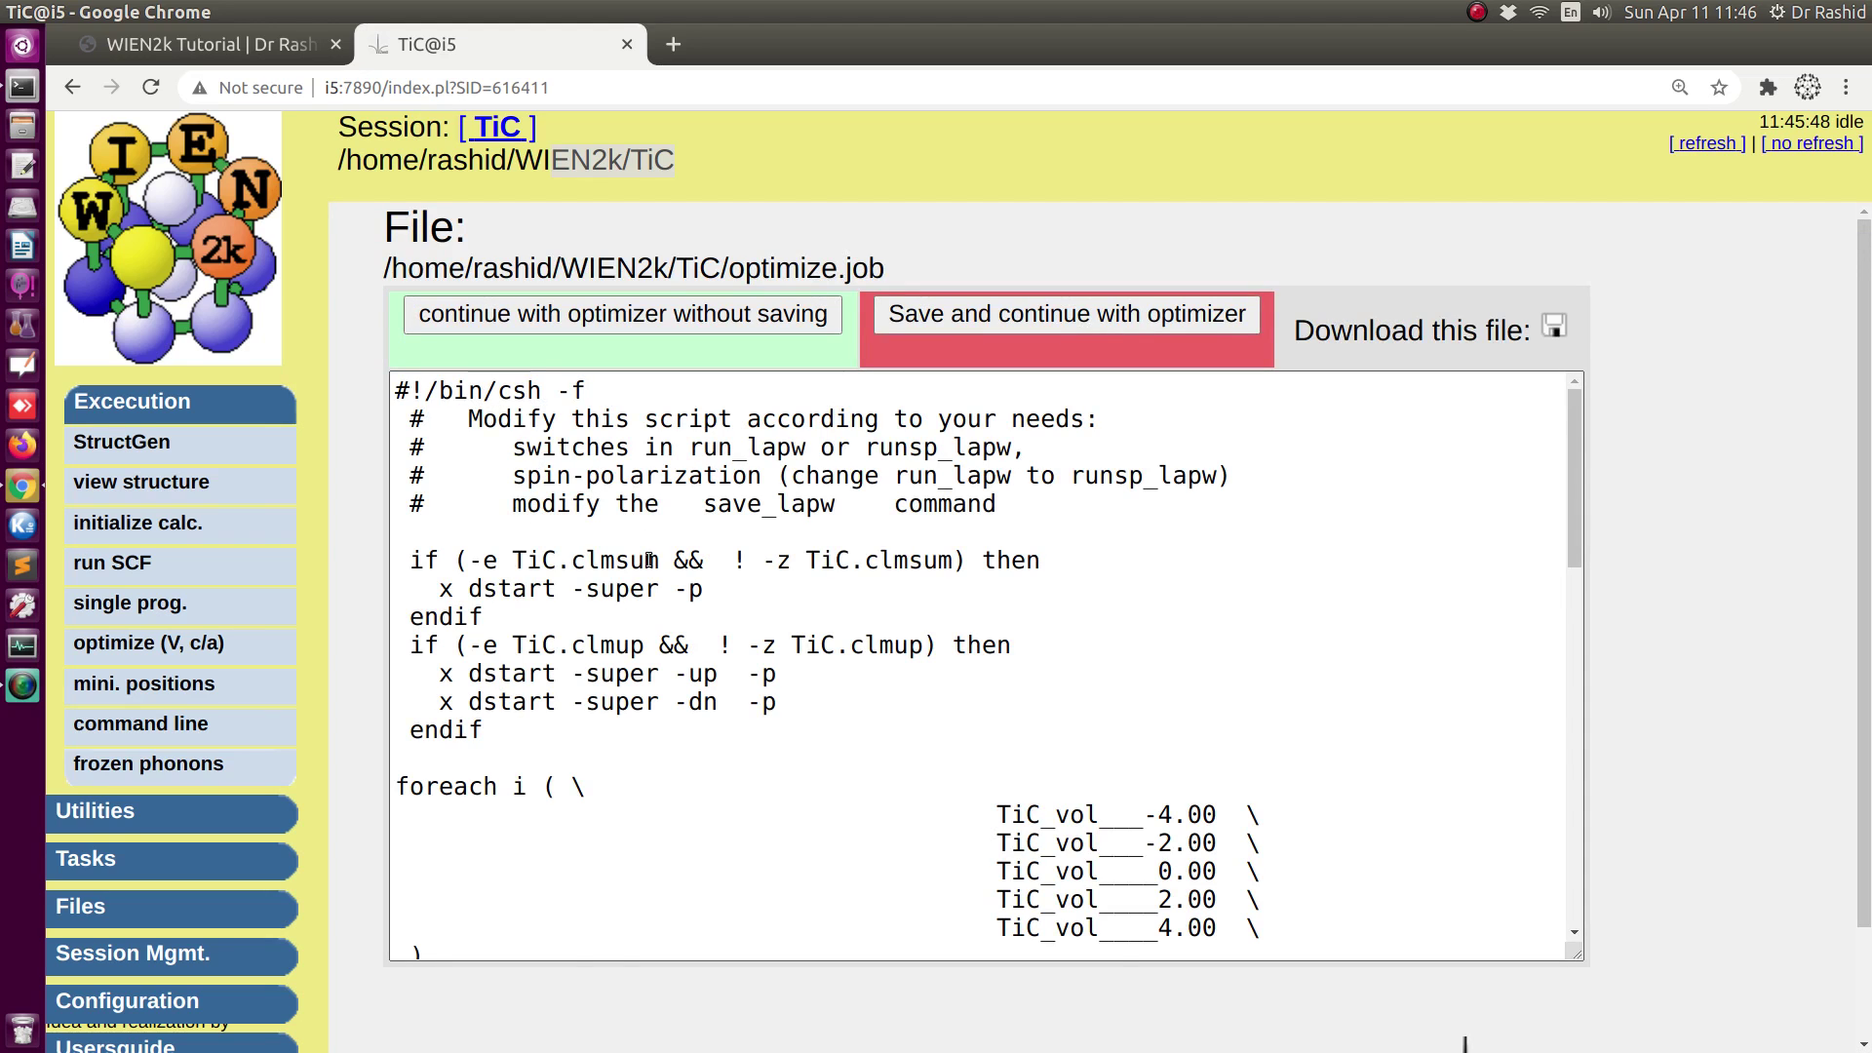
# Review optimize.job, examining the volume structure list, the commented runsp_lapw line and the run_lapw convergence and parallel options.
pyautogui.scroll(-4, 523, 581)
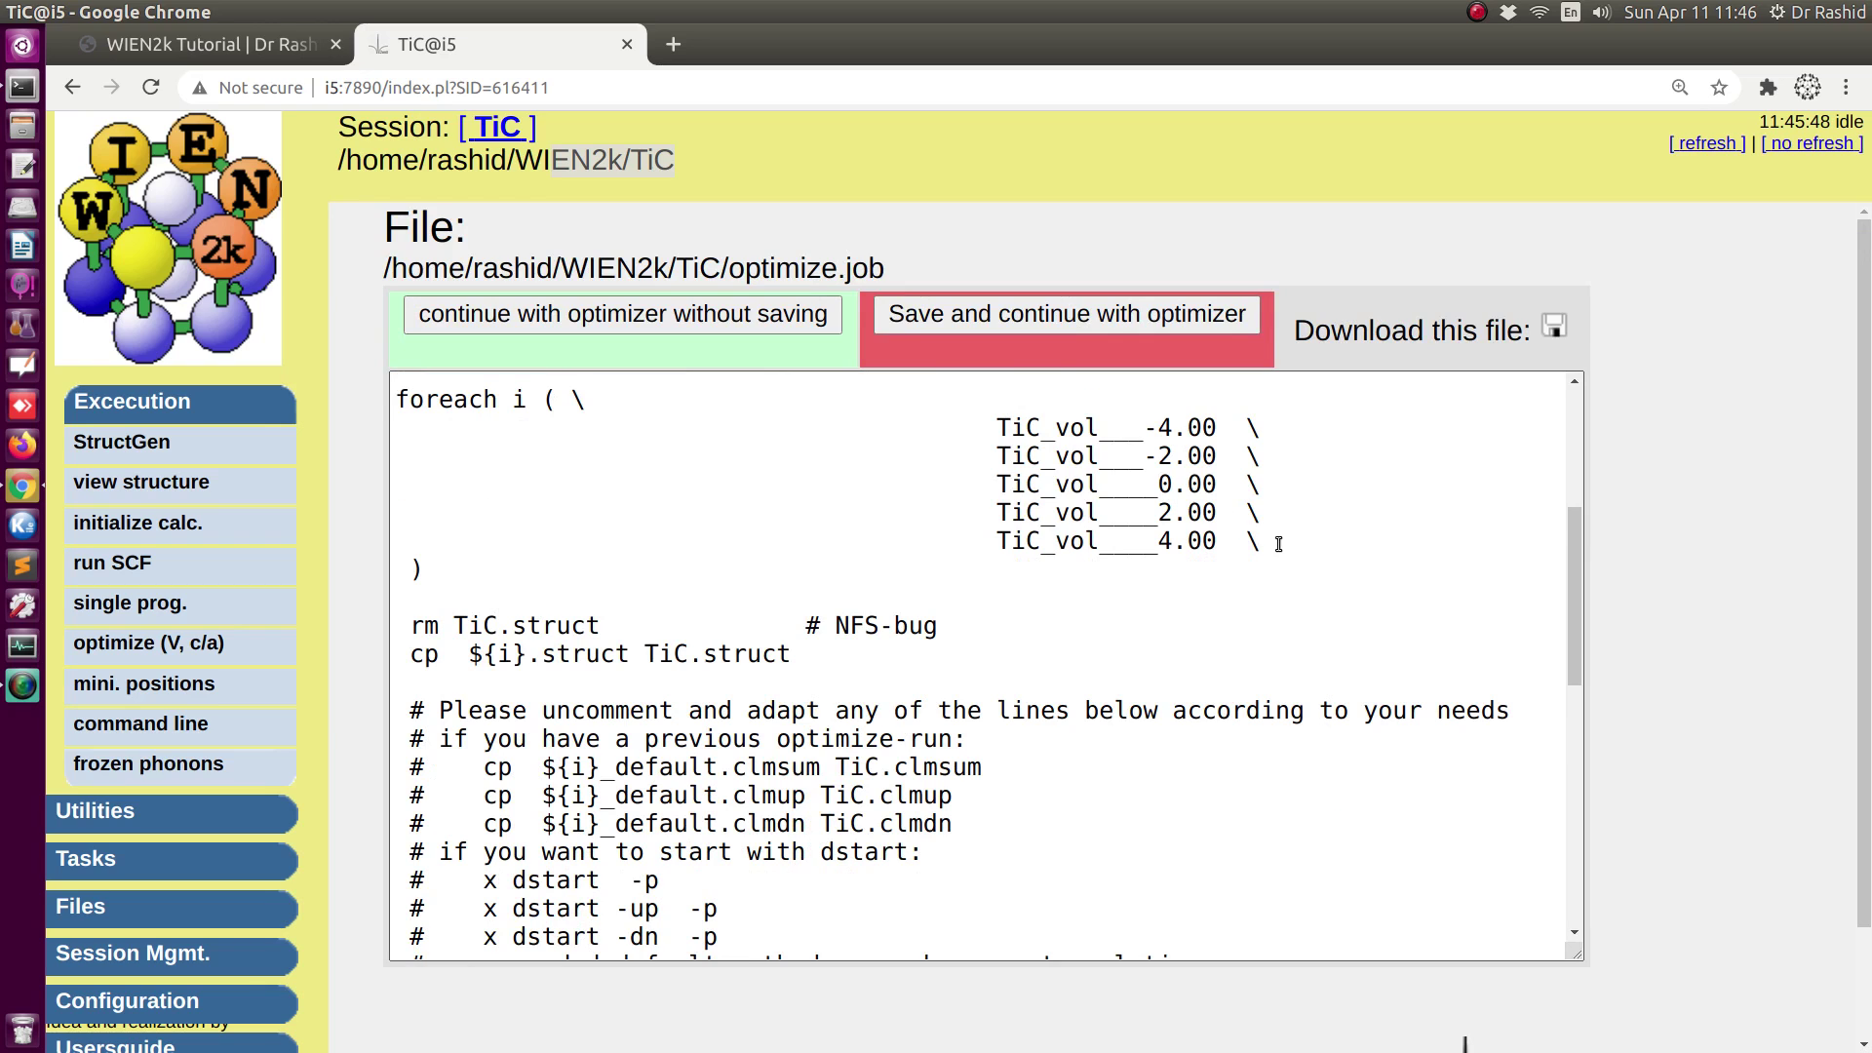
pyautogui.moveTo(1277, 543); pyautogui.dragTo(982, 423)
pyautogui.scroll(-8, 877, 634)
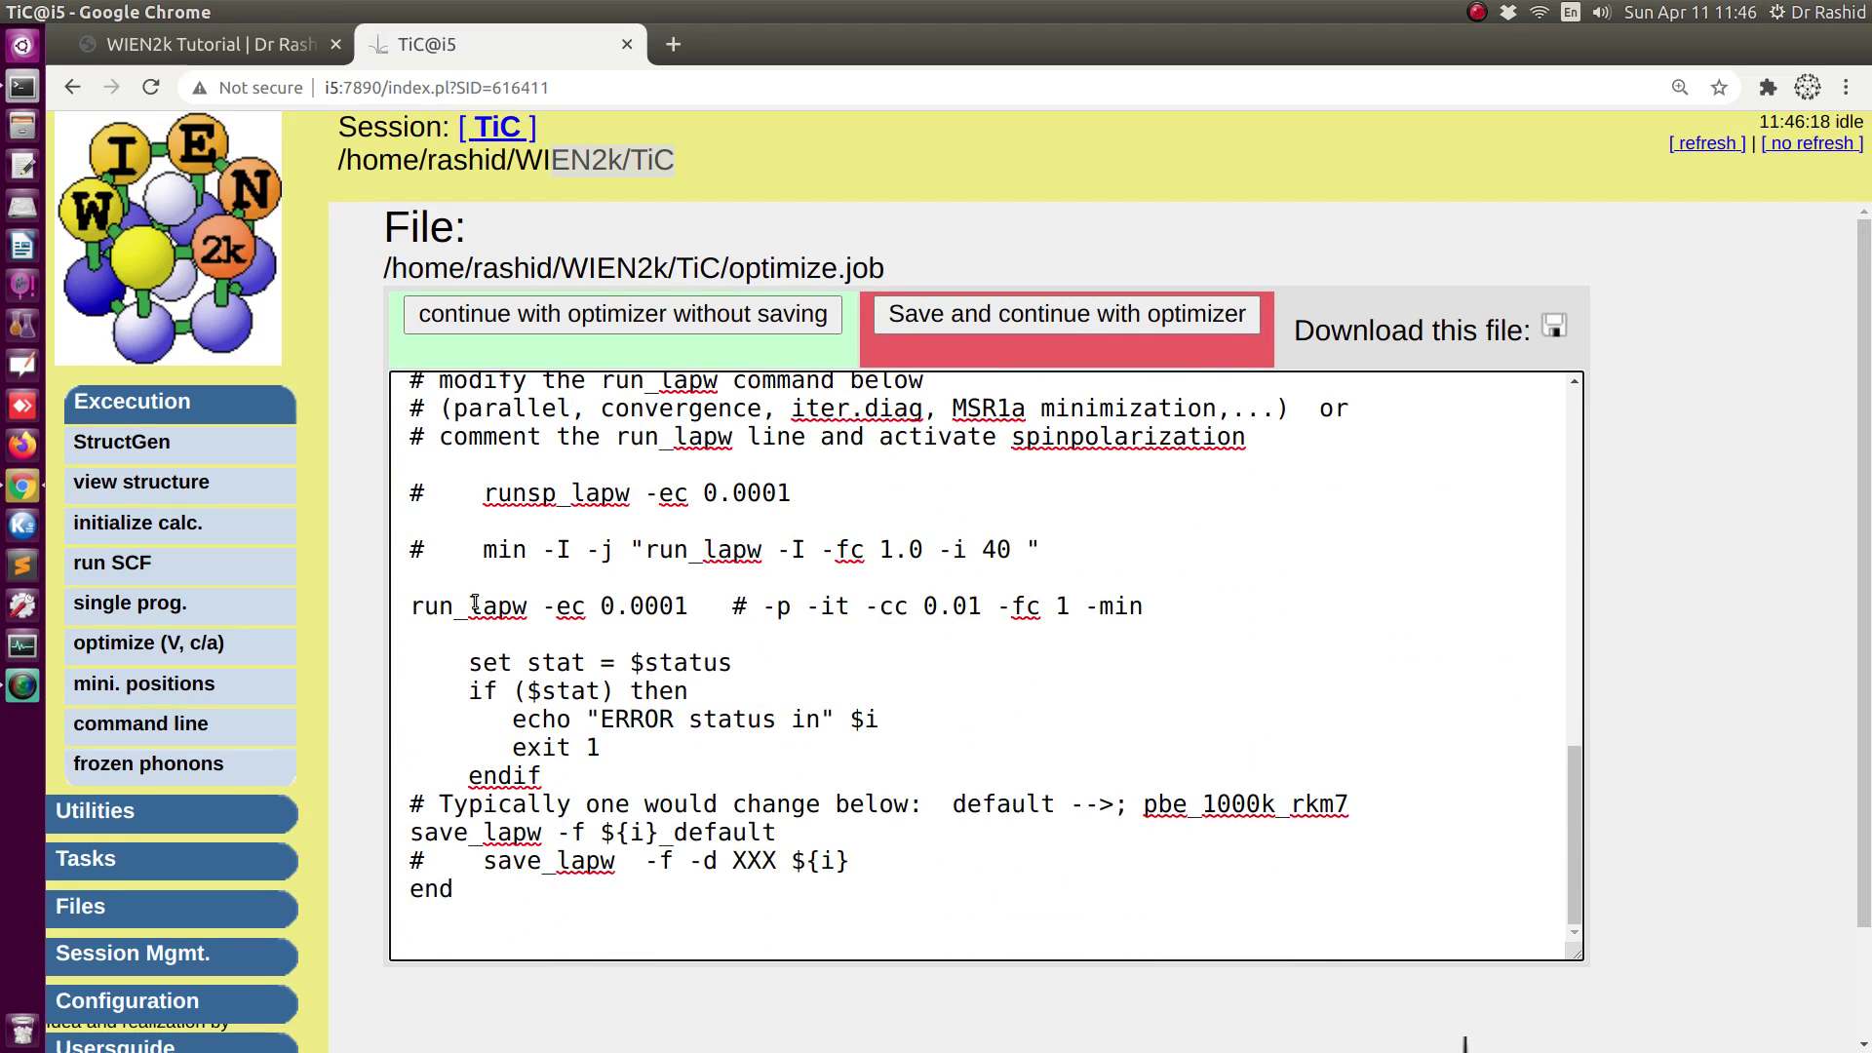
pyautogui.scroll(1, 476, 603)
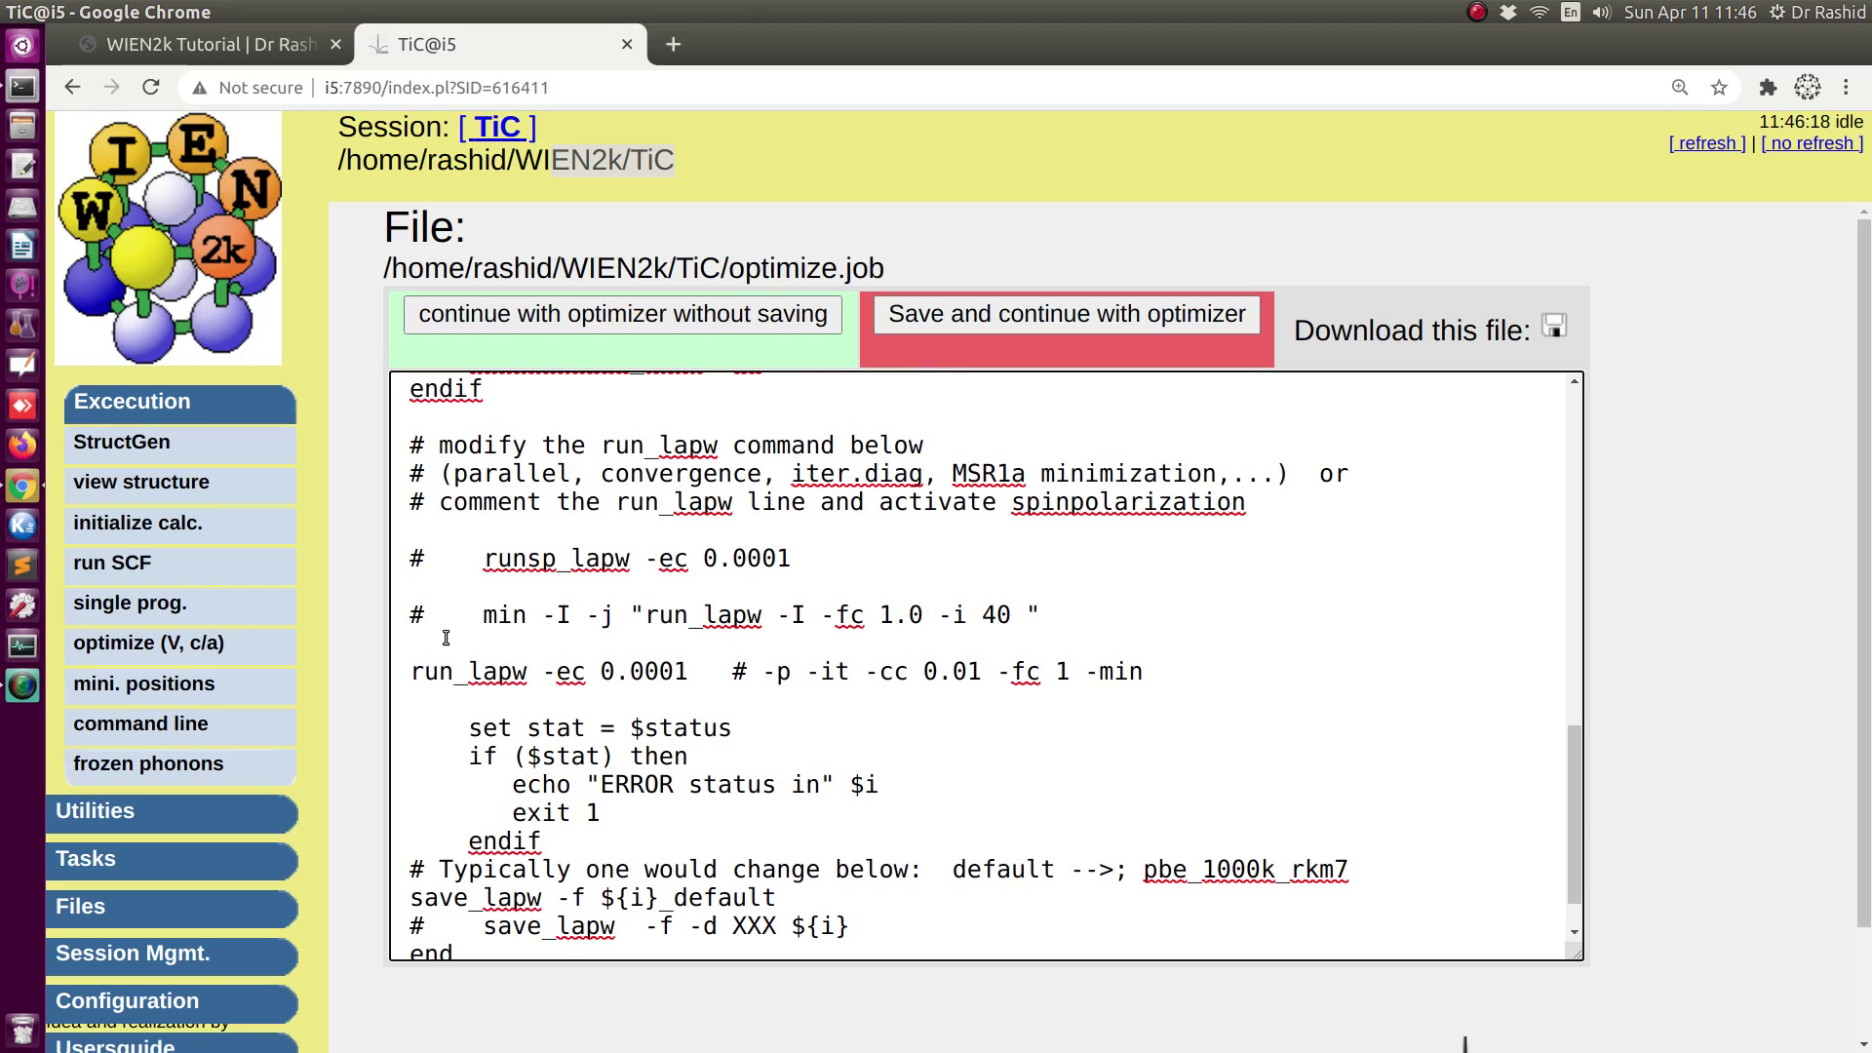
pyautogui.click(454, 671)
pyautogui.moveTo(483, 559); pyautogui.dragTo(854, 551)
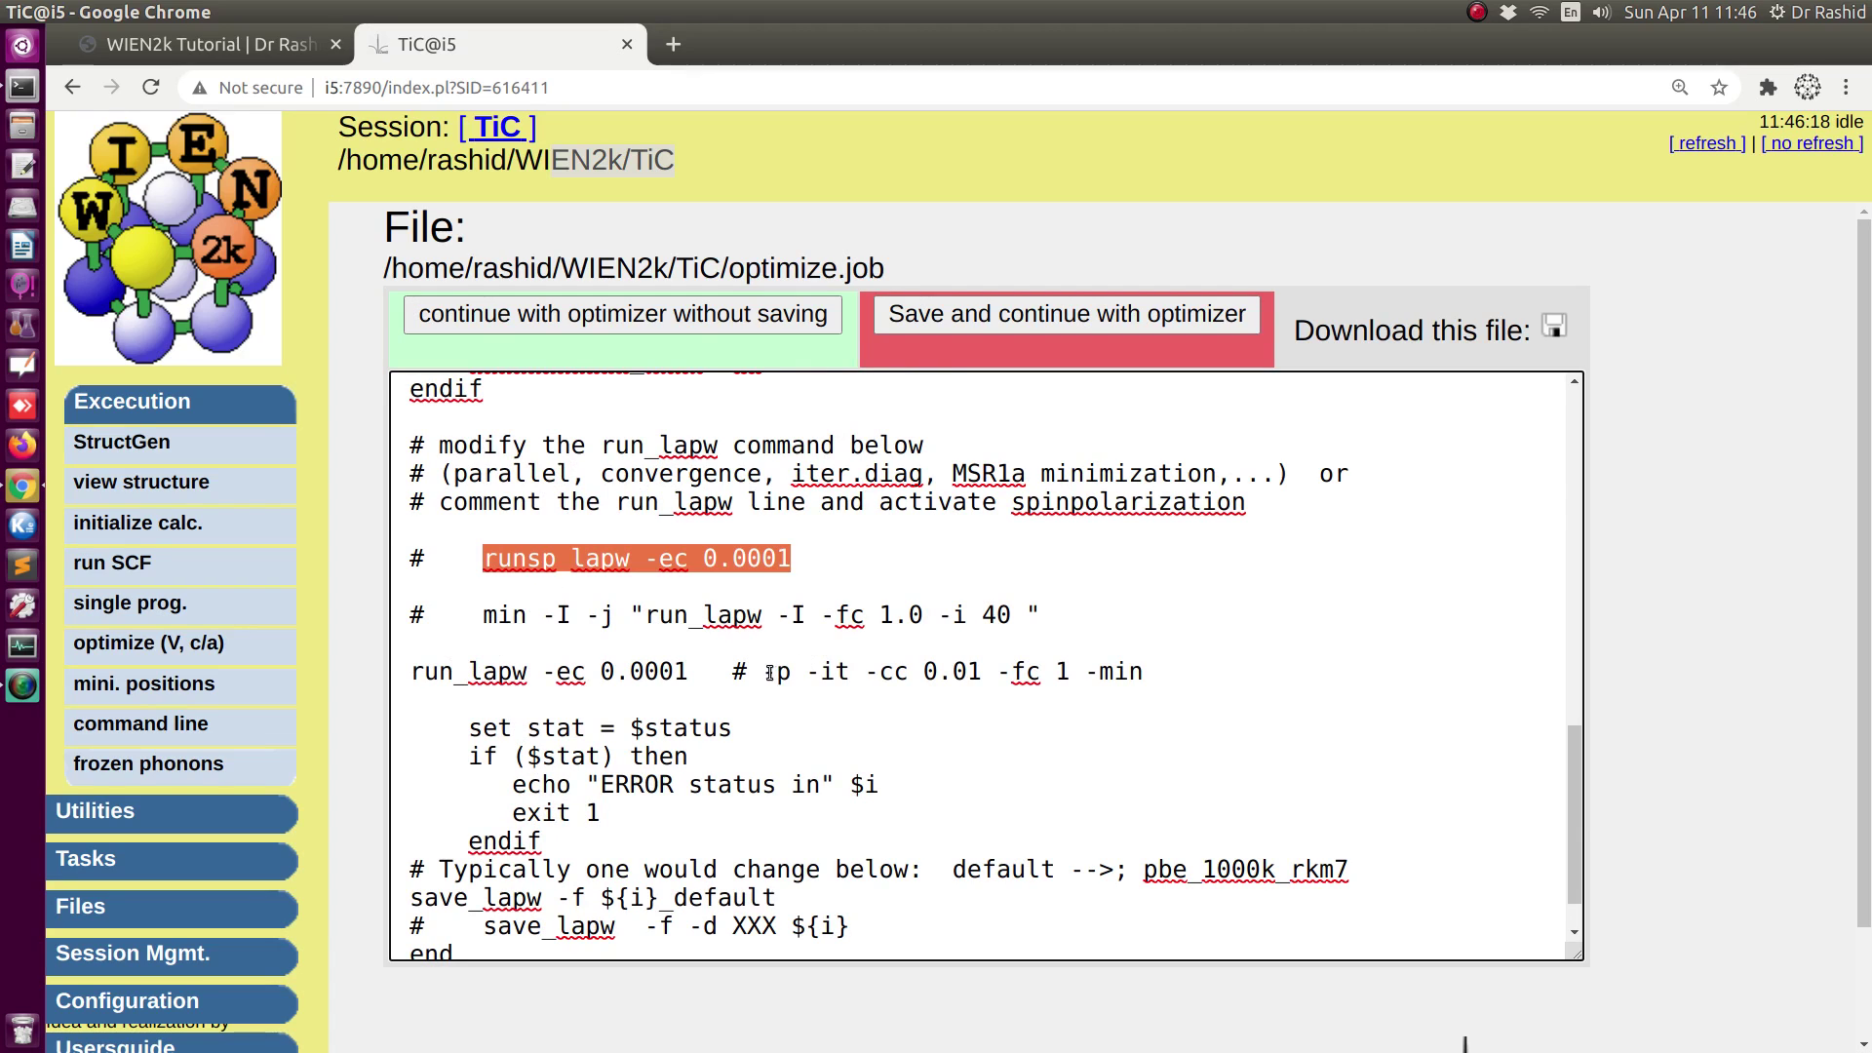
pyautogui.moveTo(761, 671); pyautogui.dragTo(795, 673)
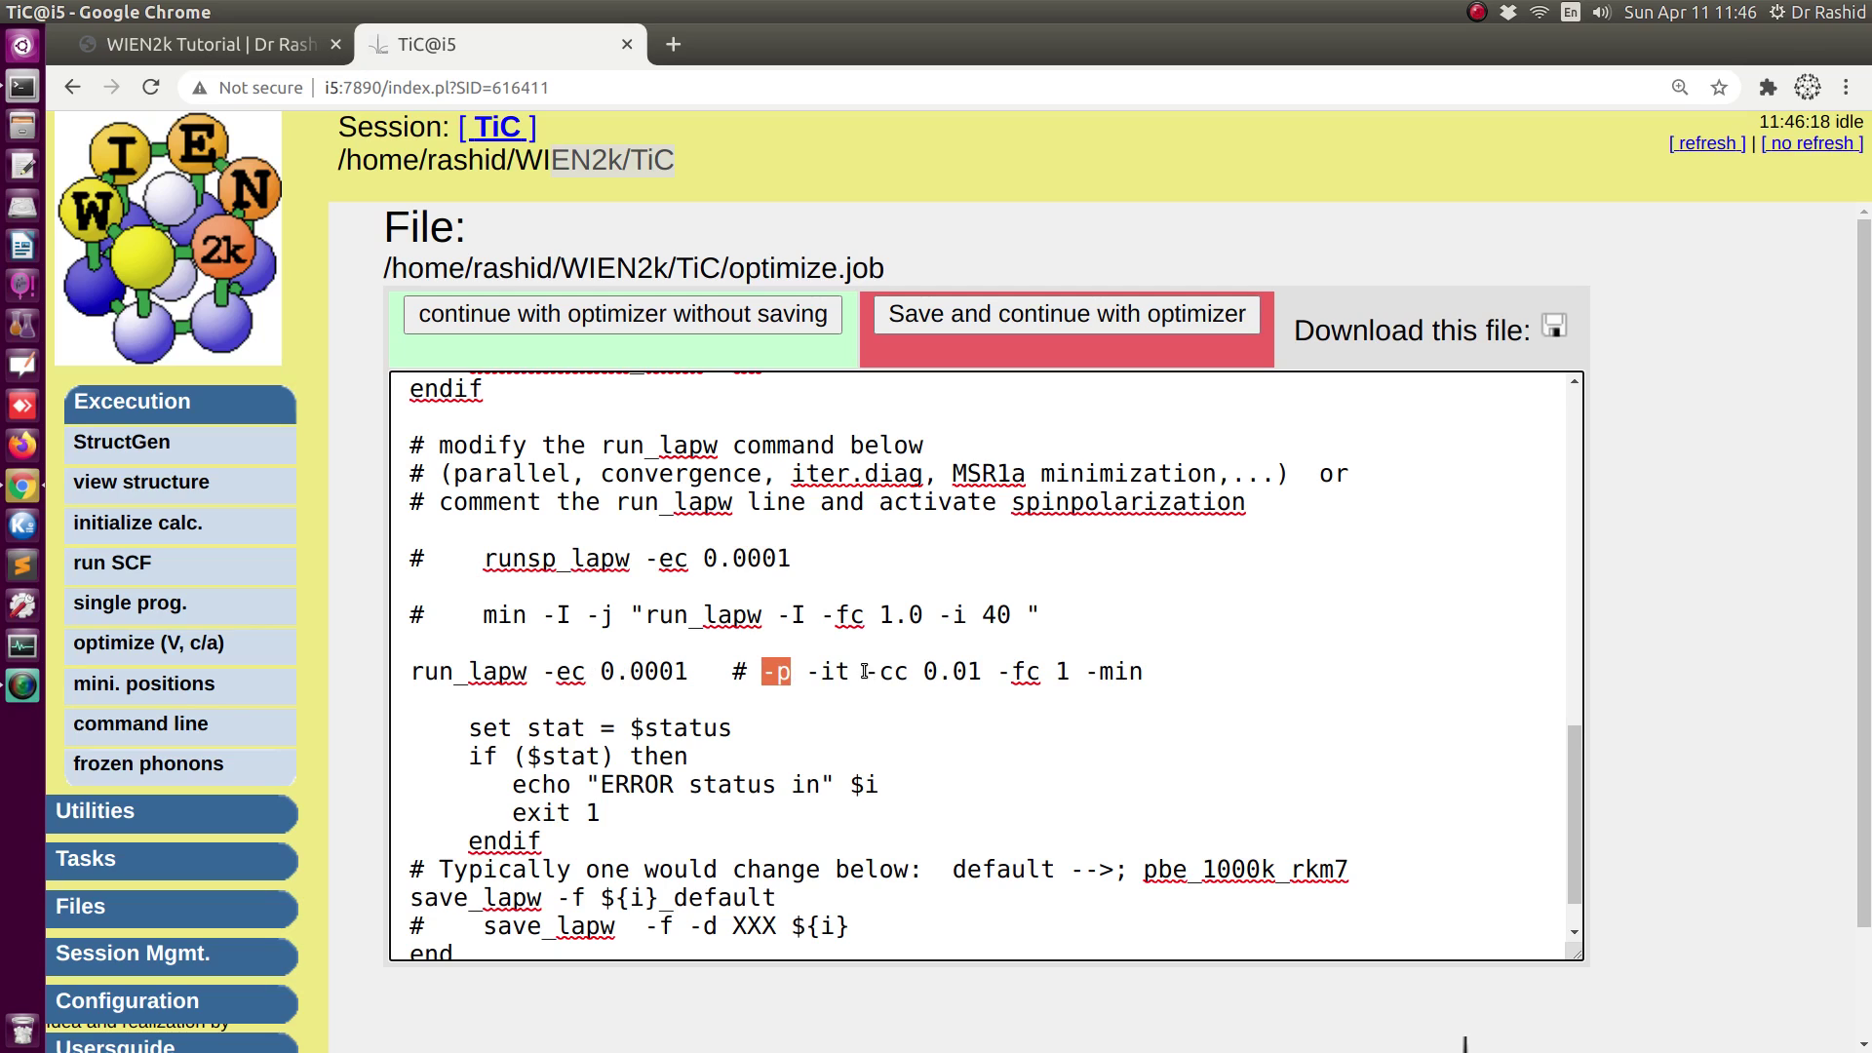
pyautogui.moveTo(866, 671); pyautogui.dragTo(1071, 670)
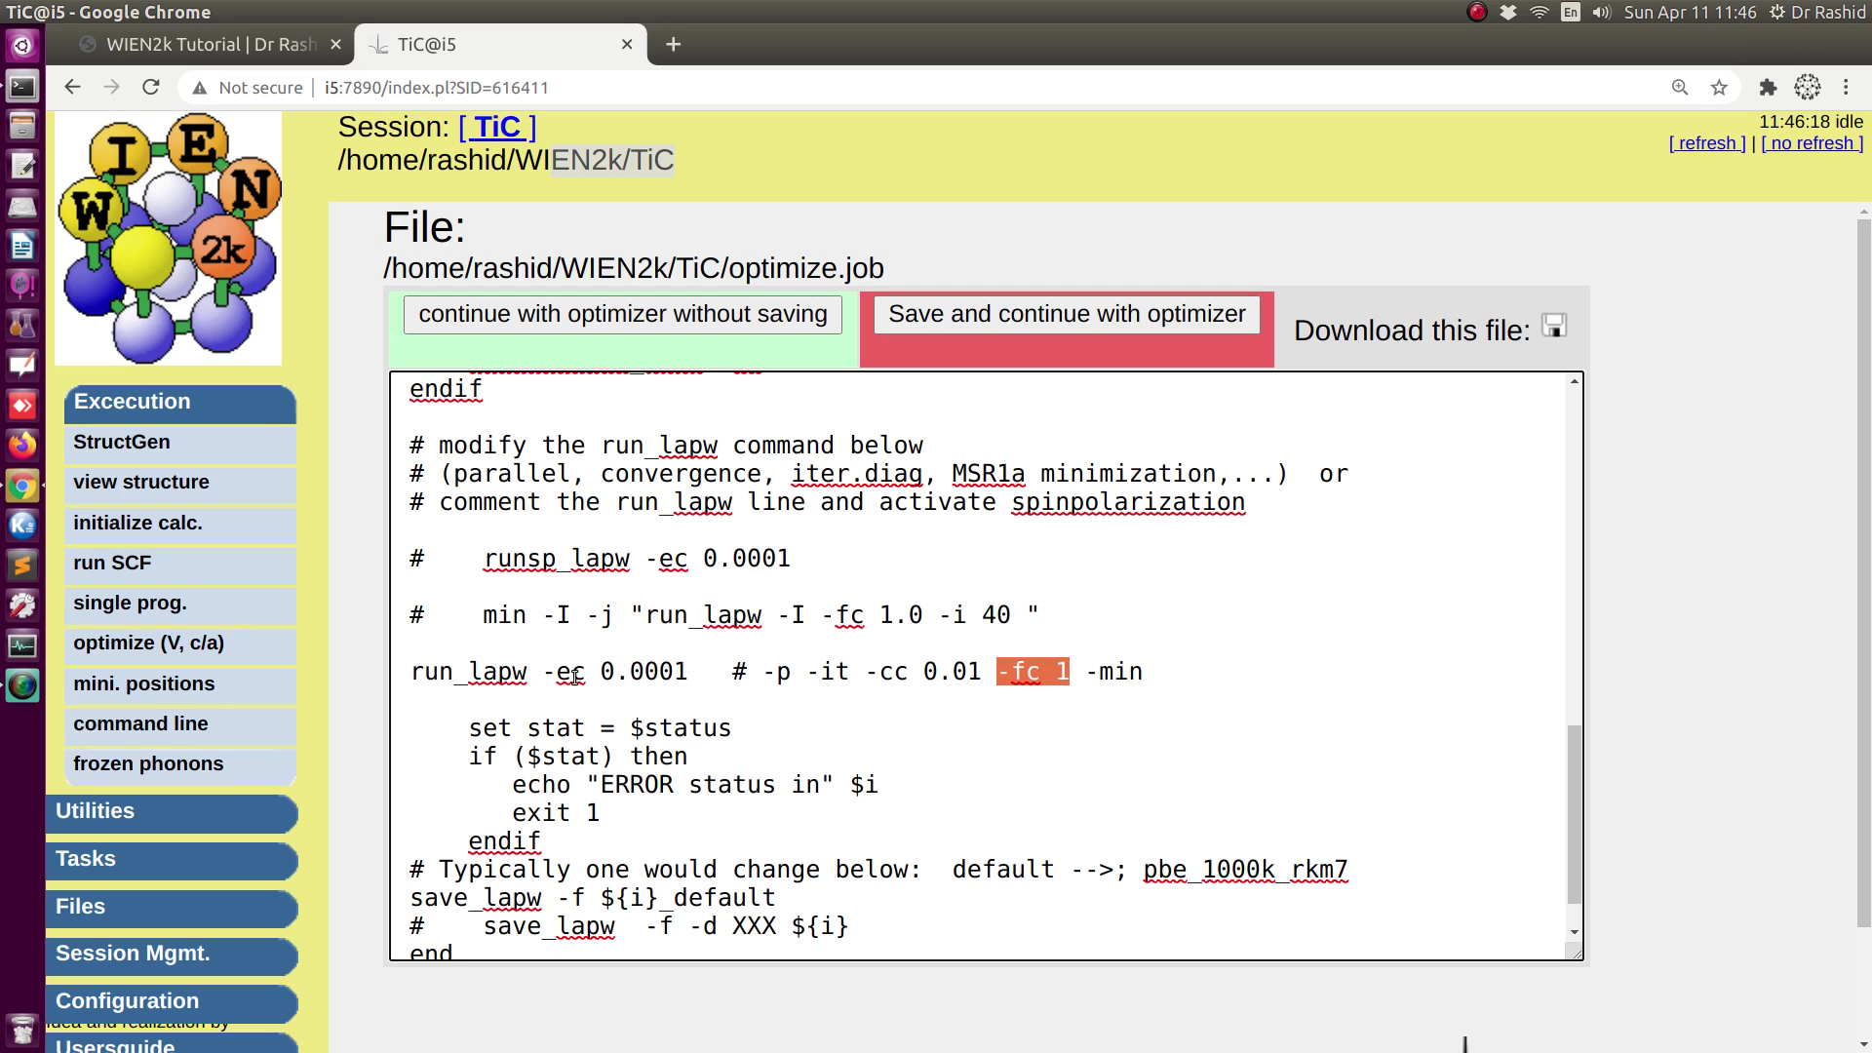
pyautogui.moveTo(543, 673); pyautogui.dragTo(689, 673)
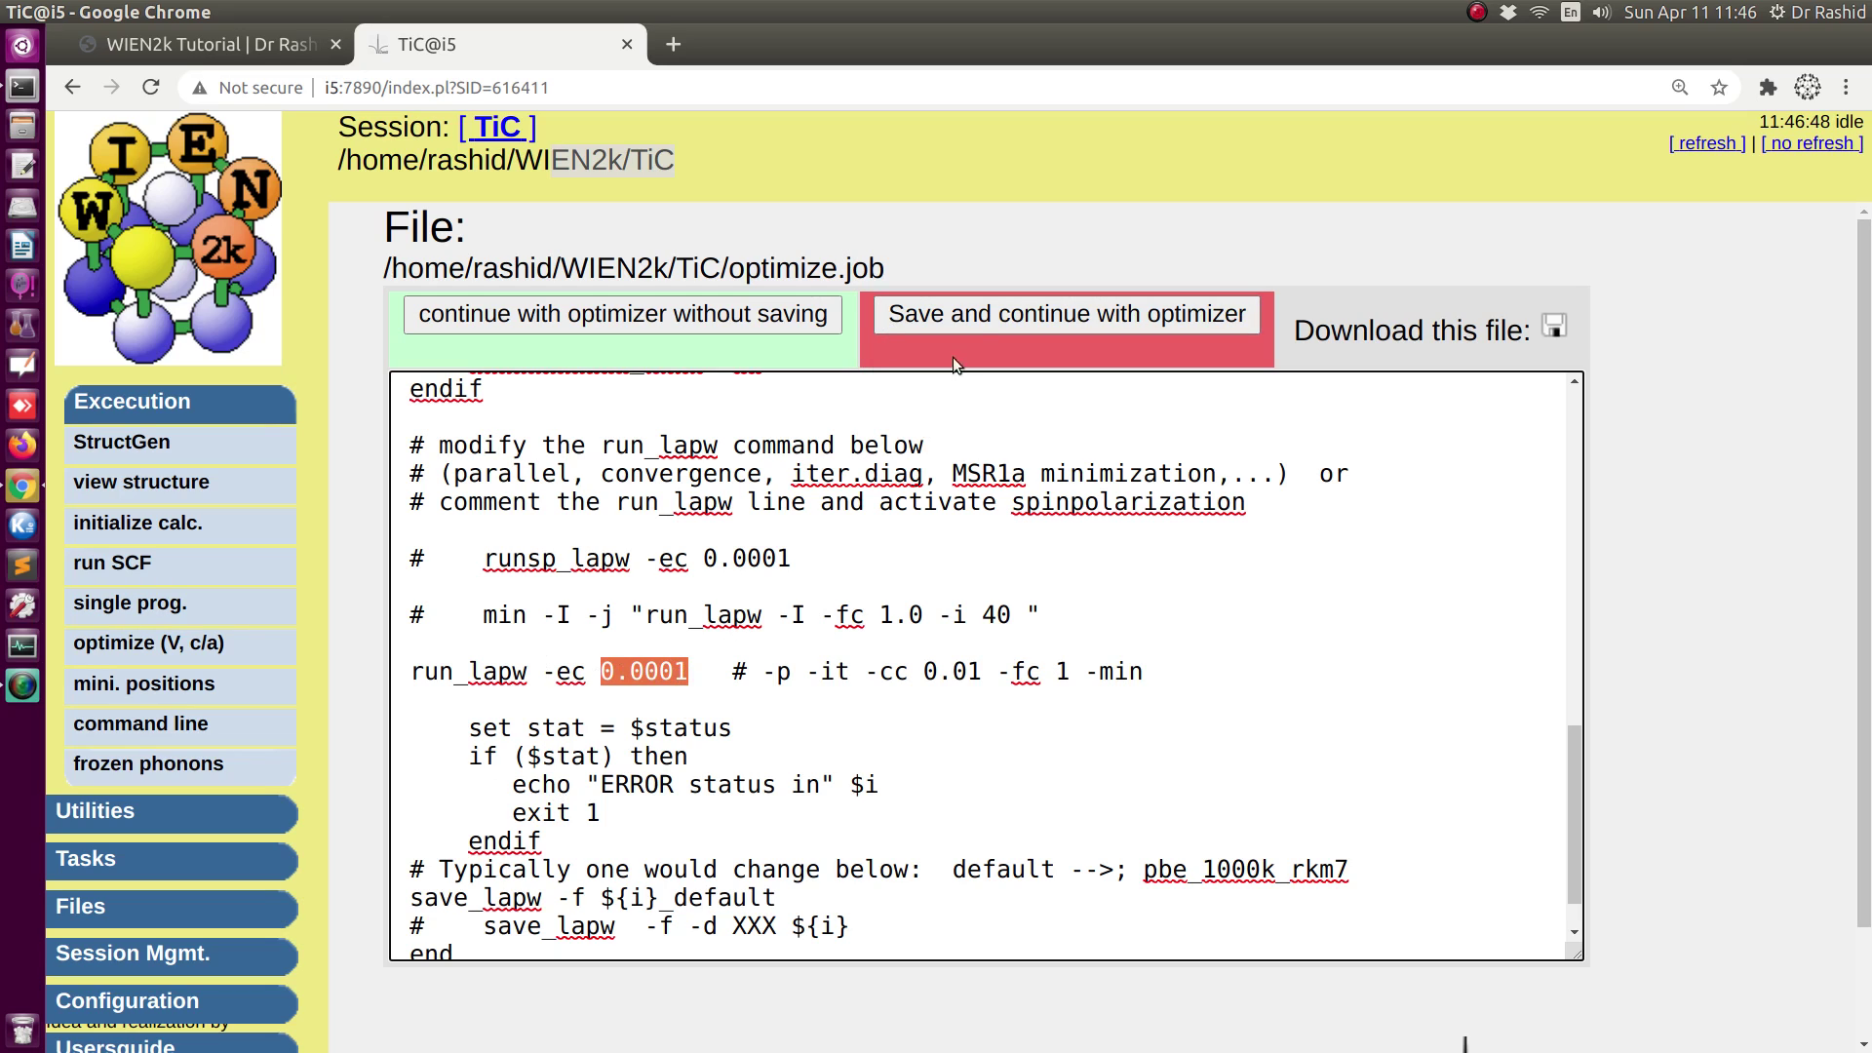
# Continue with the optimizer without saving, then run optimize.job in the background and open its STDOUT.
pyautogui.click(556, 322)
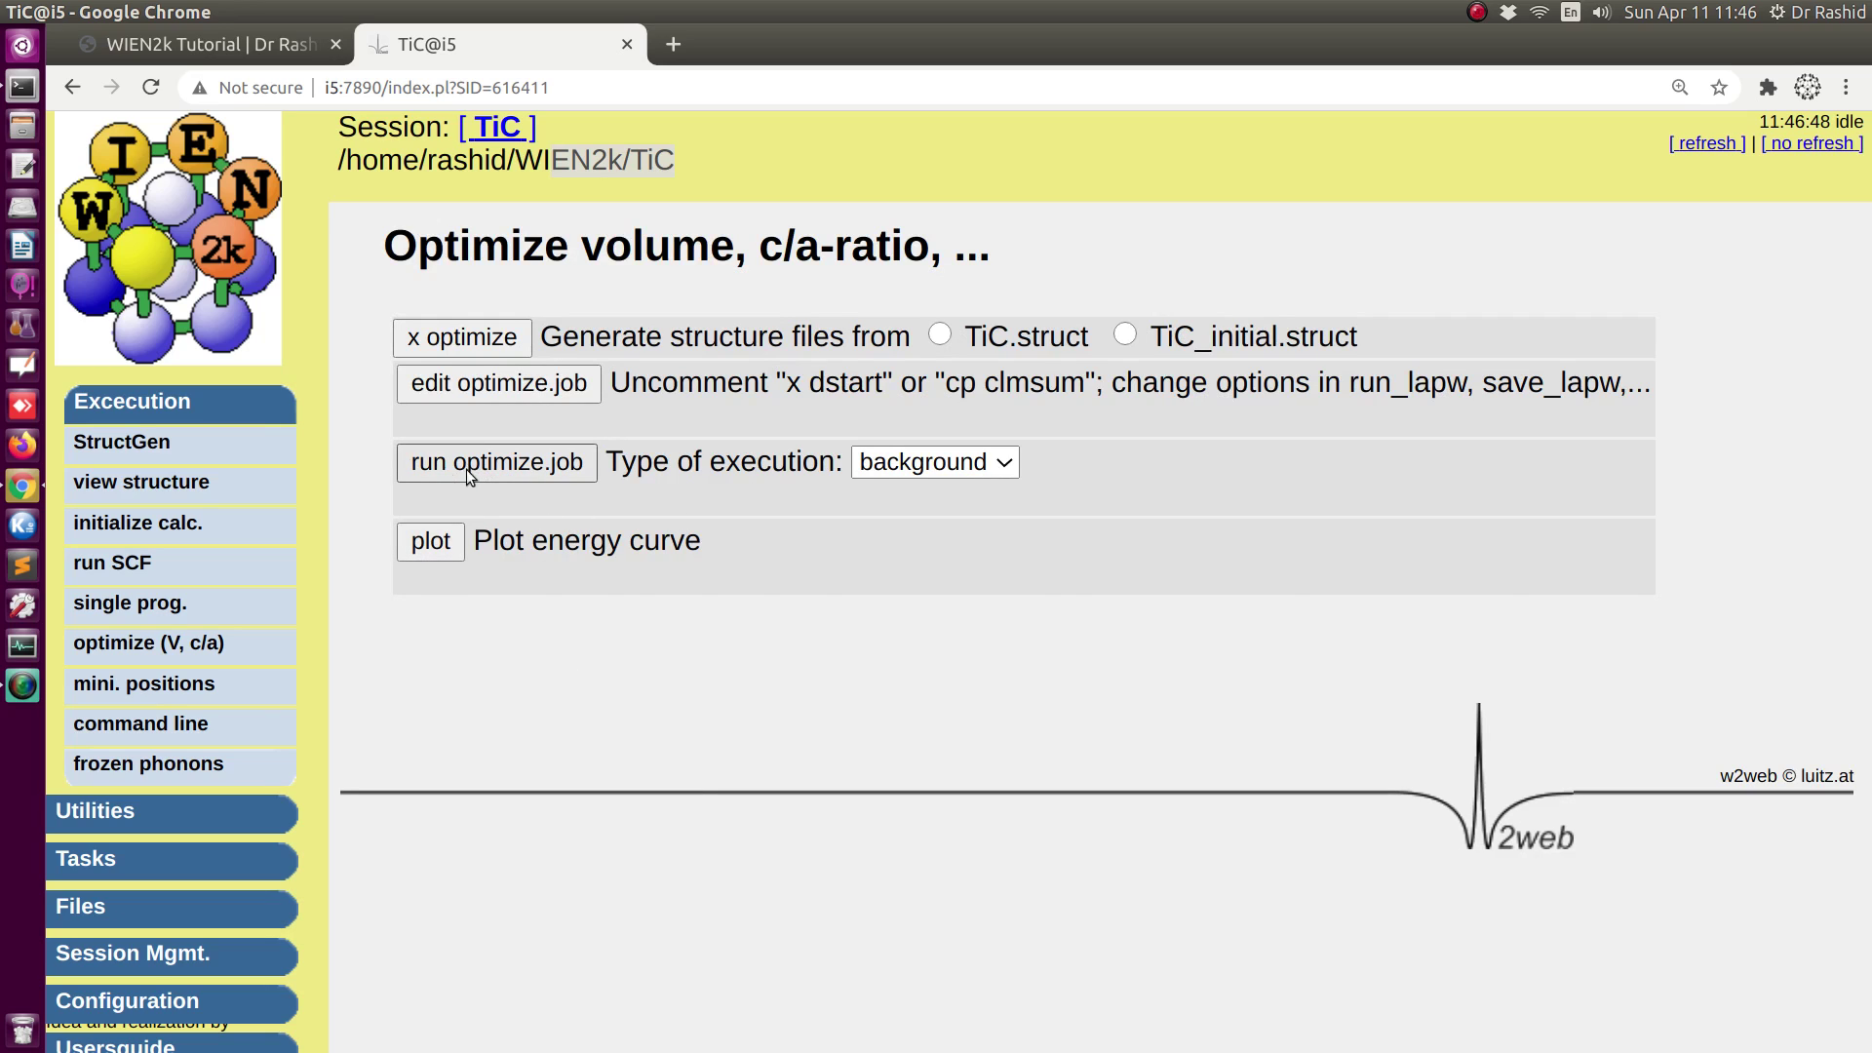
pyautogui.click(495, 466)
pyautogui.click(533, 392)
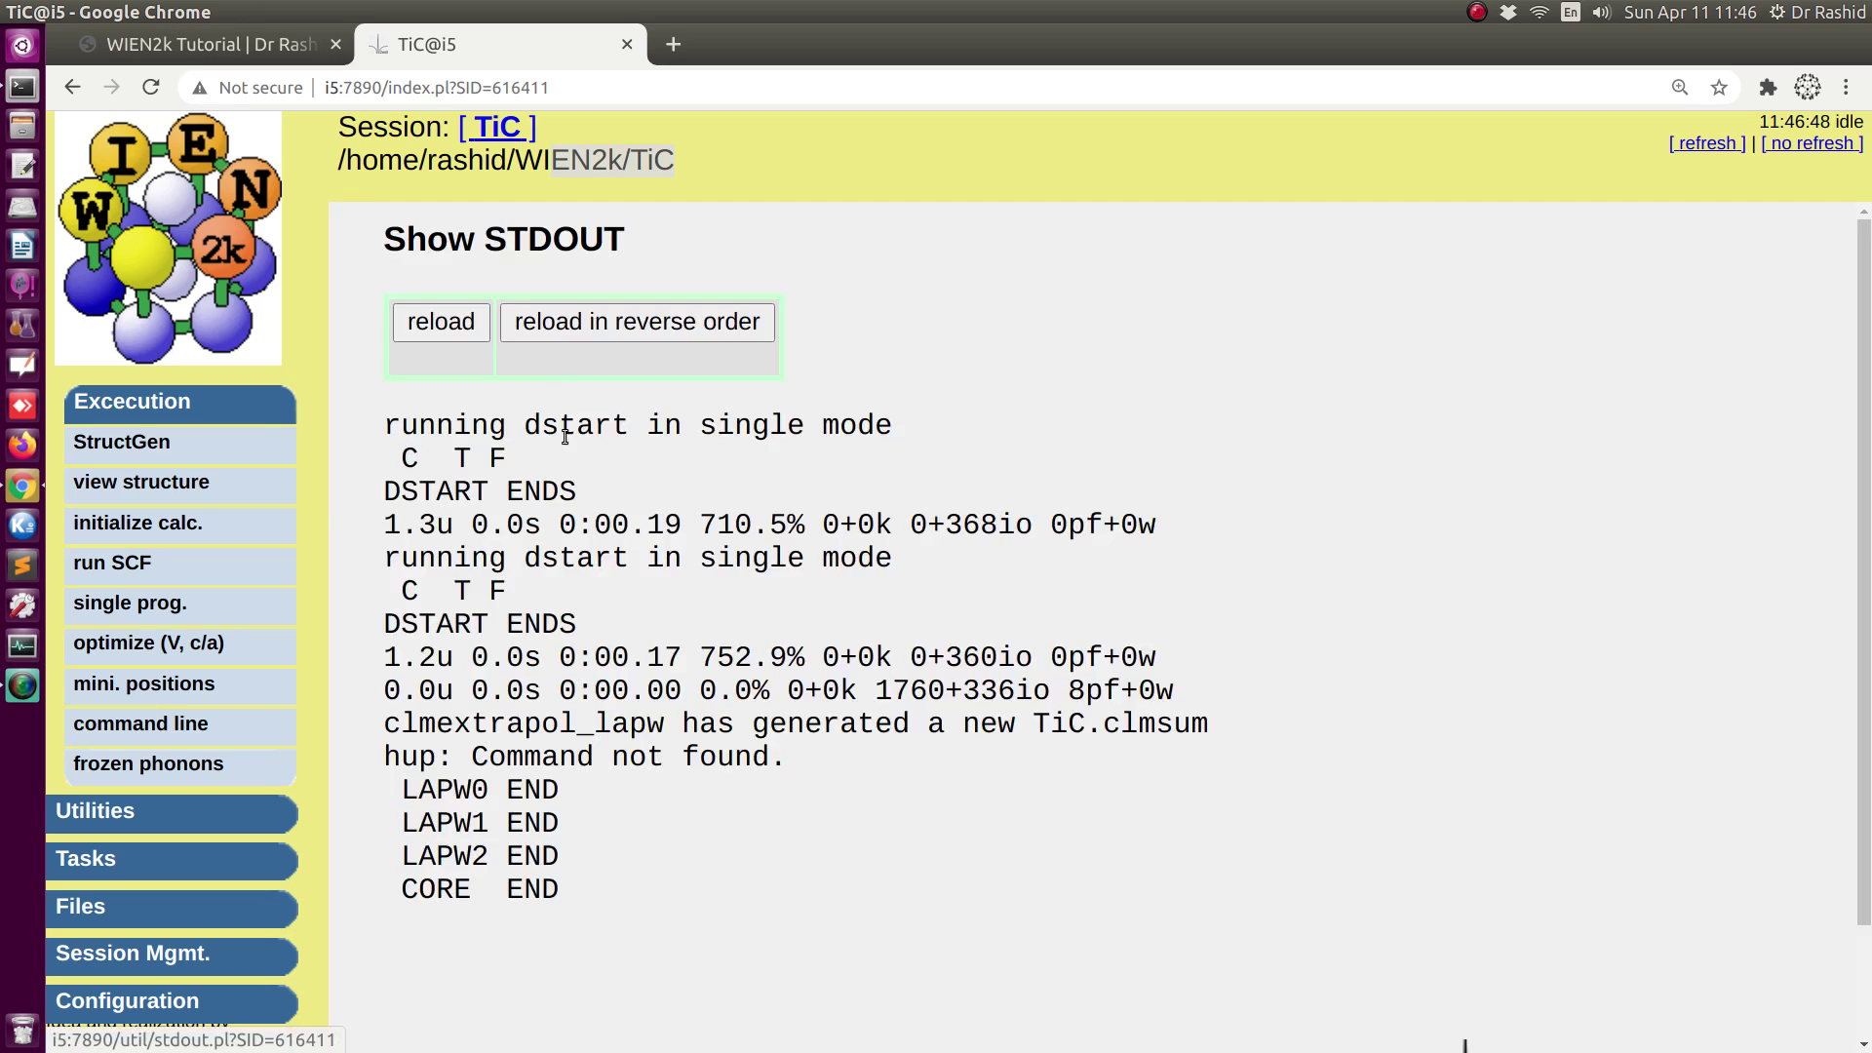
# Monitor the optimization by repeatedly reloading the STDOUT in reverse order and refreshing the session status until the run ends.
pyautogui.click(624, 325)
pyautogui.click(1701, 145)
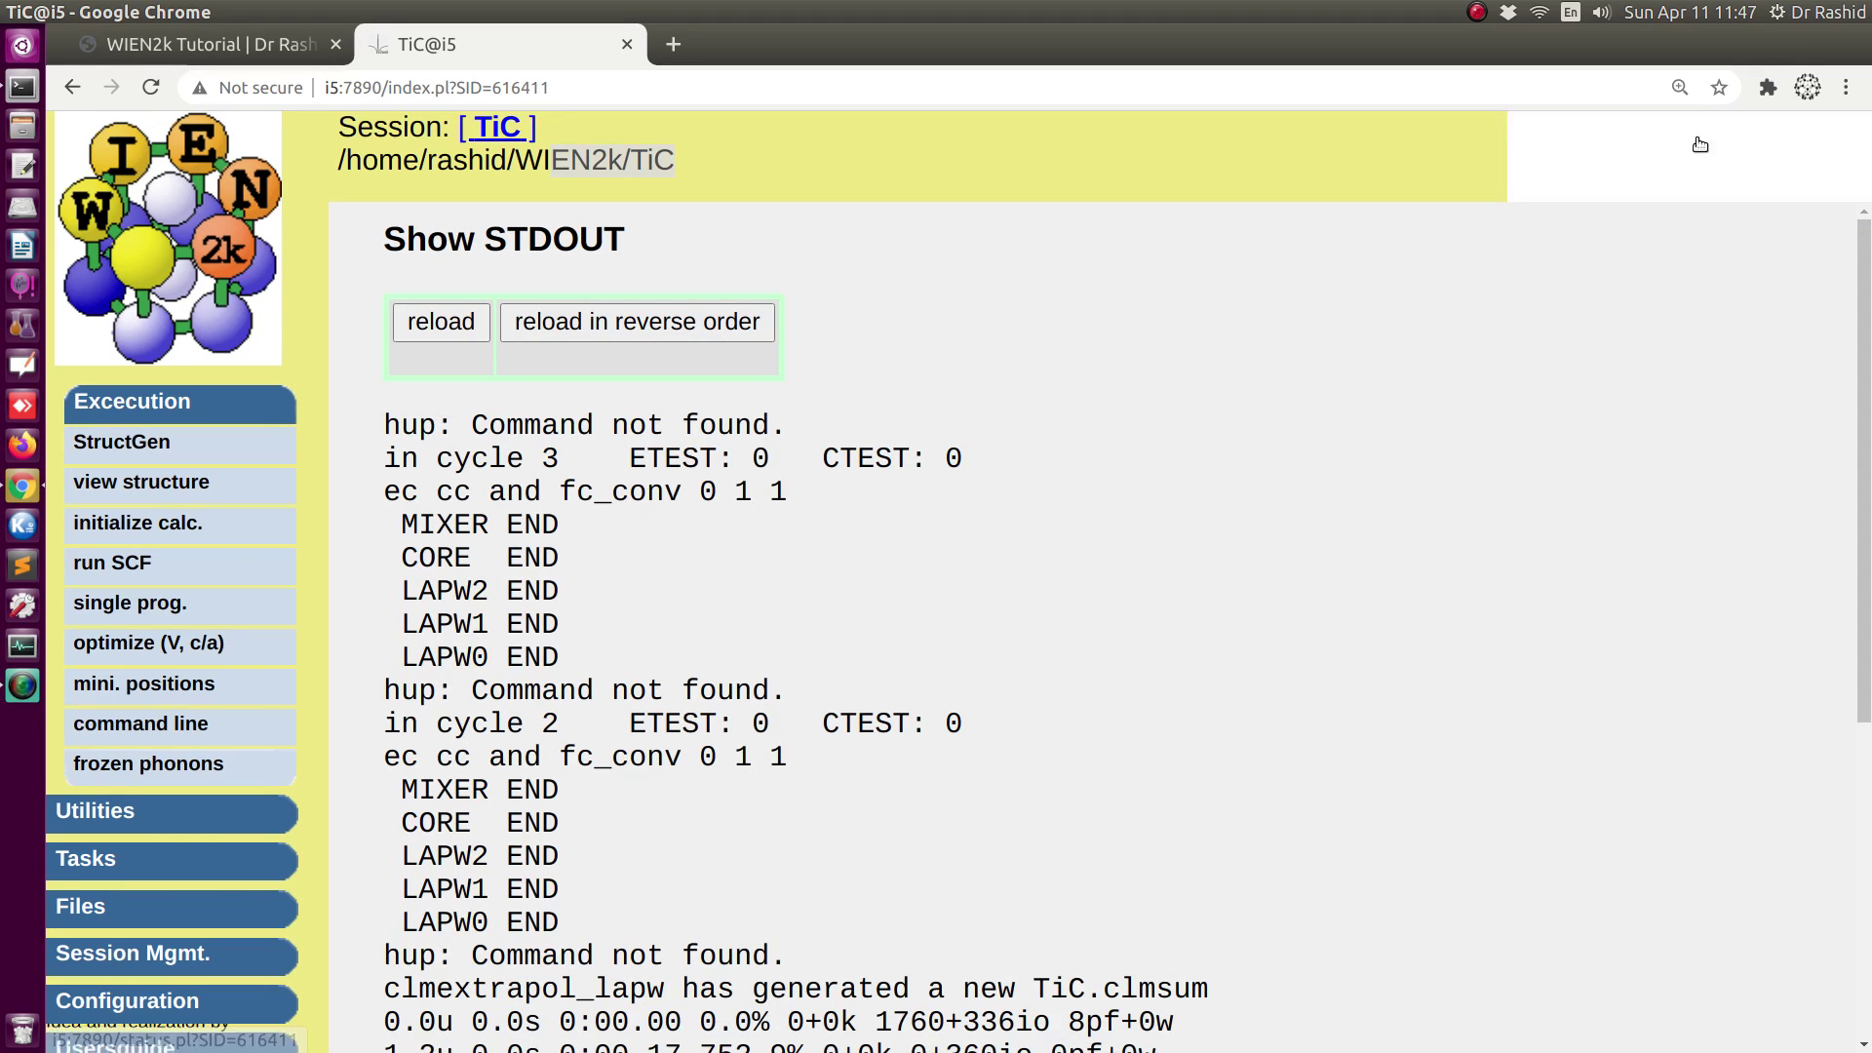
pyautogui.click(585, 327)
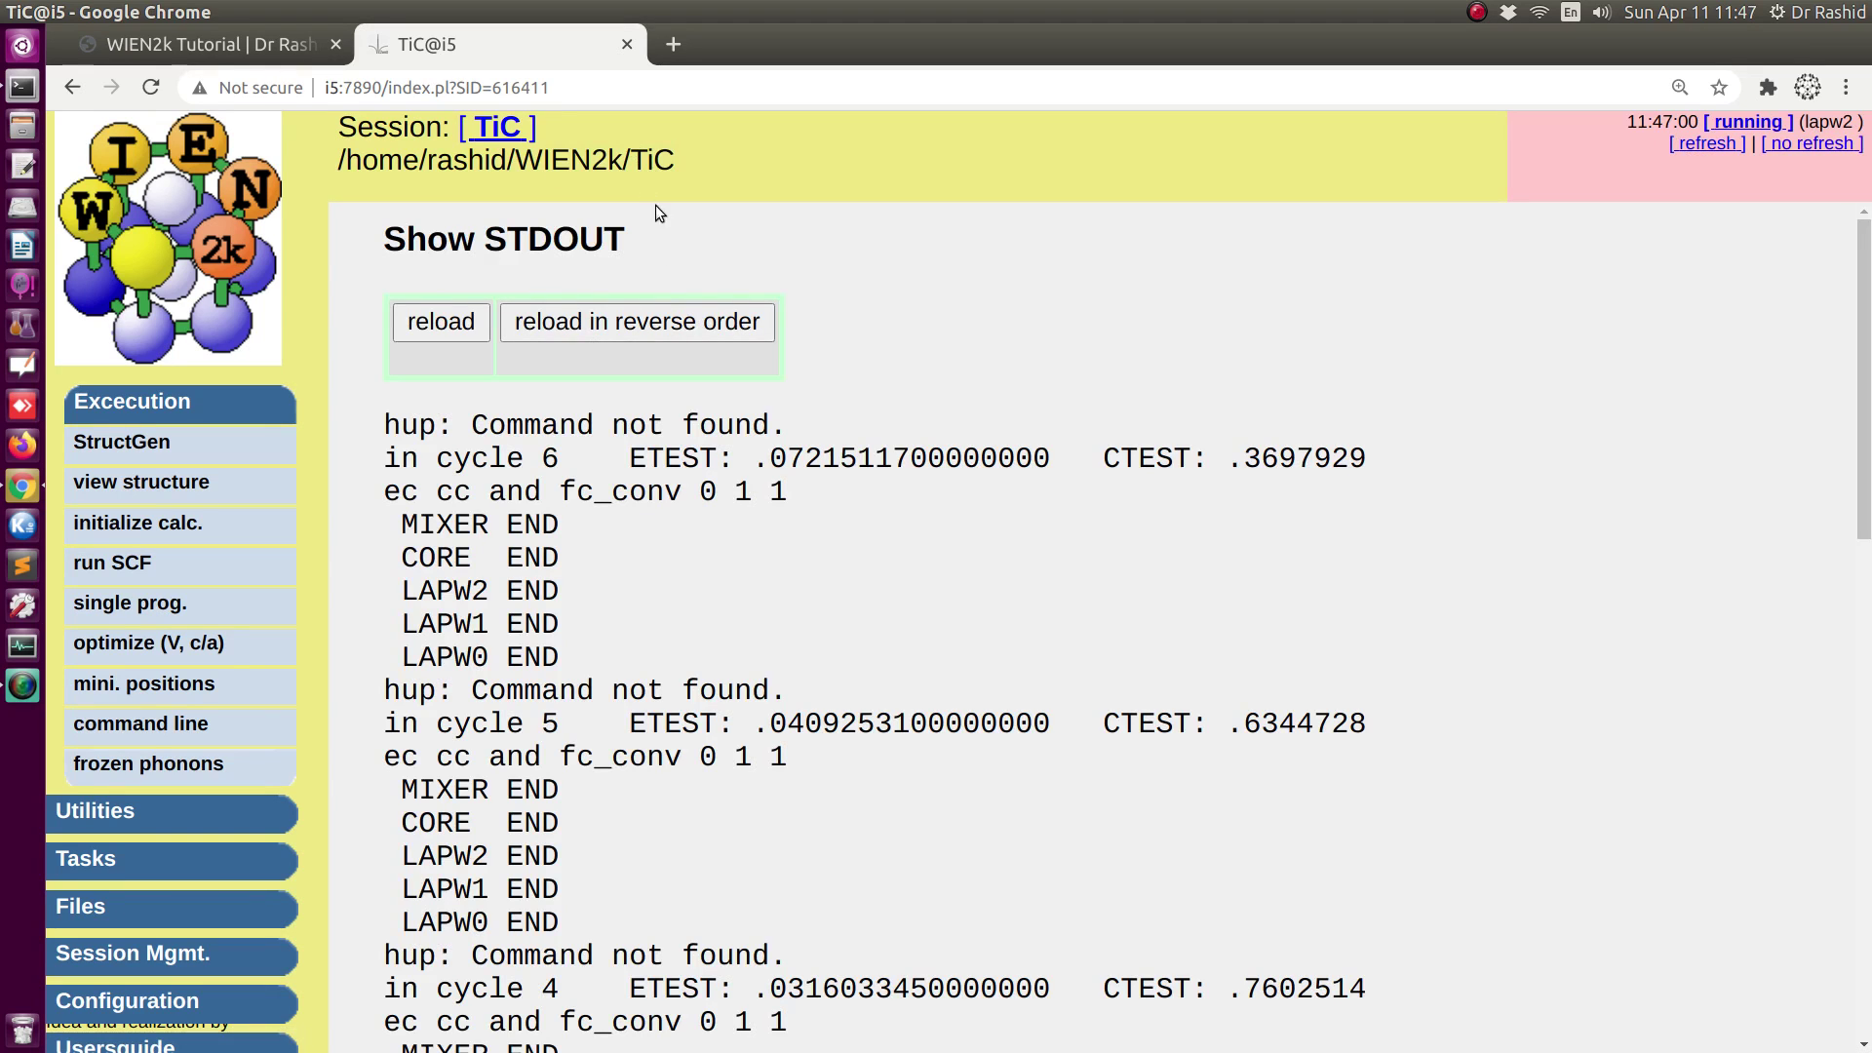
pyautogui.click(643, 328)
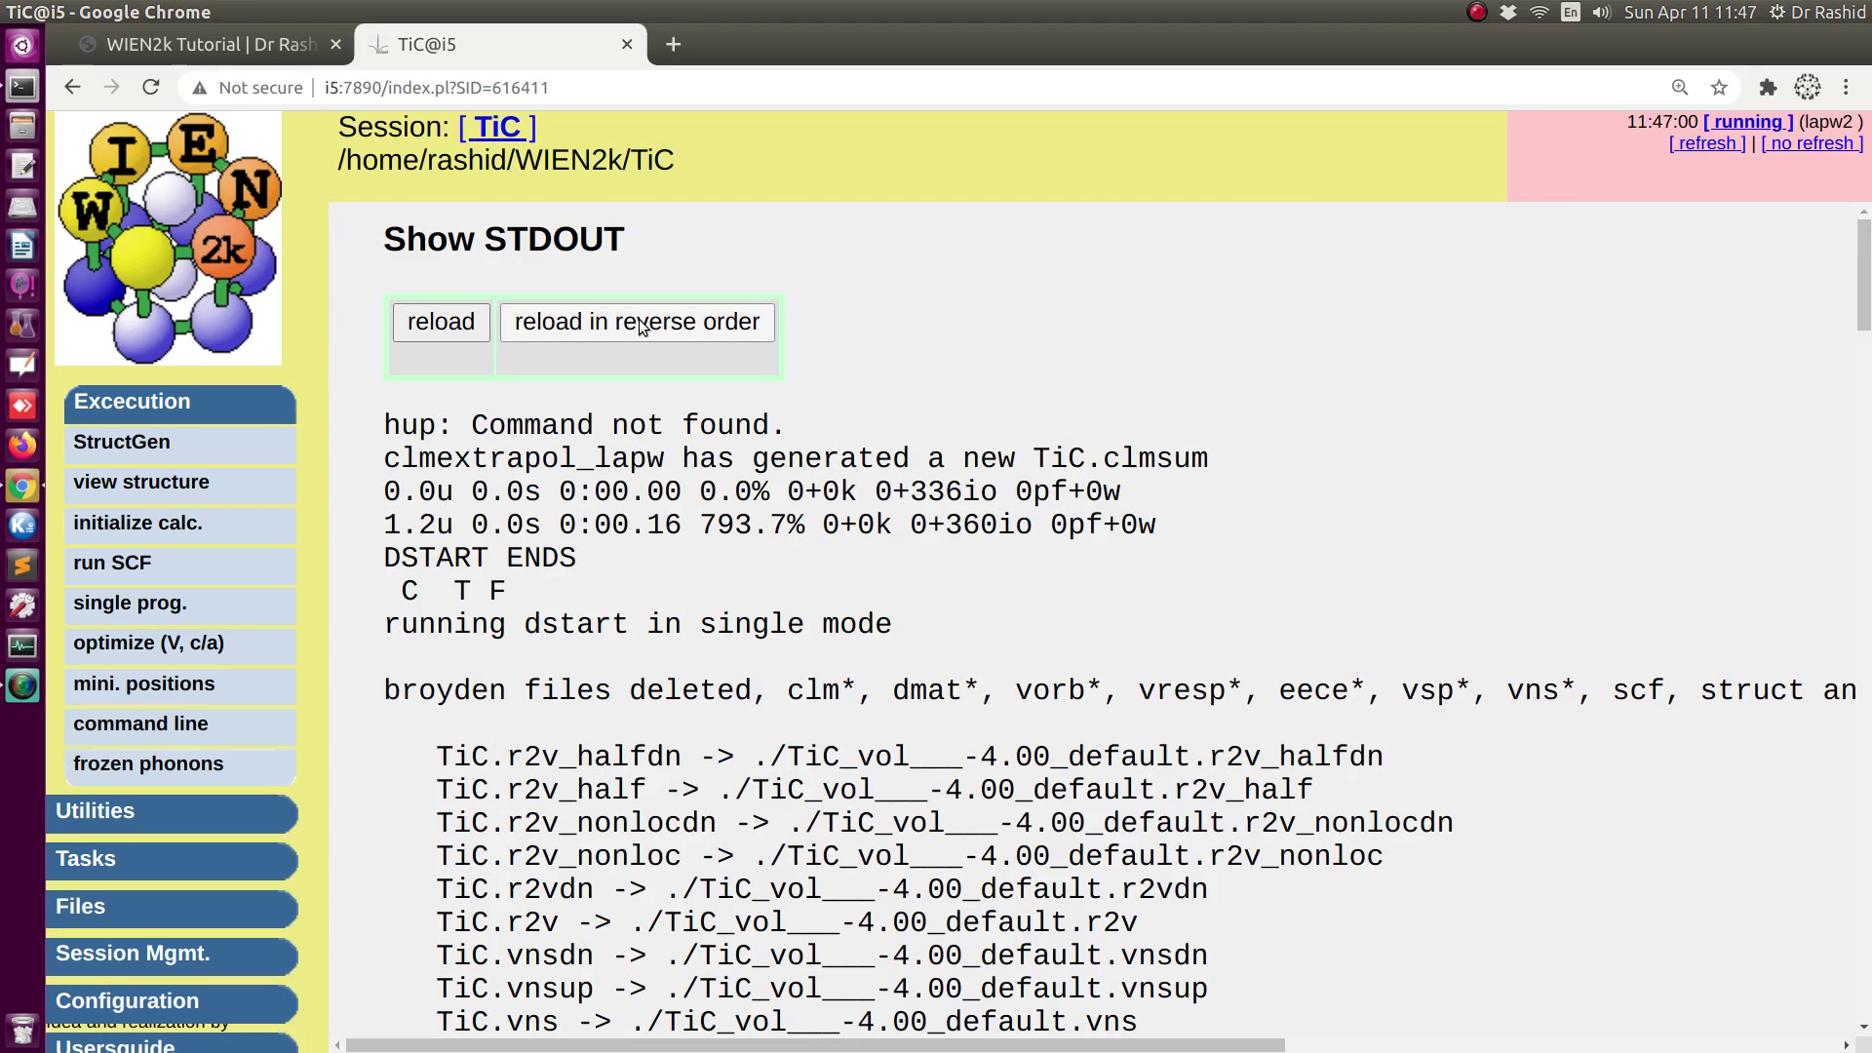
pyautogui.click(644, 328)
pyautogui.click(643, 327)
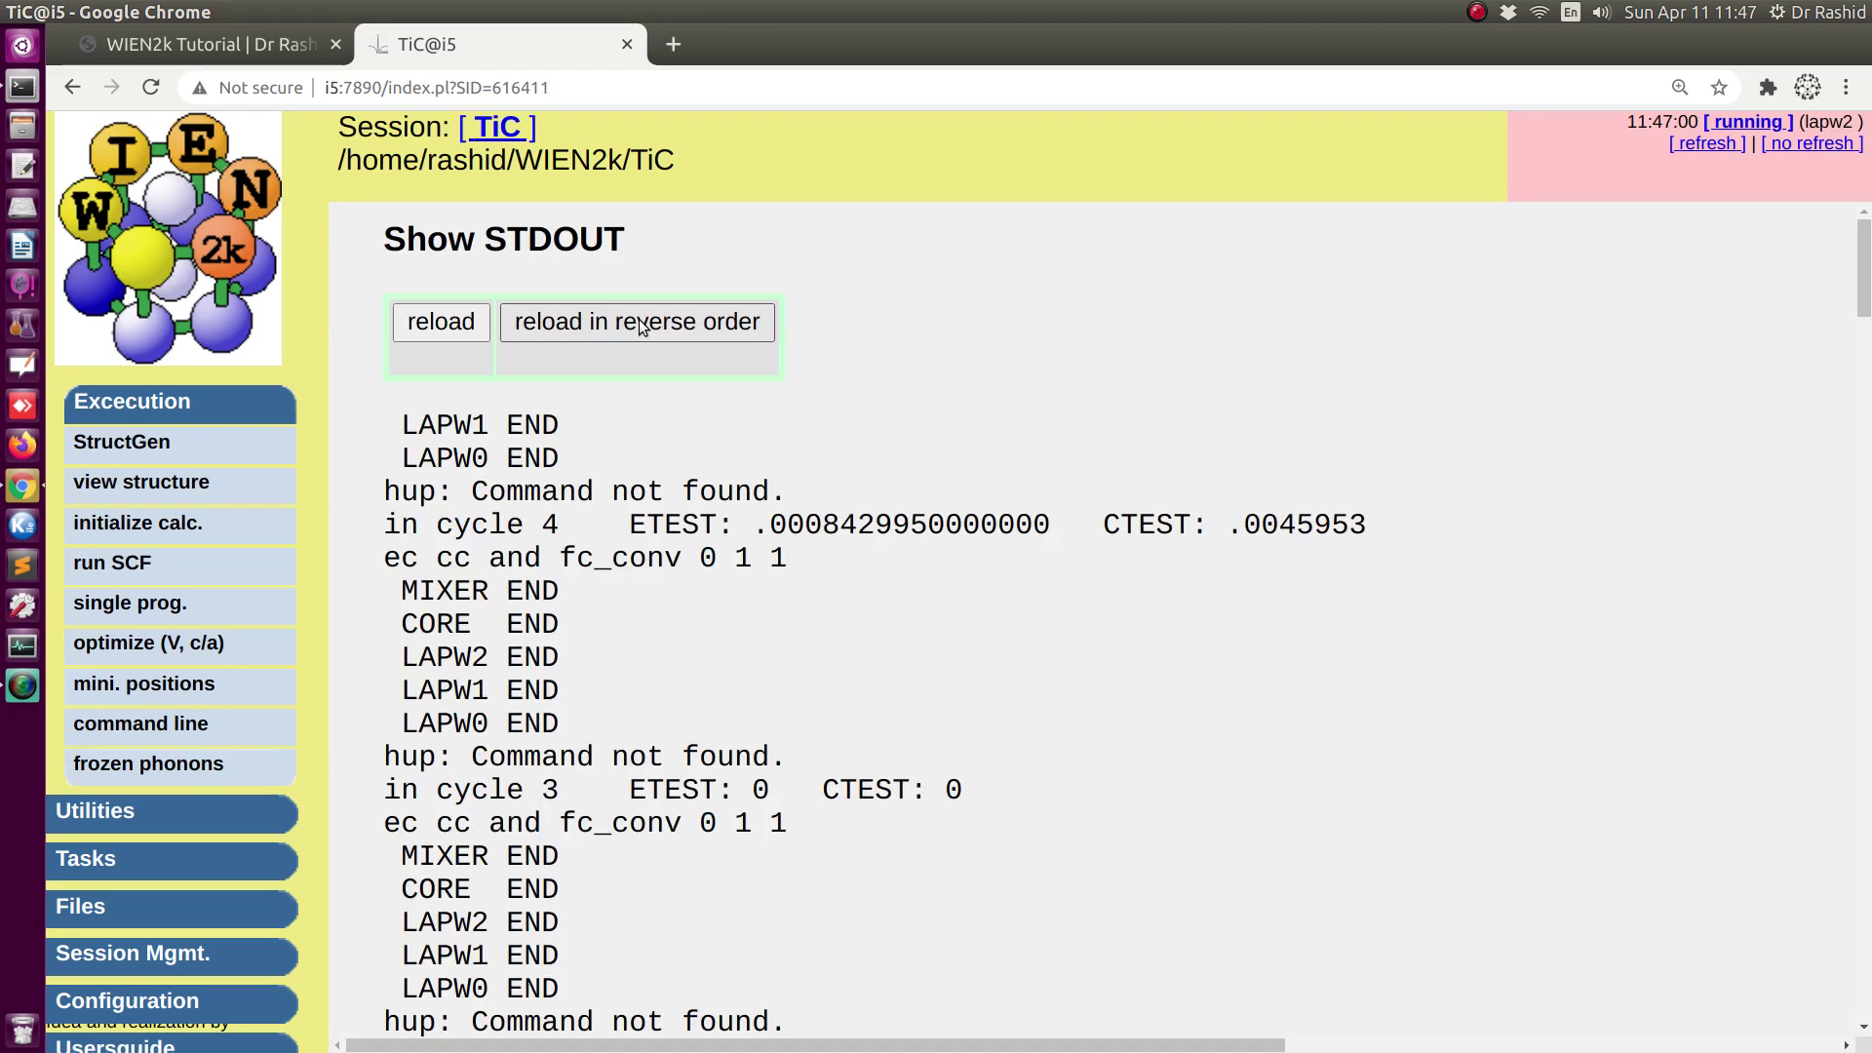
pyautogui.click(643, 328)
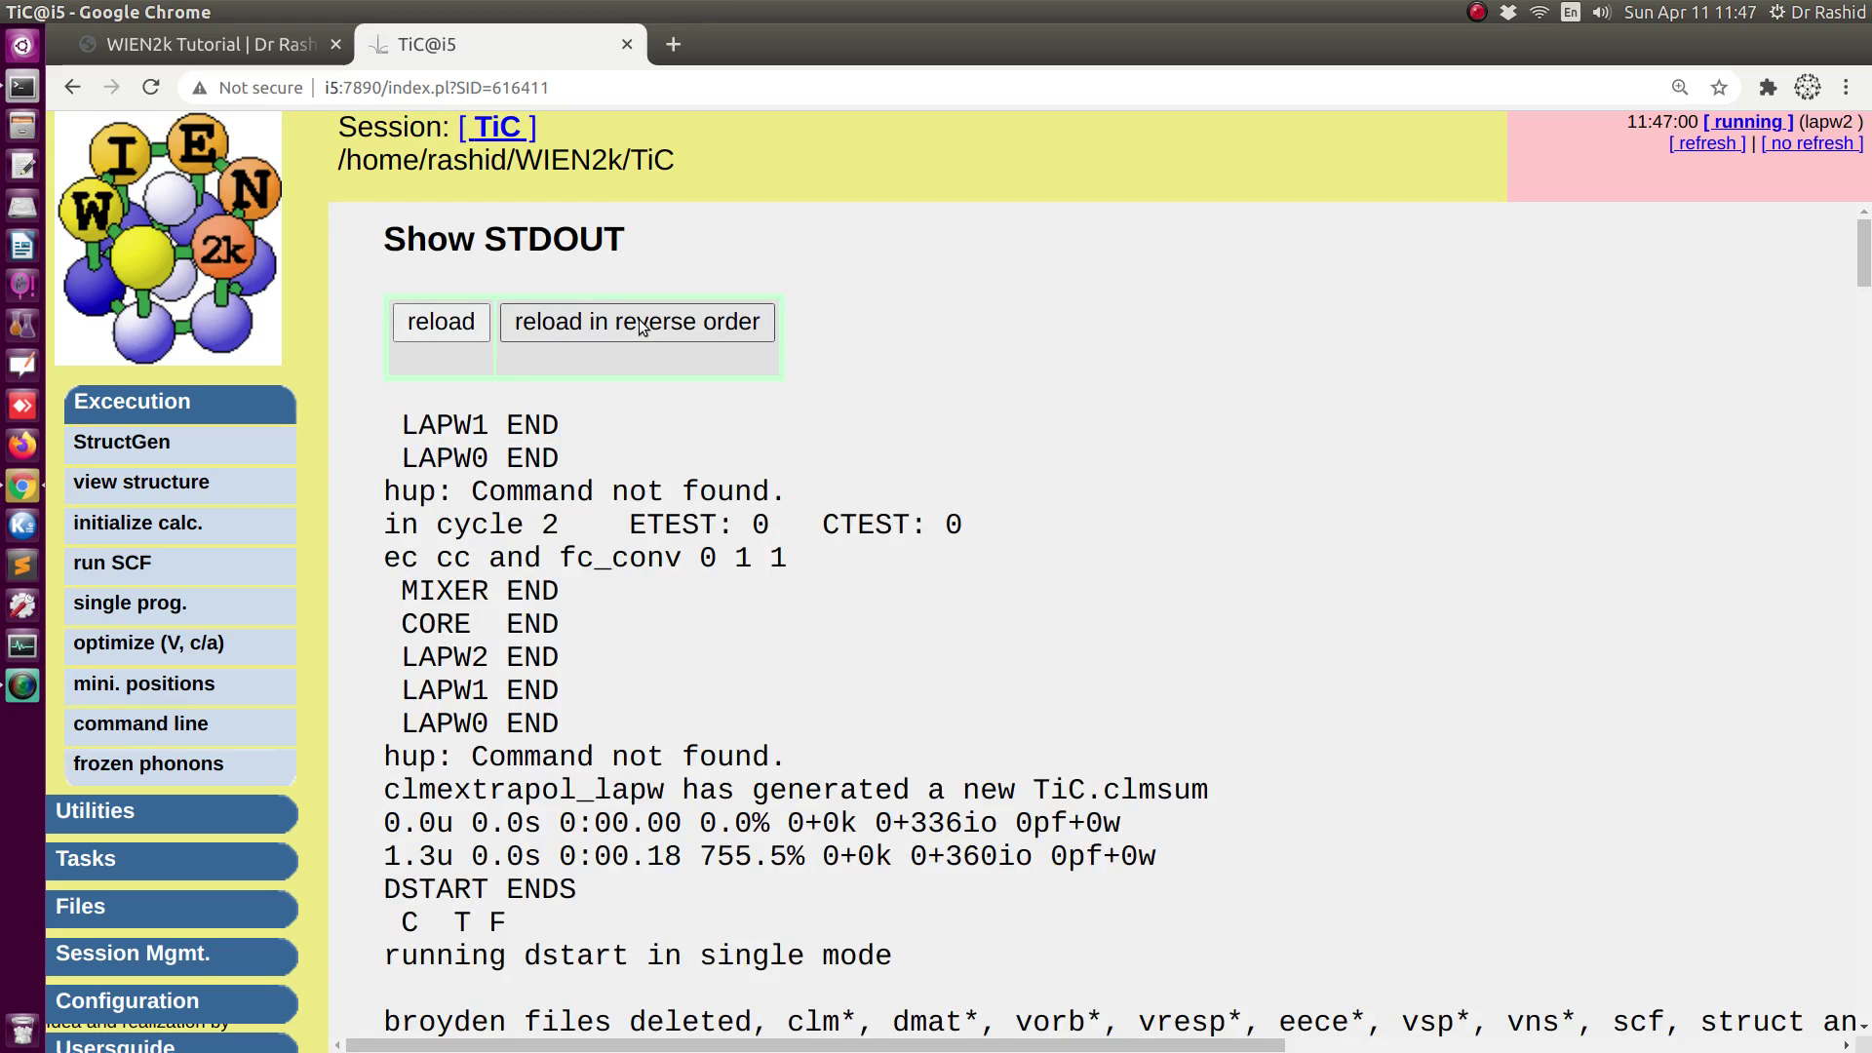
pyautogui.click(643, 328)
pyautogui.click(644, 328)
pyautogui.click(643, 327)
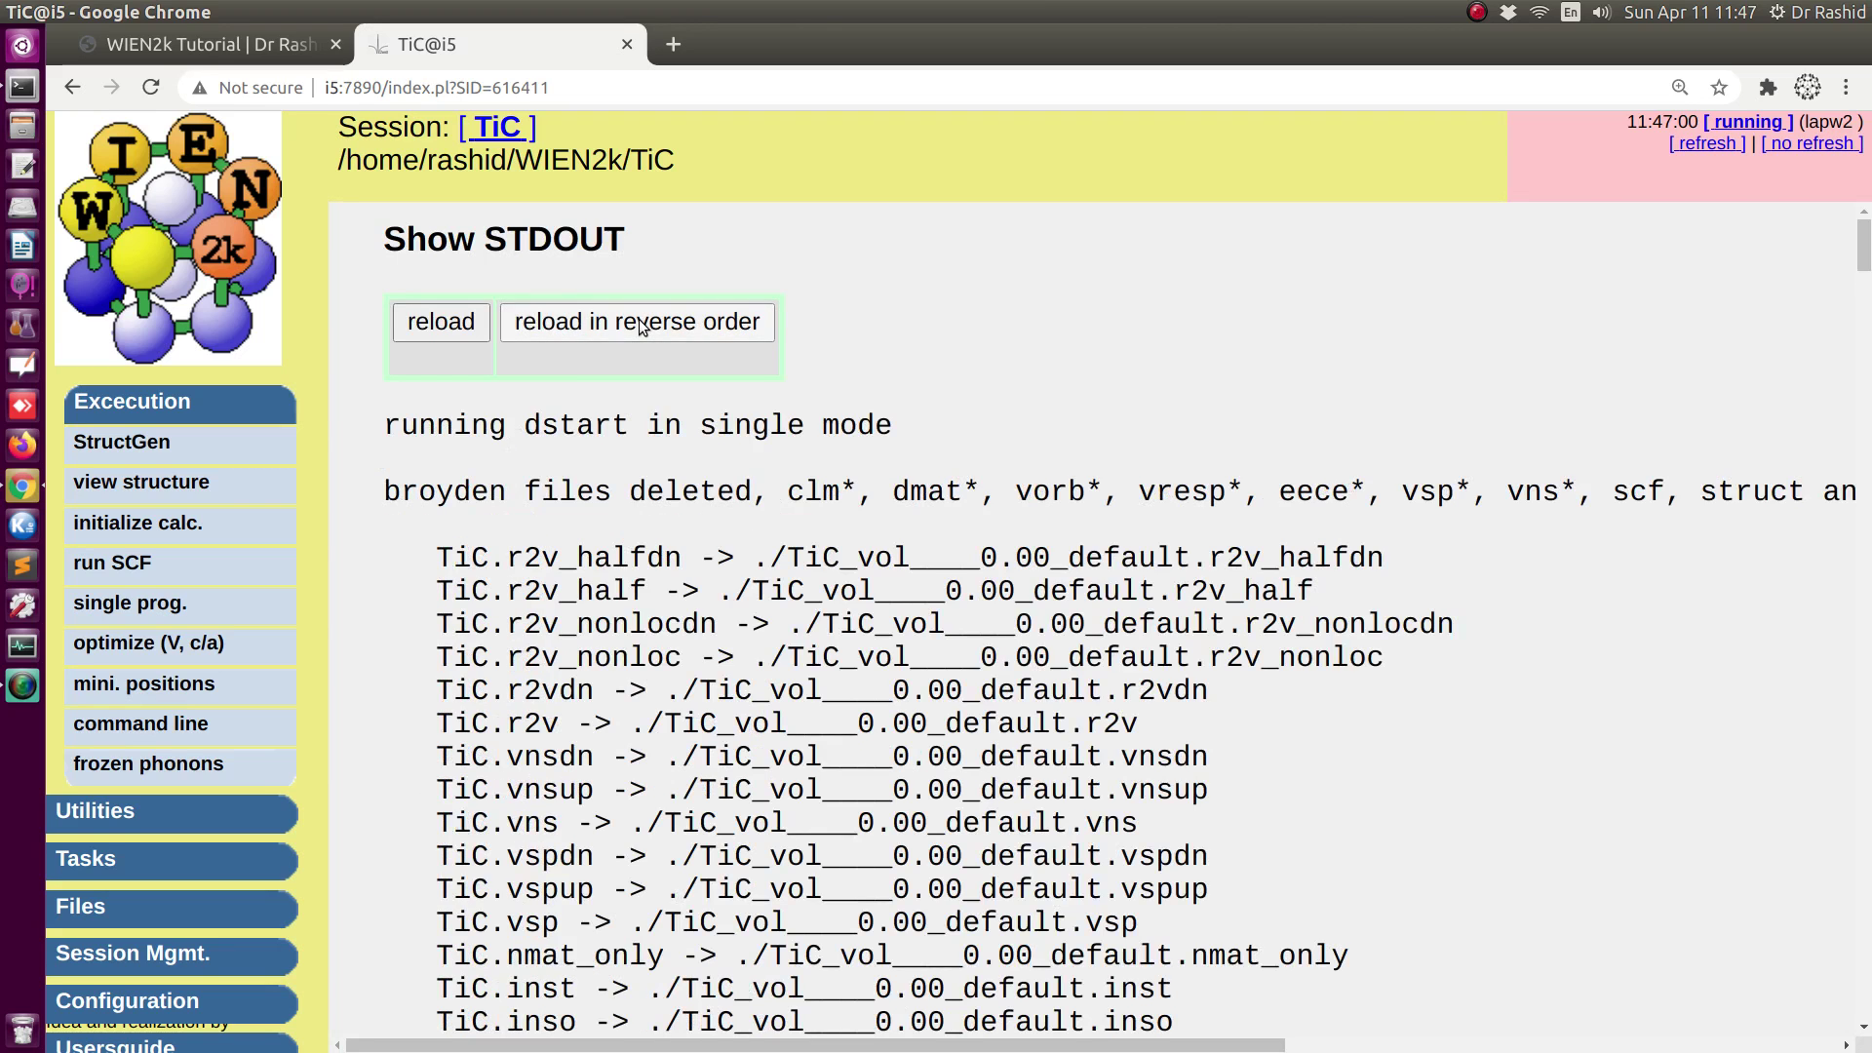
pyautogui.click(642, 327)
pyautogui.click(642, 327)
pyautogui.click(642, 327)
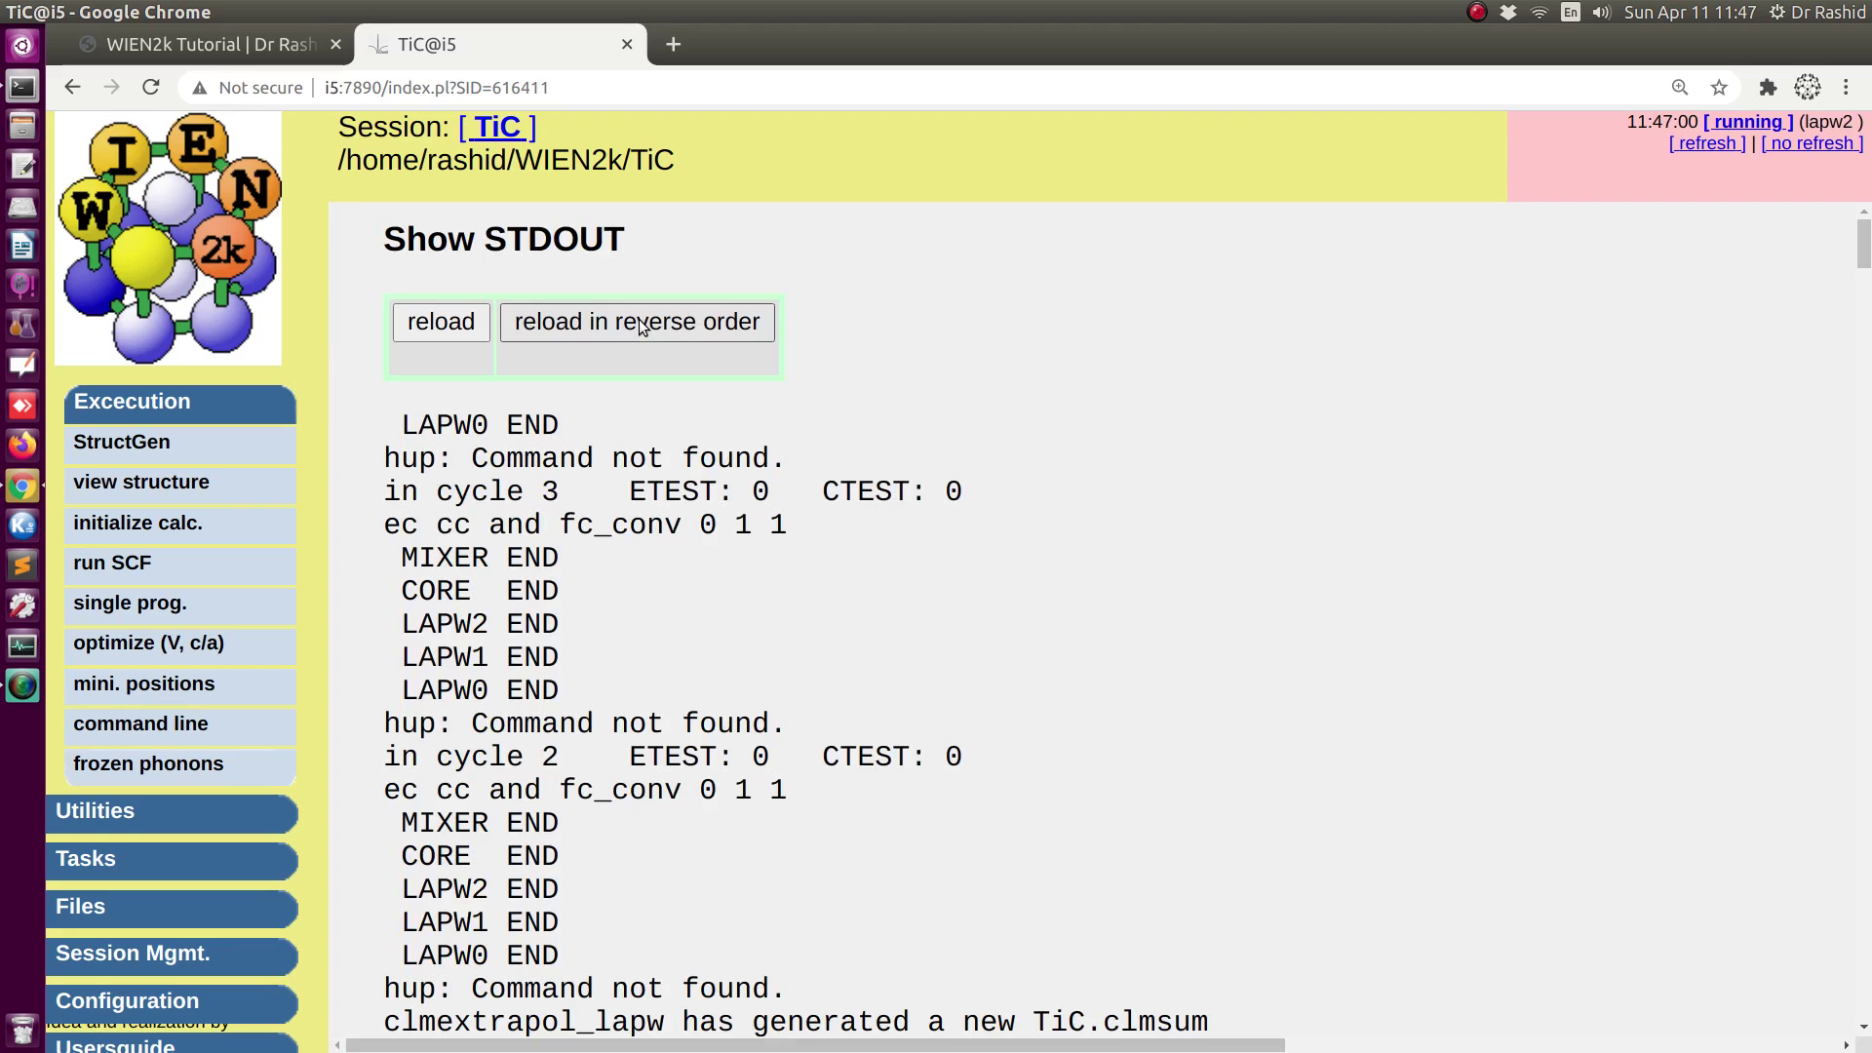
pyautogui.click(642, 326)
pyautogui.click(643, 327)
pyautogui.click(642, 327)
pyautogui.click(643, 326)
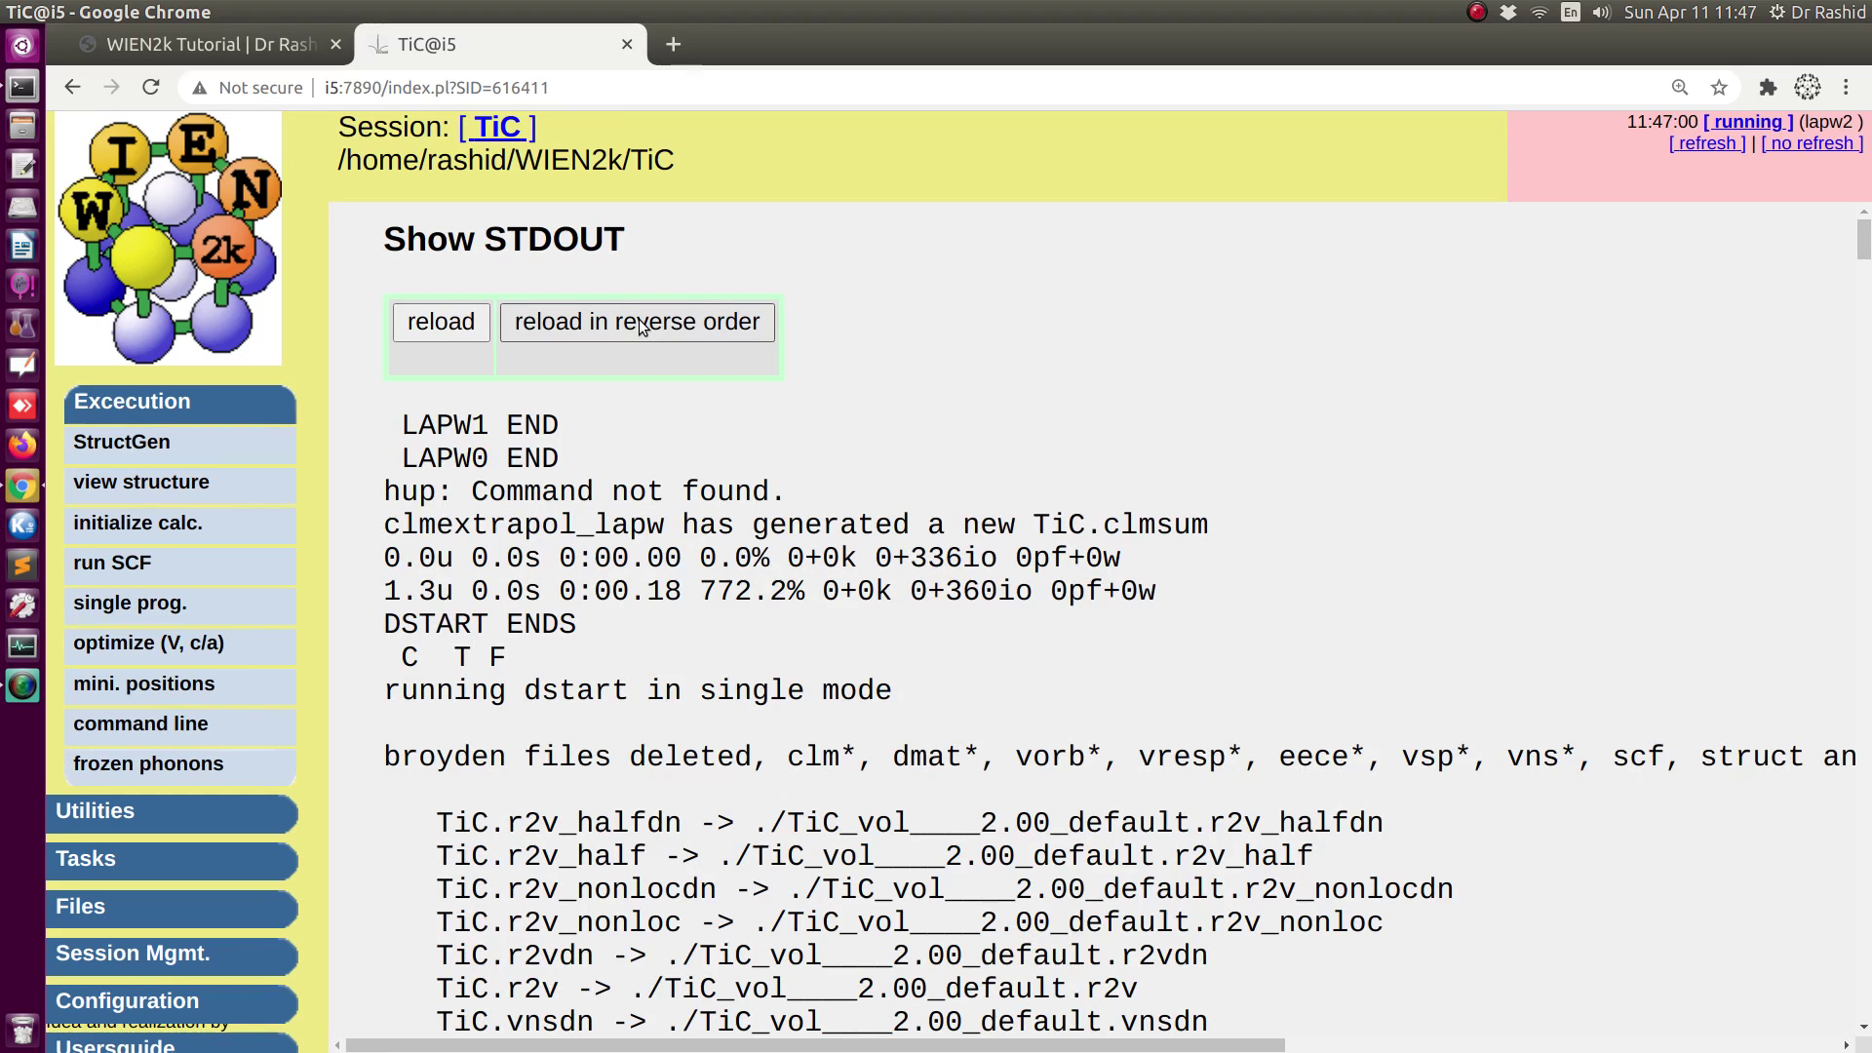
pyautogui.click(643, 327)
pyautogui.click(643, 327)
pyautogui.click(643, 326)
pyautogui.click(642, 327)
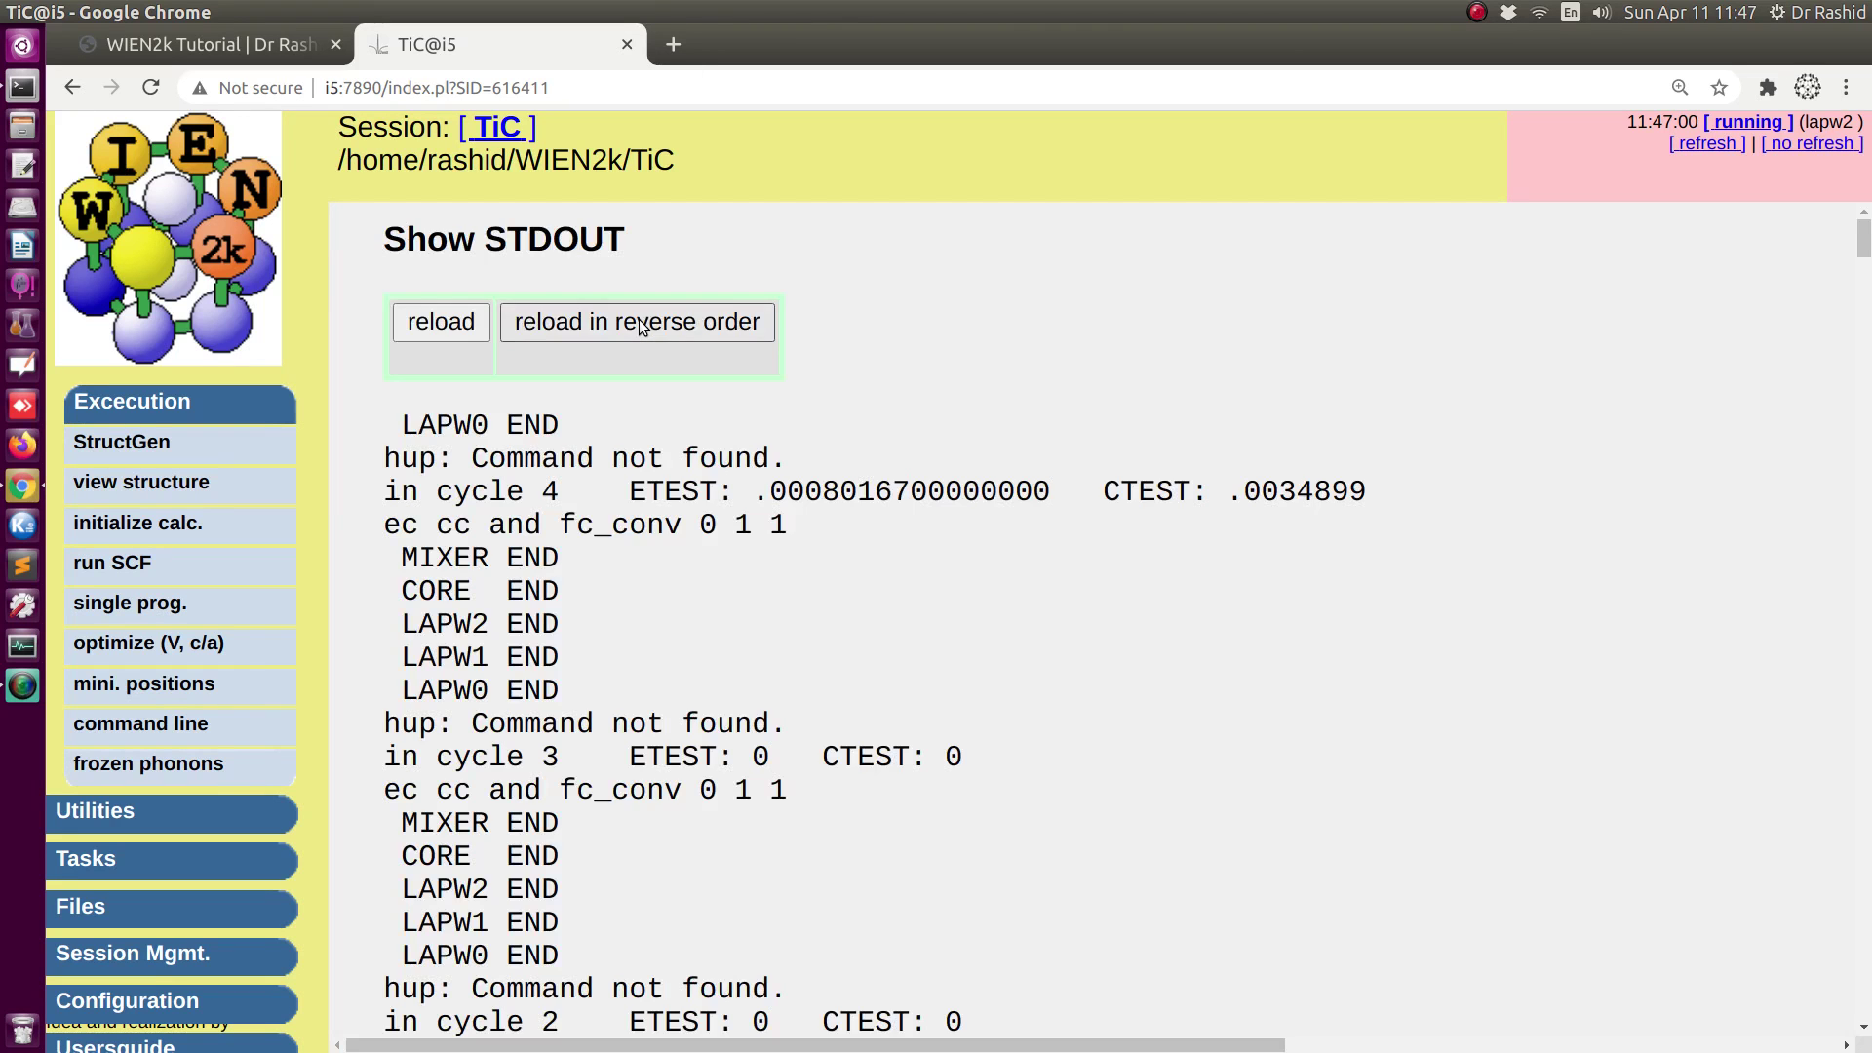
pyautogui.click(642, 326)
pyautogui.click(643, 326)
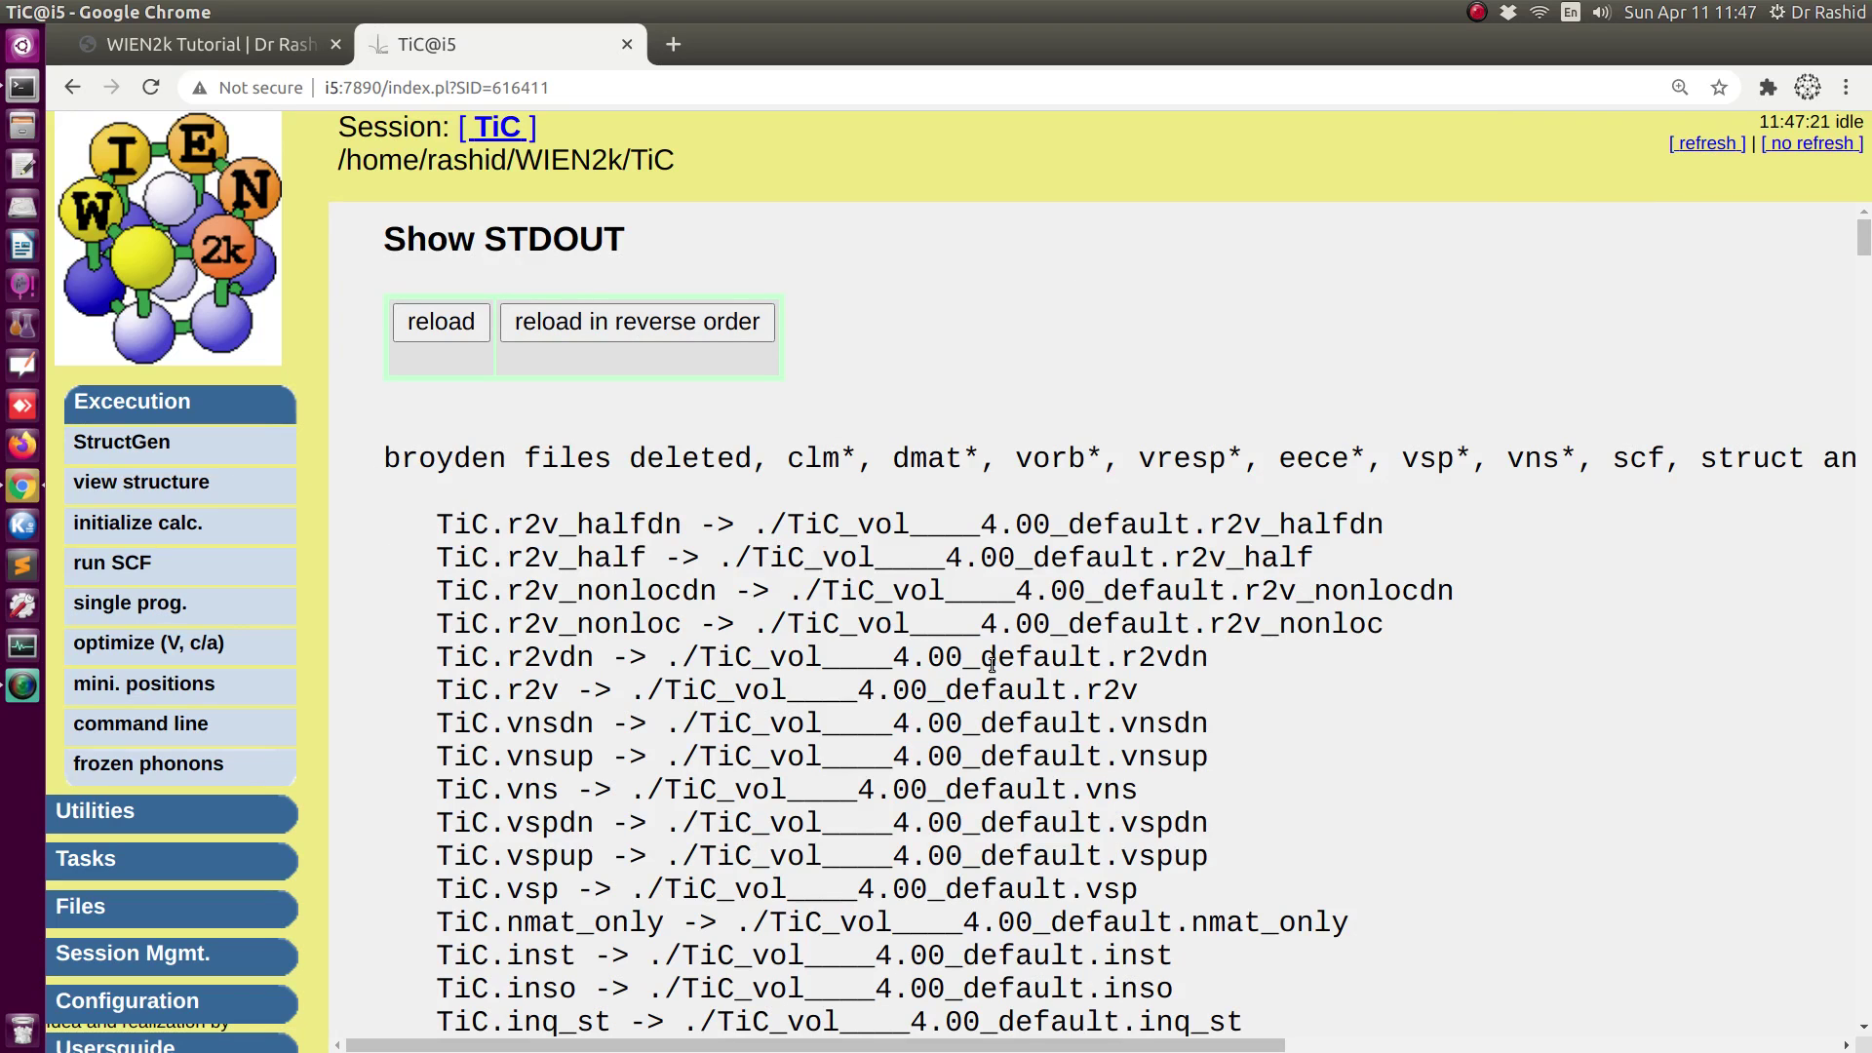
# Return to the volume optimizer and plot the E vs. volume energy curve using the * .scf files.
pyautogui.click(122, 645)
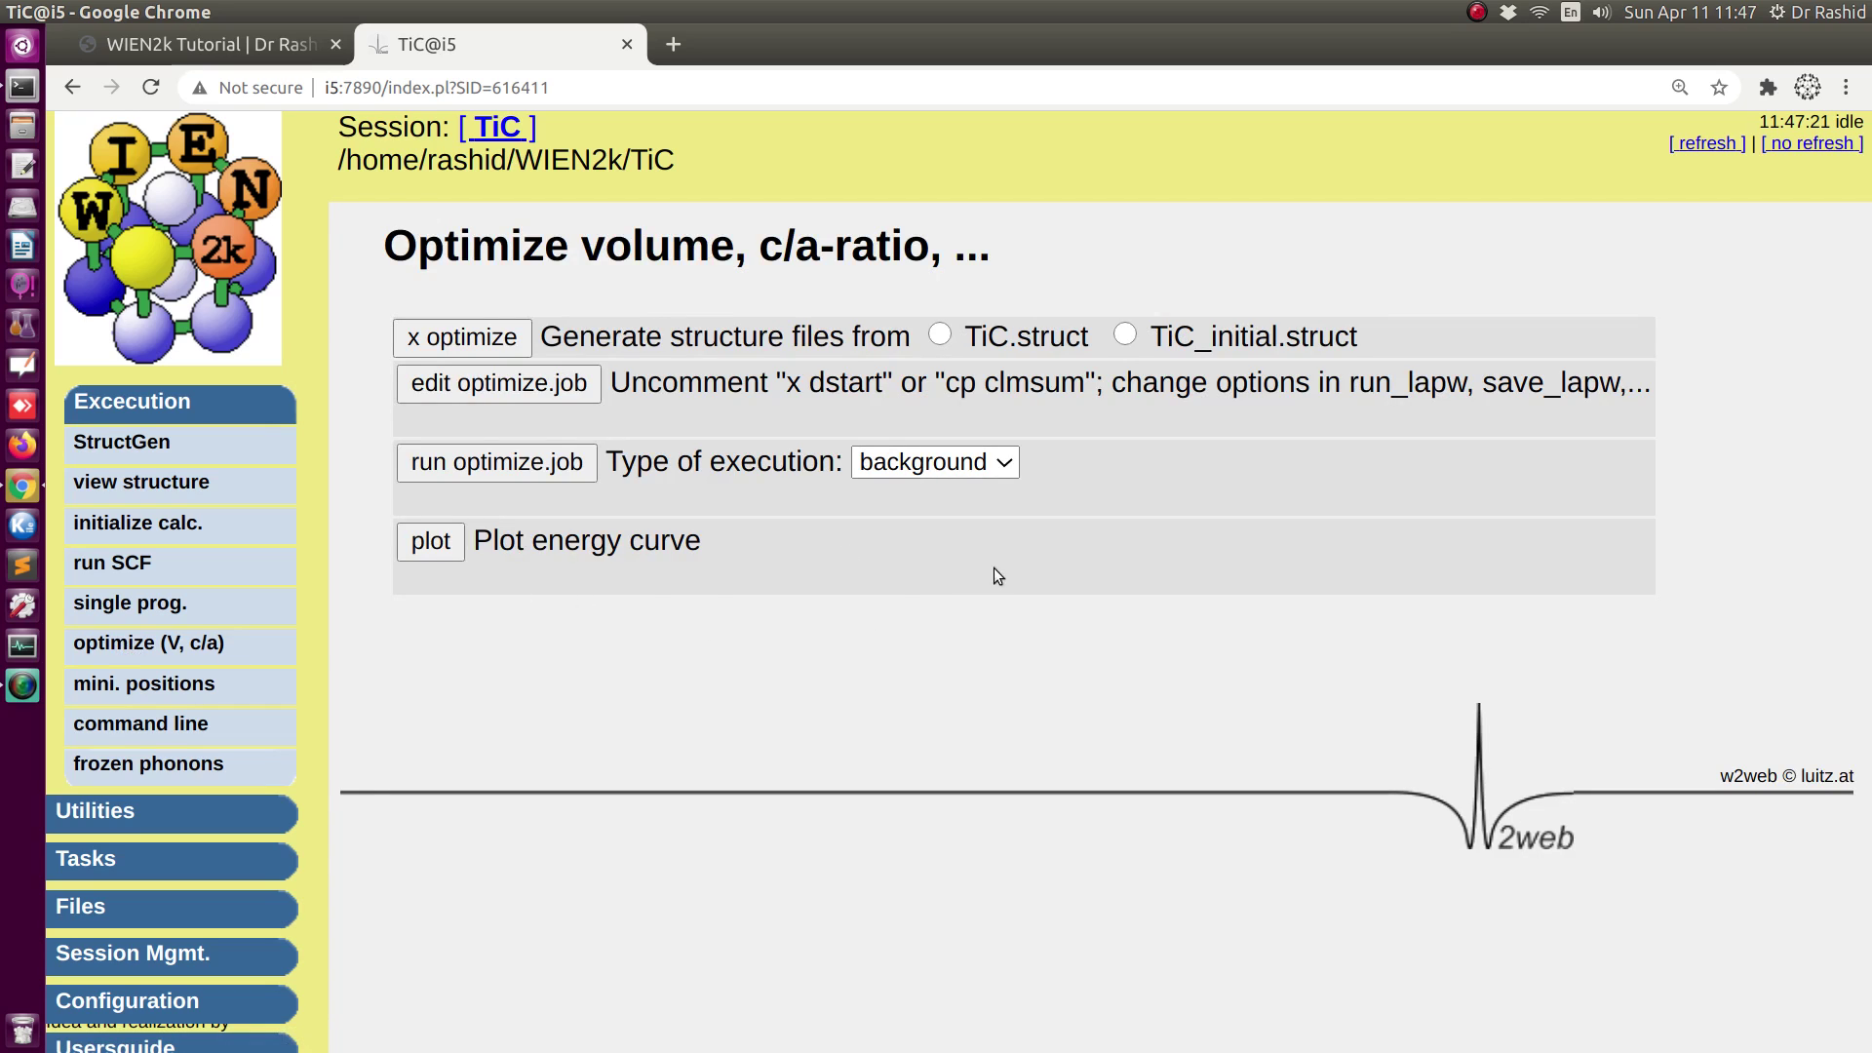
pyautogui.click(430, 545)
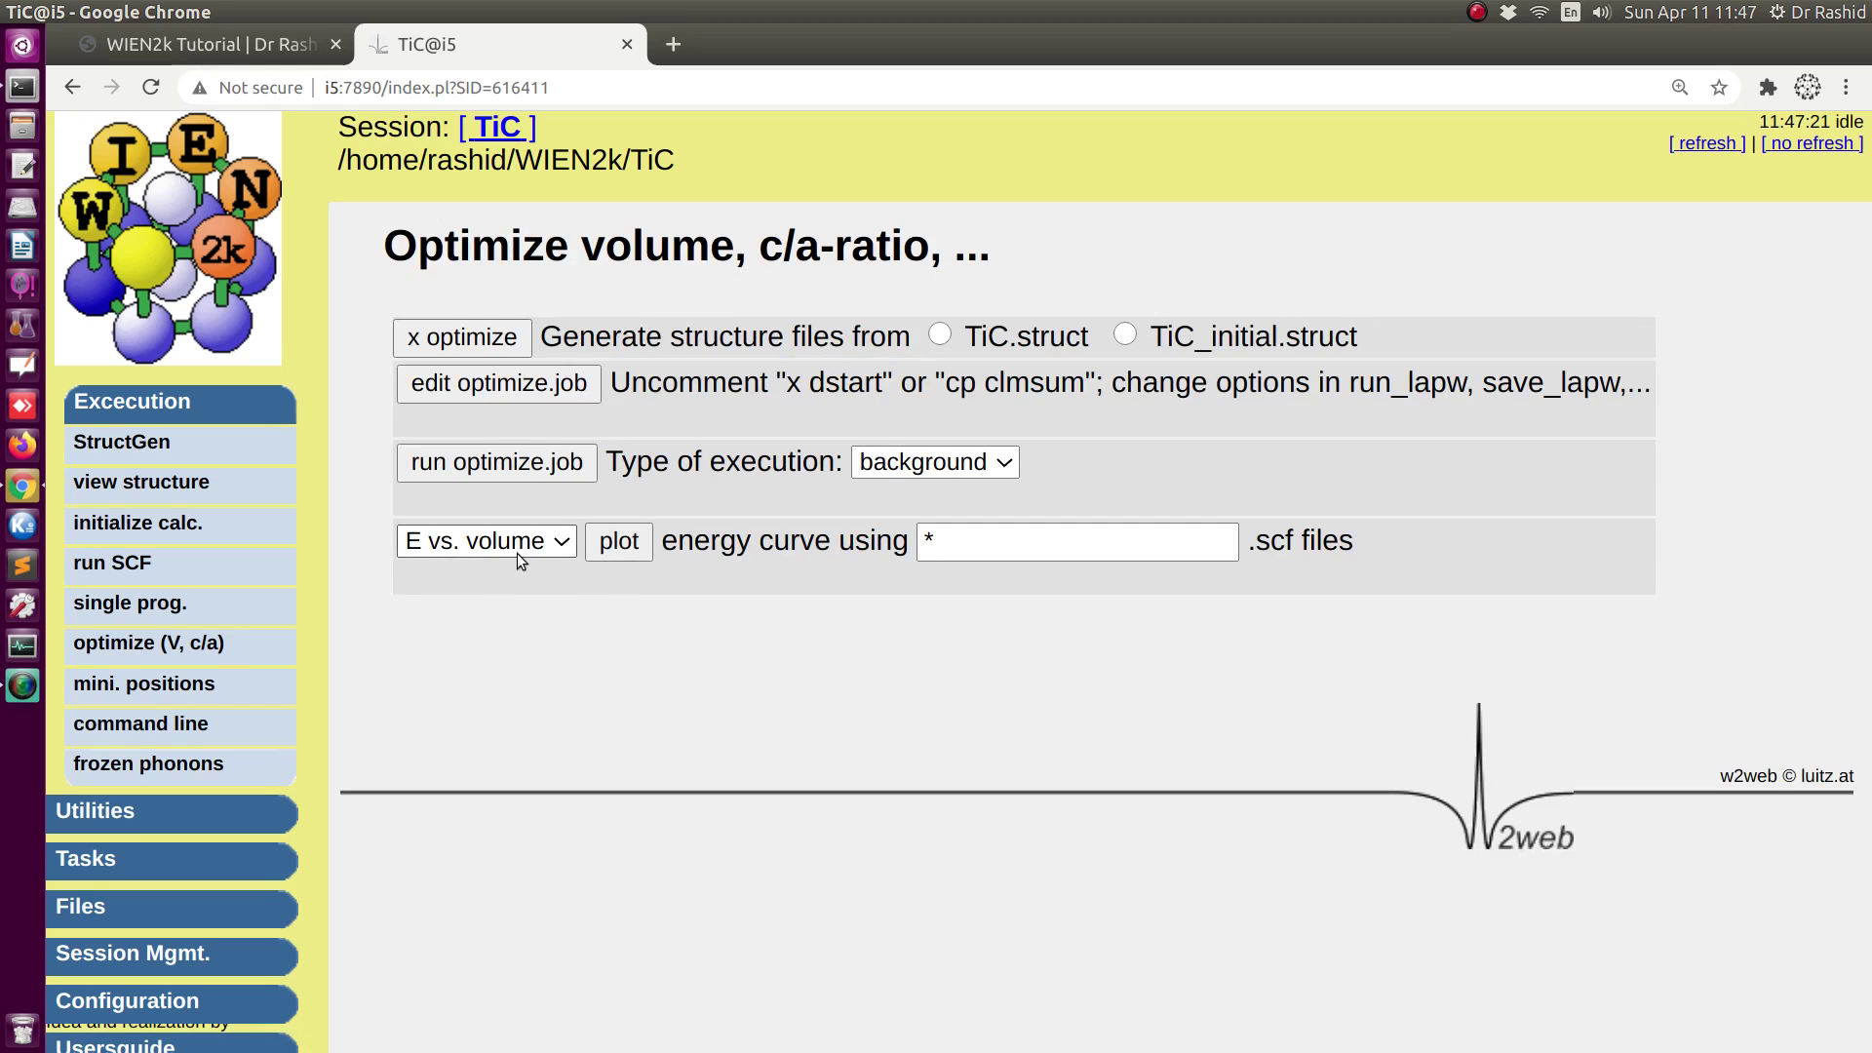
pyautogui.click(621, 543)
pyautogui.scroll(-4, 1119, 716)
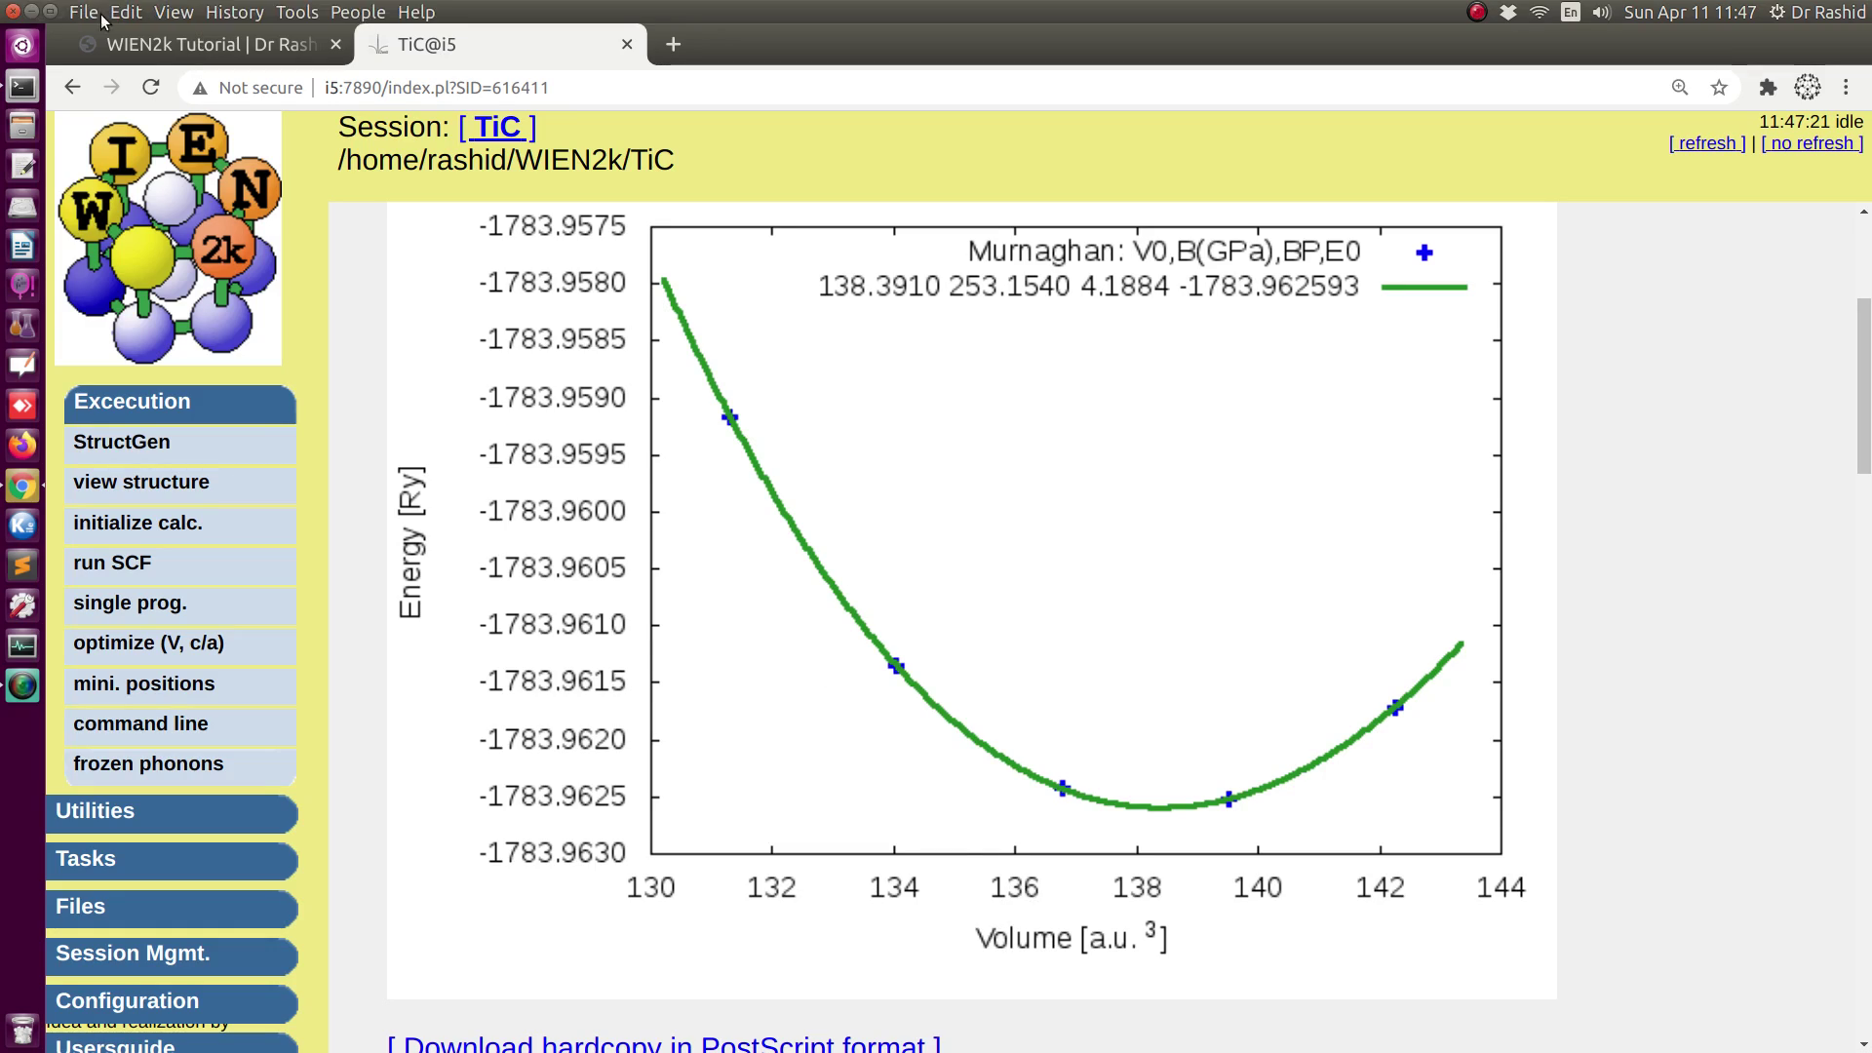
# Look through the WIEN2k Tutorial page for script WS01, which saves results of volume optimization.
pyautogui.click(156, 44)
pyautogui.scroll(-4, 727, 633)
pyautogui.scroll(-3, 634, 726)
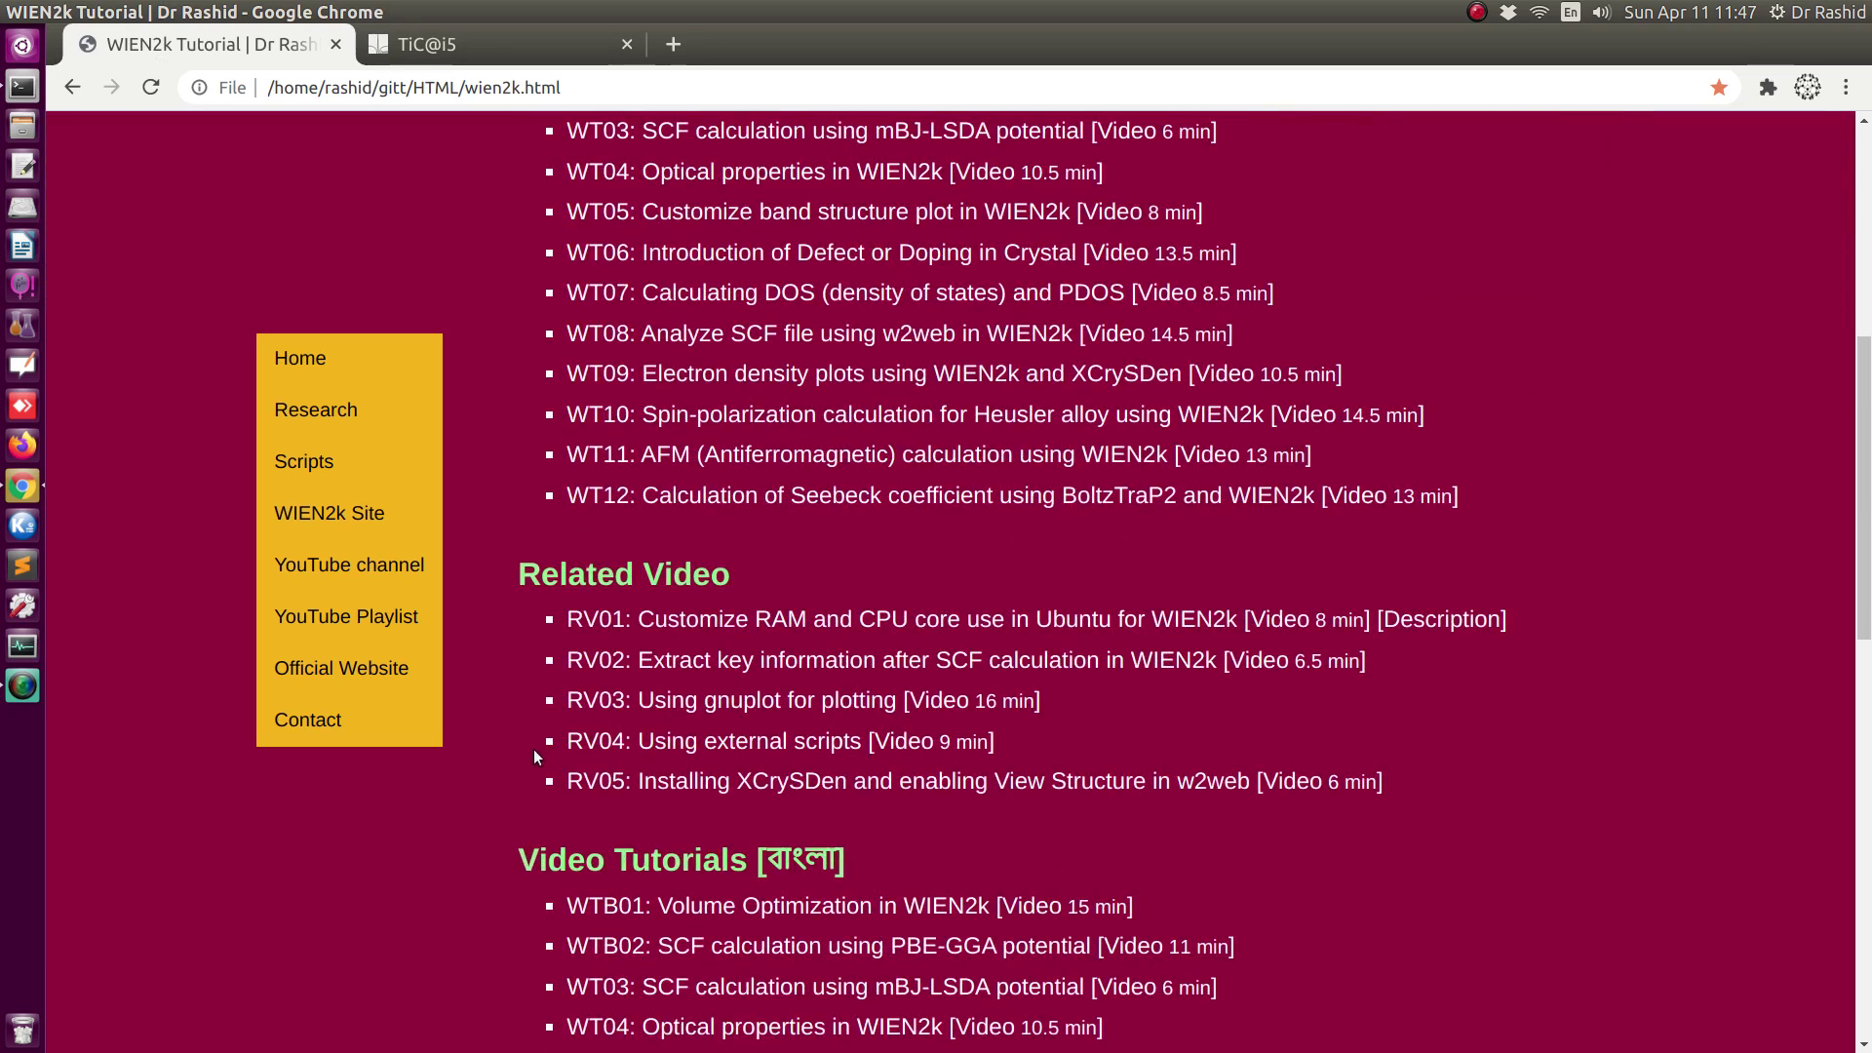
pyautogui.scroll(-3, 546, 765)
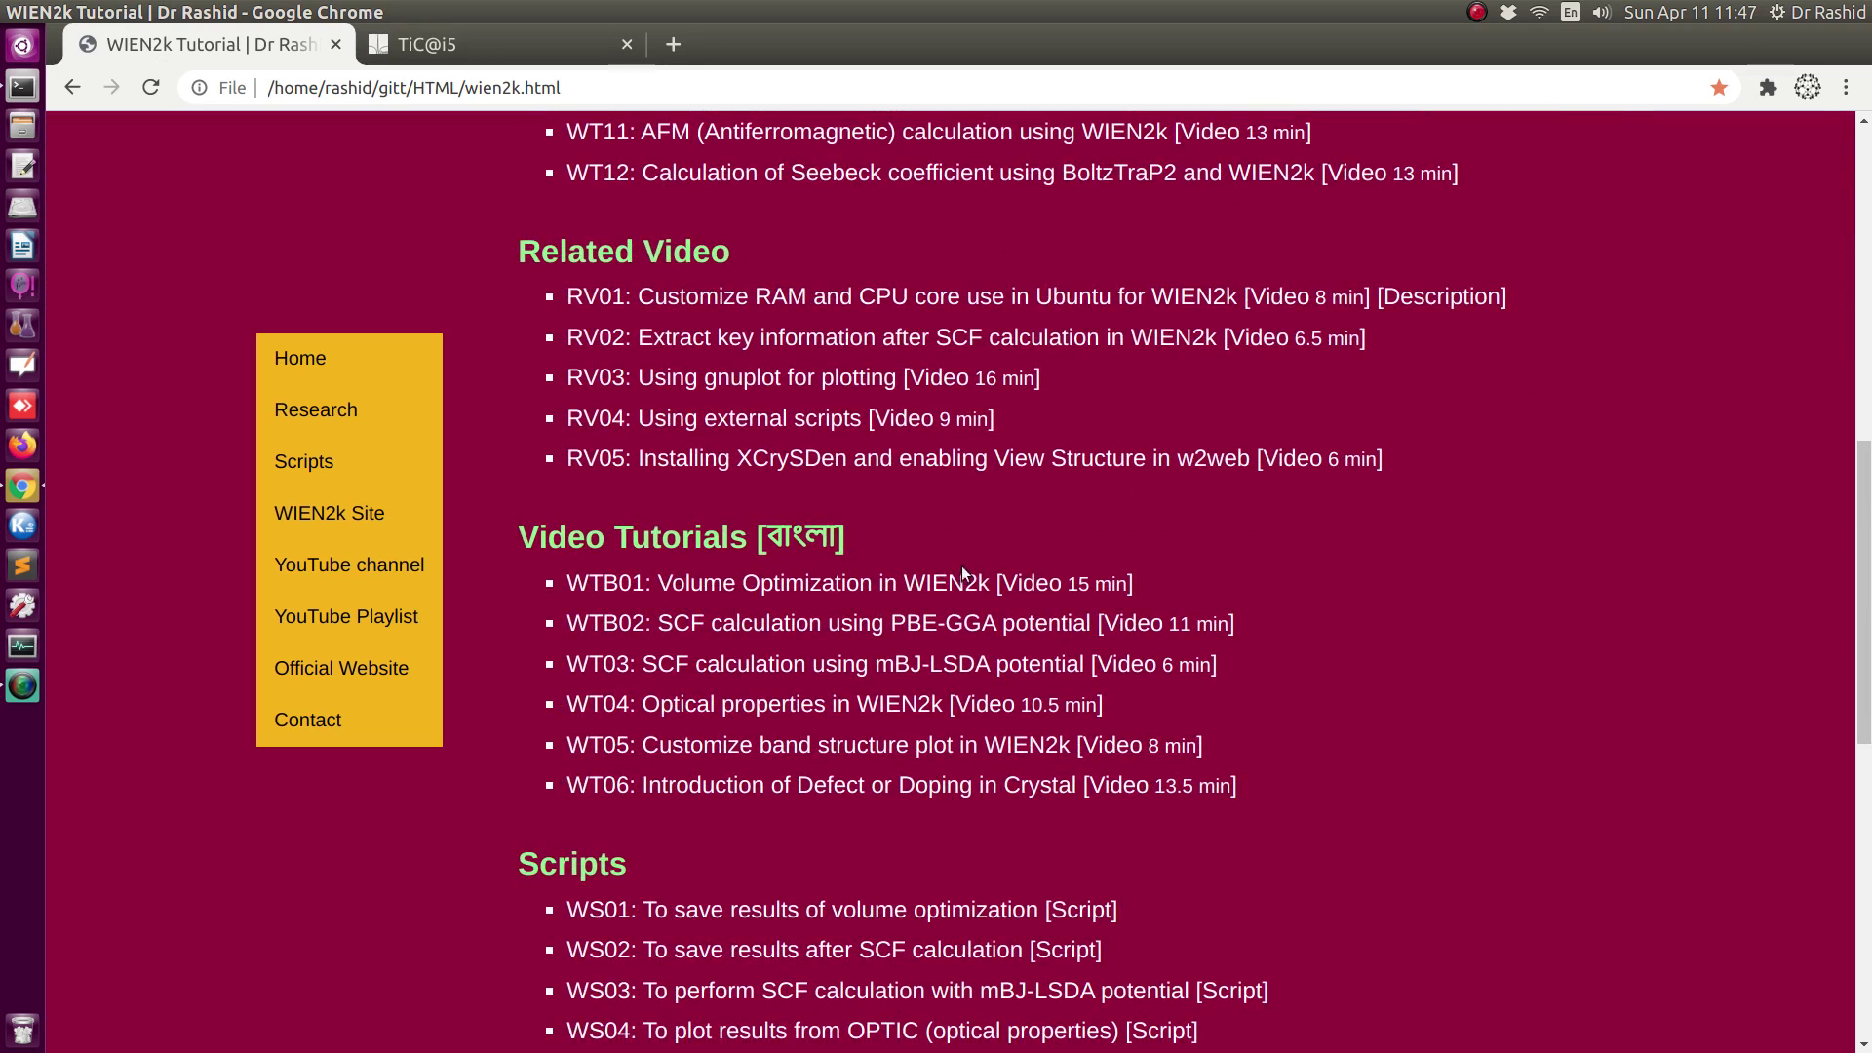
pyautogui.scroll(-5, 848, 729)
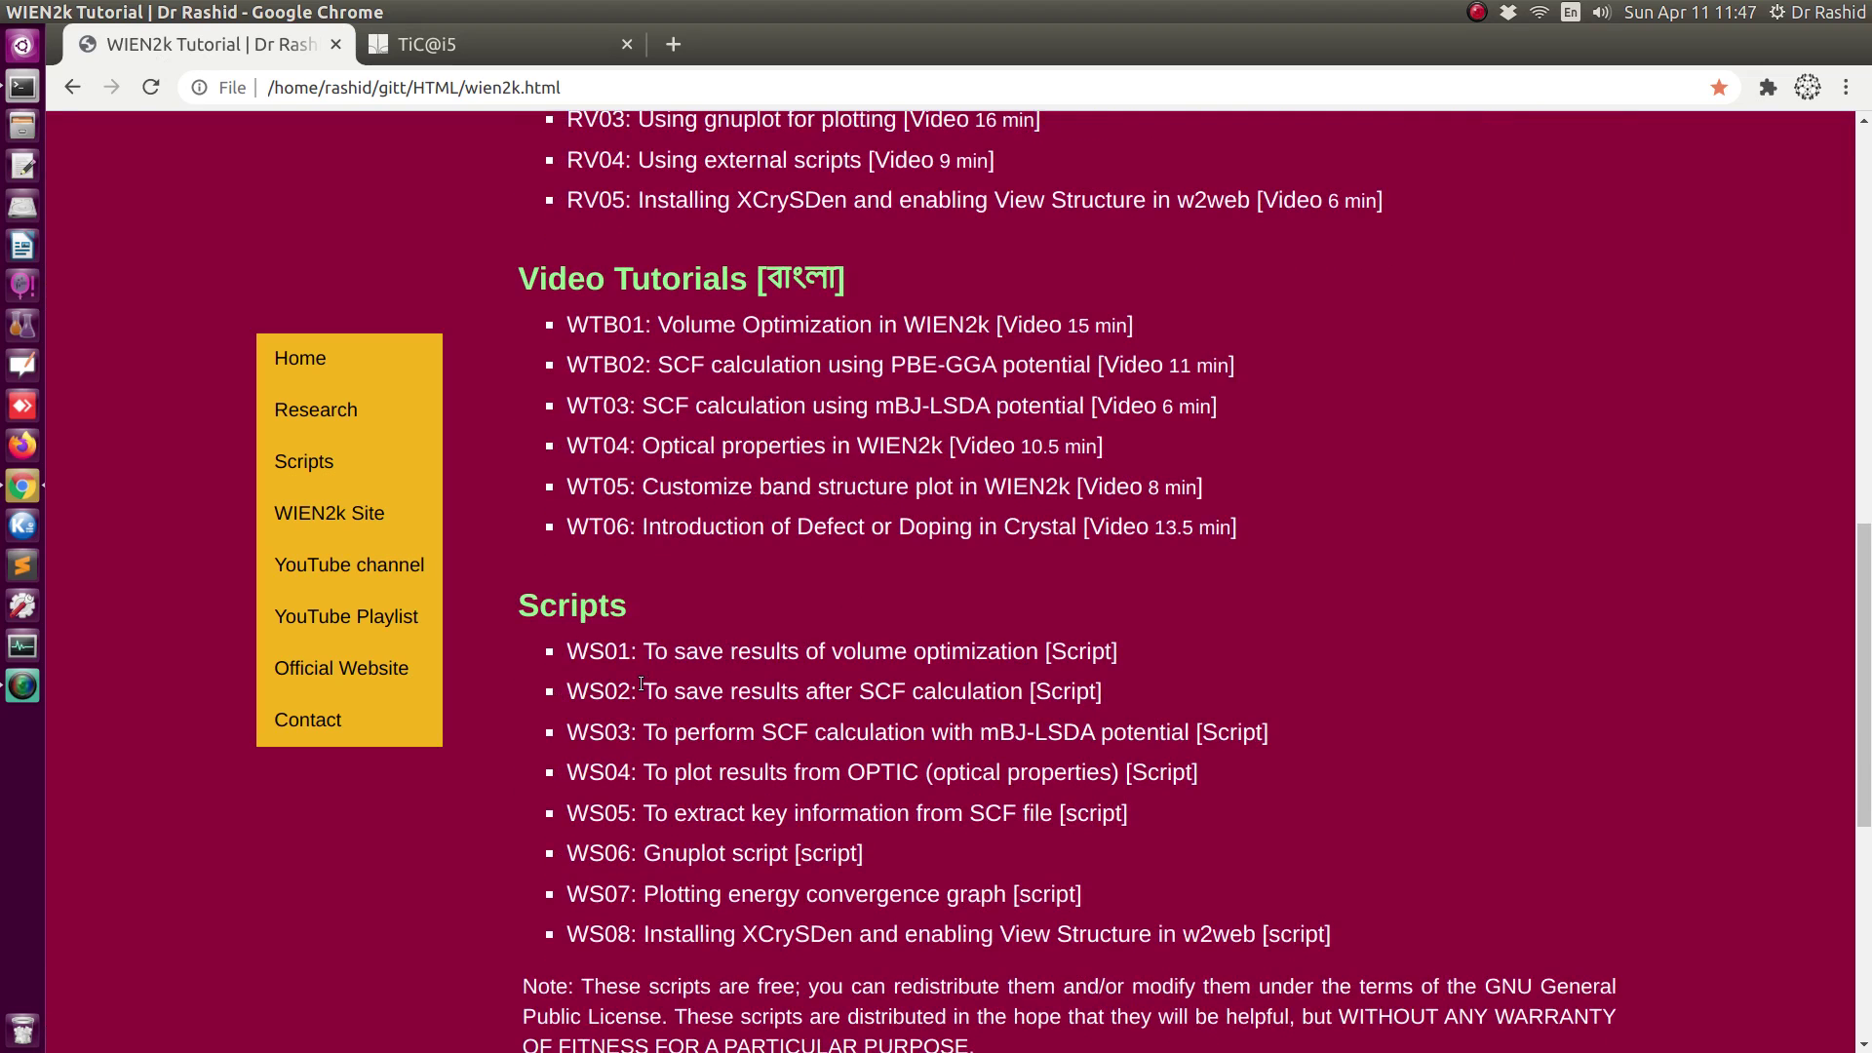
pyautogui.scroll(-3, 641, 683)
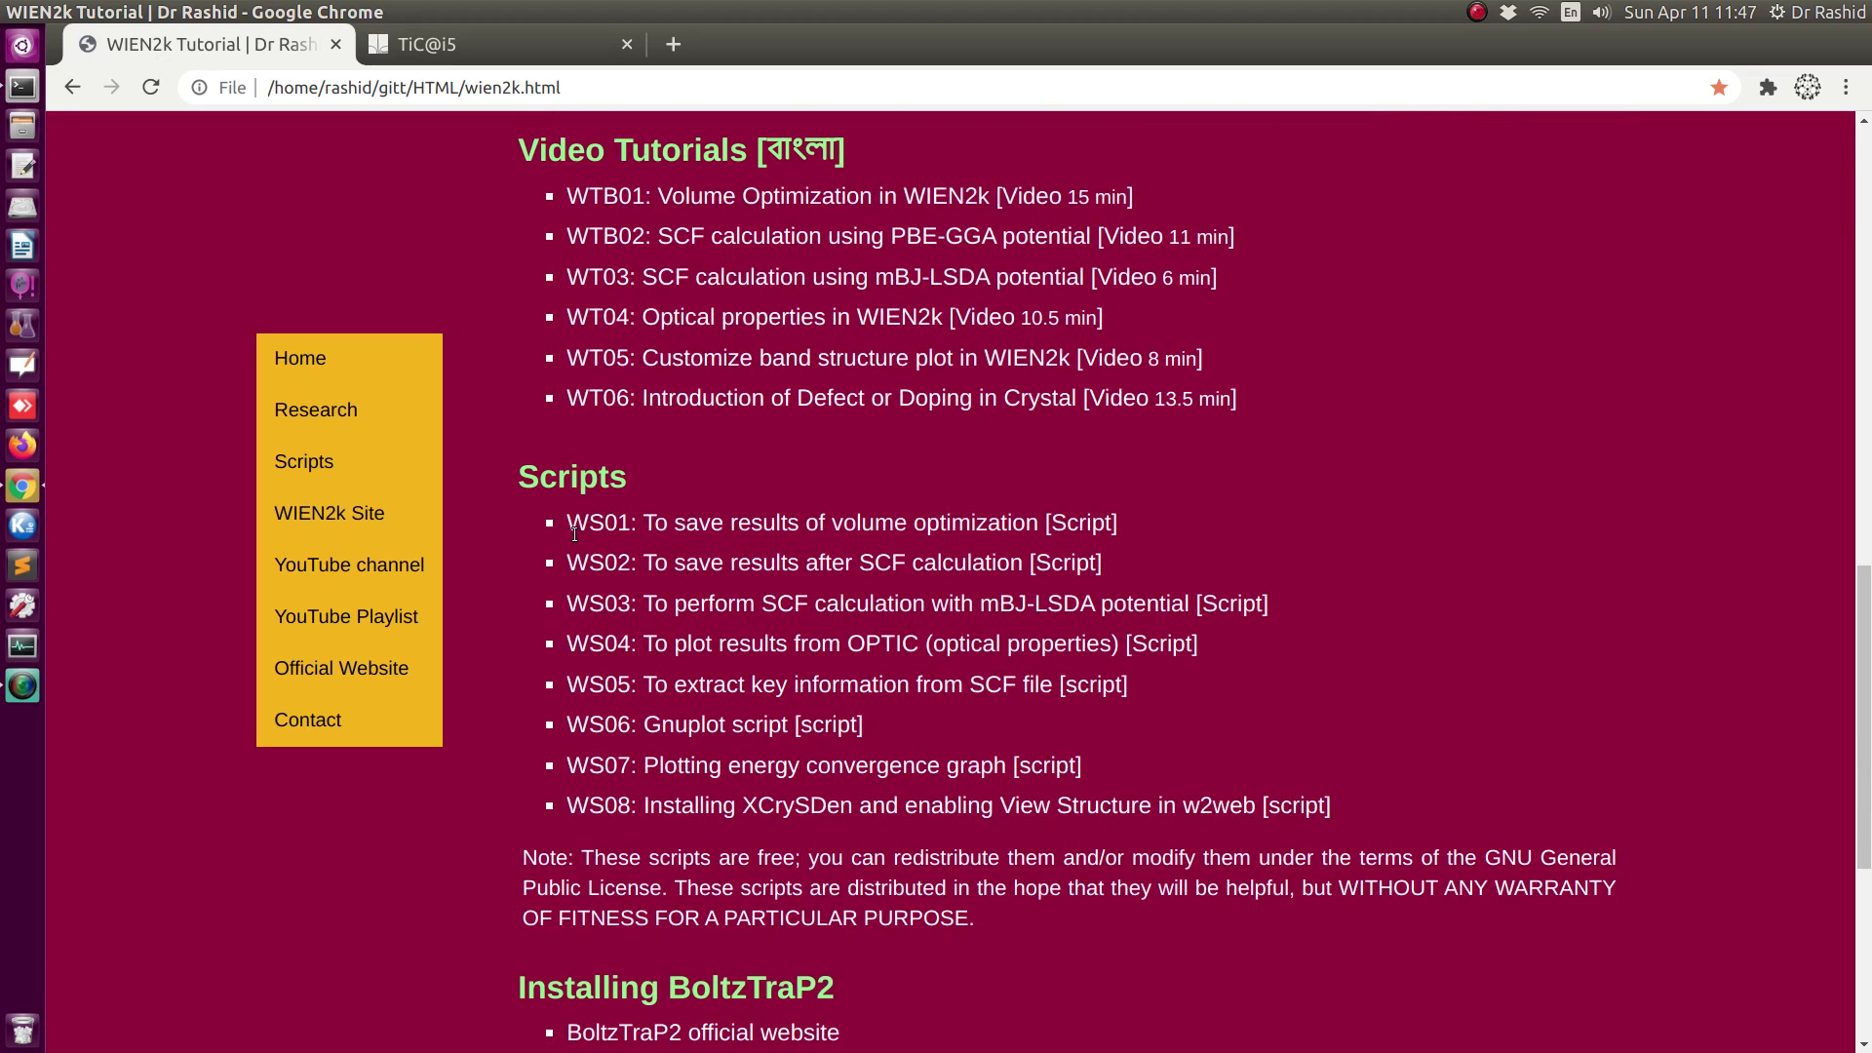
pyautogui.moveTo(569, 523); pyautogui.dragTo(1036, 525)
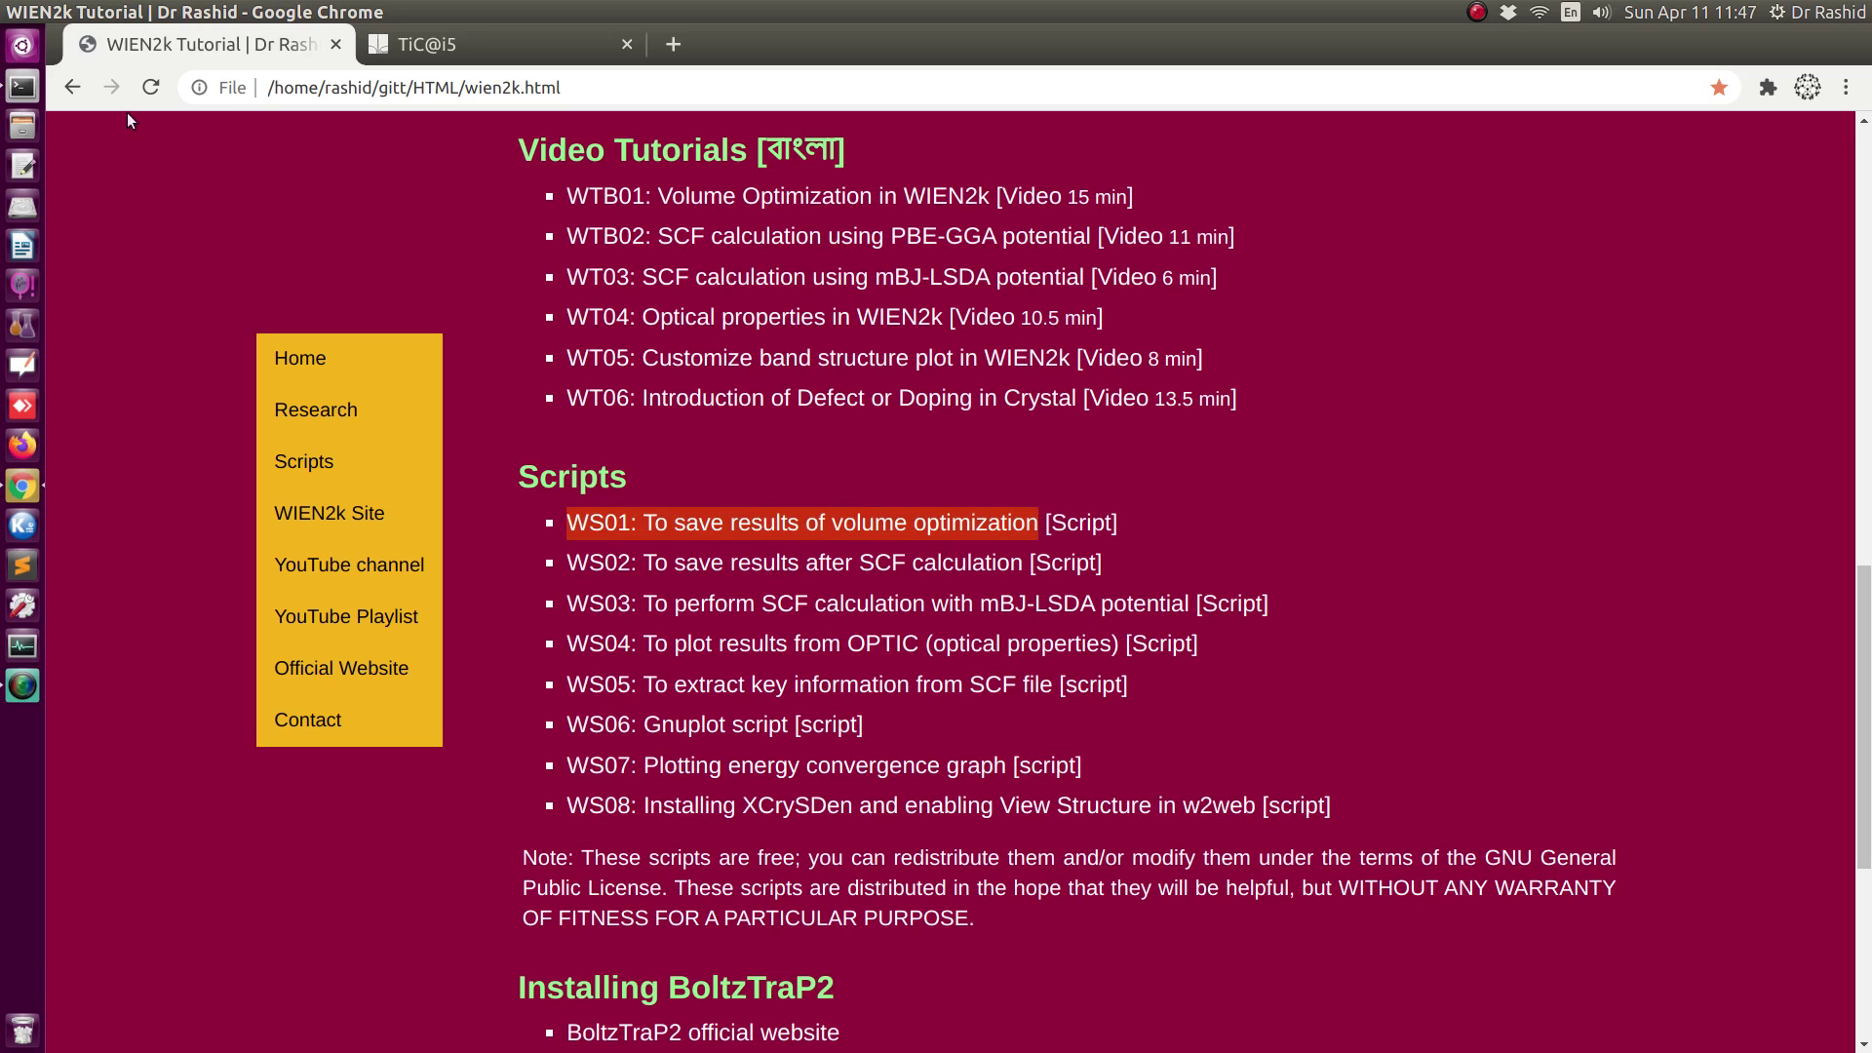
# Copy the TiC session's directory path from w2web and change to that directory with cd in the terminal.
pyautogui.click(21, 87)
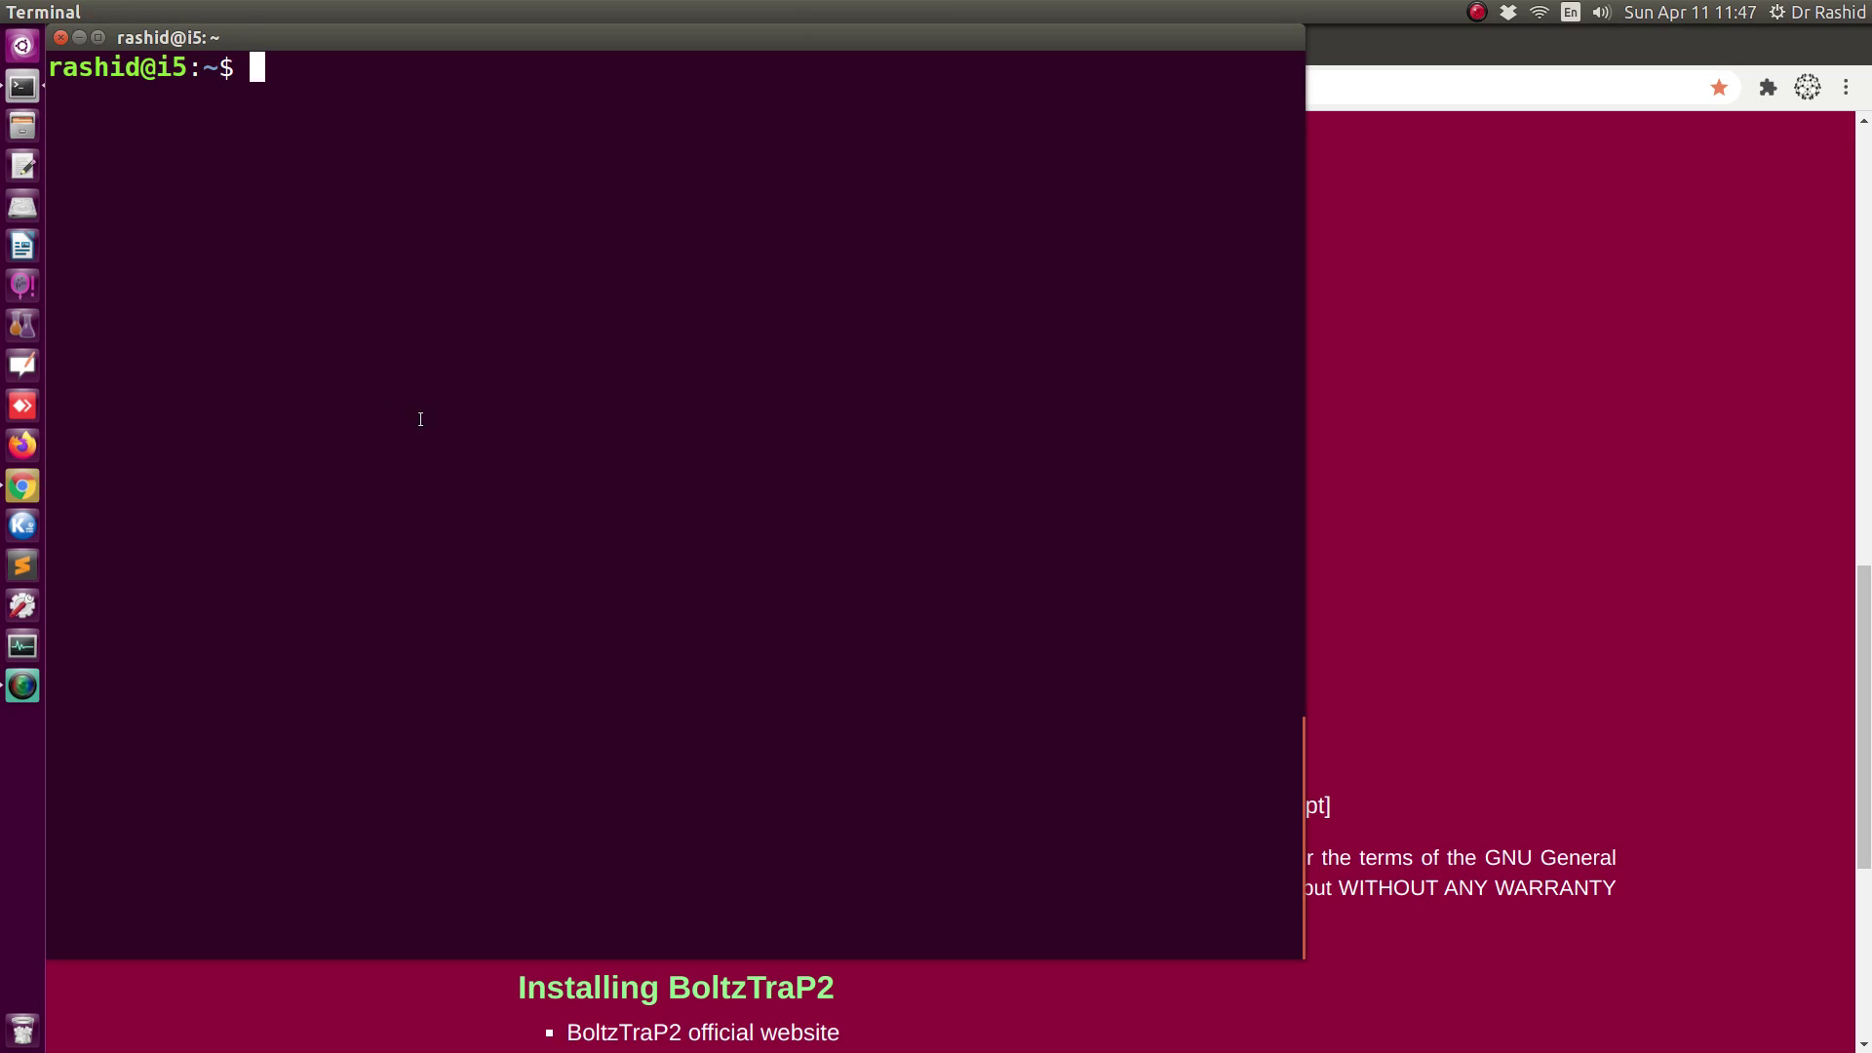
pyautogui.click(22, 486)
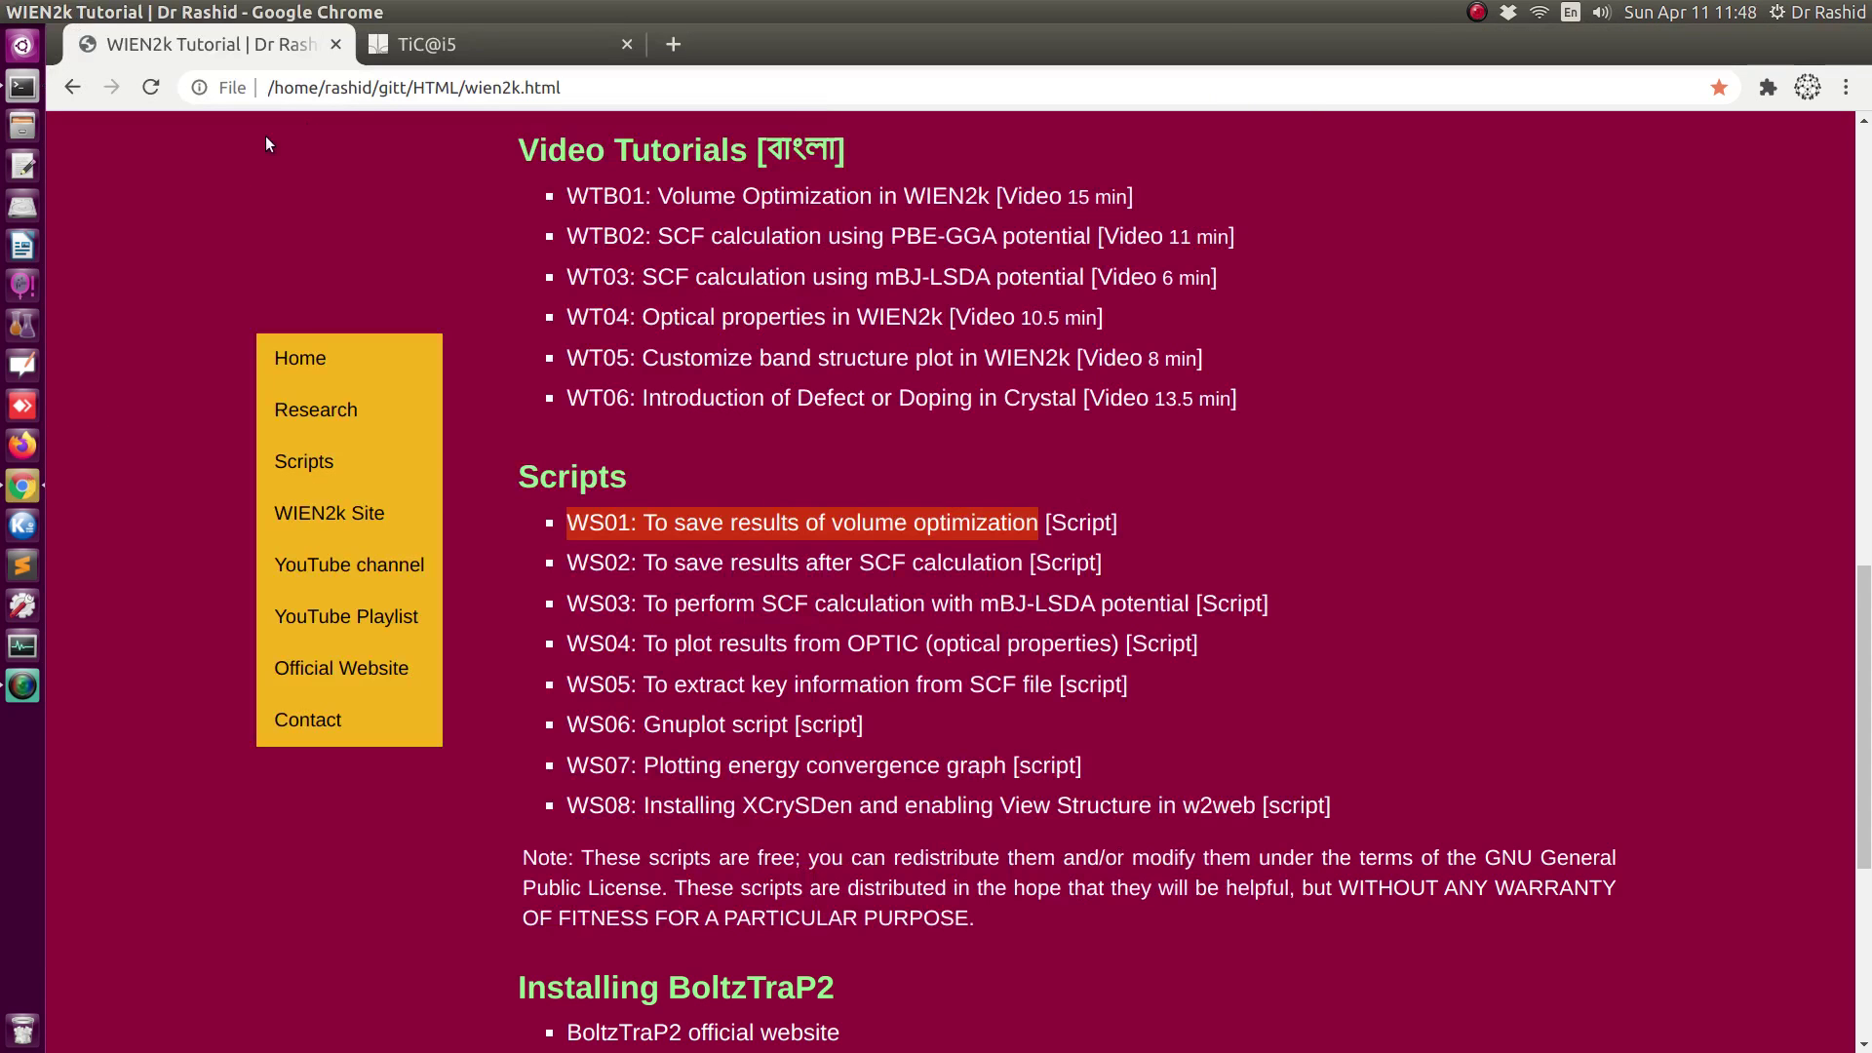
pyautogui.click(417, 45)
pyautogui.moveTo(341, 161); pyautogui.dragTo(641, 166)
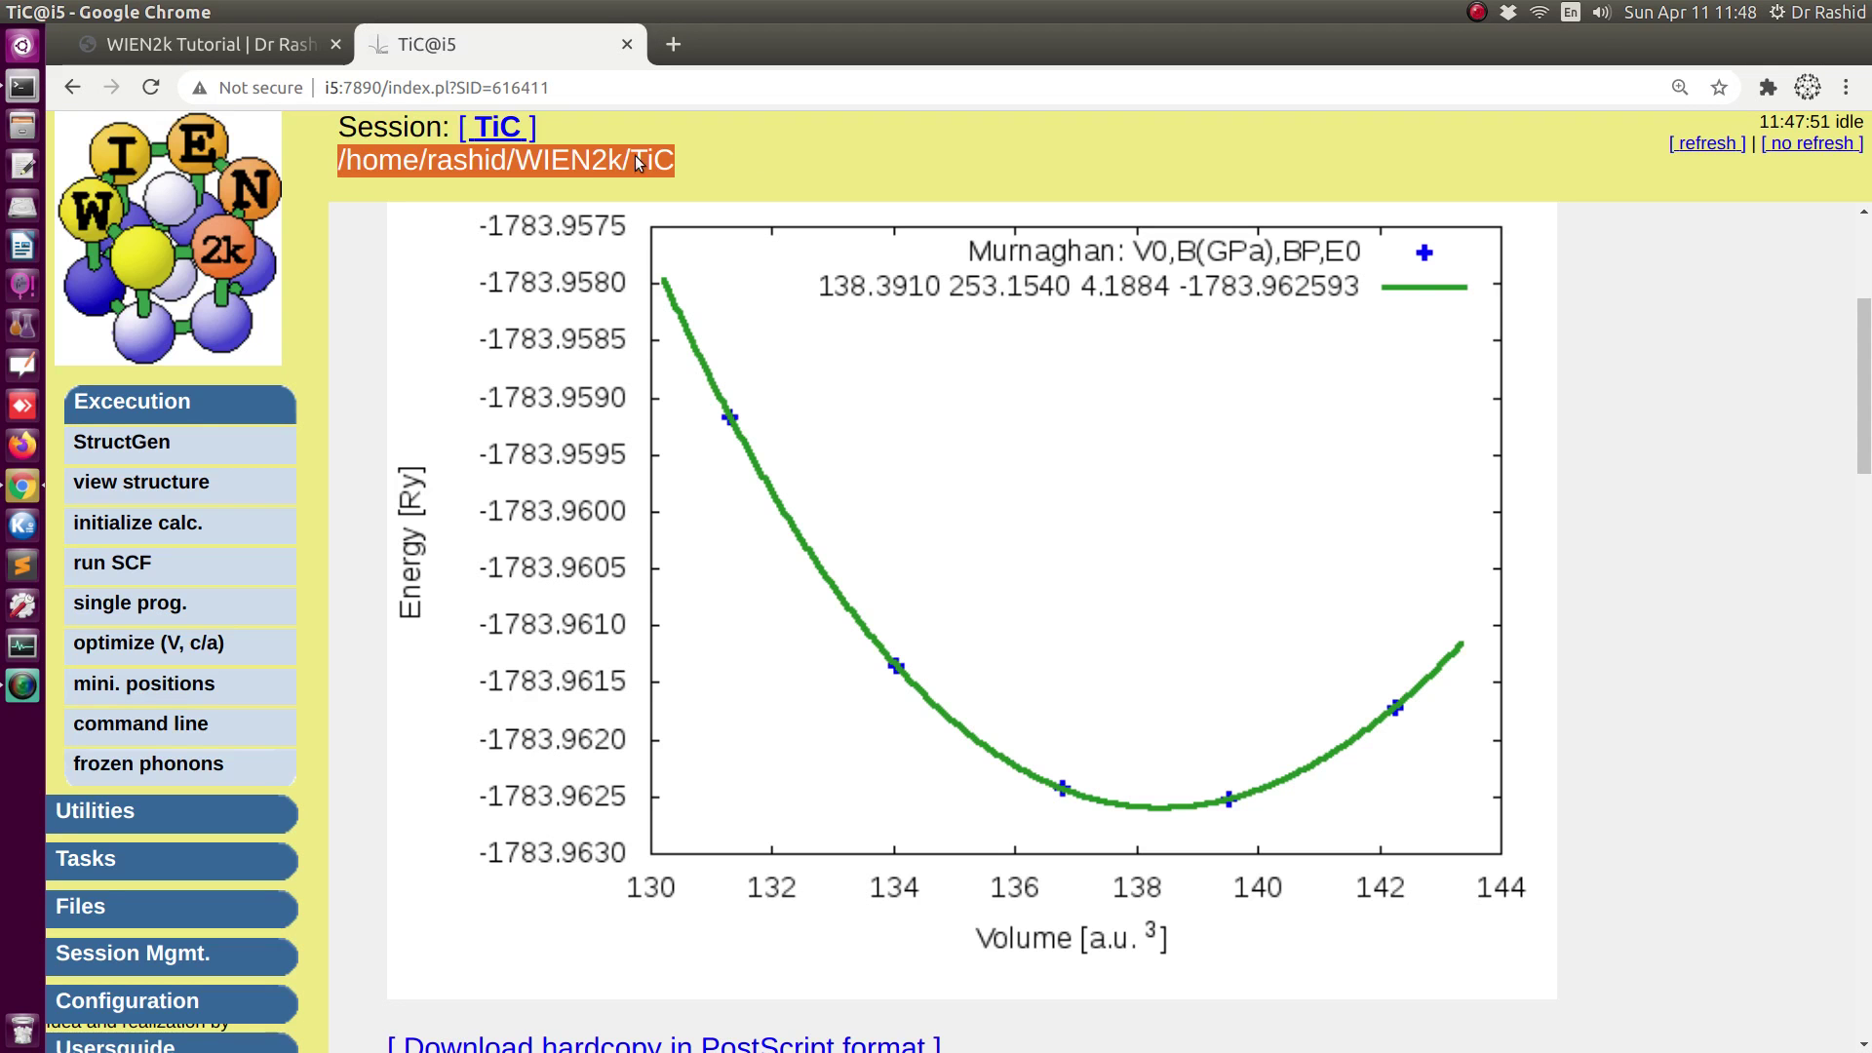
pyautogui.rightClick(571, 158)
pyautogui.click(585, 176)
pyautogui.click(22, 88)
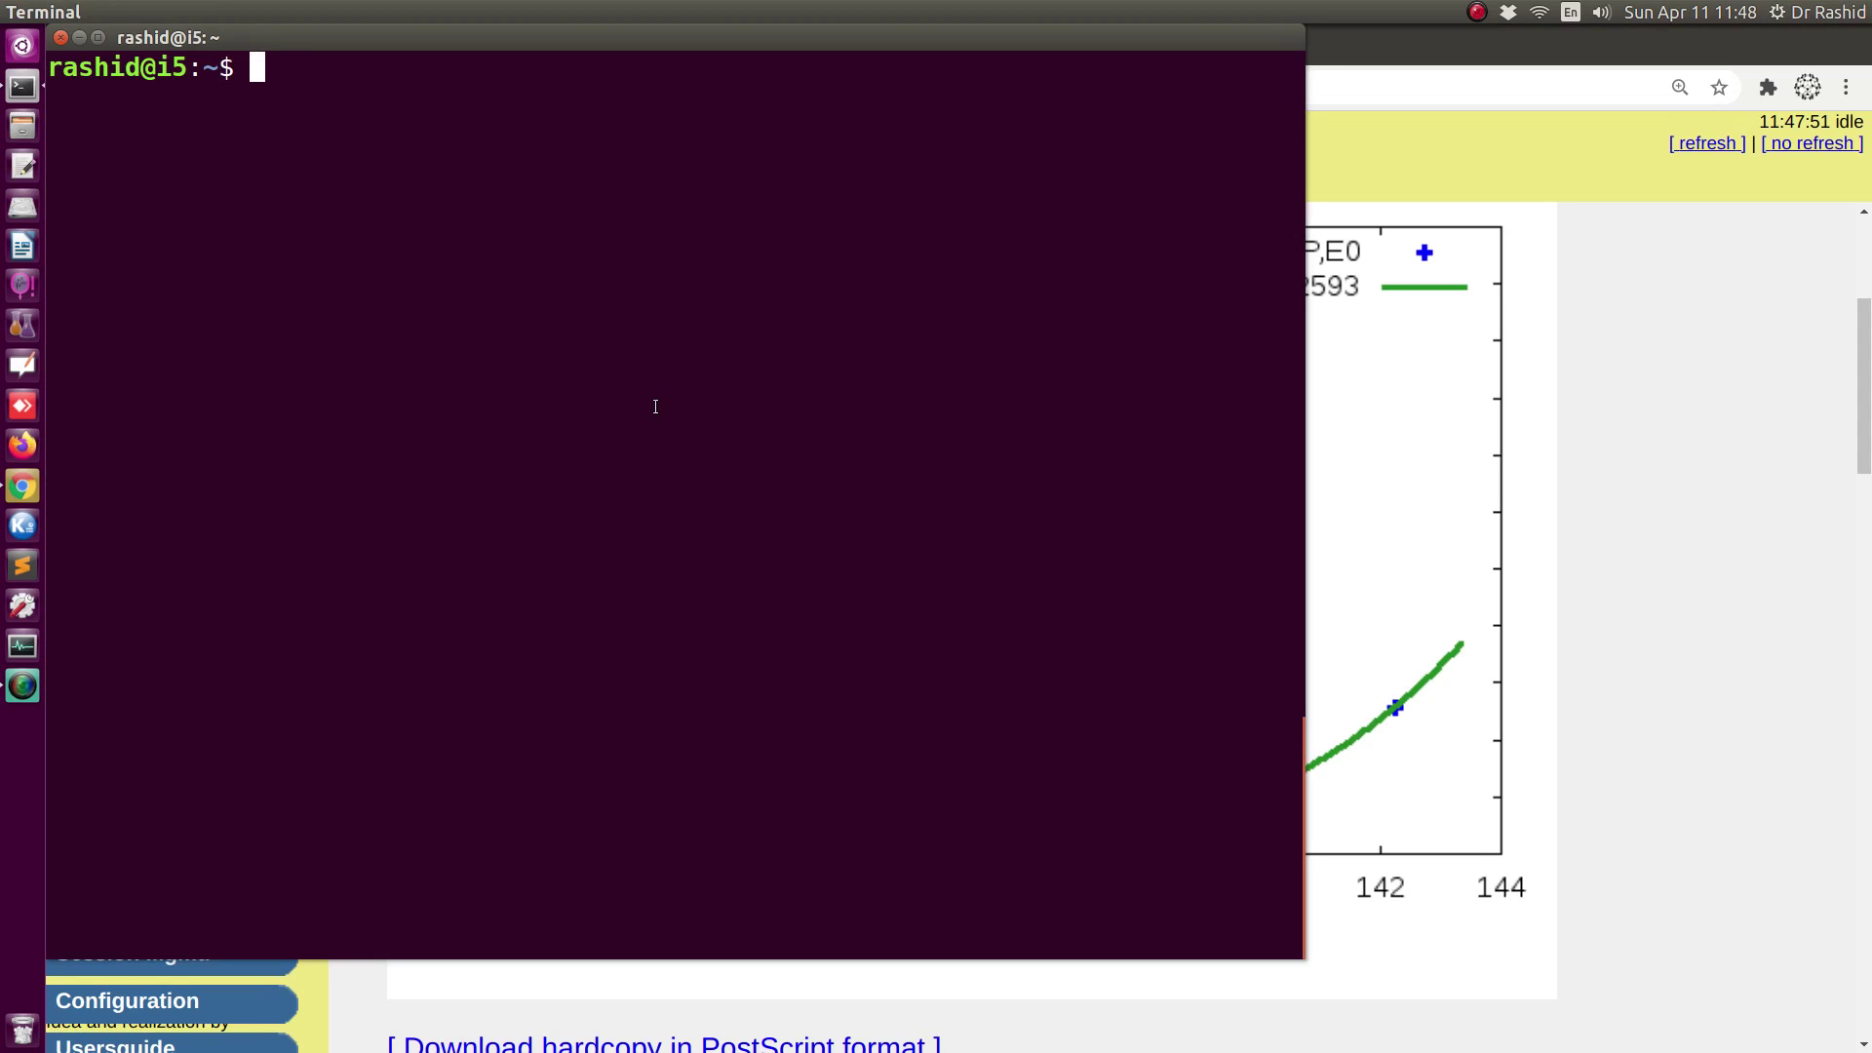
pyautogui.write('cd')
pyautogui.hotkey('ctrl', 'shift', 'v')
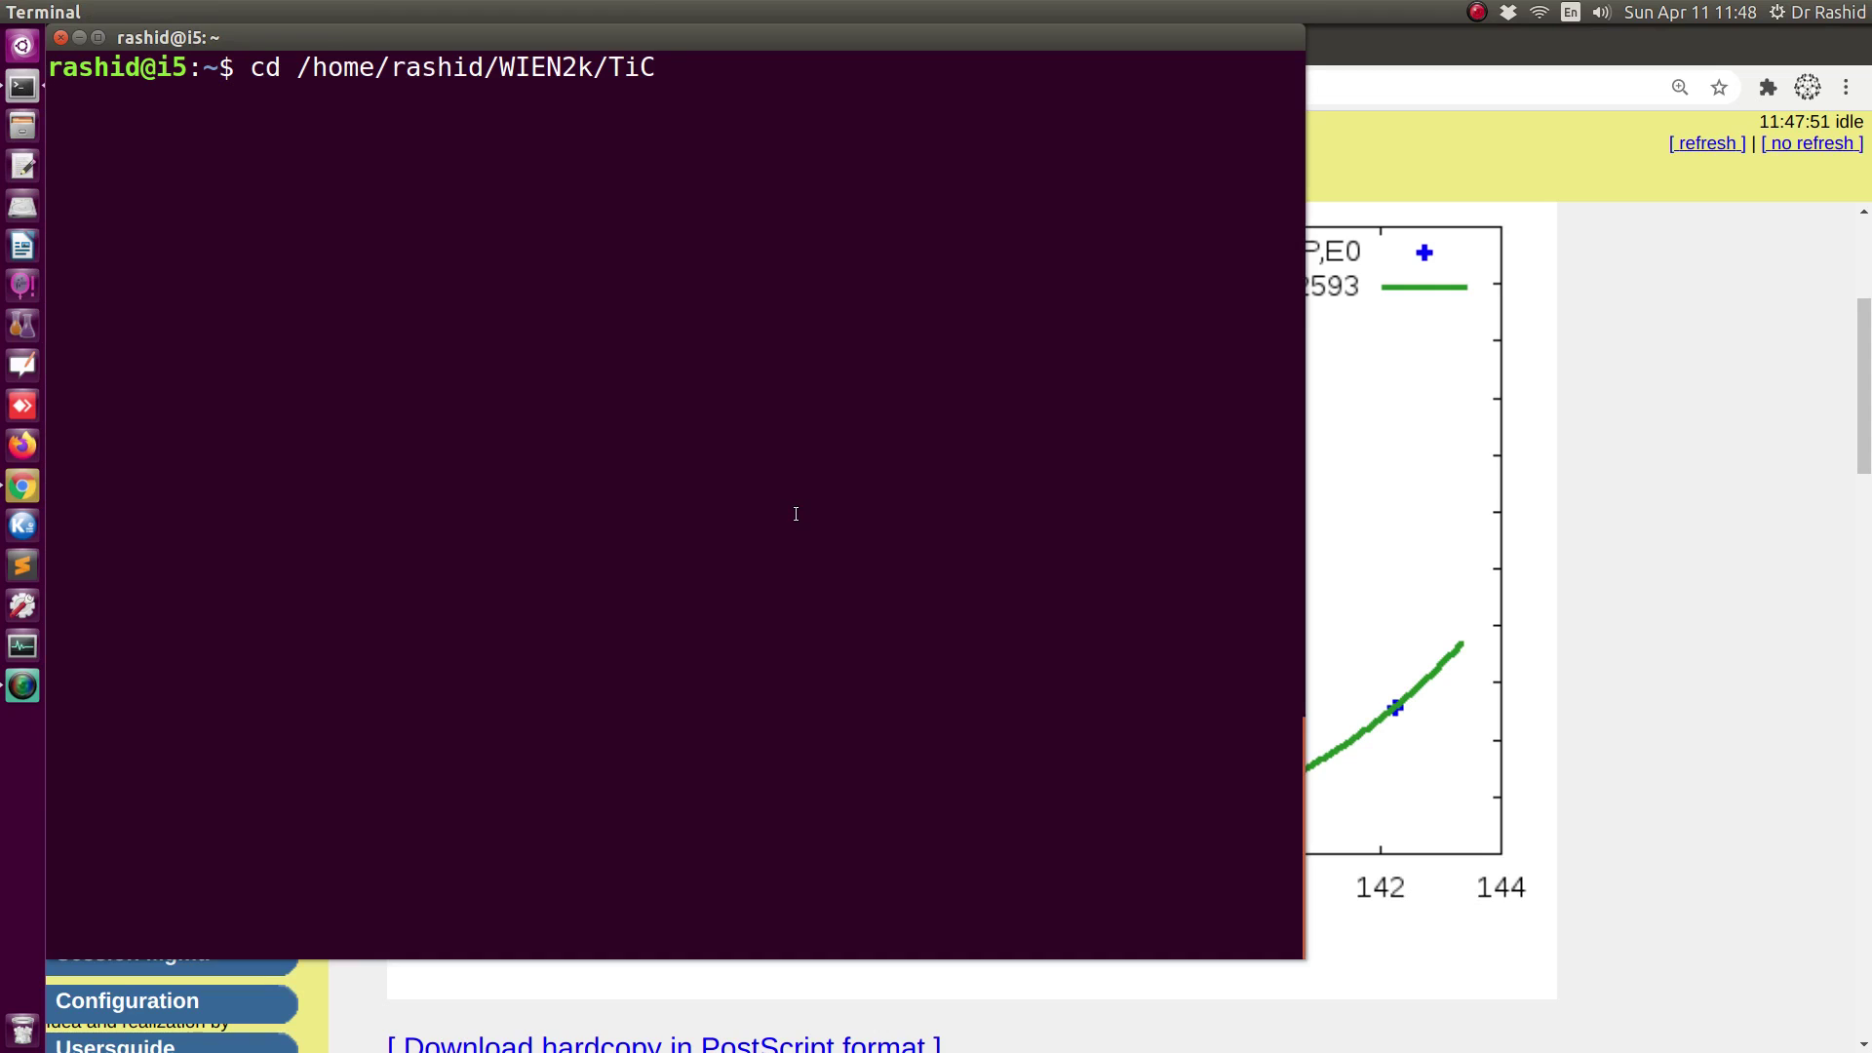
pyautogui.press('Return')
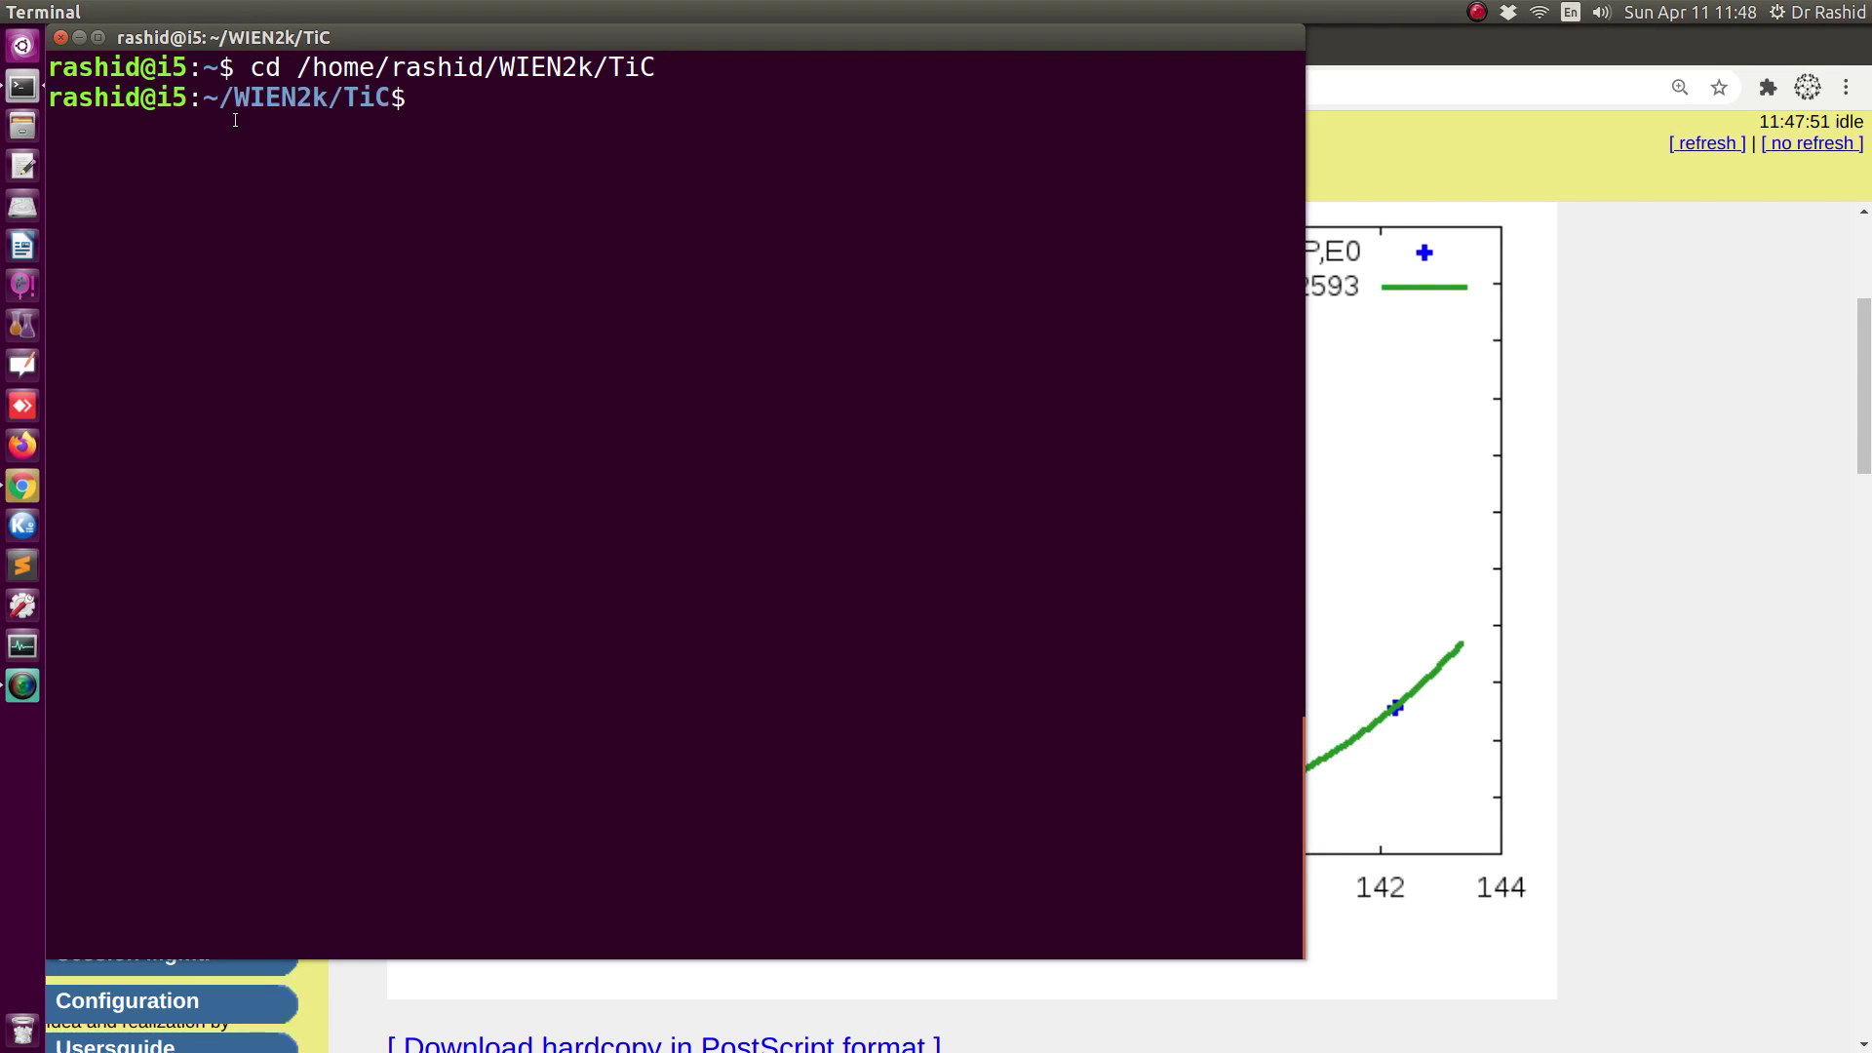
# Enter the command ../save_vol.sh at the terminal prompt in the TiC directory without running it.
pyautogui.moveTo(223, 100); pyautogui.dragTo(326, 99)
pyautogui.click(320, 99)
pyautogui.write('../sa')
pyautogui.press('Tab')
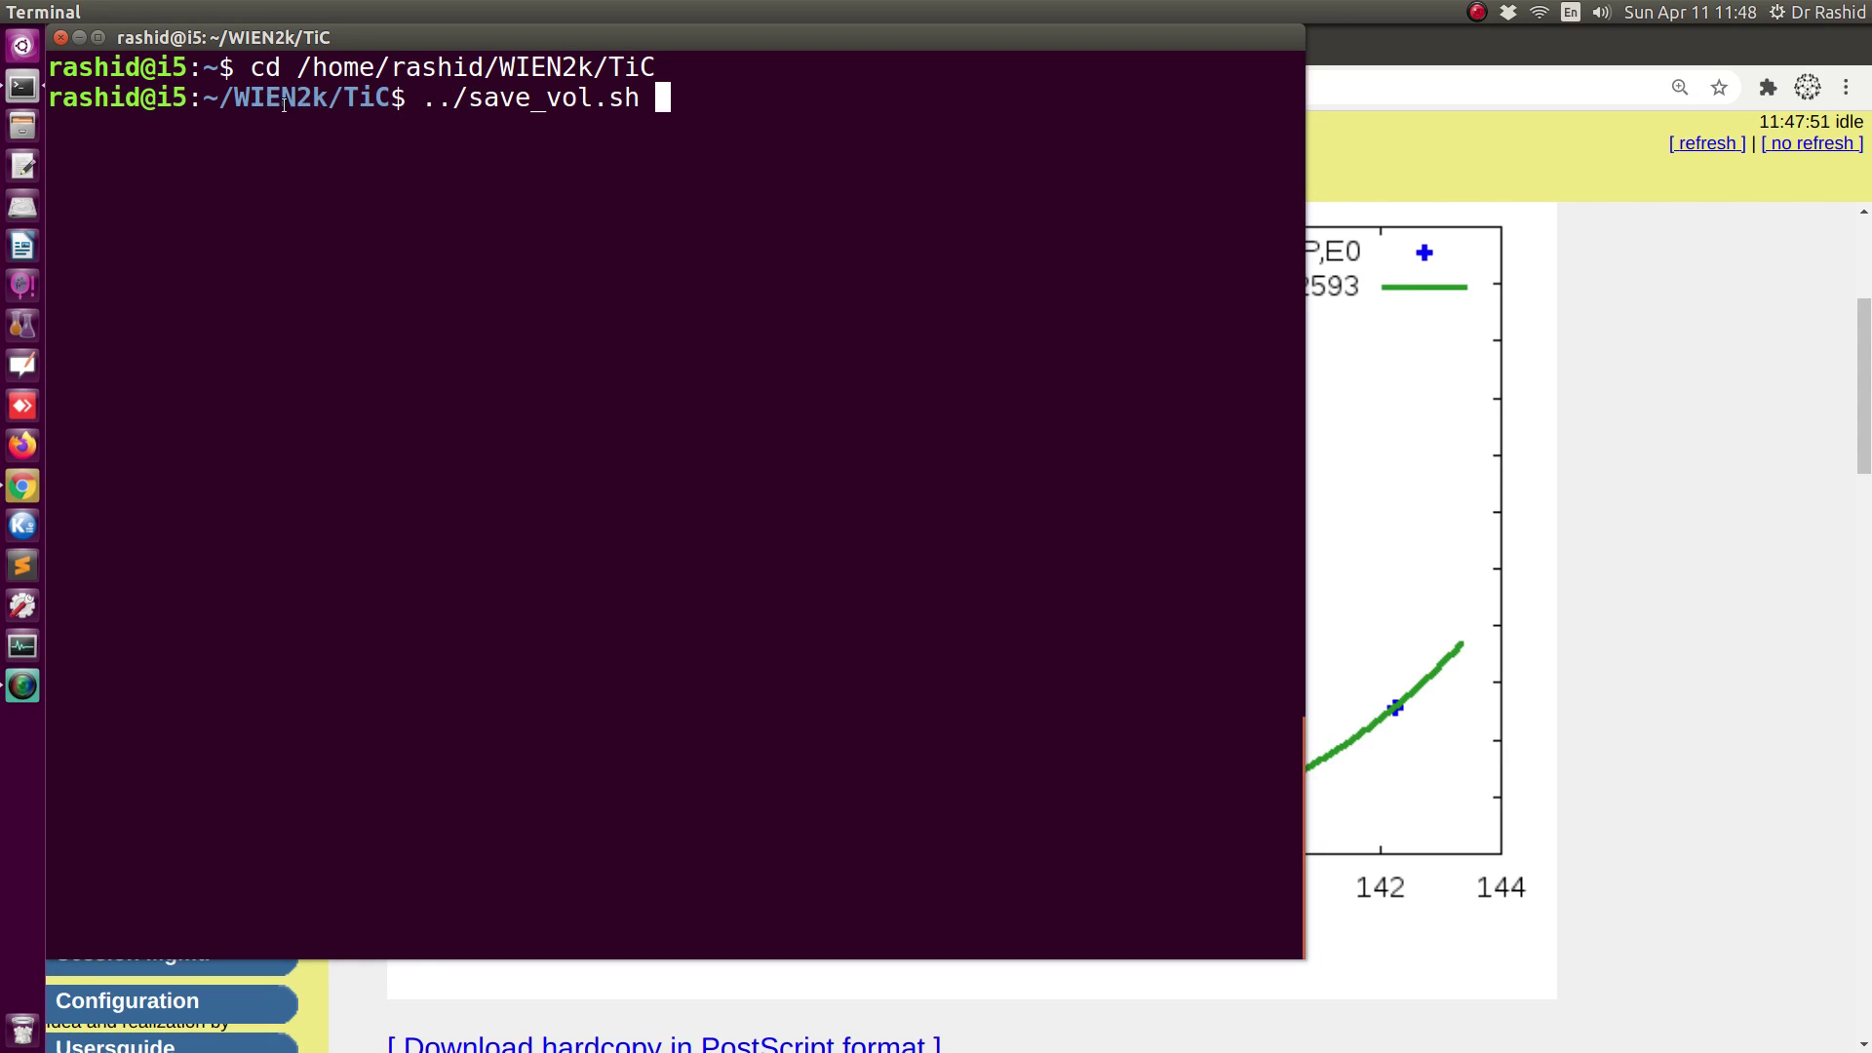
pyautogui.moveTo(421, 97); pyautogui.dragTo(641, 97)
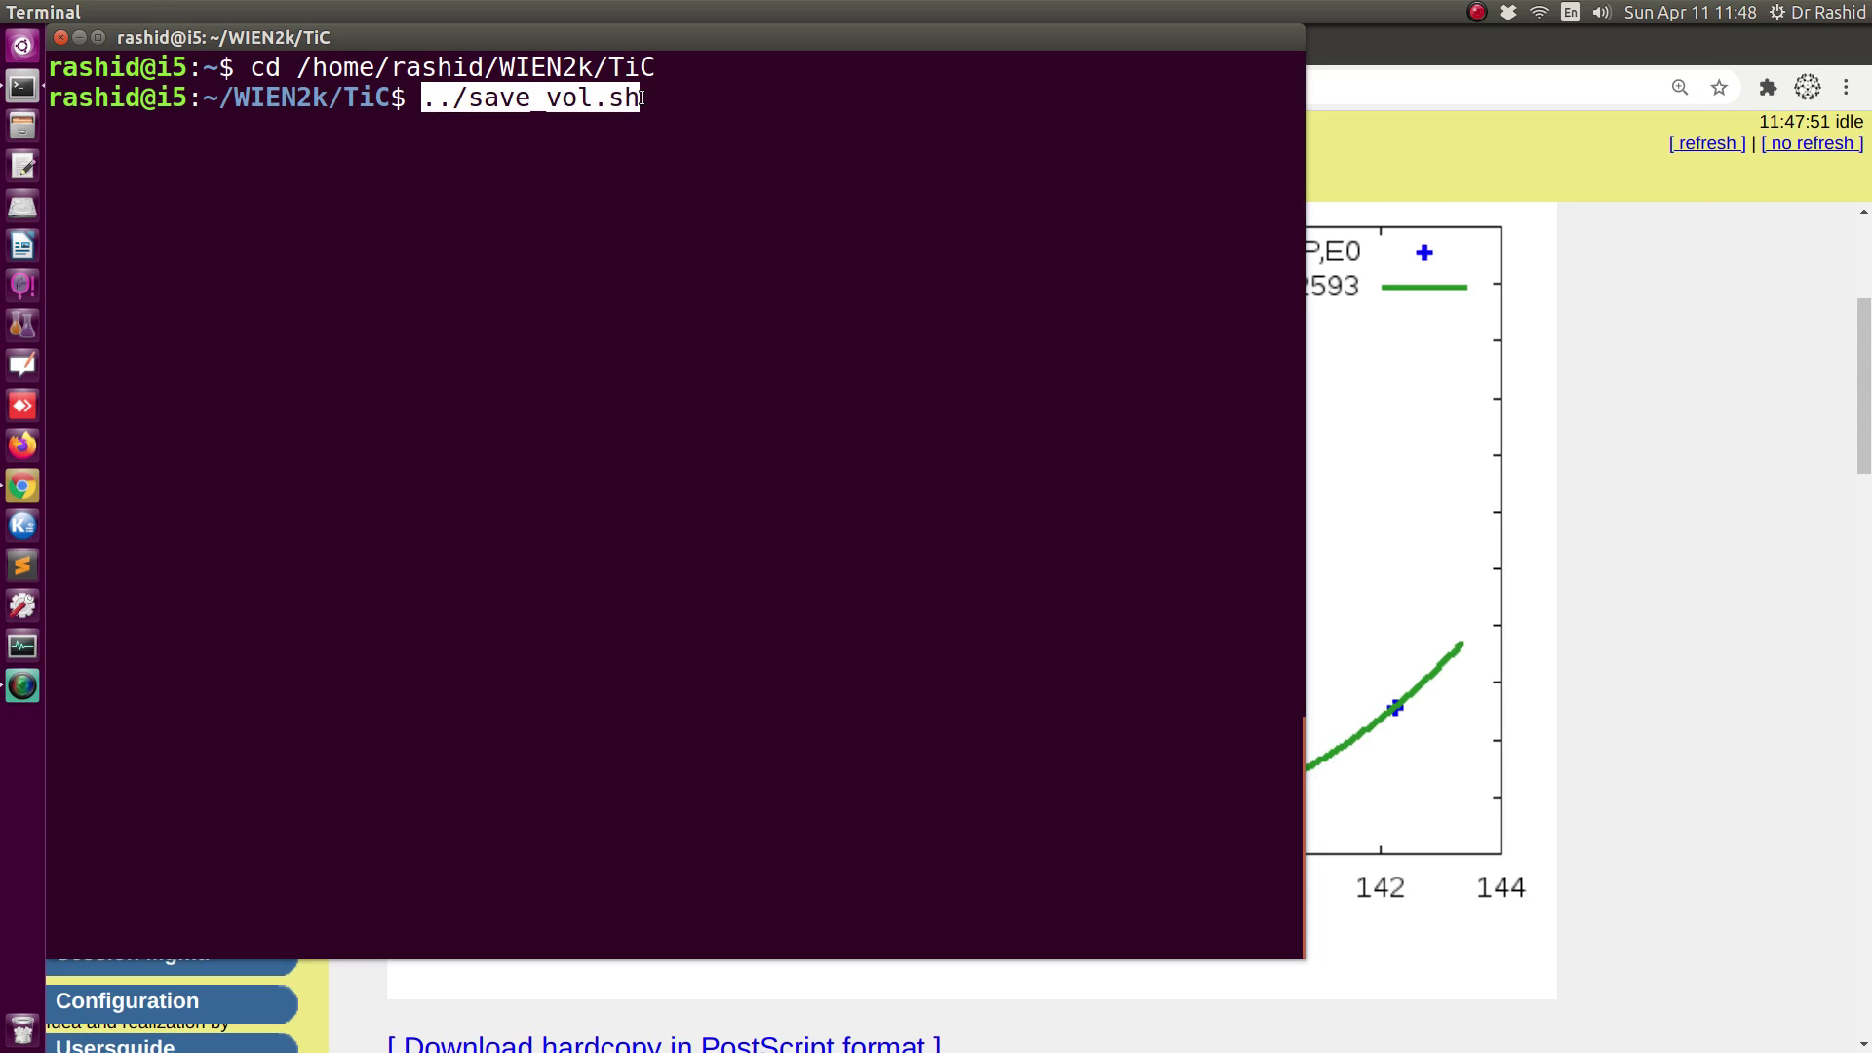
# Look up the related video RV04: Using external scripts on the WIEN2k Tutorial page in the browser.
pyautogui.click(1363, 33)
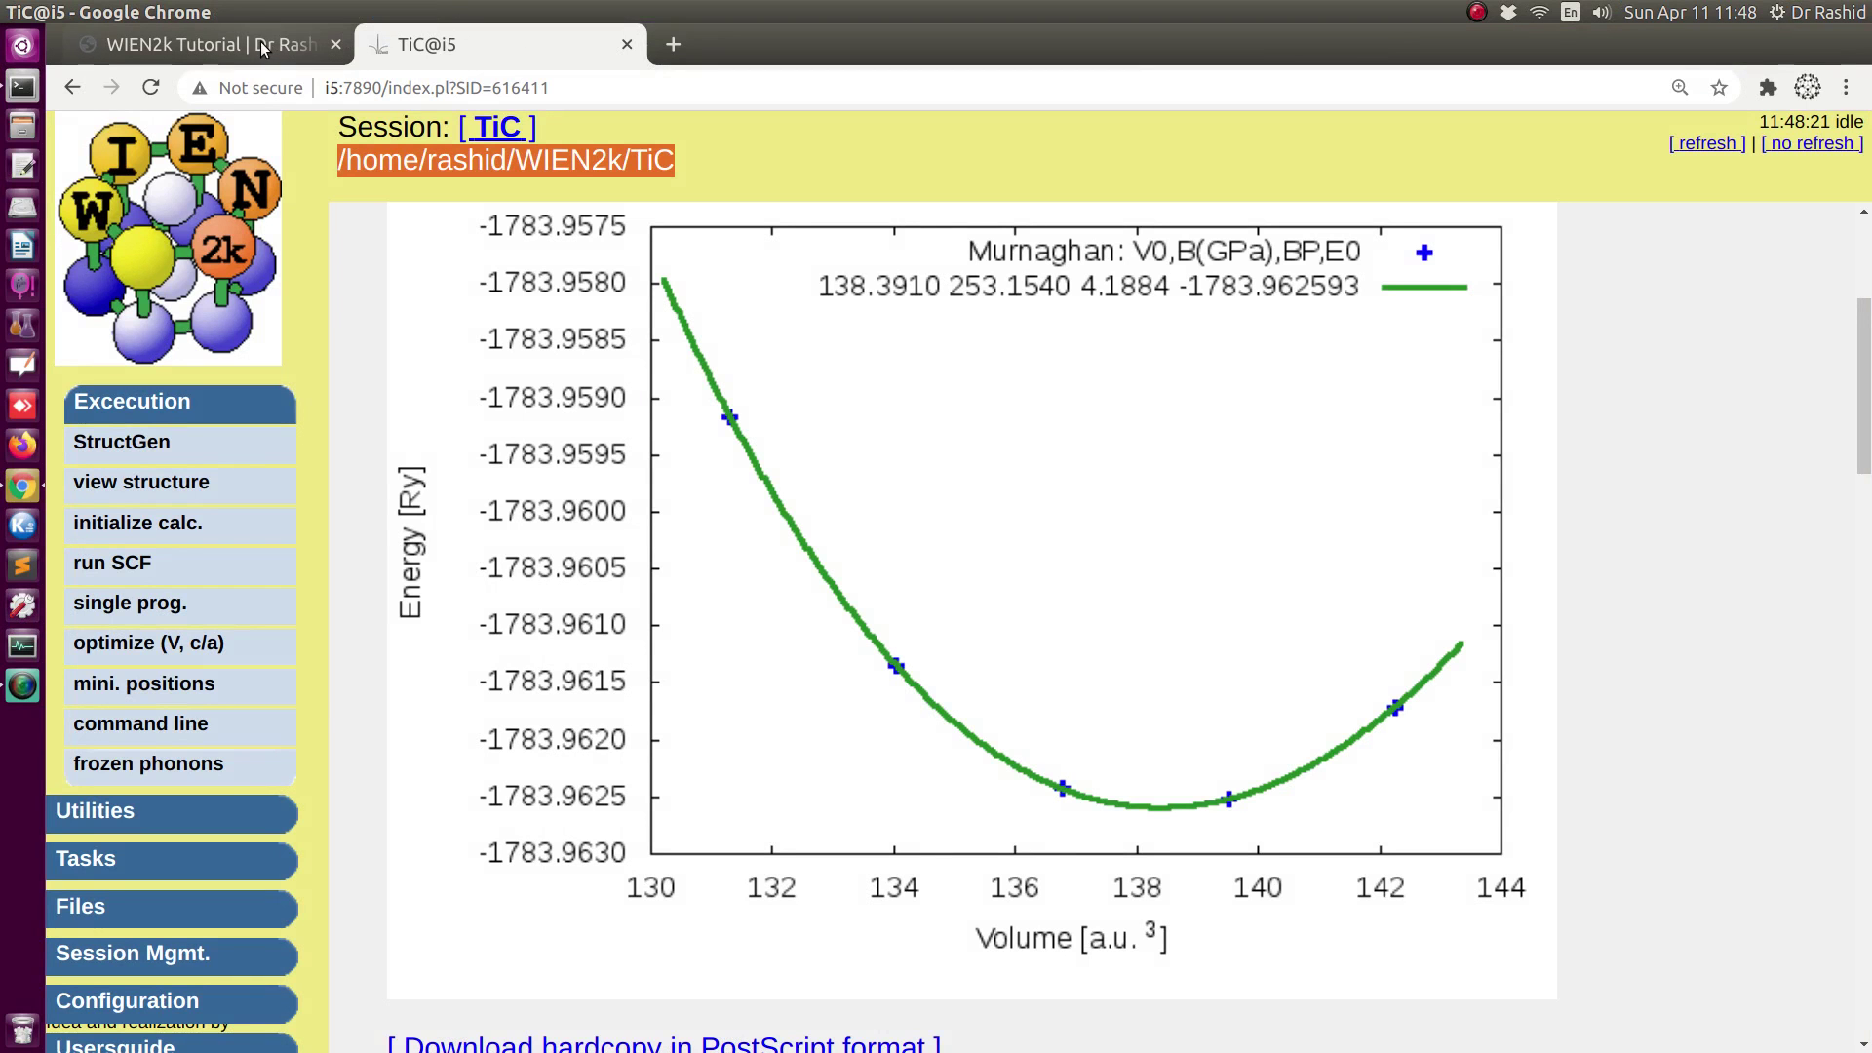
pyautogui.click(210, 40)
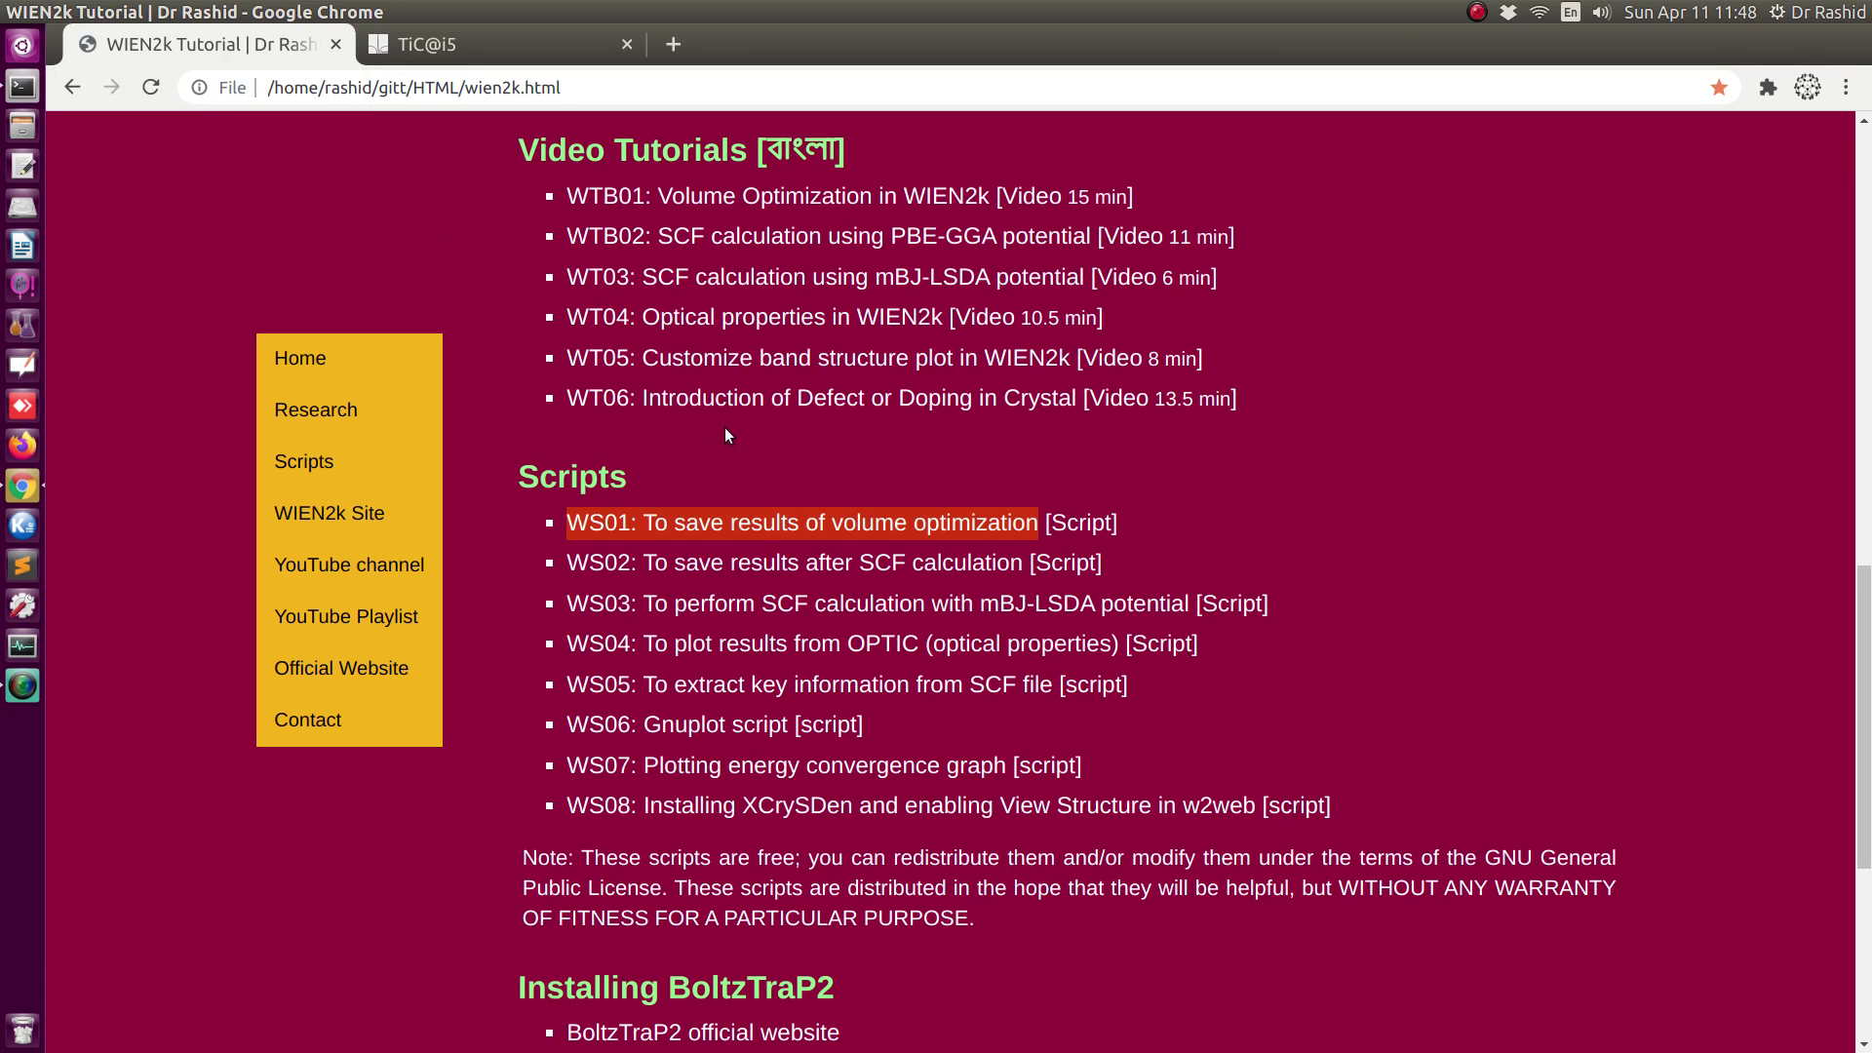
pyautogui.scroll(5, 534, 431)
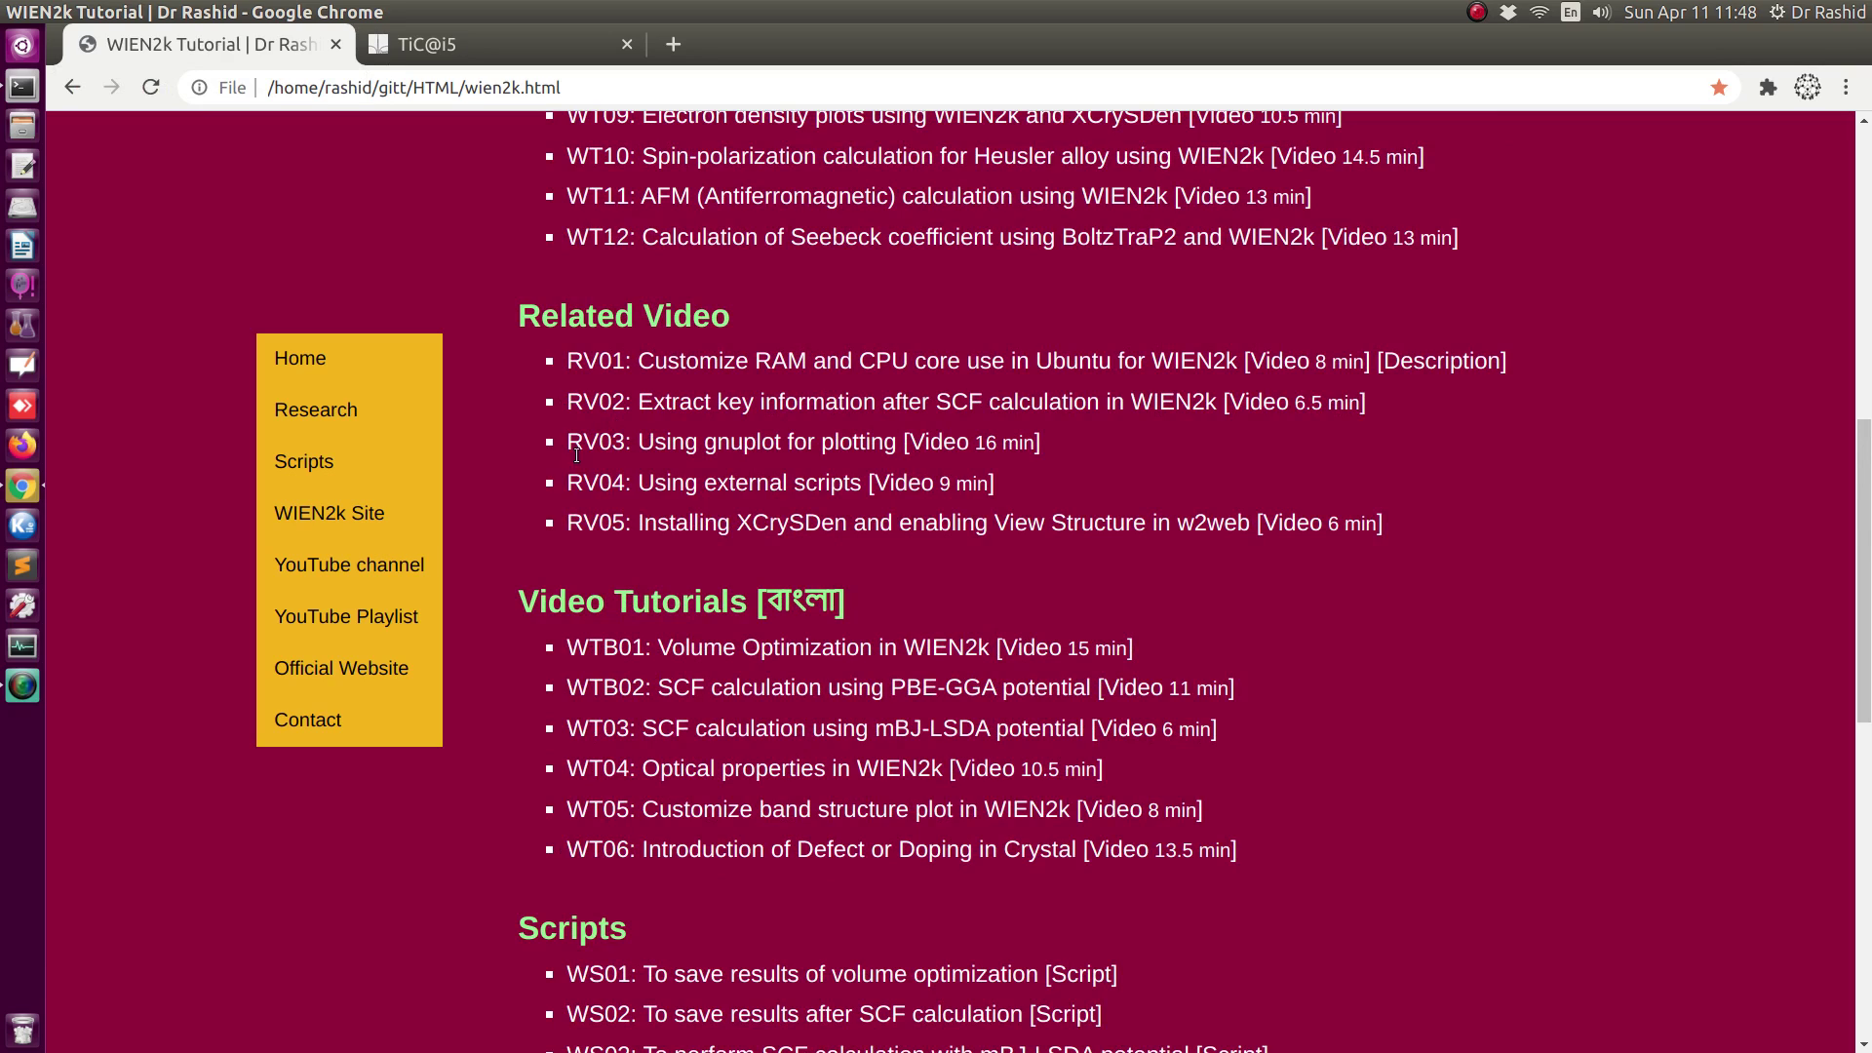
pyautogui.moveTo(565, 480); pyautogui.dragTo(861, 489)
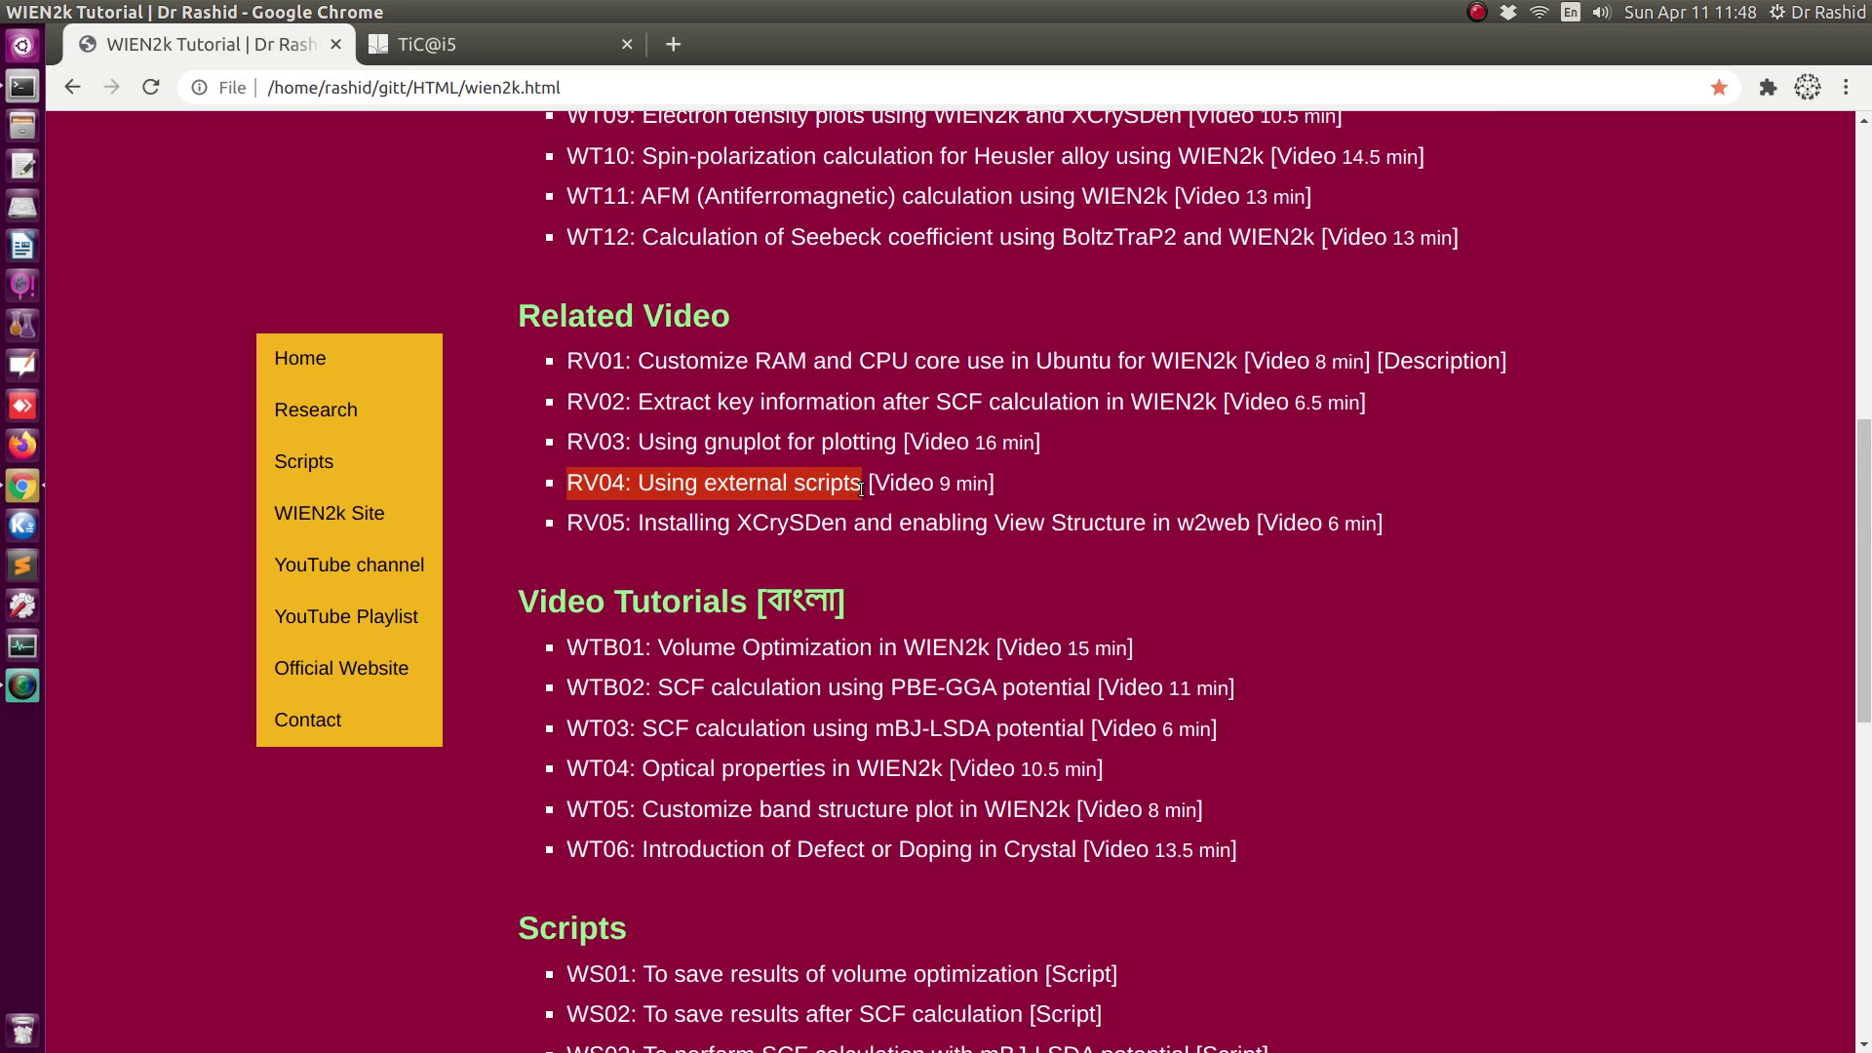
# Return to the terminal, run ../save_vol.sh and move the TiC_vol_change.png plot window clear of the script output.
pyautogui.click(22, 88)
pyautogui.press('Return')
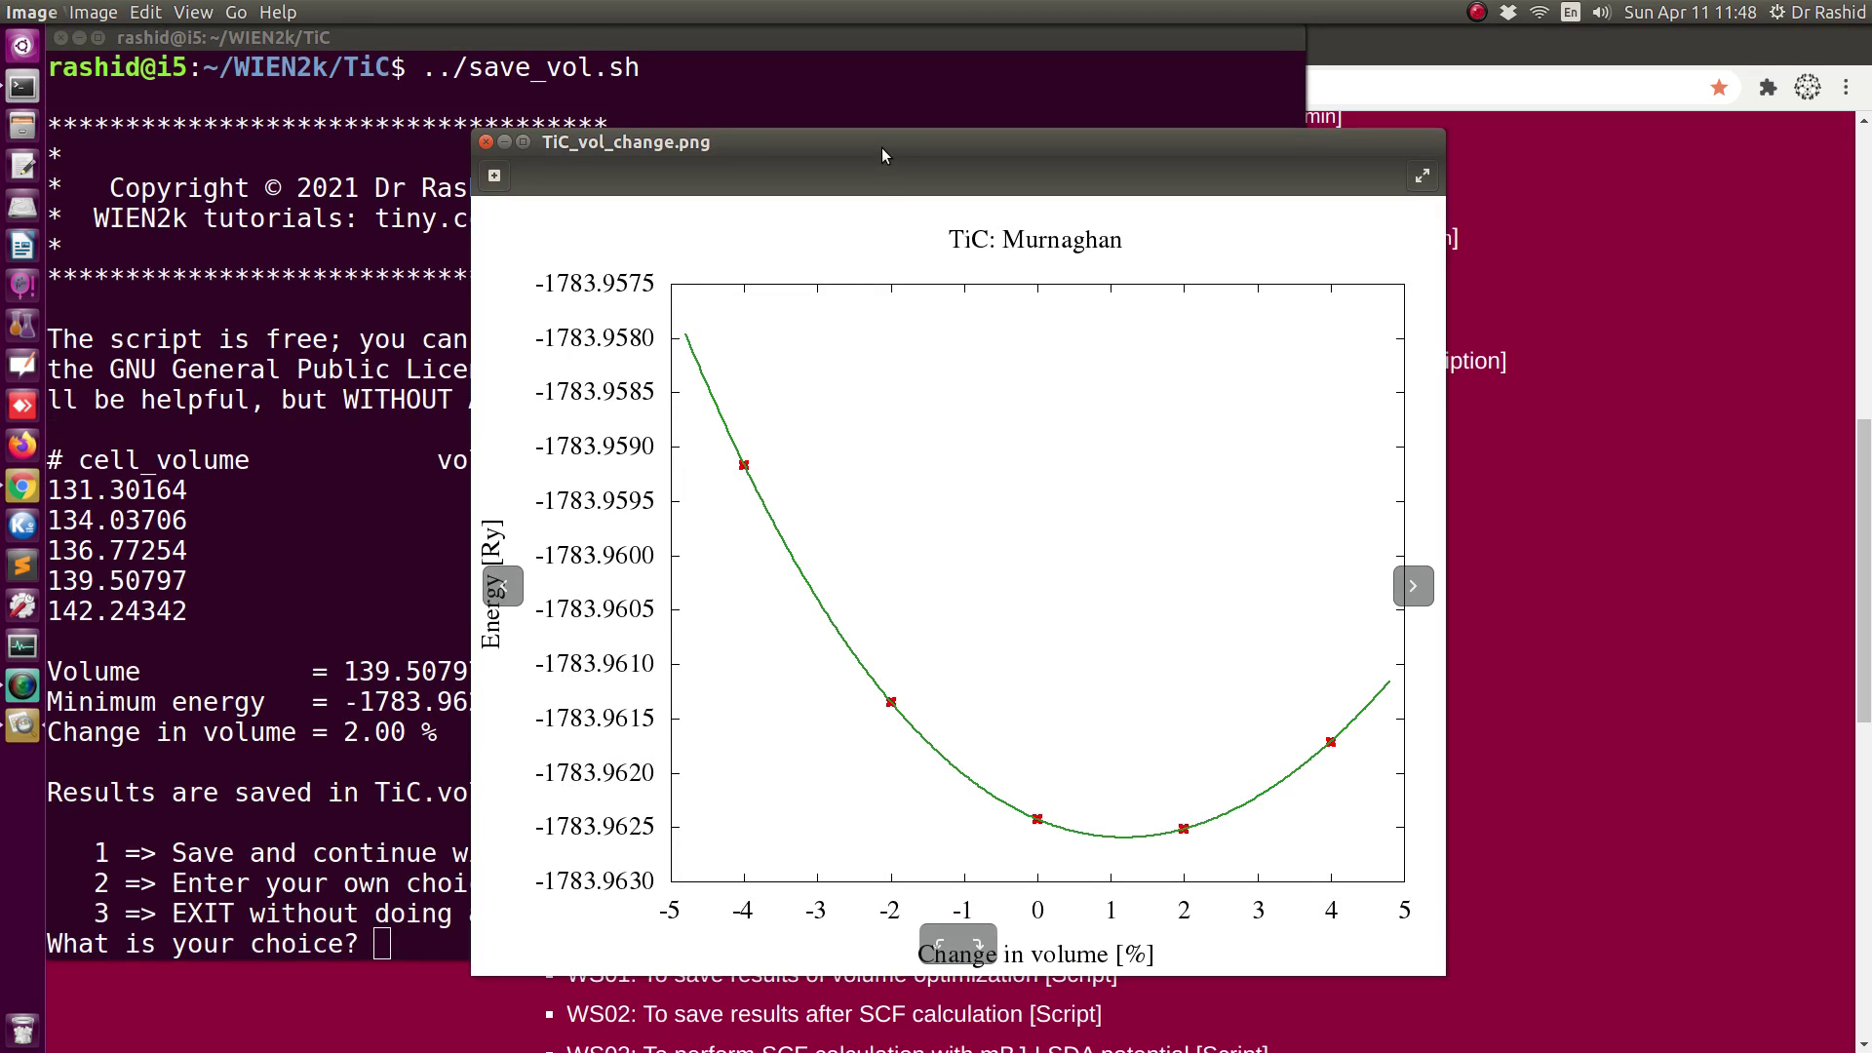
pyautogui.press('ctrl+super+Right')
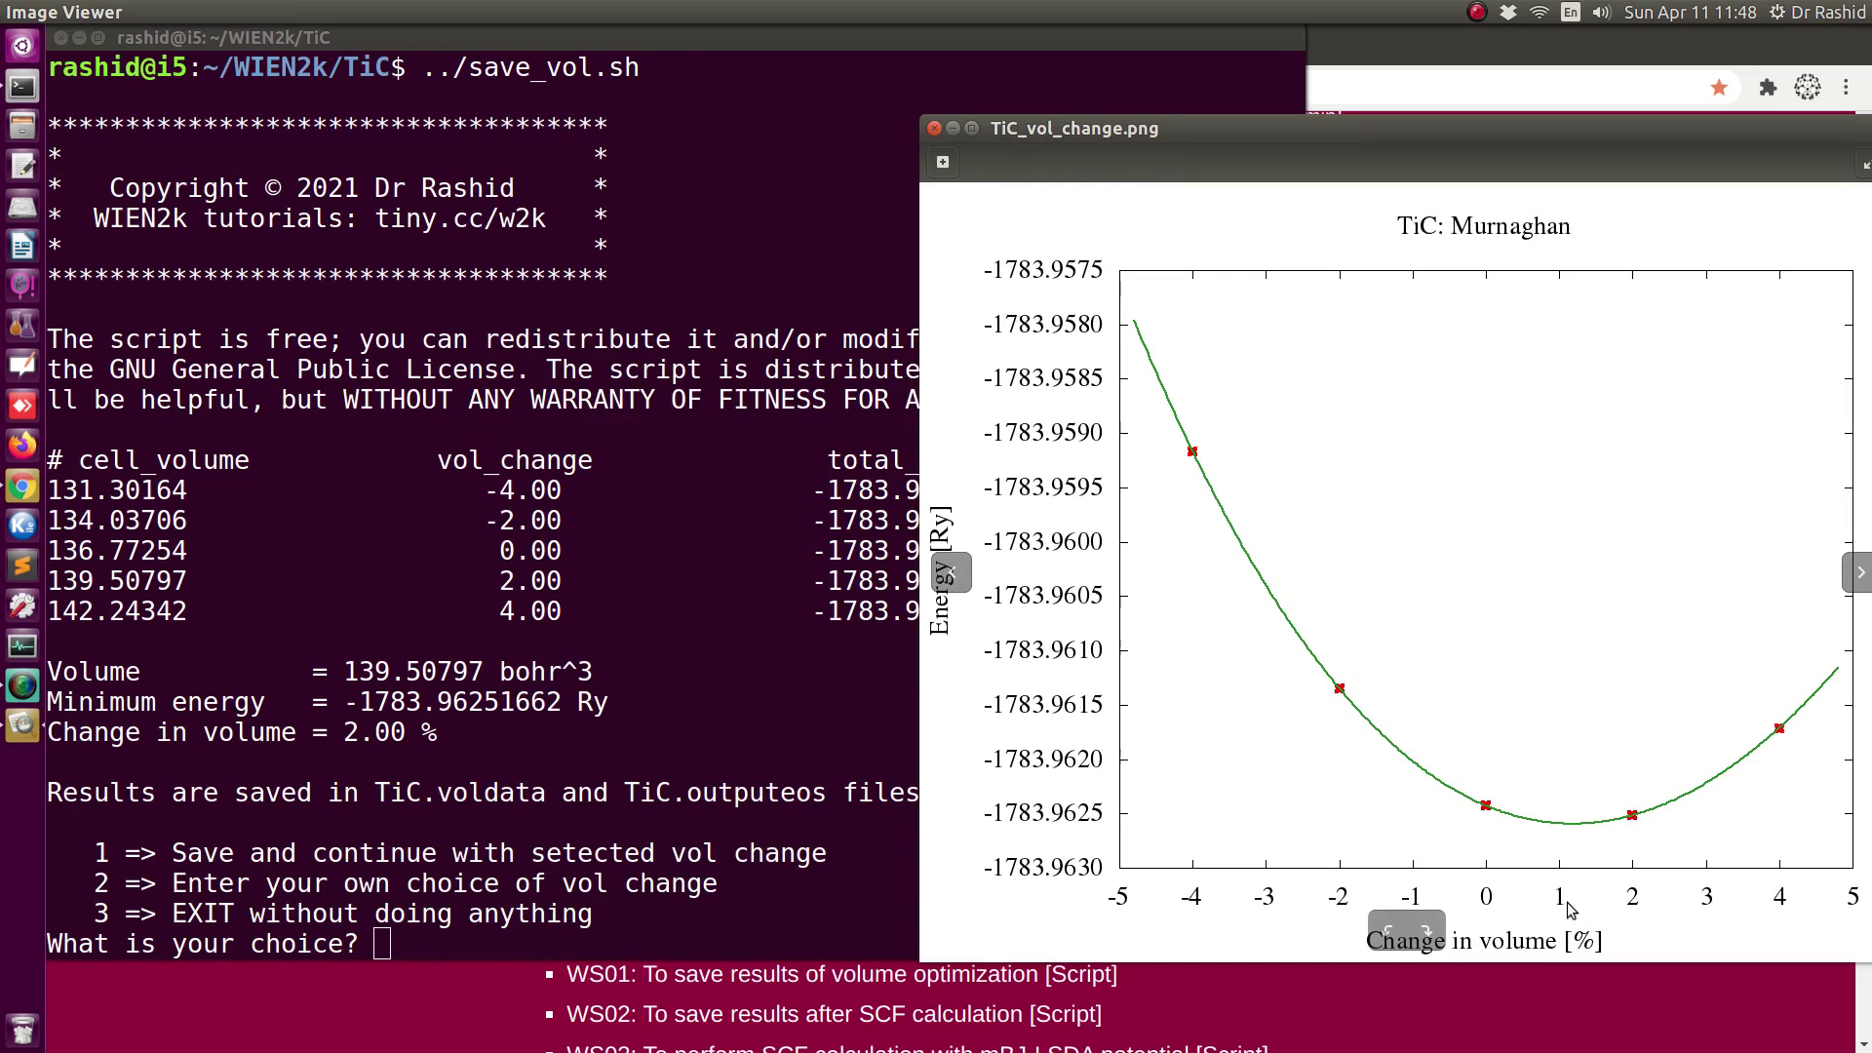
# Examine the script output: volume changes, total energies, volume, minimum energy and the selected change in volume.
pyautogui.click(513, 709)
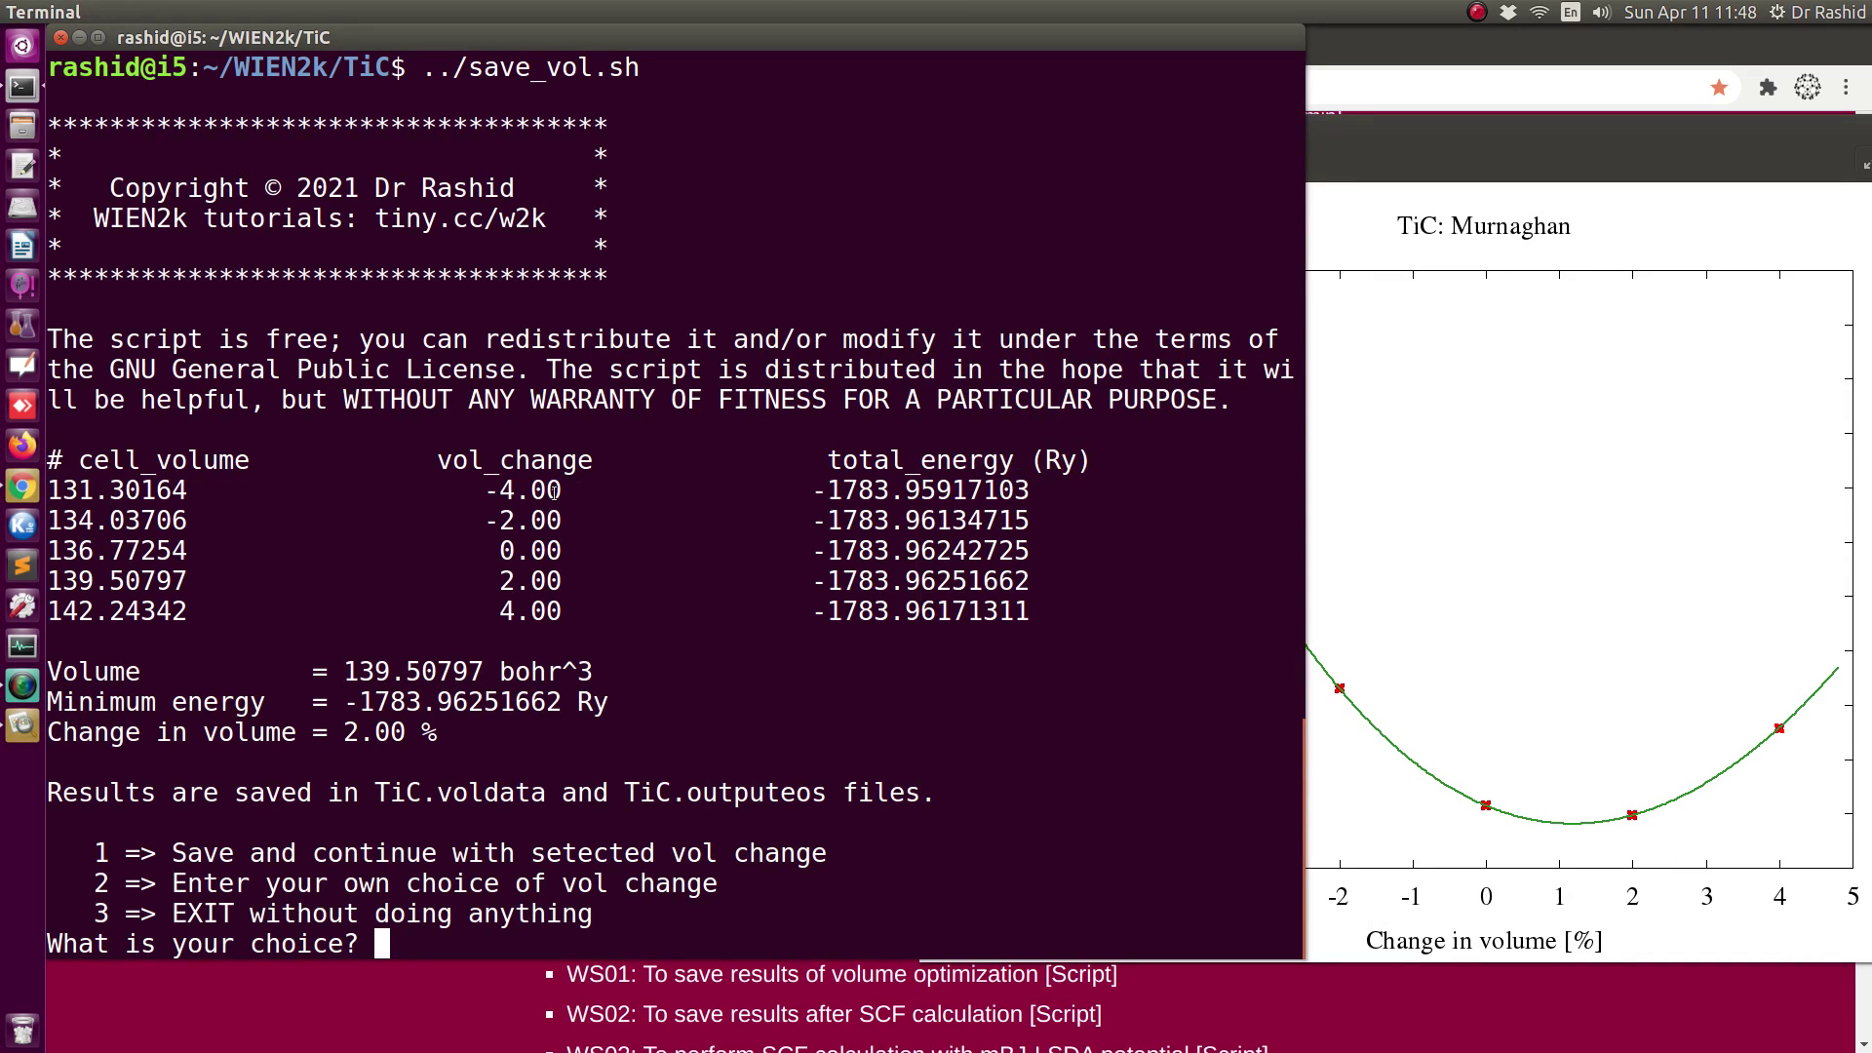
pyautogui.moveTo(489, 485); pyautogui.dragTo(571, 489)
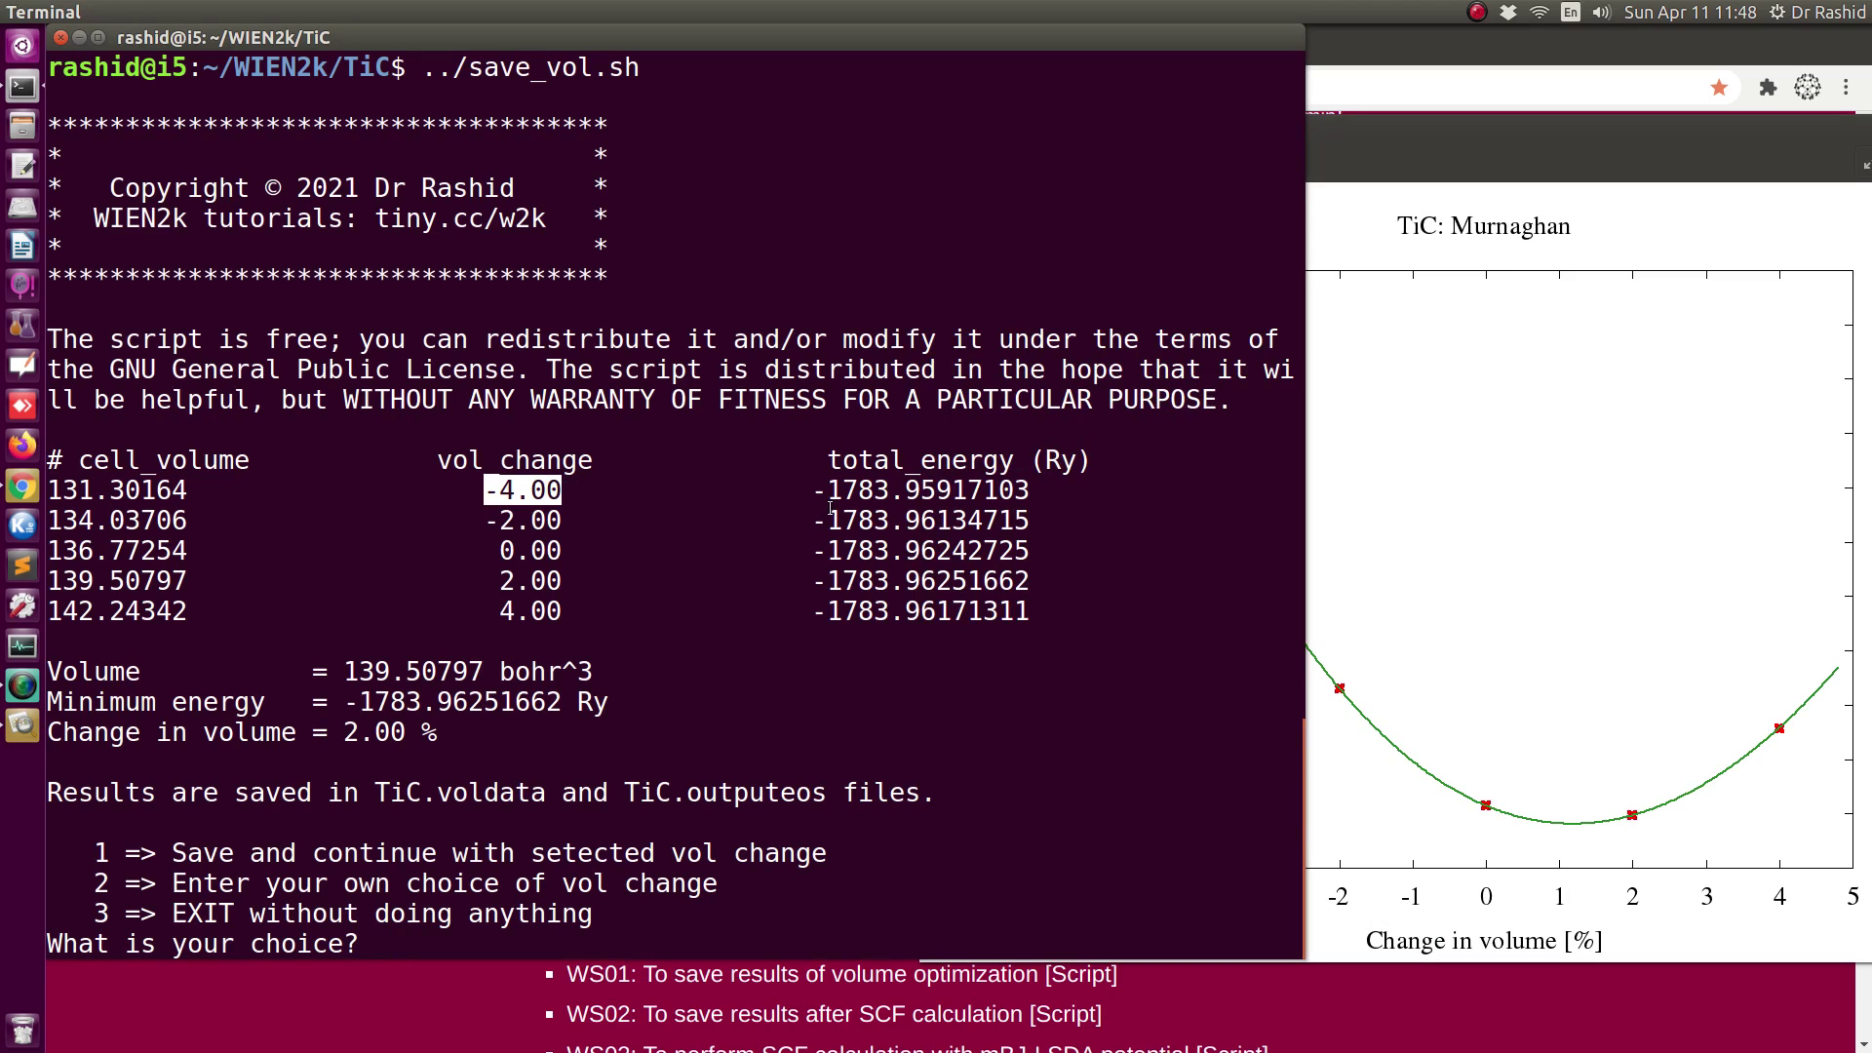
pyautogui.moveTo(827, 489); pyautogui.dragTo(1036, 489)
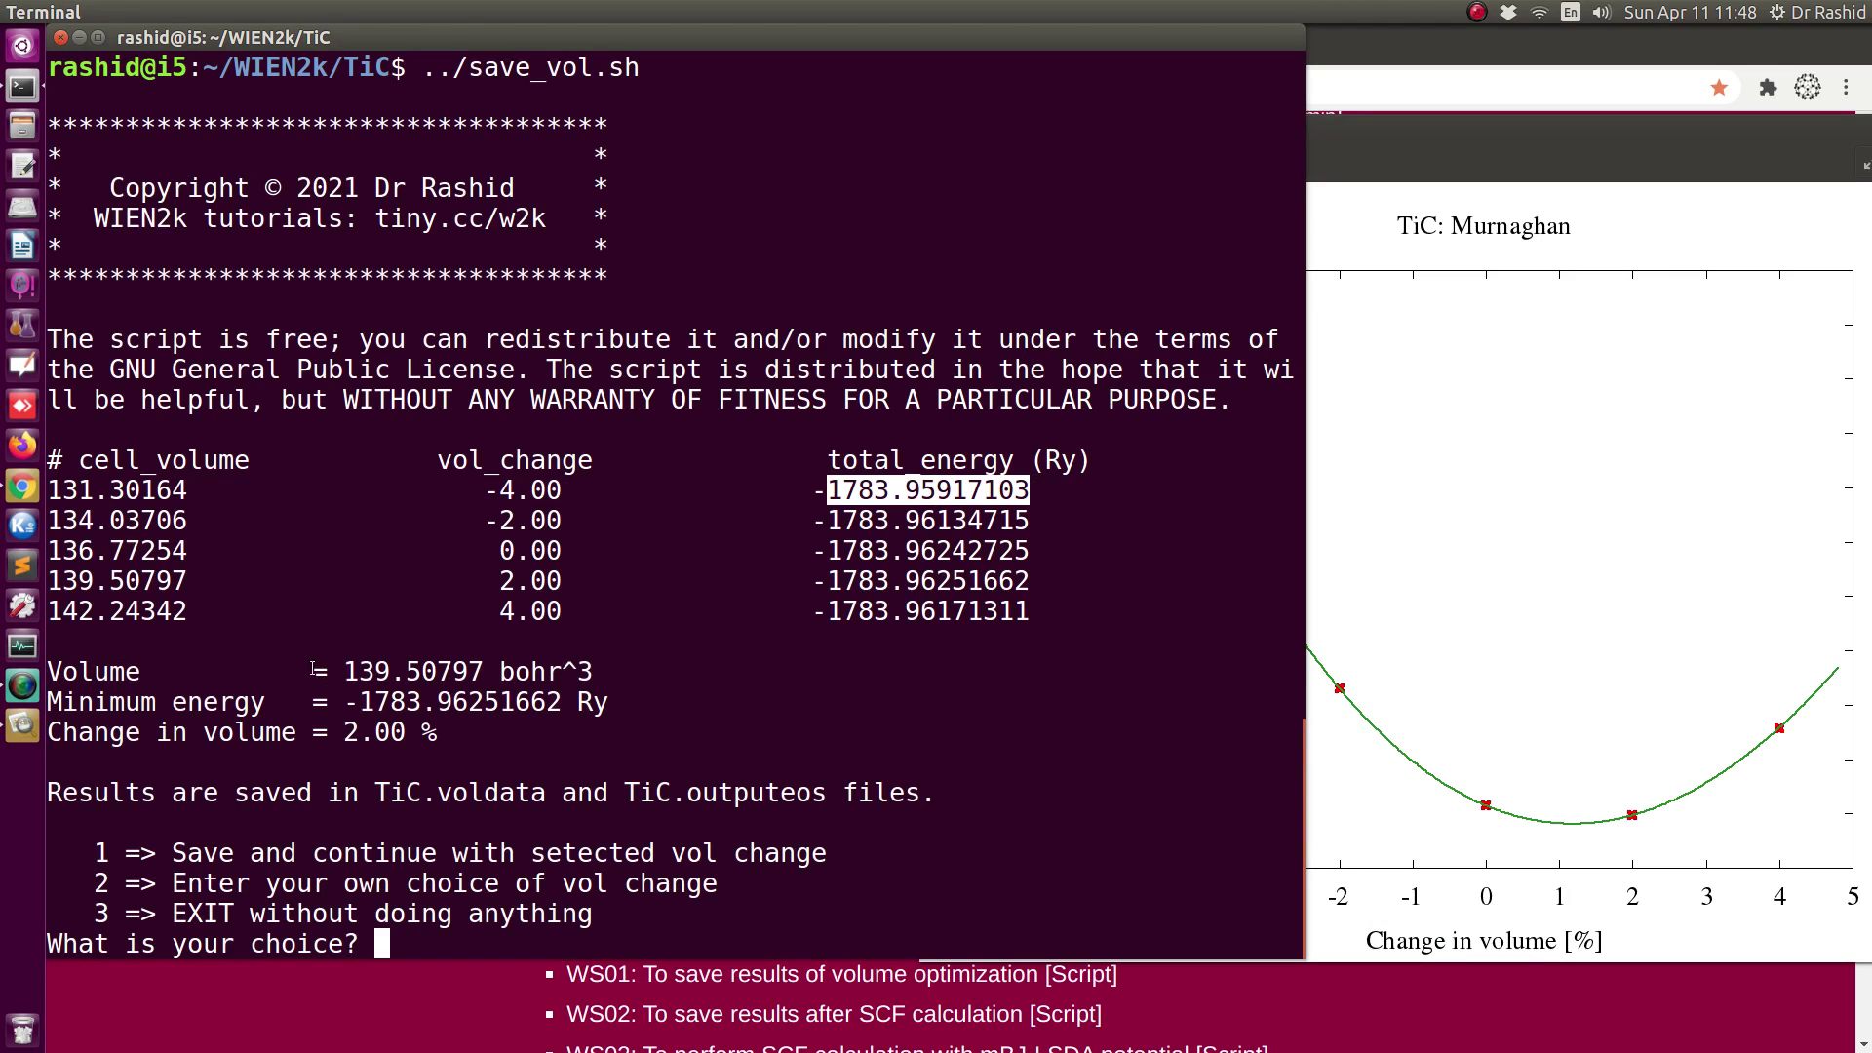
pyautogui.moveTo(299, 671); pyautogui.dragTo(576, 673)
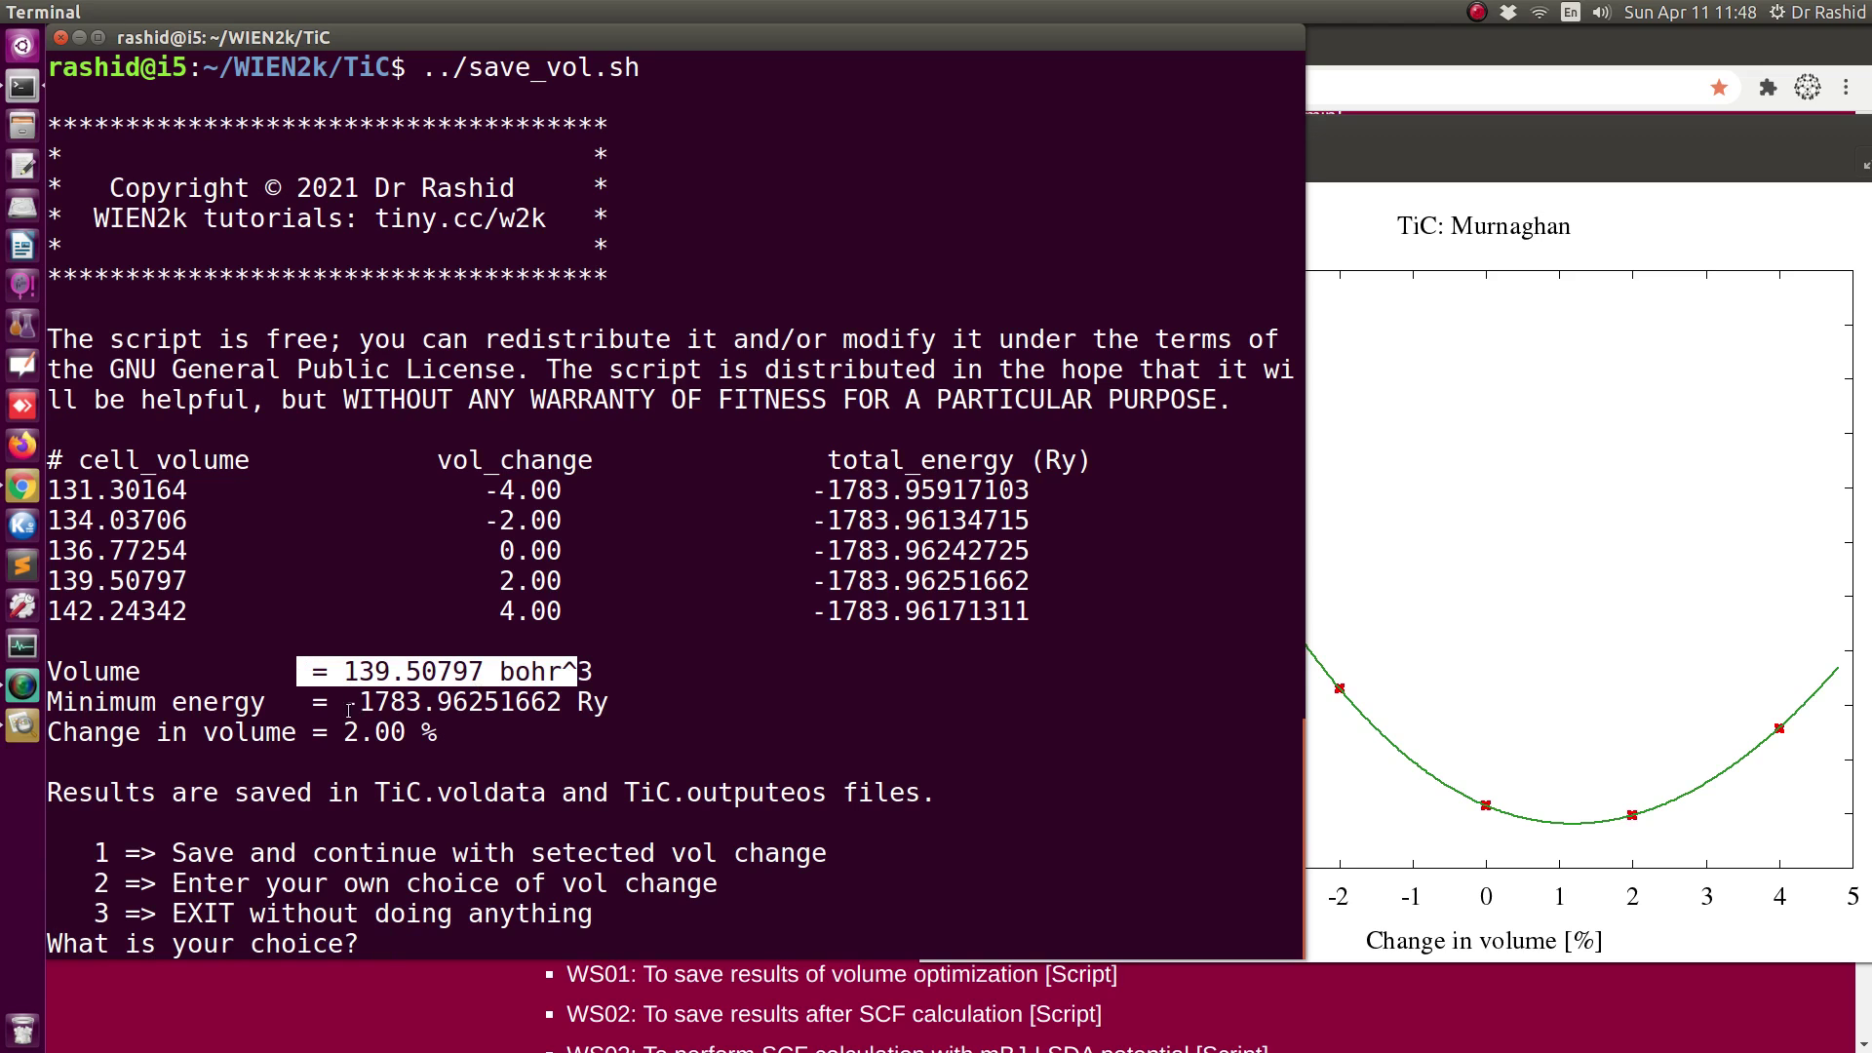
pyautogui.moveTo(346, 703); pyautogui.dragTo(542, 706)
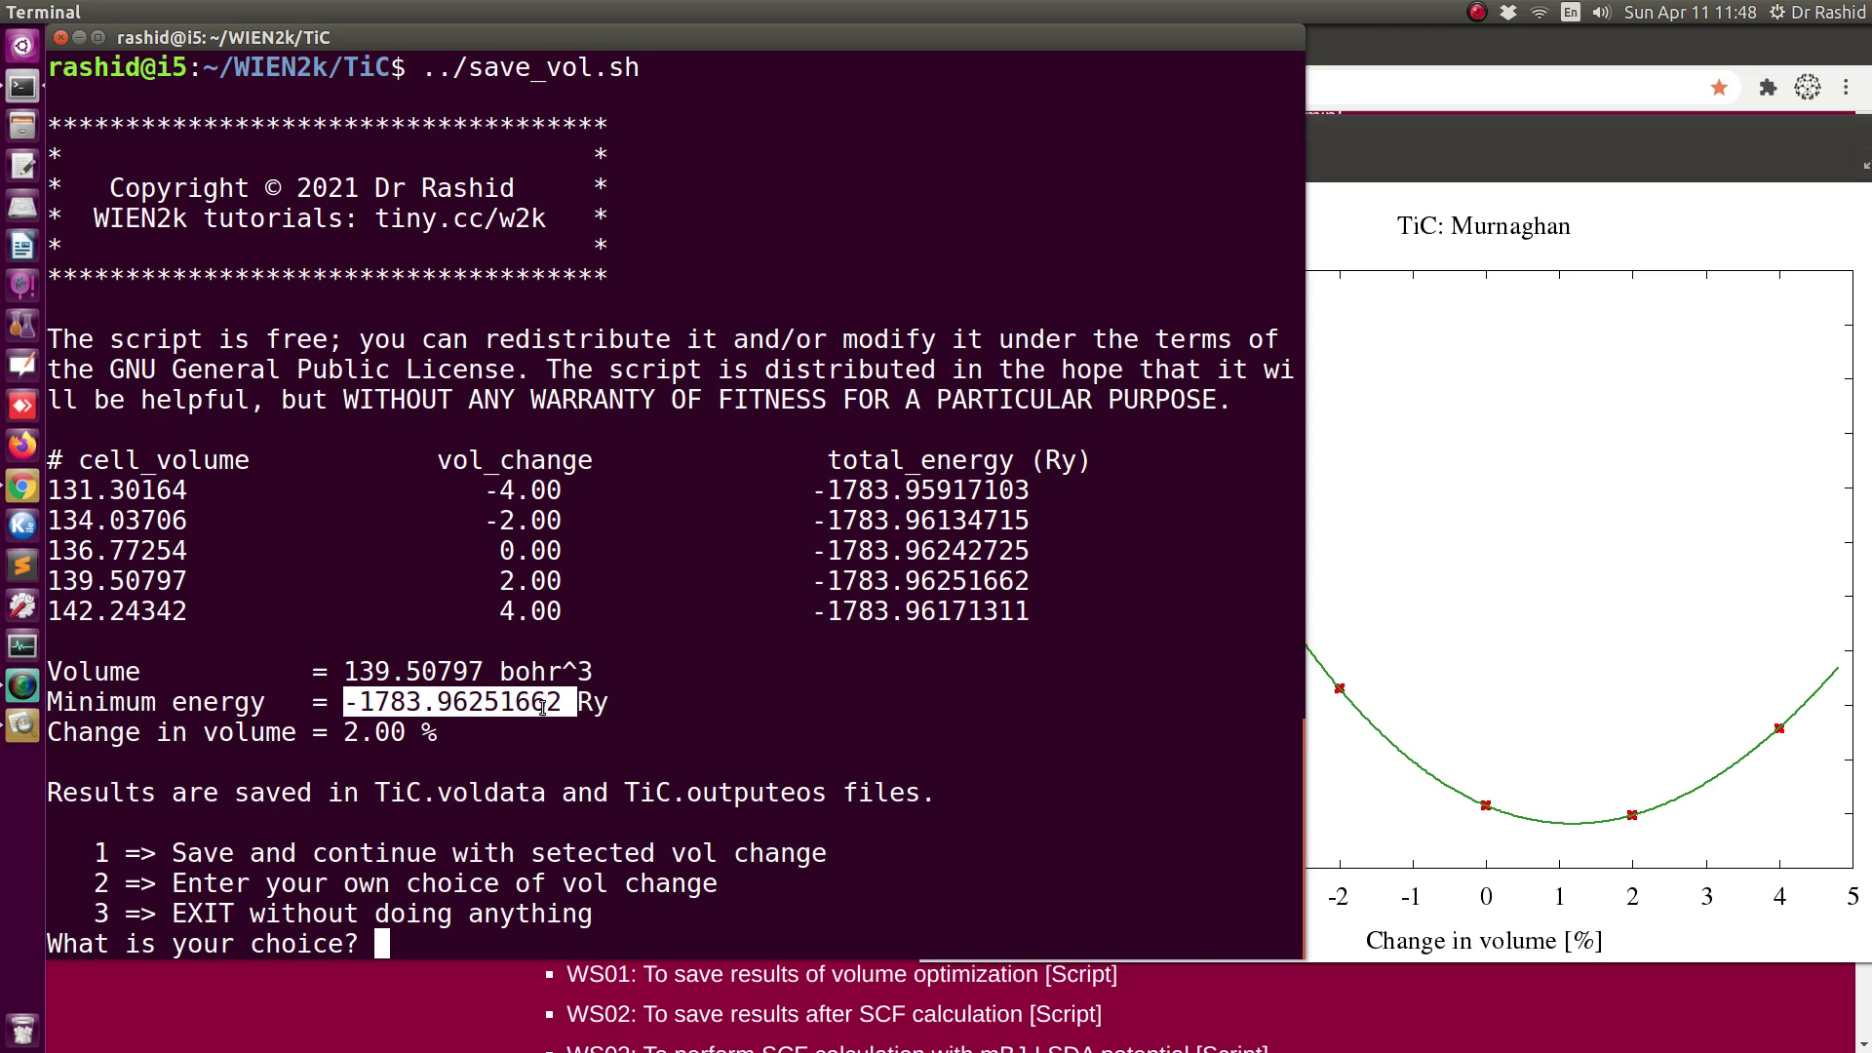
pyautogui.moveTo(331, 733); pyautogui.dragTo(429, 732)
# Compare the minimum of the TiC_vol_change.png curve with the script's selected volume change and its numbered save options.
pyautogui.click(1441, 593)
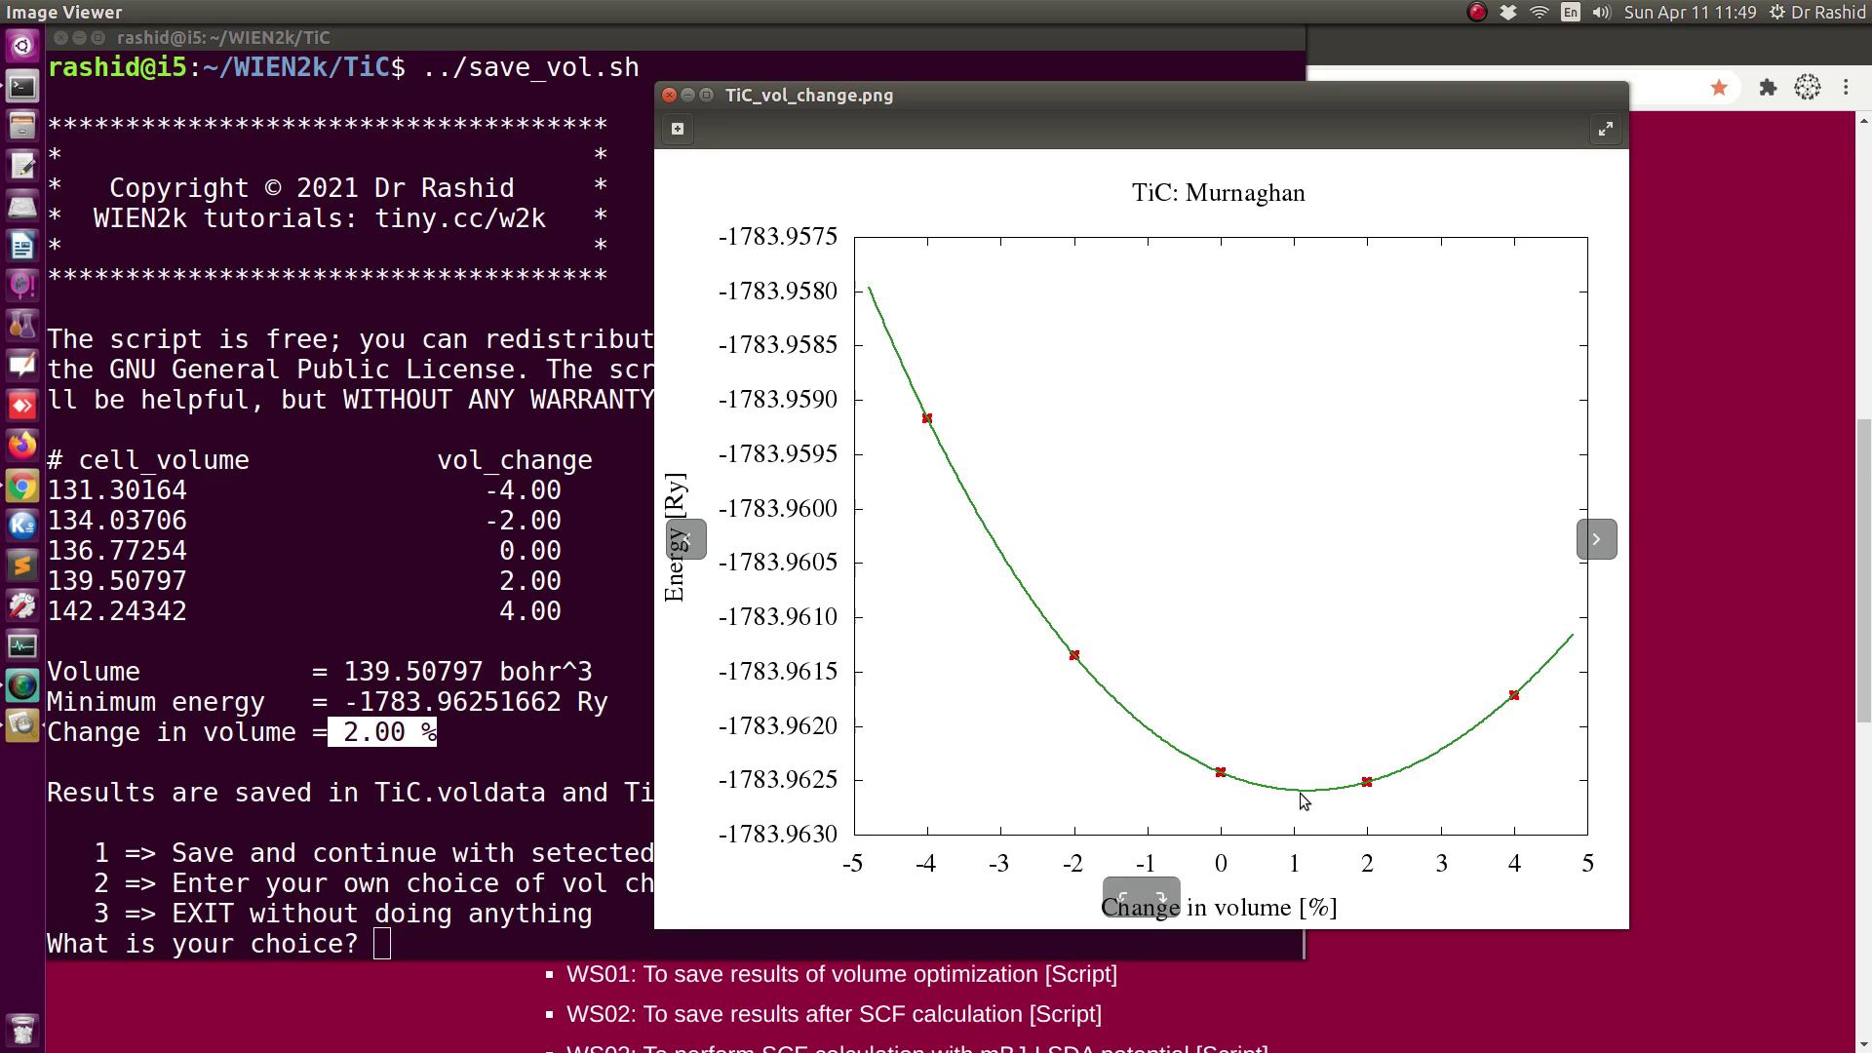
pyautogui.click(205, 844)
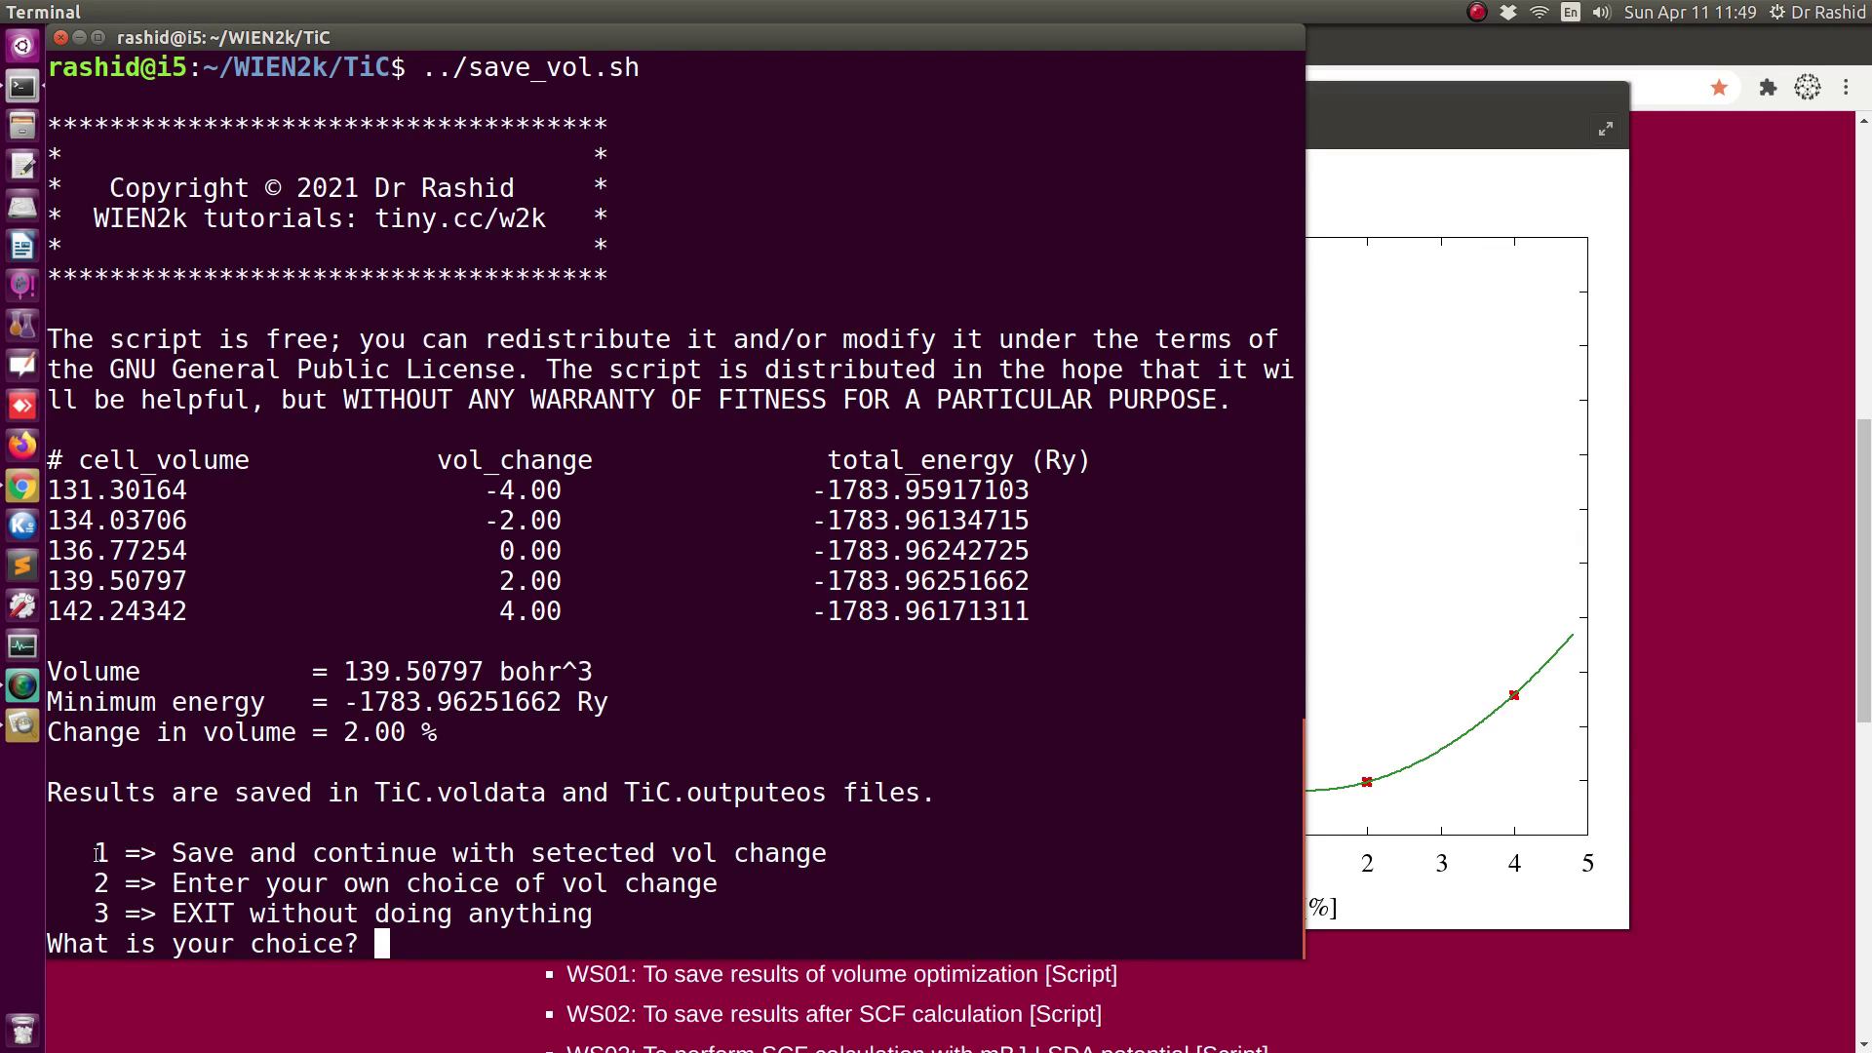
pyautogui.moveTo(95, 853); pyautogui.dragTo(114, 852)
pyautogui.moveTo(343, 733); pyautogui.dragTo(431, 732)
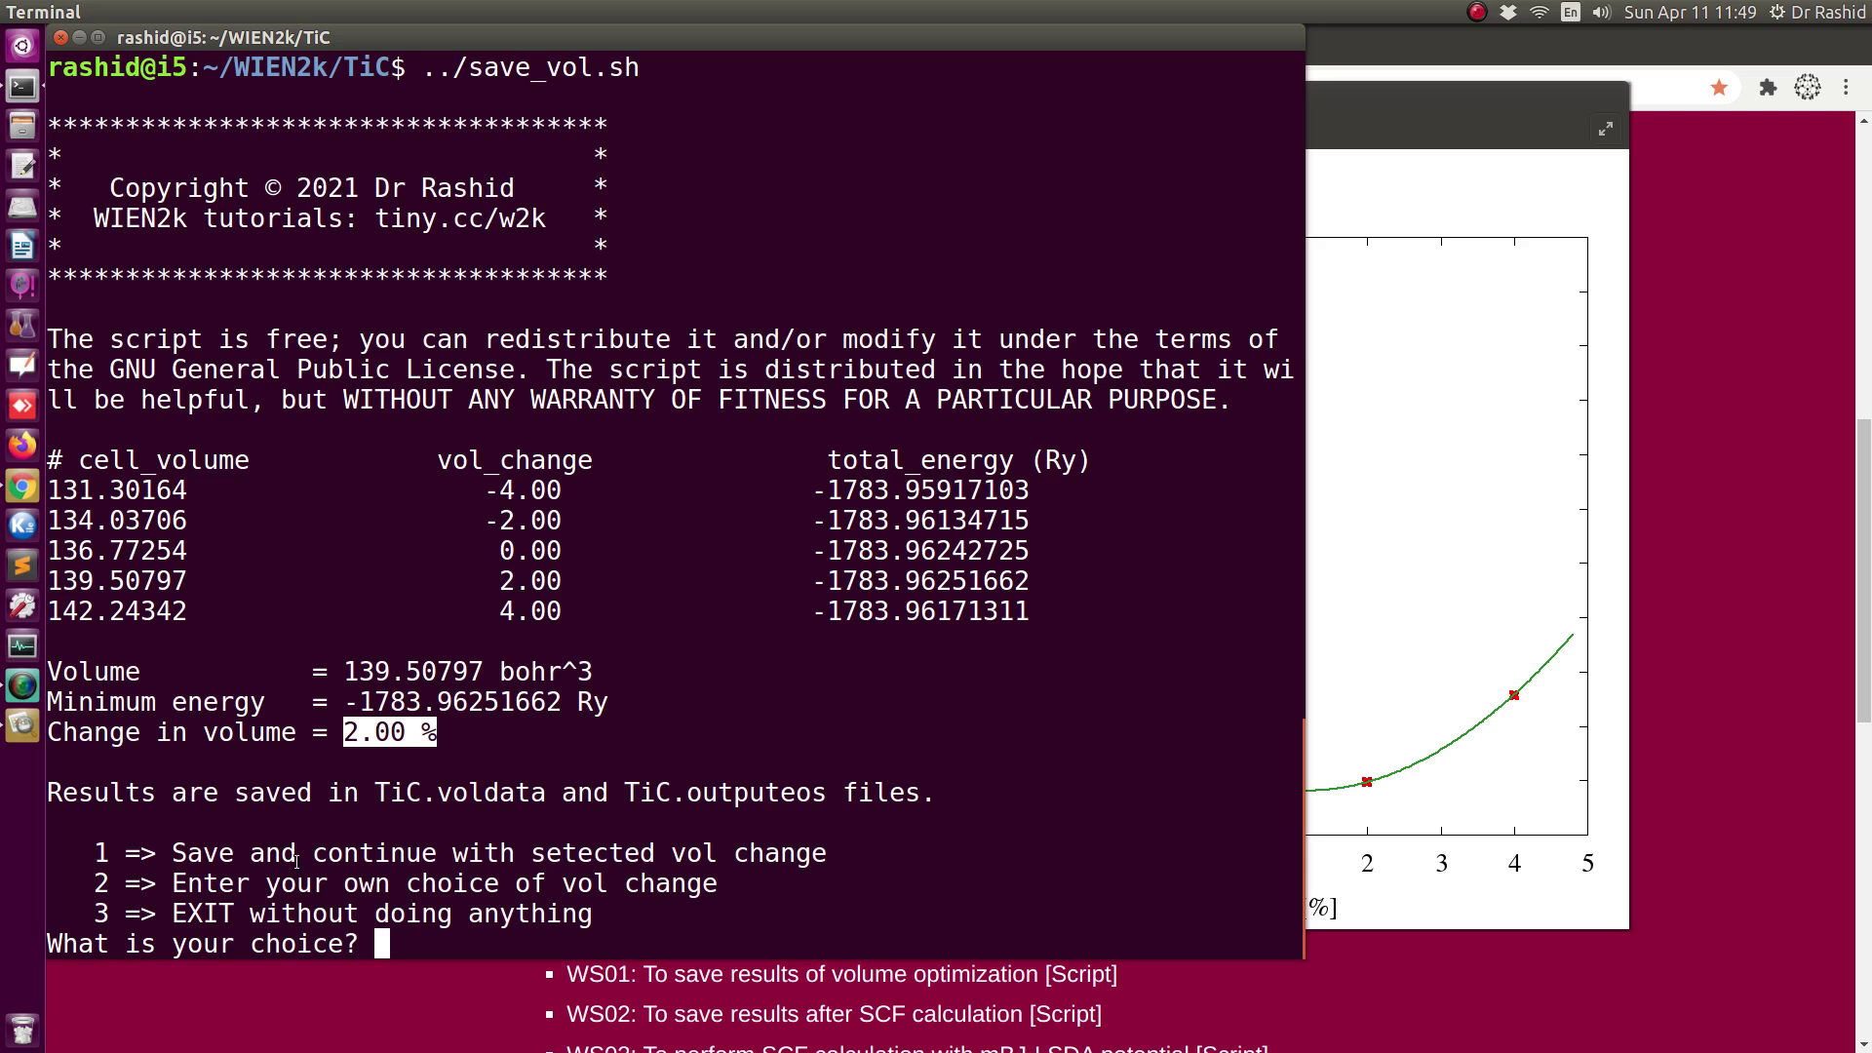
pyautogui.moveTo(95, 886); pyautogui.dragTo(116, 885)
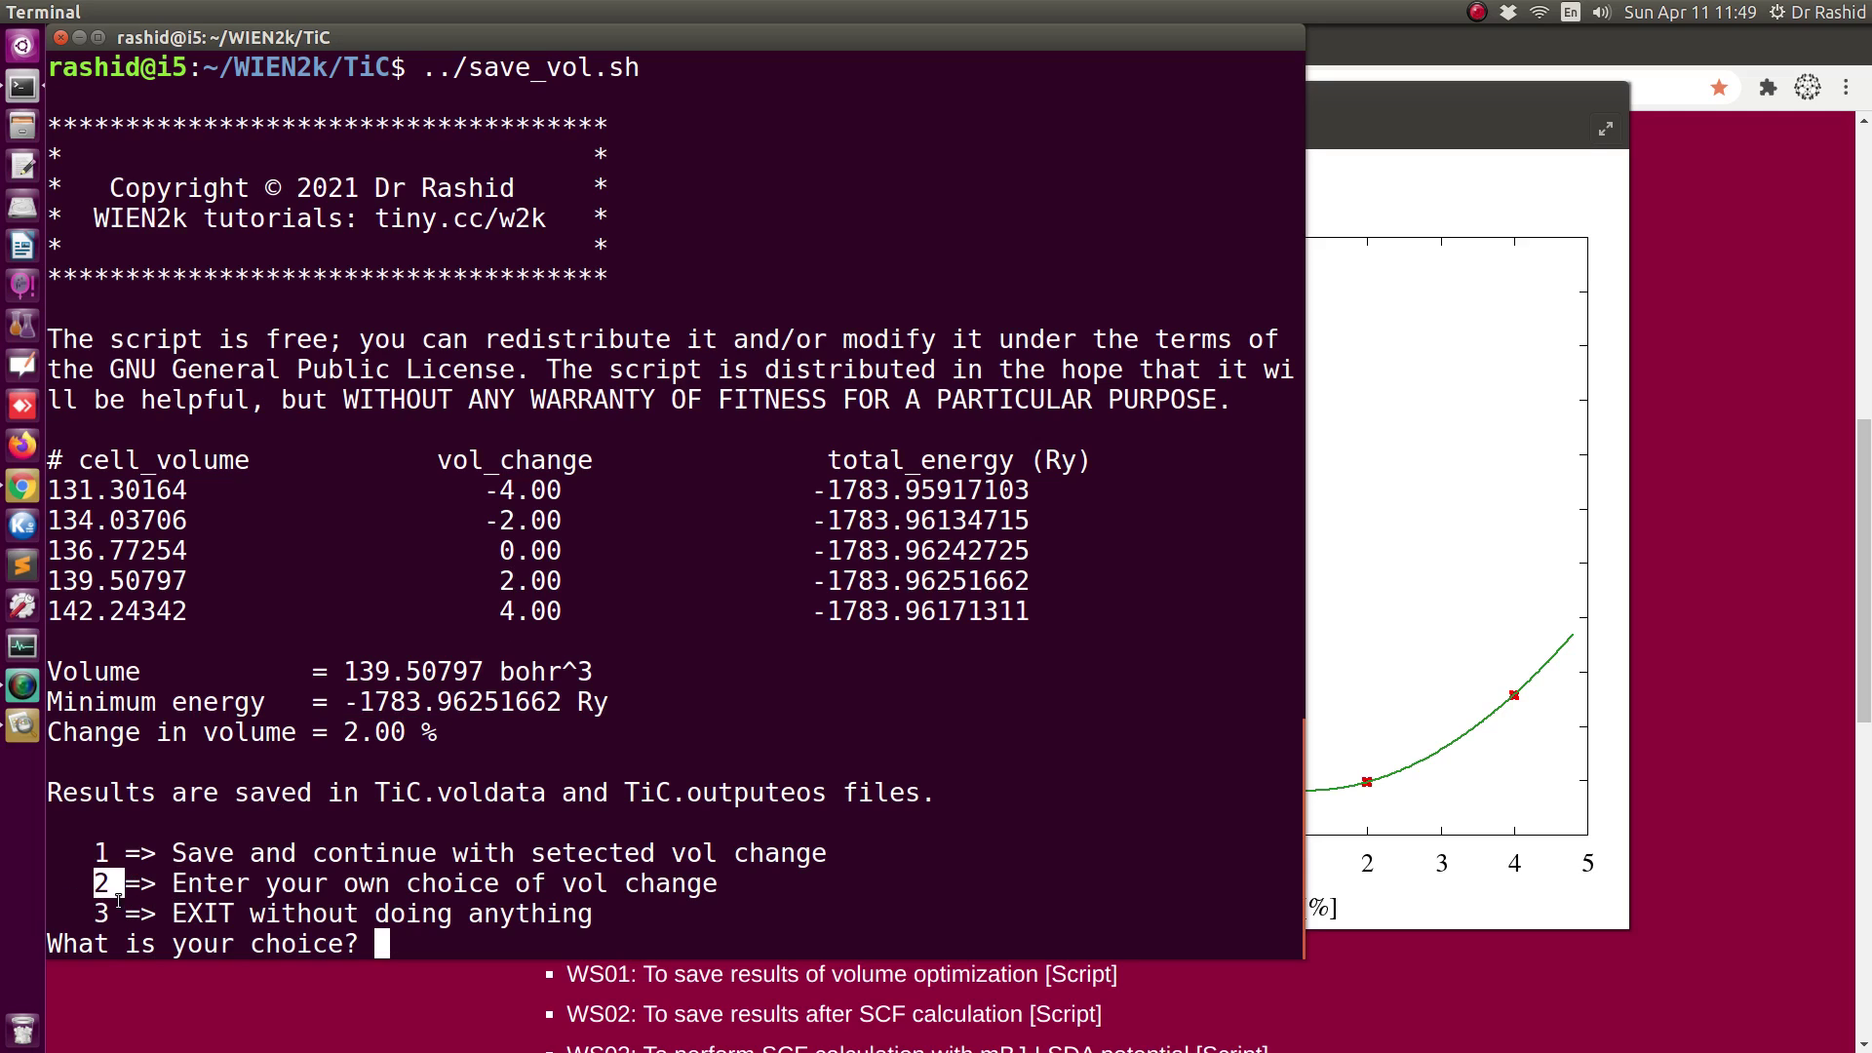
pyautogui.click(358, 914)
pyautogui.moveTo(1407, 569)
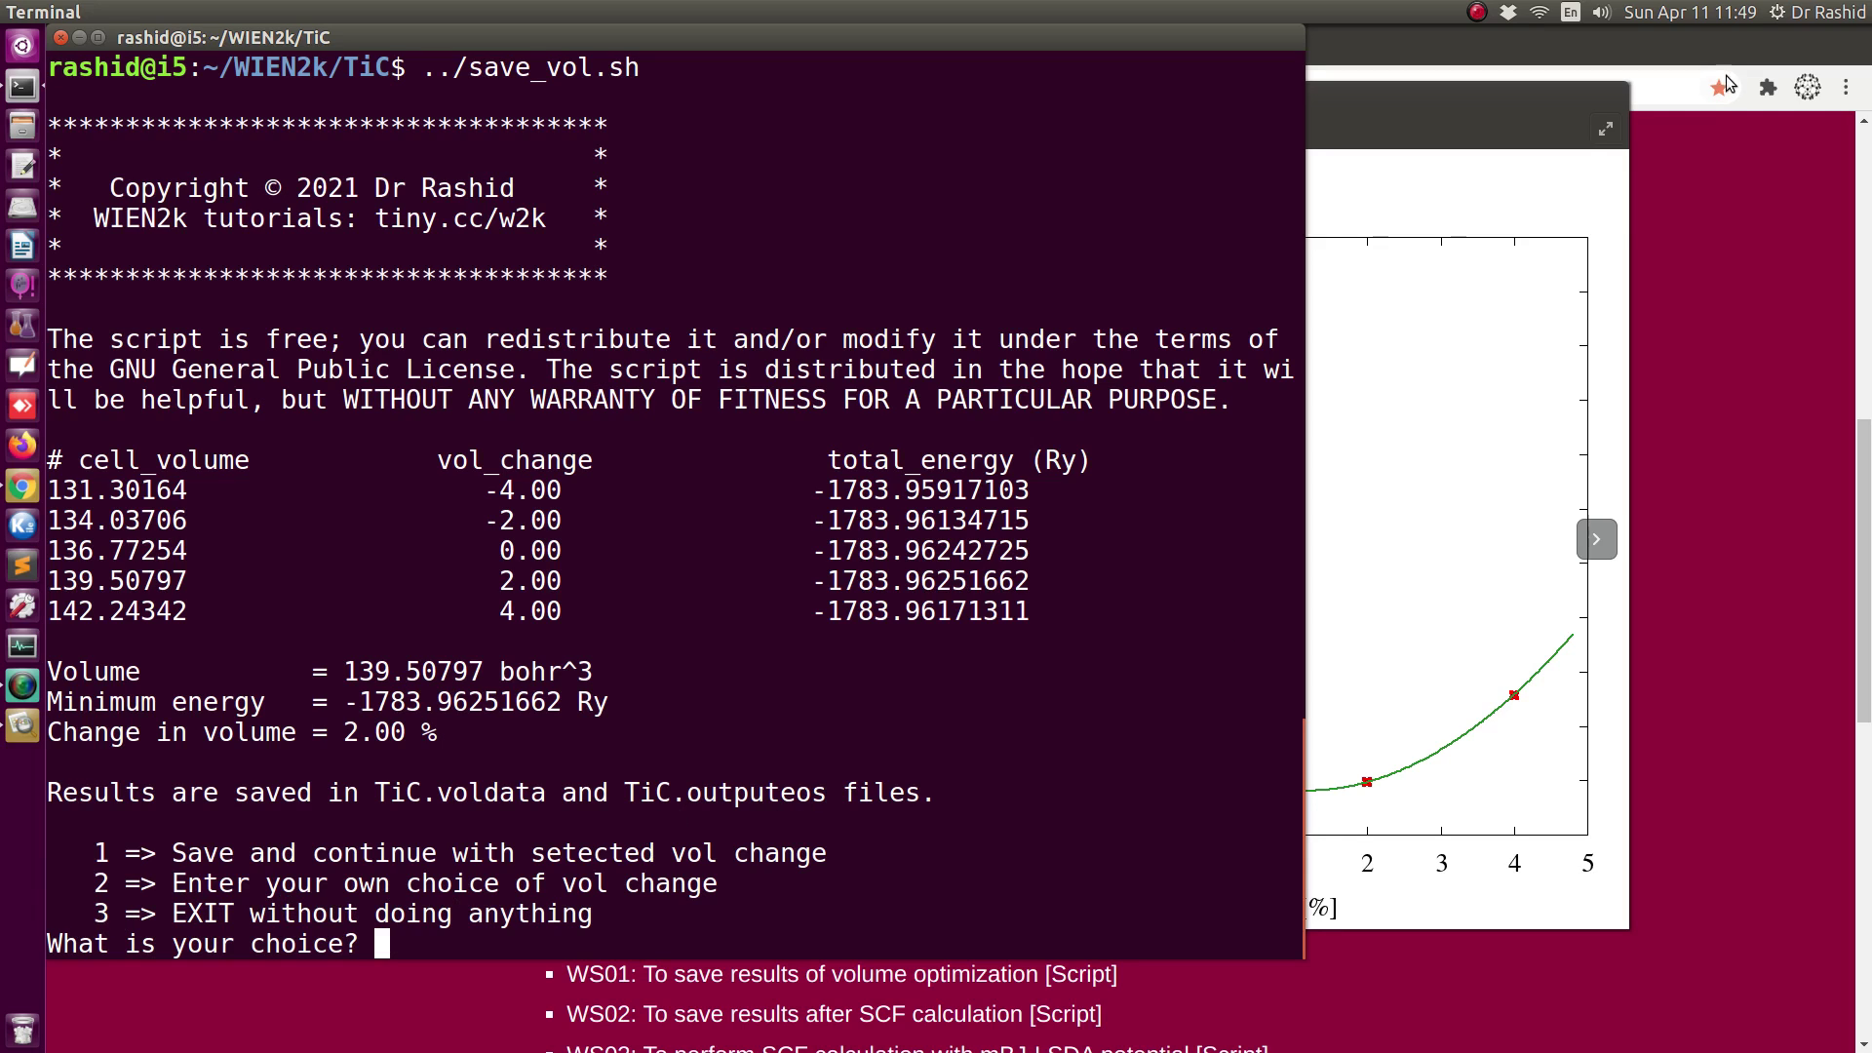
pyautogui.click(1480, 302)
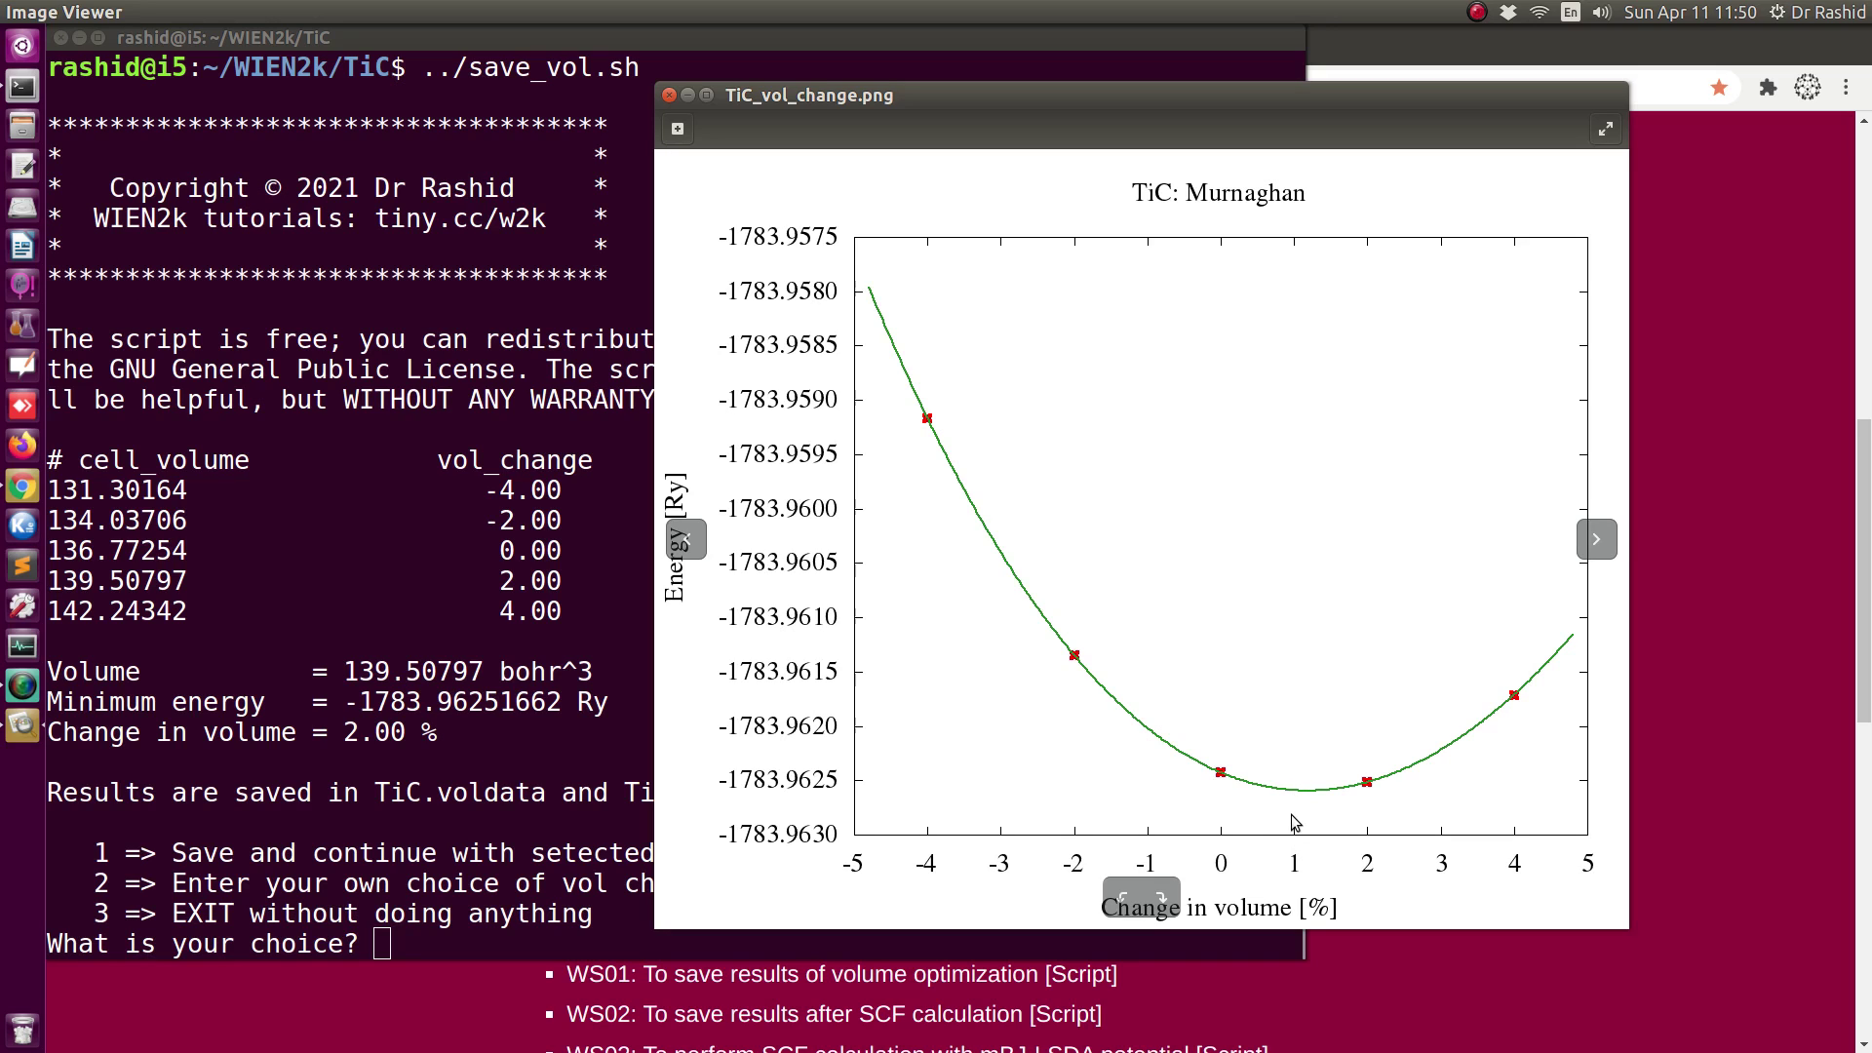
# Answer the script with choice 3 to exit without doing anything, and close the TiC_vol_change.png plot.
pyautogui.click(616, 707)
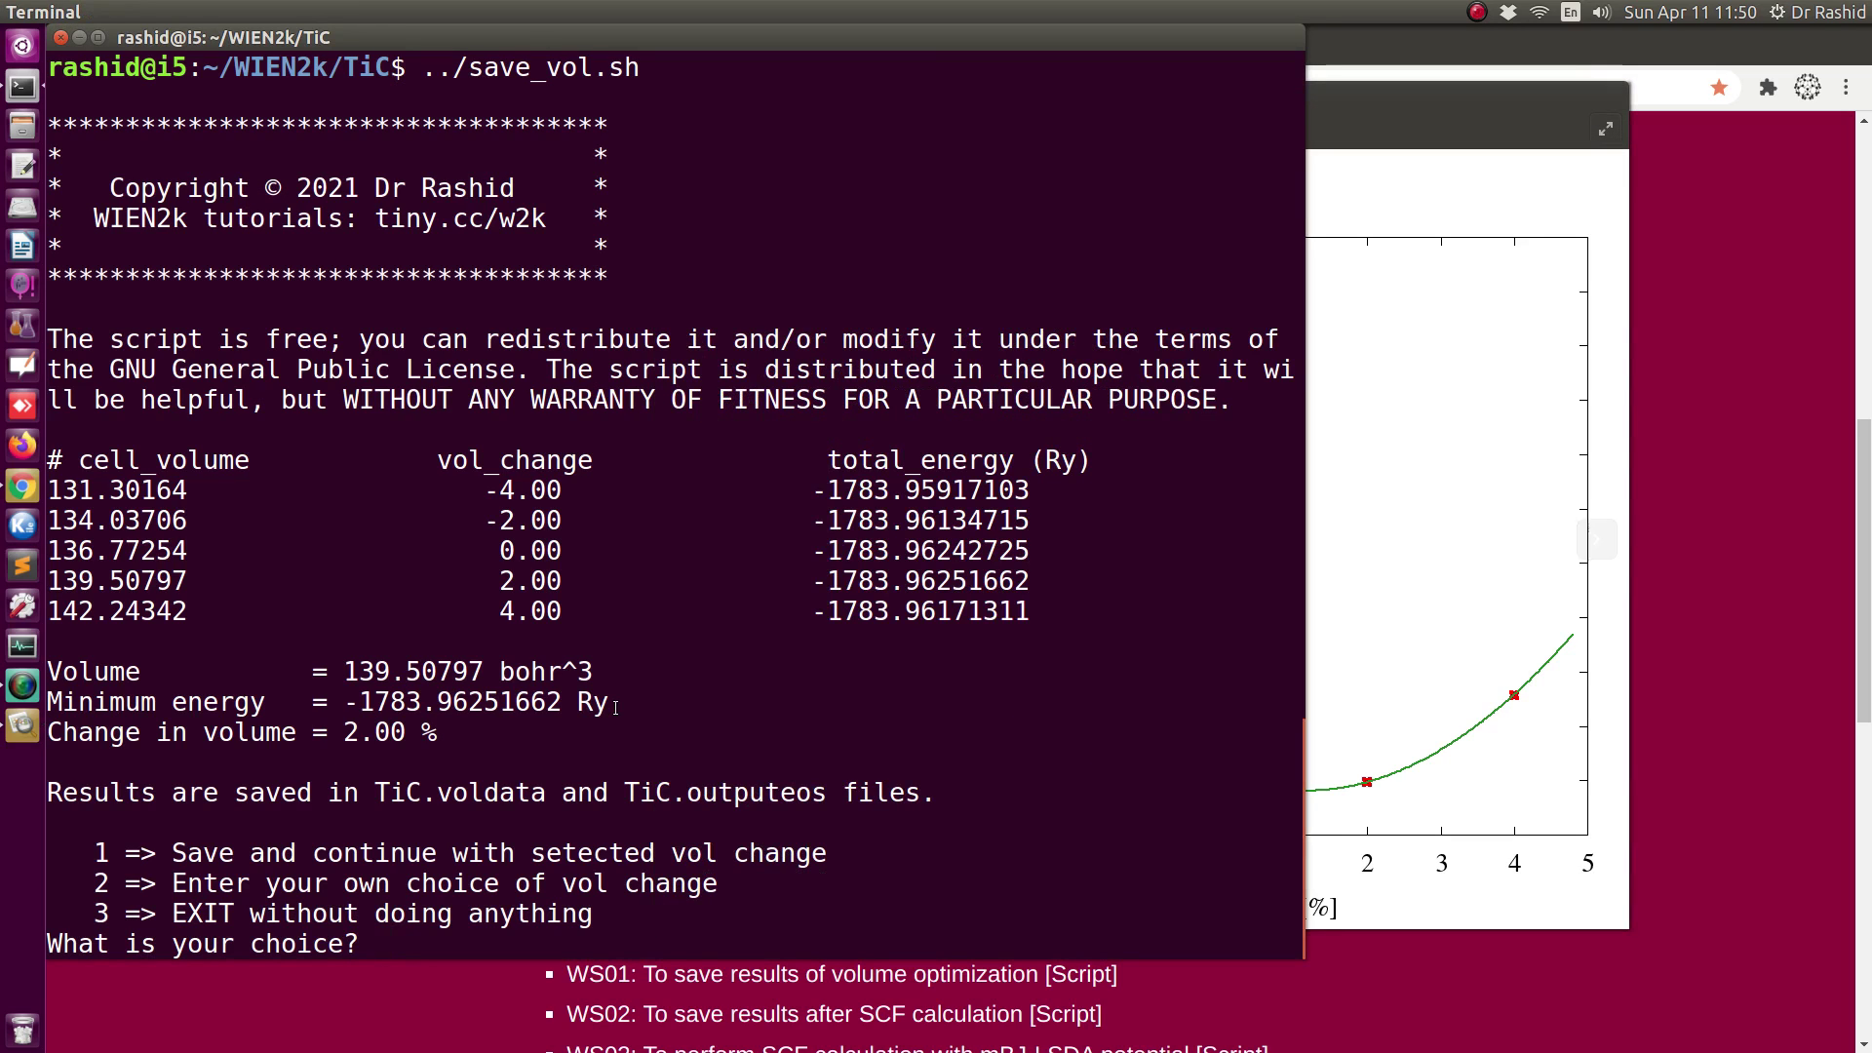
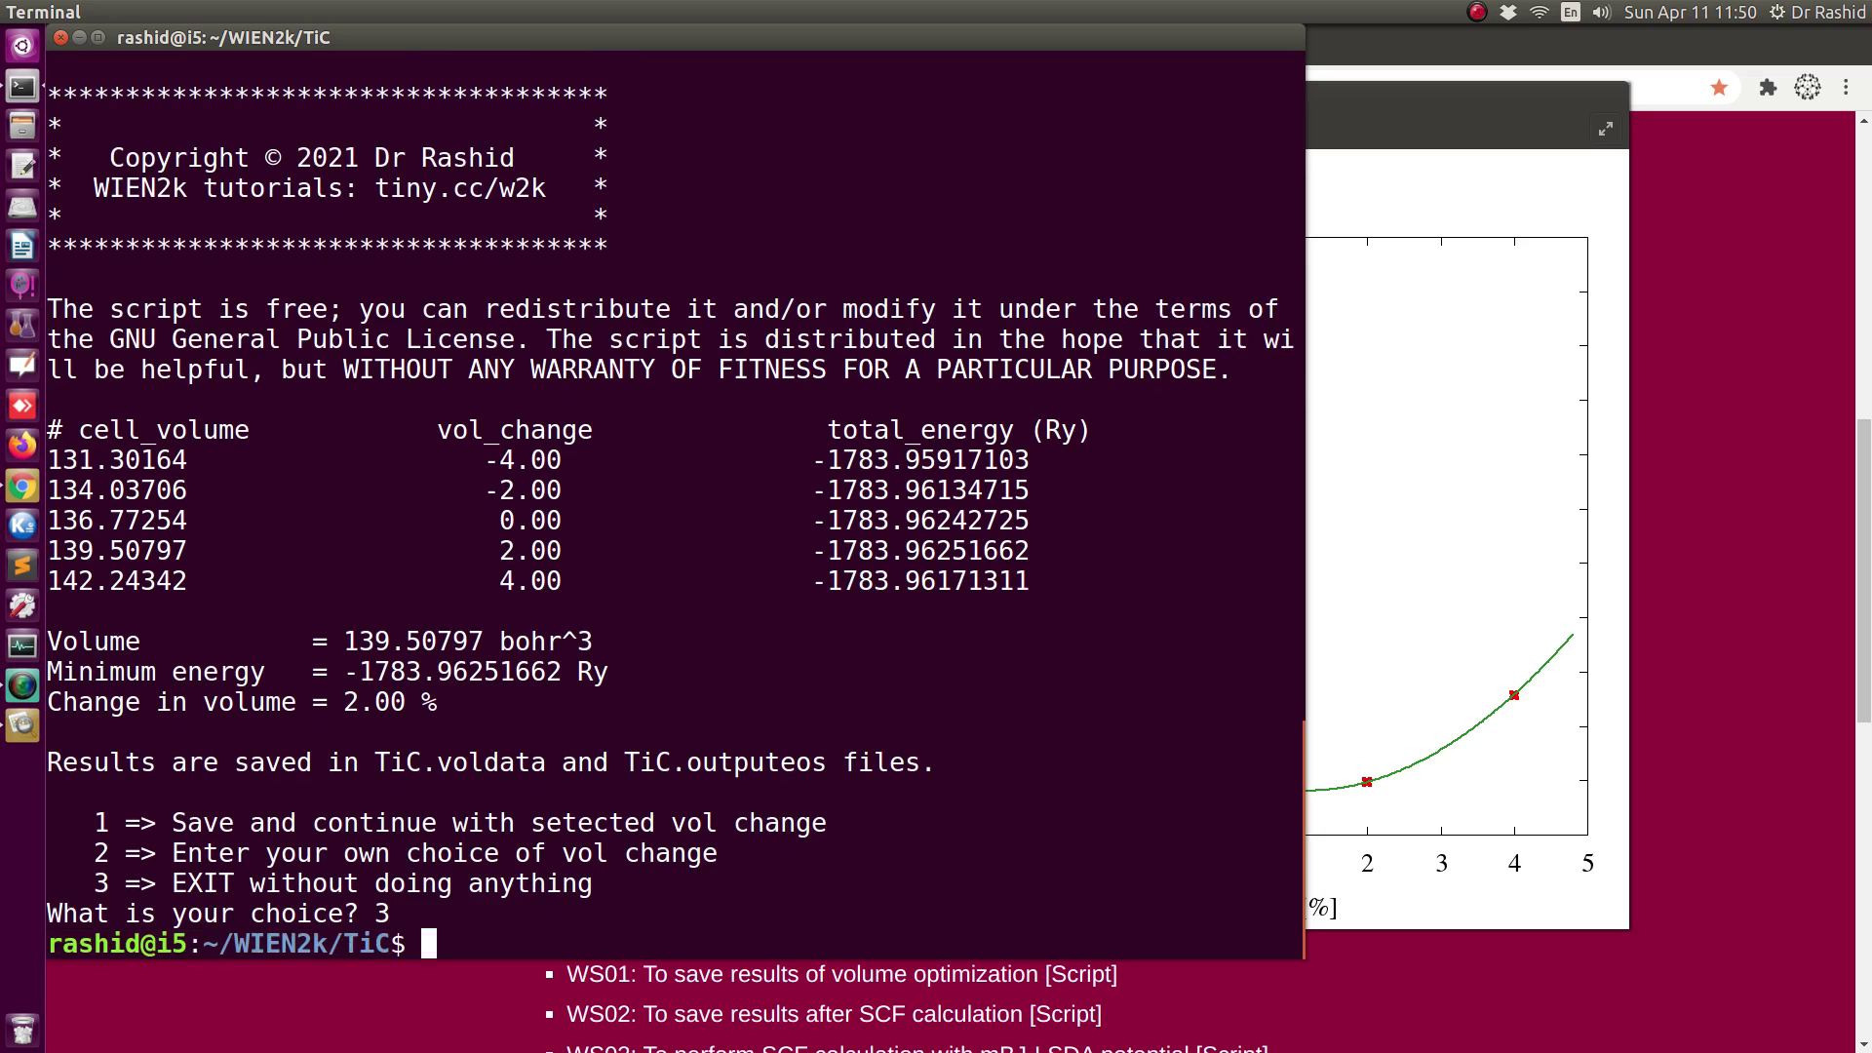
pyautogui.click(1472, 511)
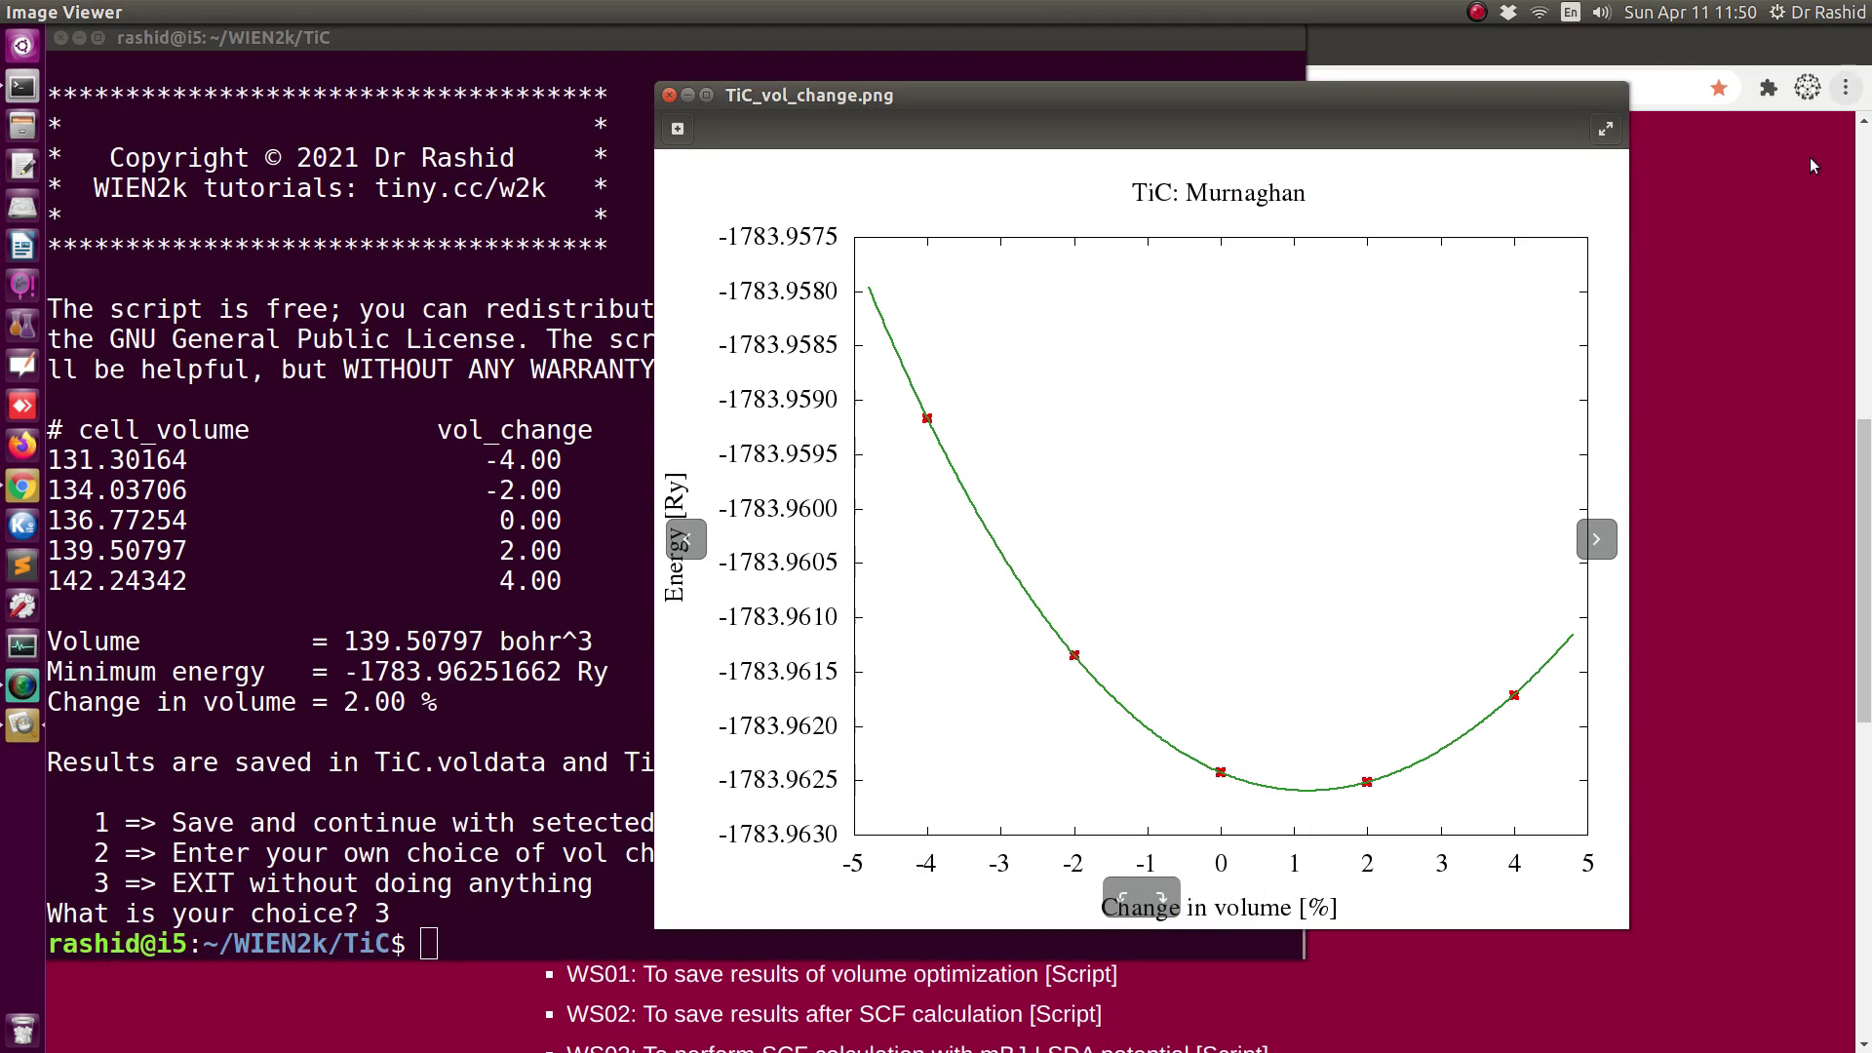
pyautogui.click(669, 94)
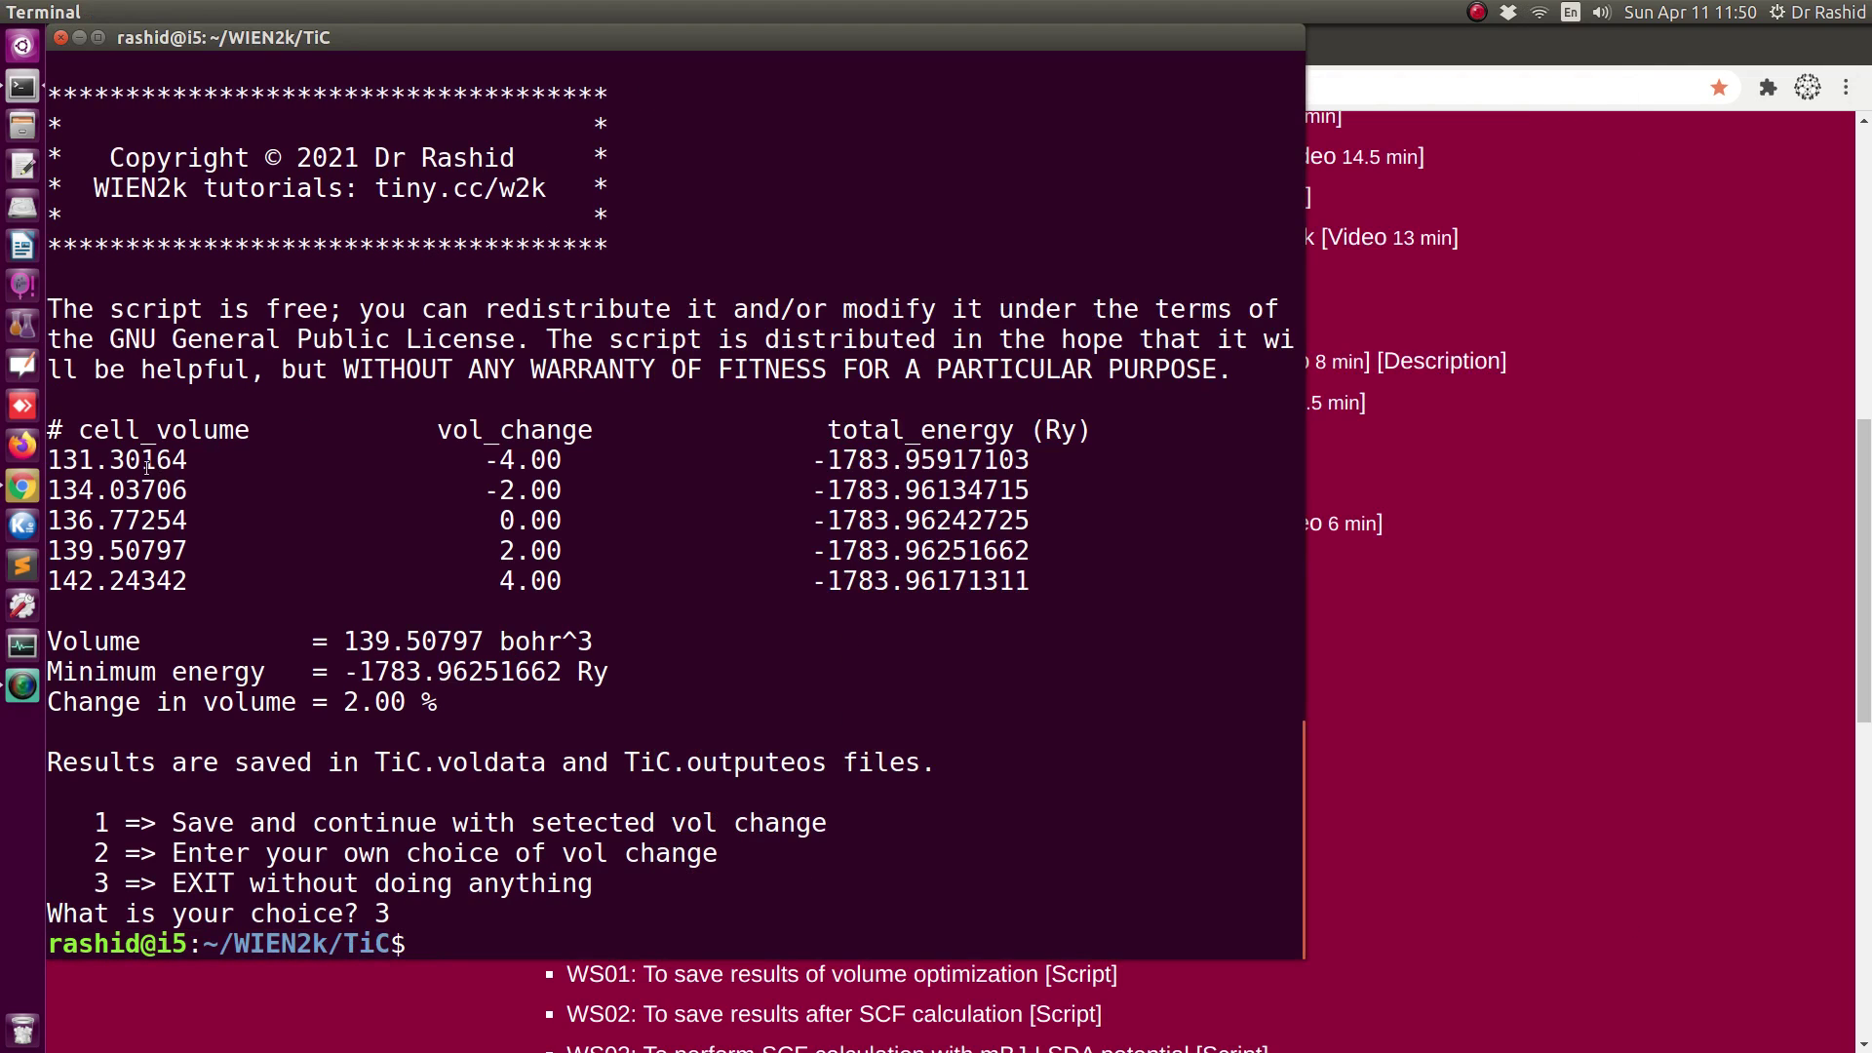
# Open the volume optimizer in the TiC w2web session and examine the TiC.struct and TiC_initial.struct sources for generating structure files.
pyautogui.click(21, 487)
pyautogui.click(402, 44)
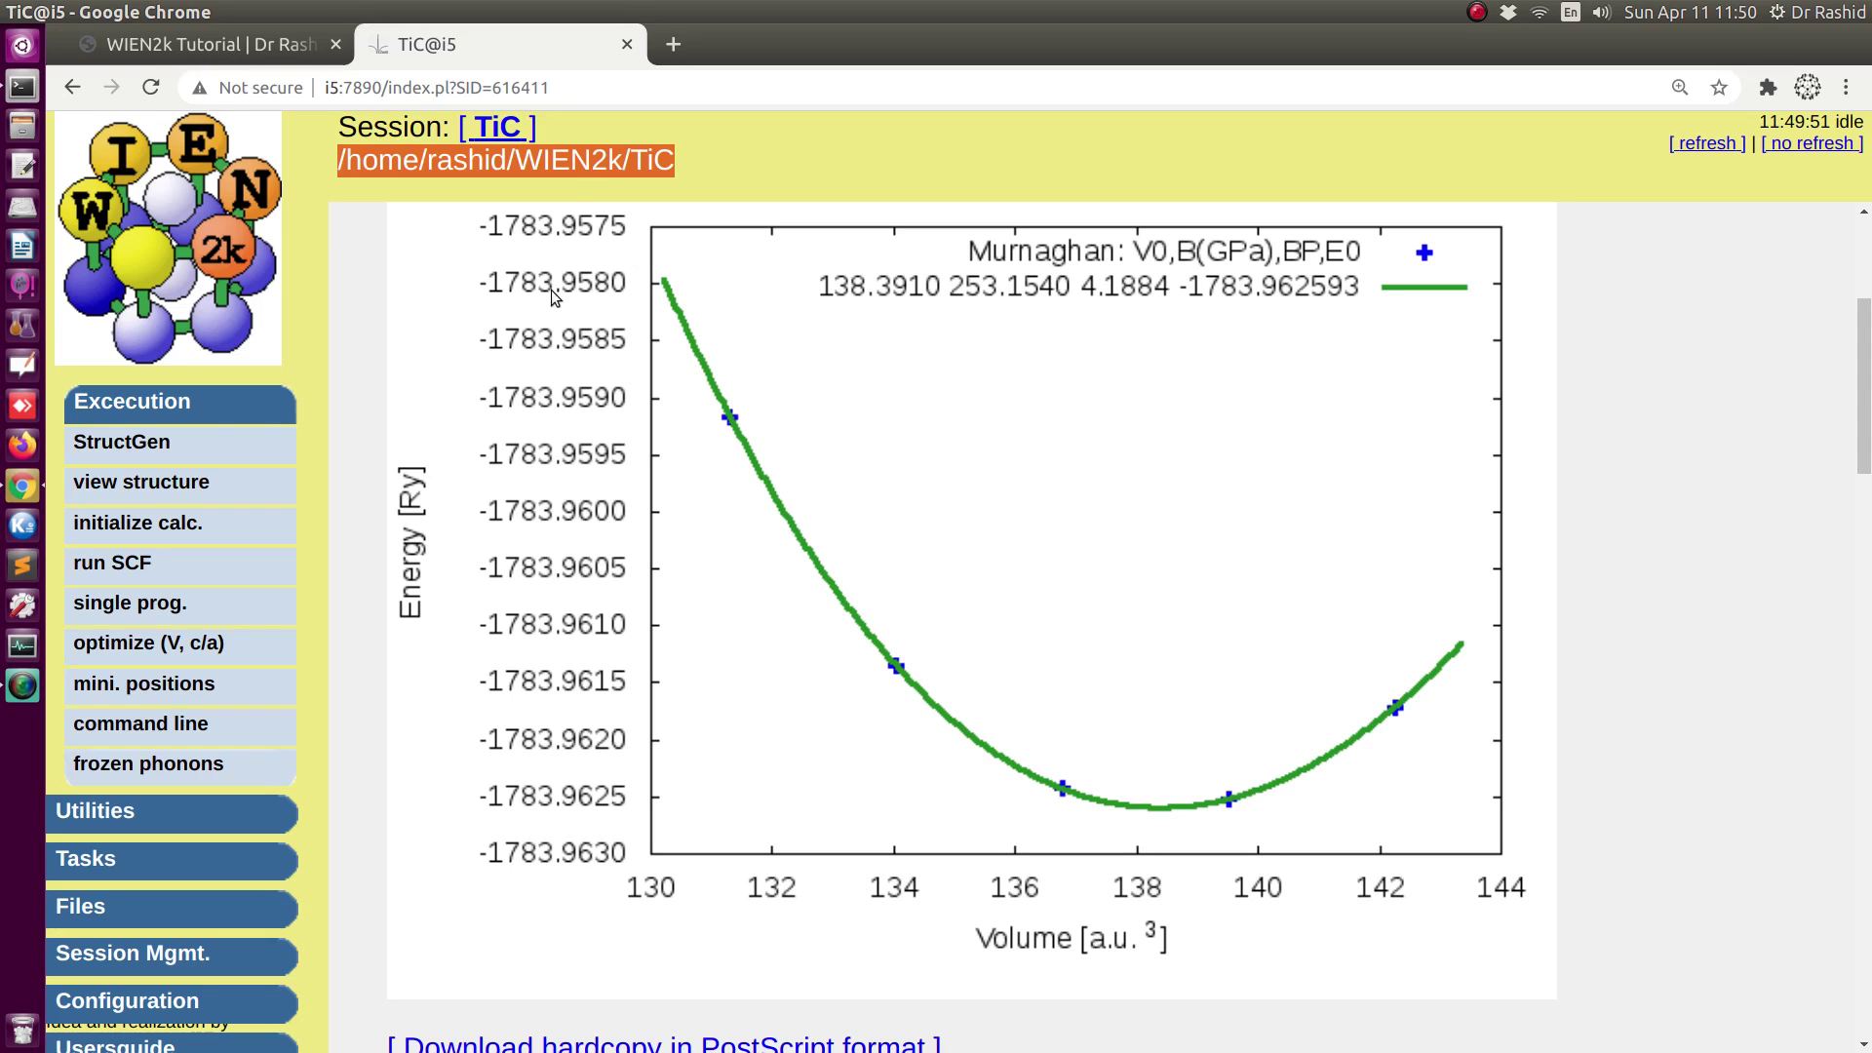
pyautogui.click(127, 638)
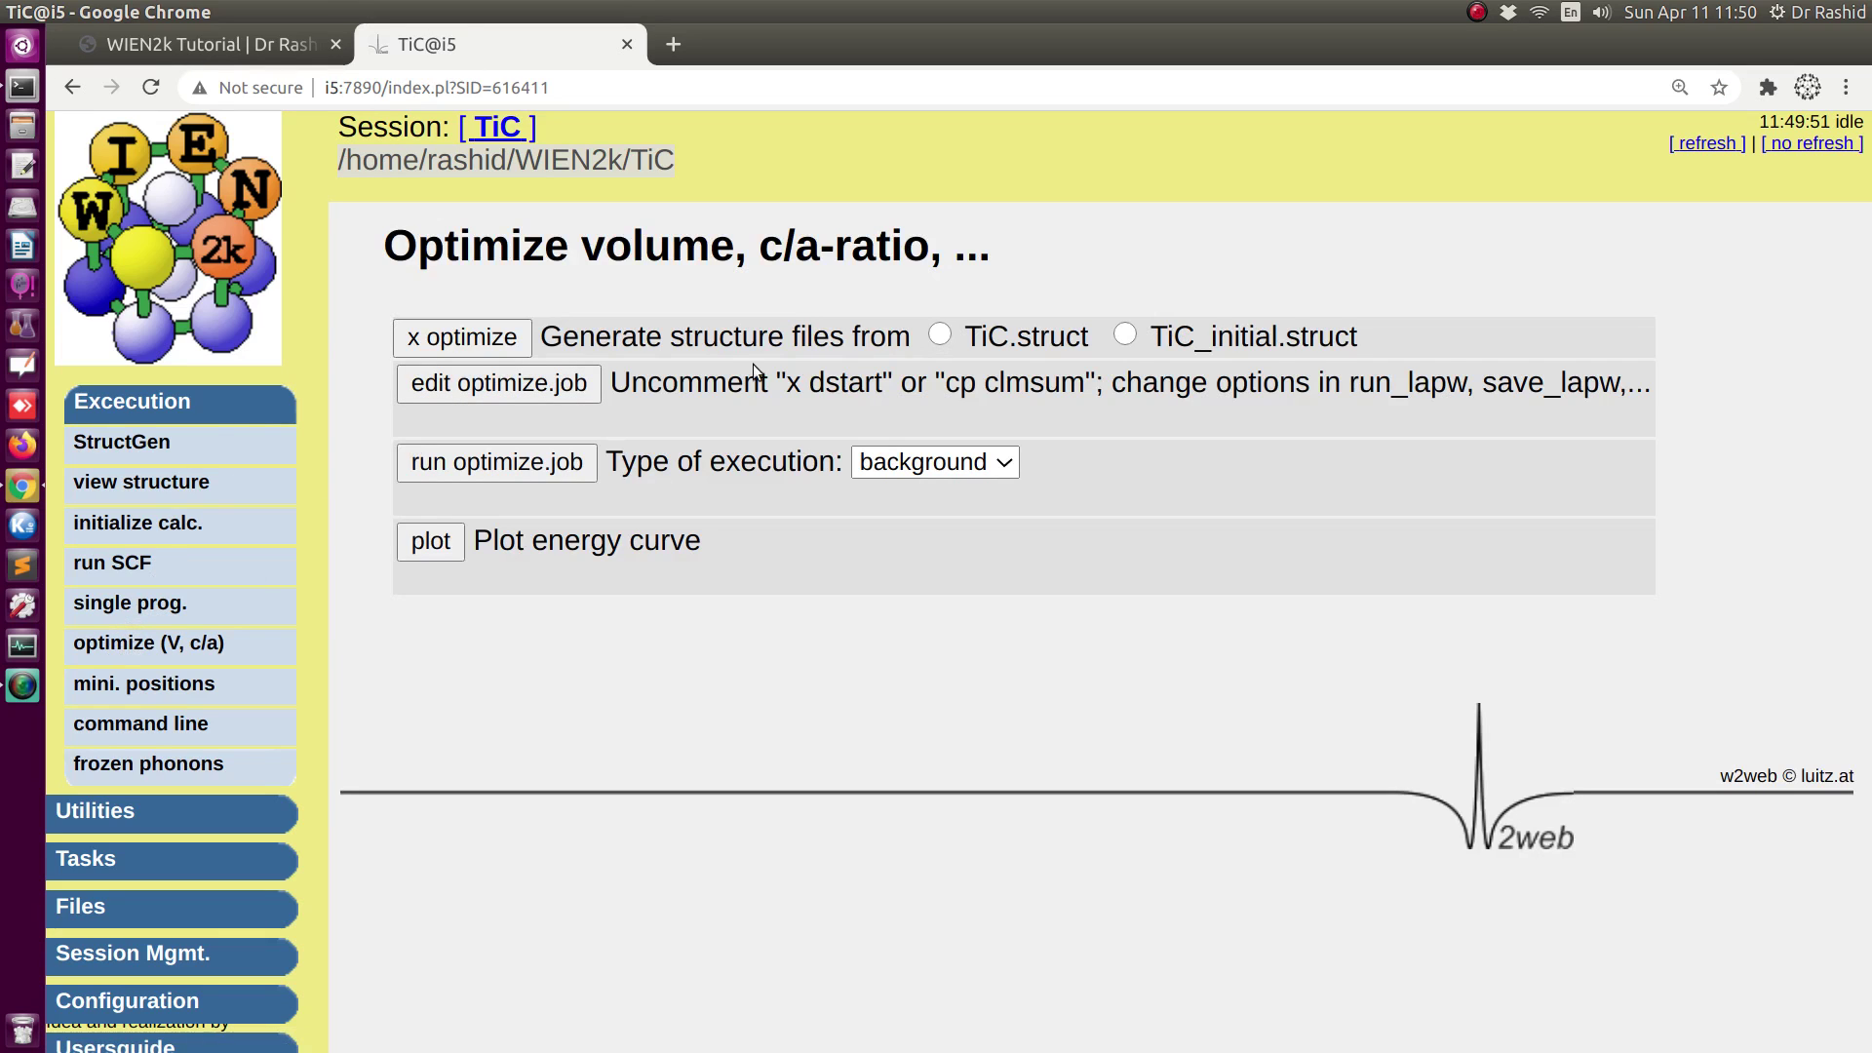
pyautogui.moveTo(970, 336); pyautogui.dragTo(1100, 342)
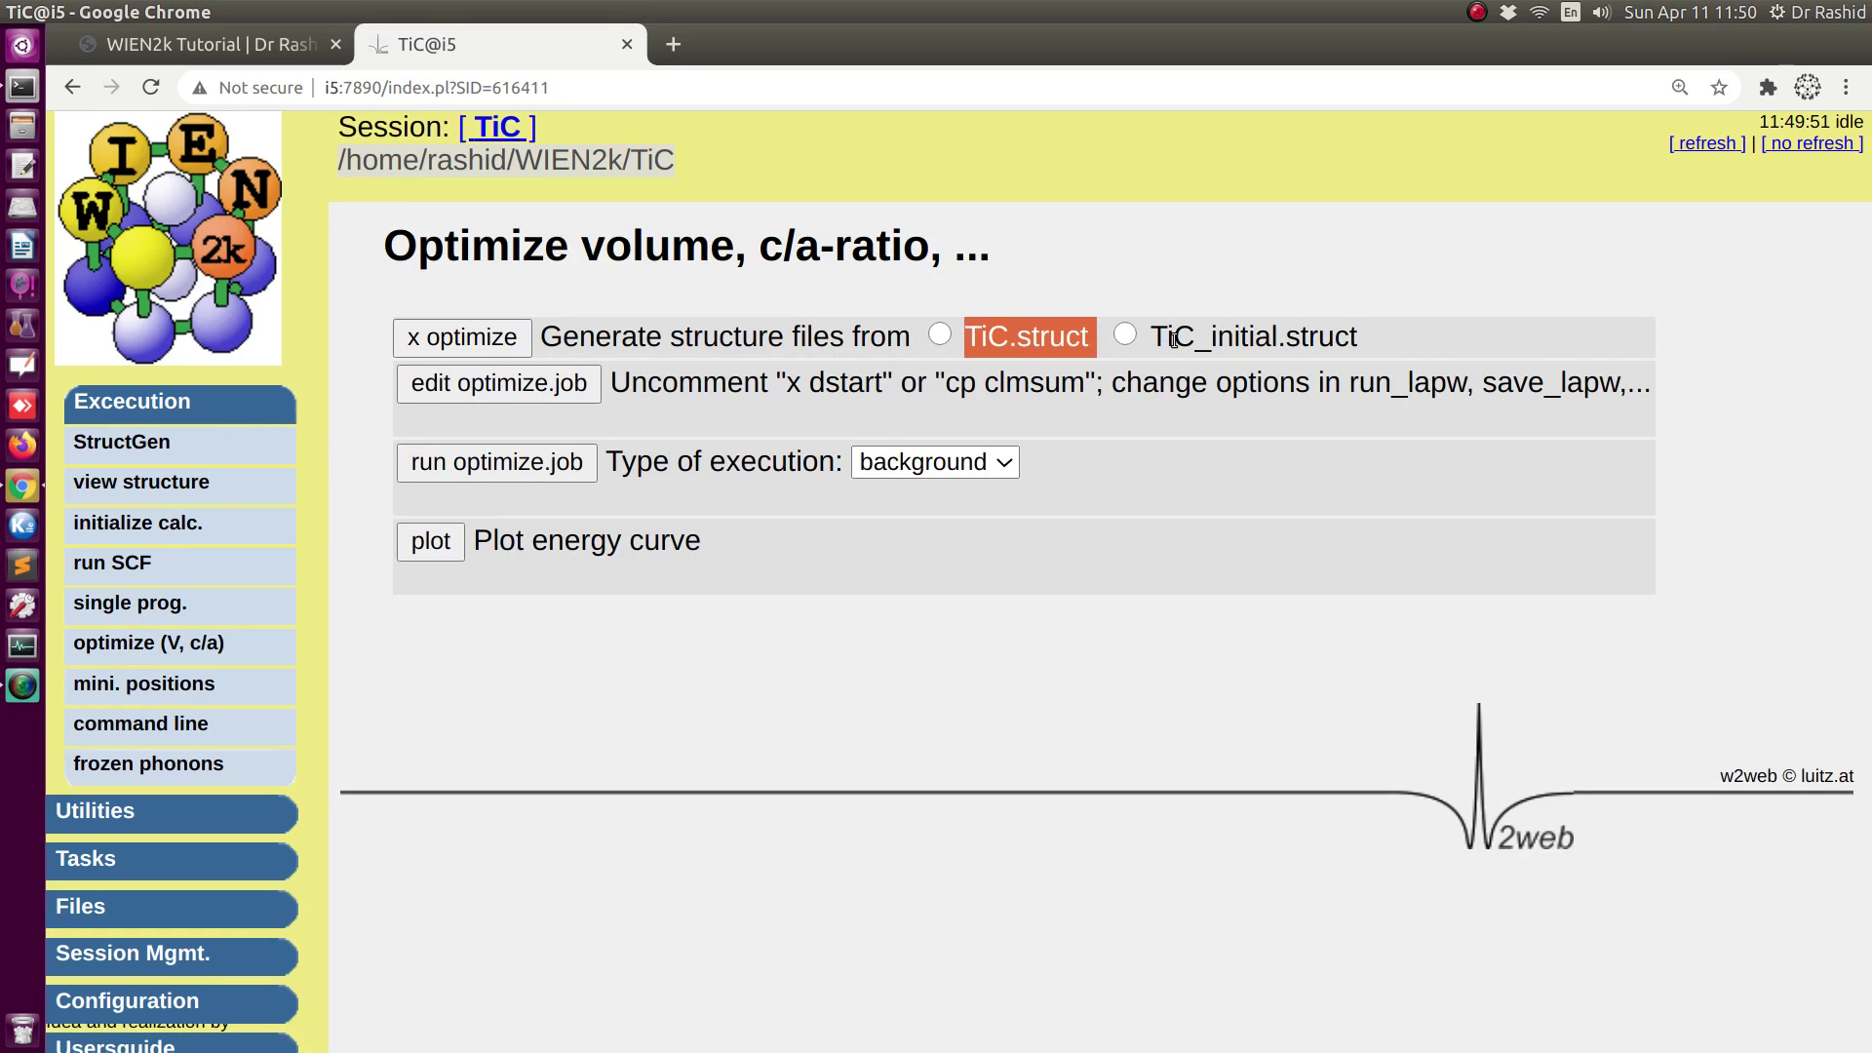
pyautogui.click(992, 337)
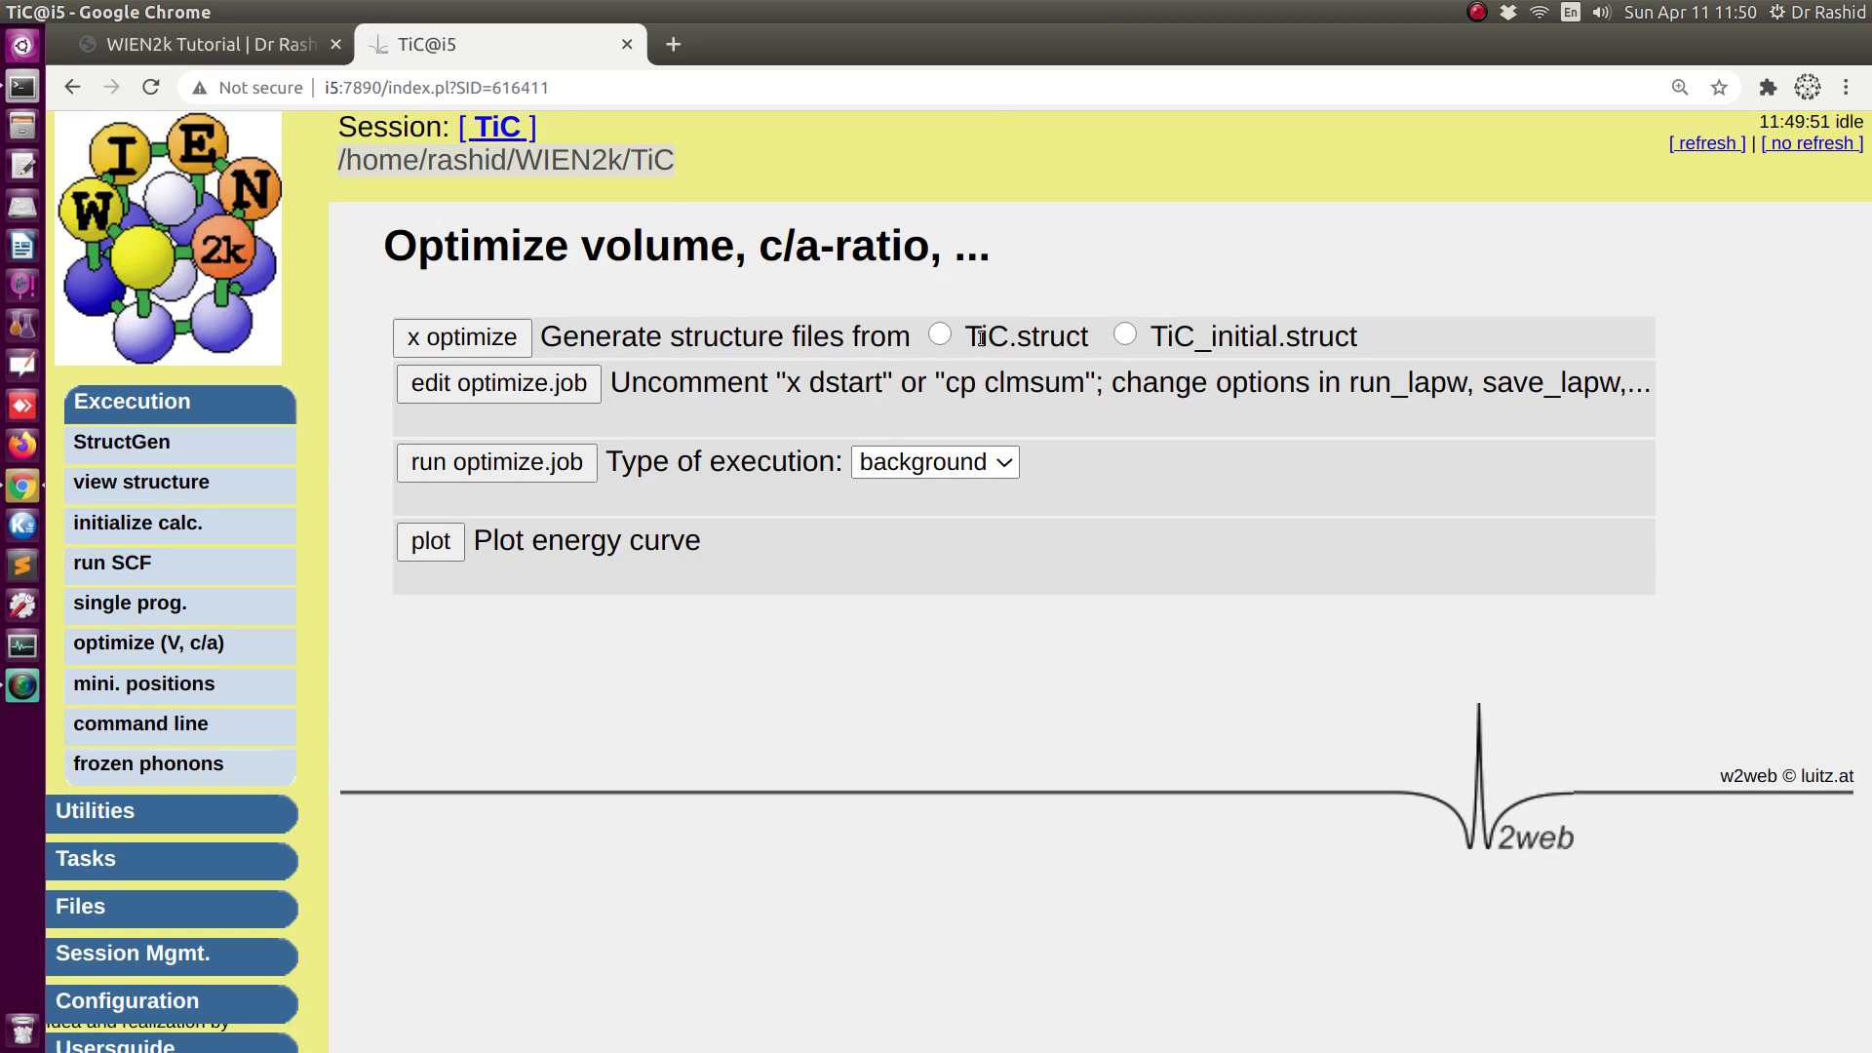
pyautogui.moveTo(976, 337); pyautogui.dragTo(1339, 345)
pyautogui.click(1157, 337)
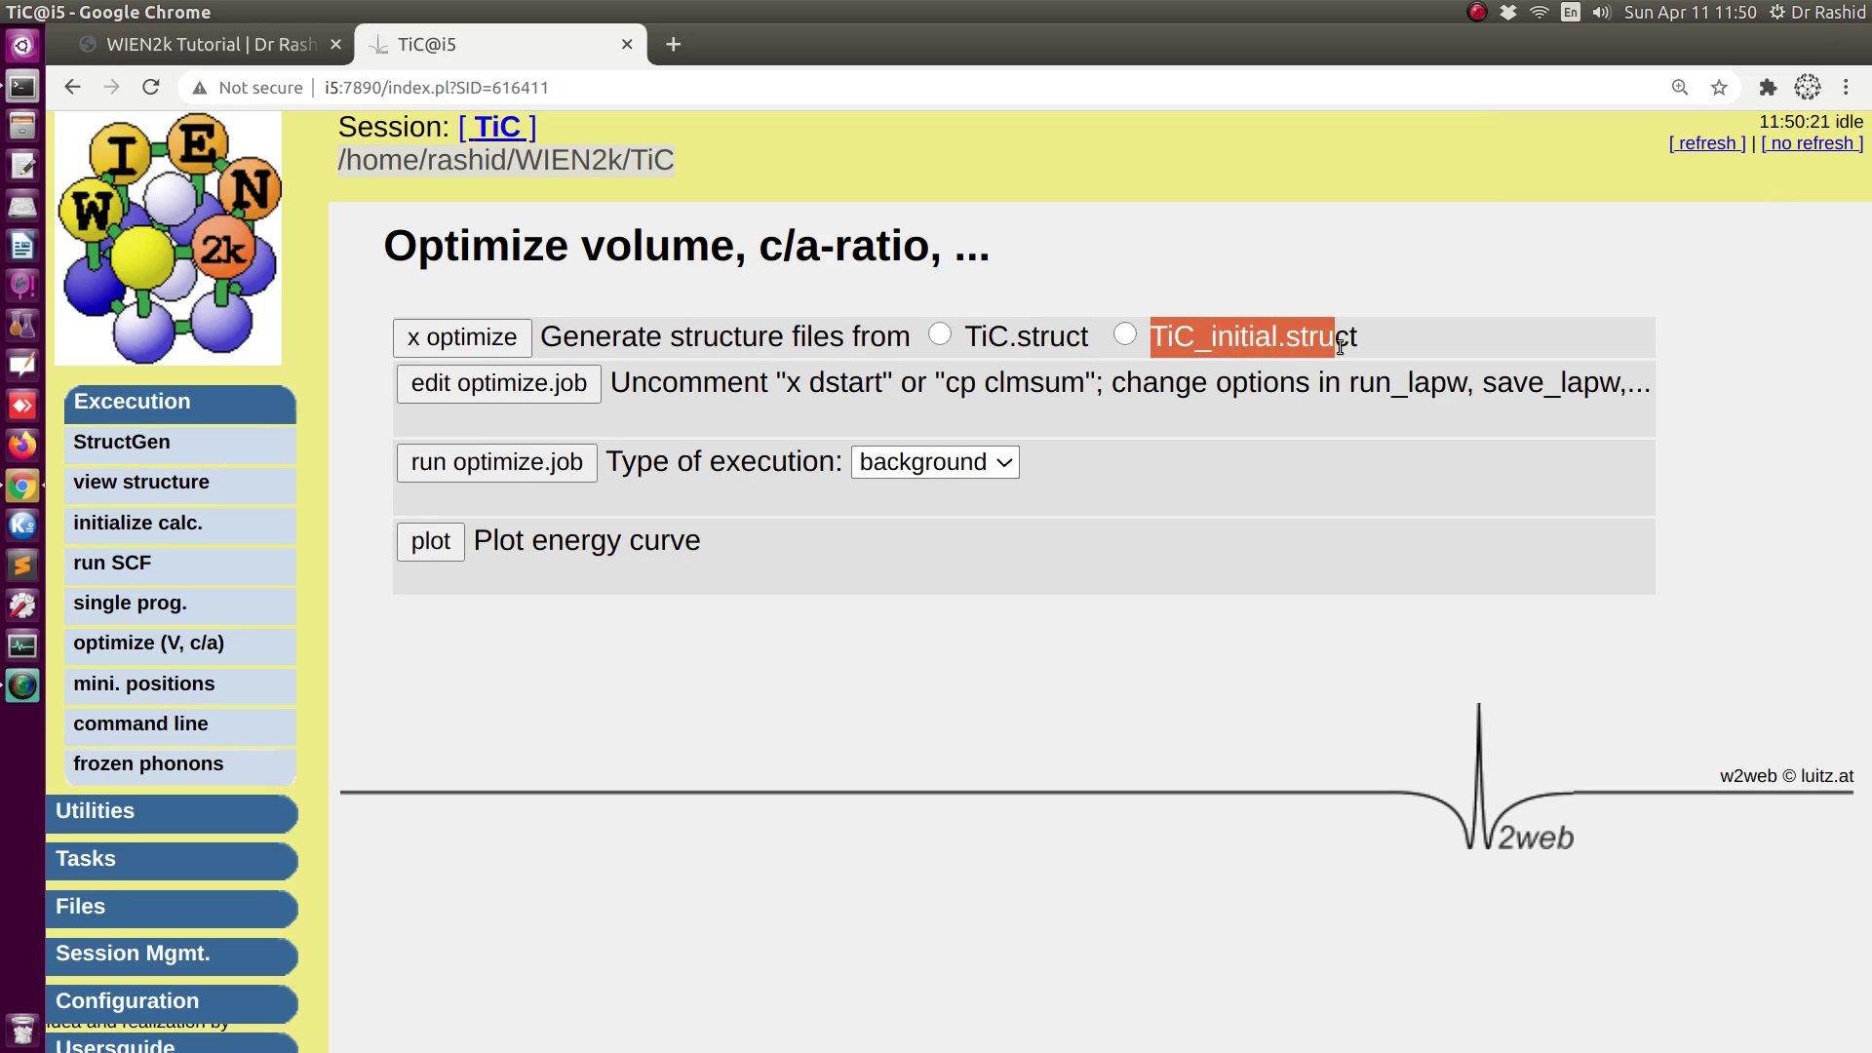
pyautogui.click(1263, 339)
pyautogui.moveTo(1158, 337); pyautogui.dragTo(1367, 336)
pyautogui.moveTo(972, 338); pyautogui.dragTo(1084, 338)
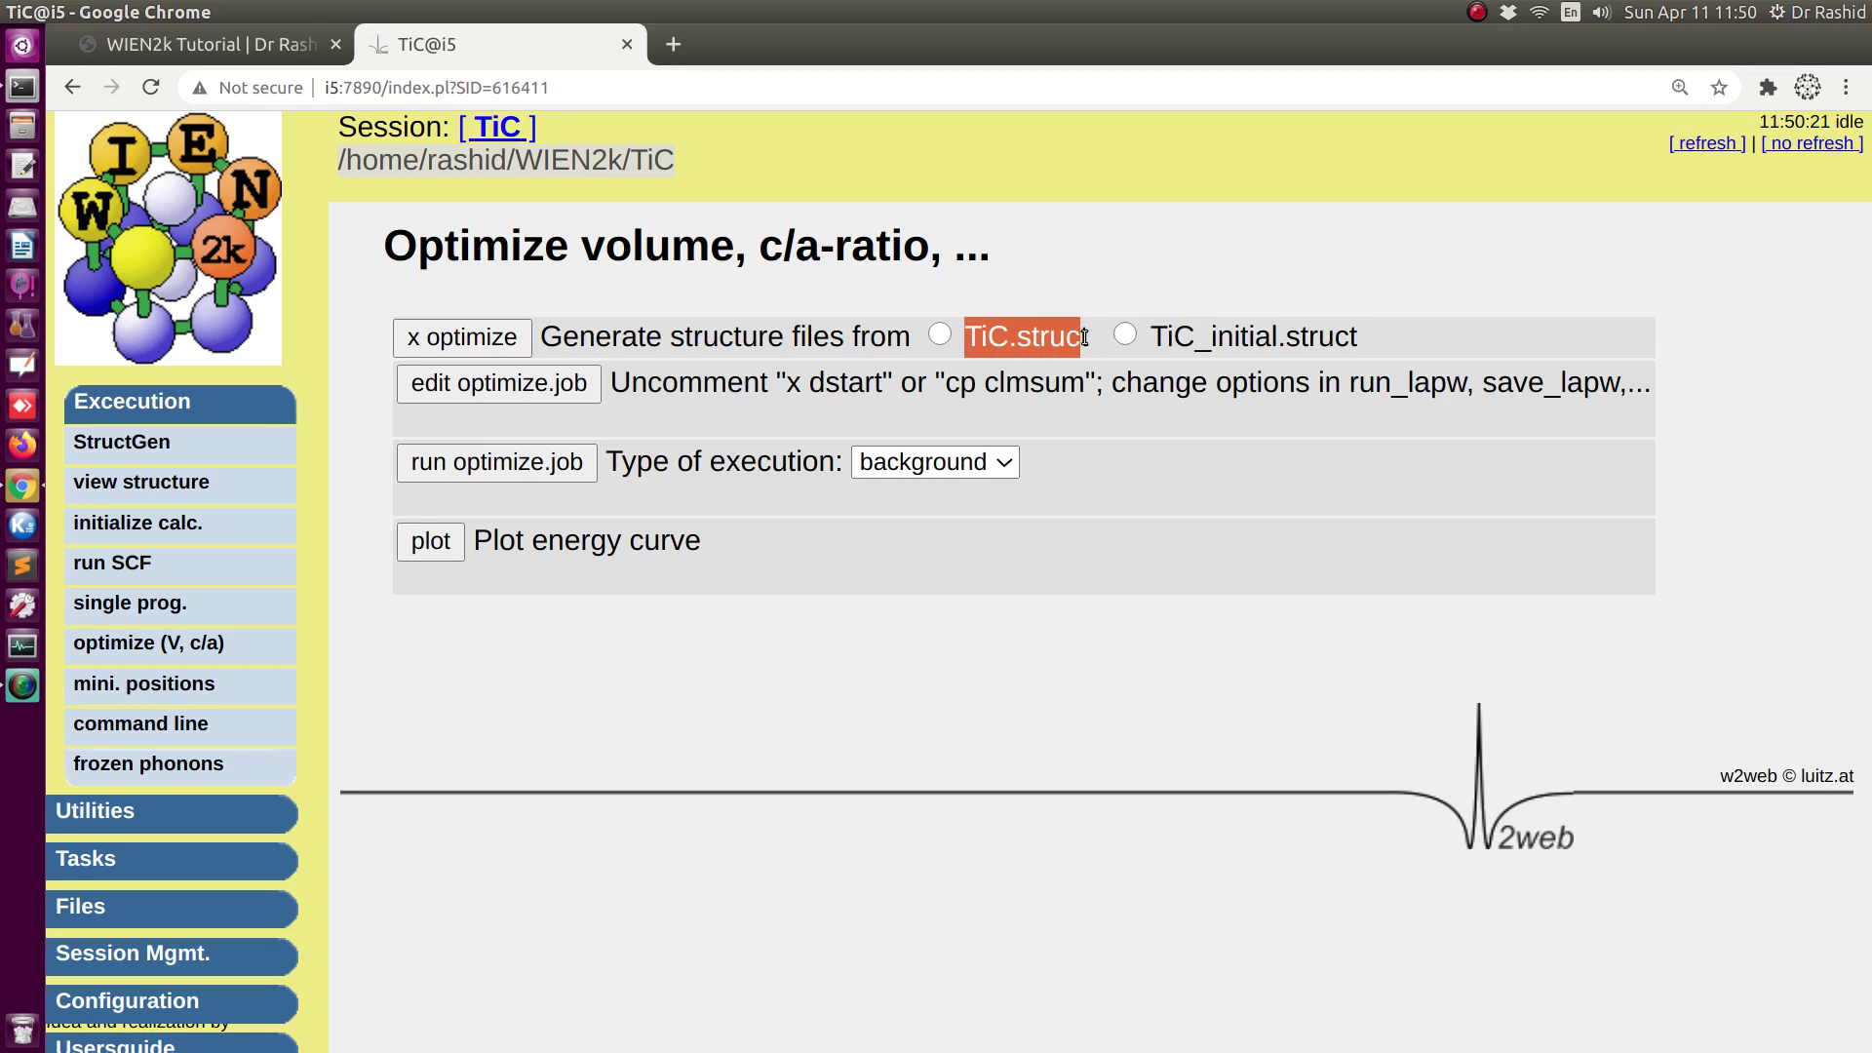
pyautogui.click(982, 338)
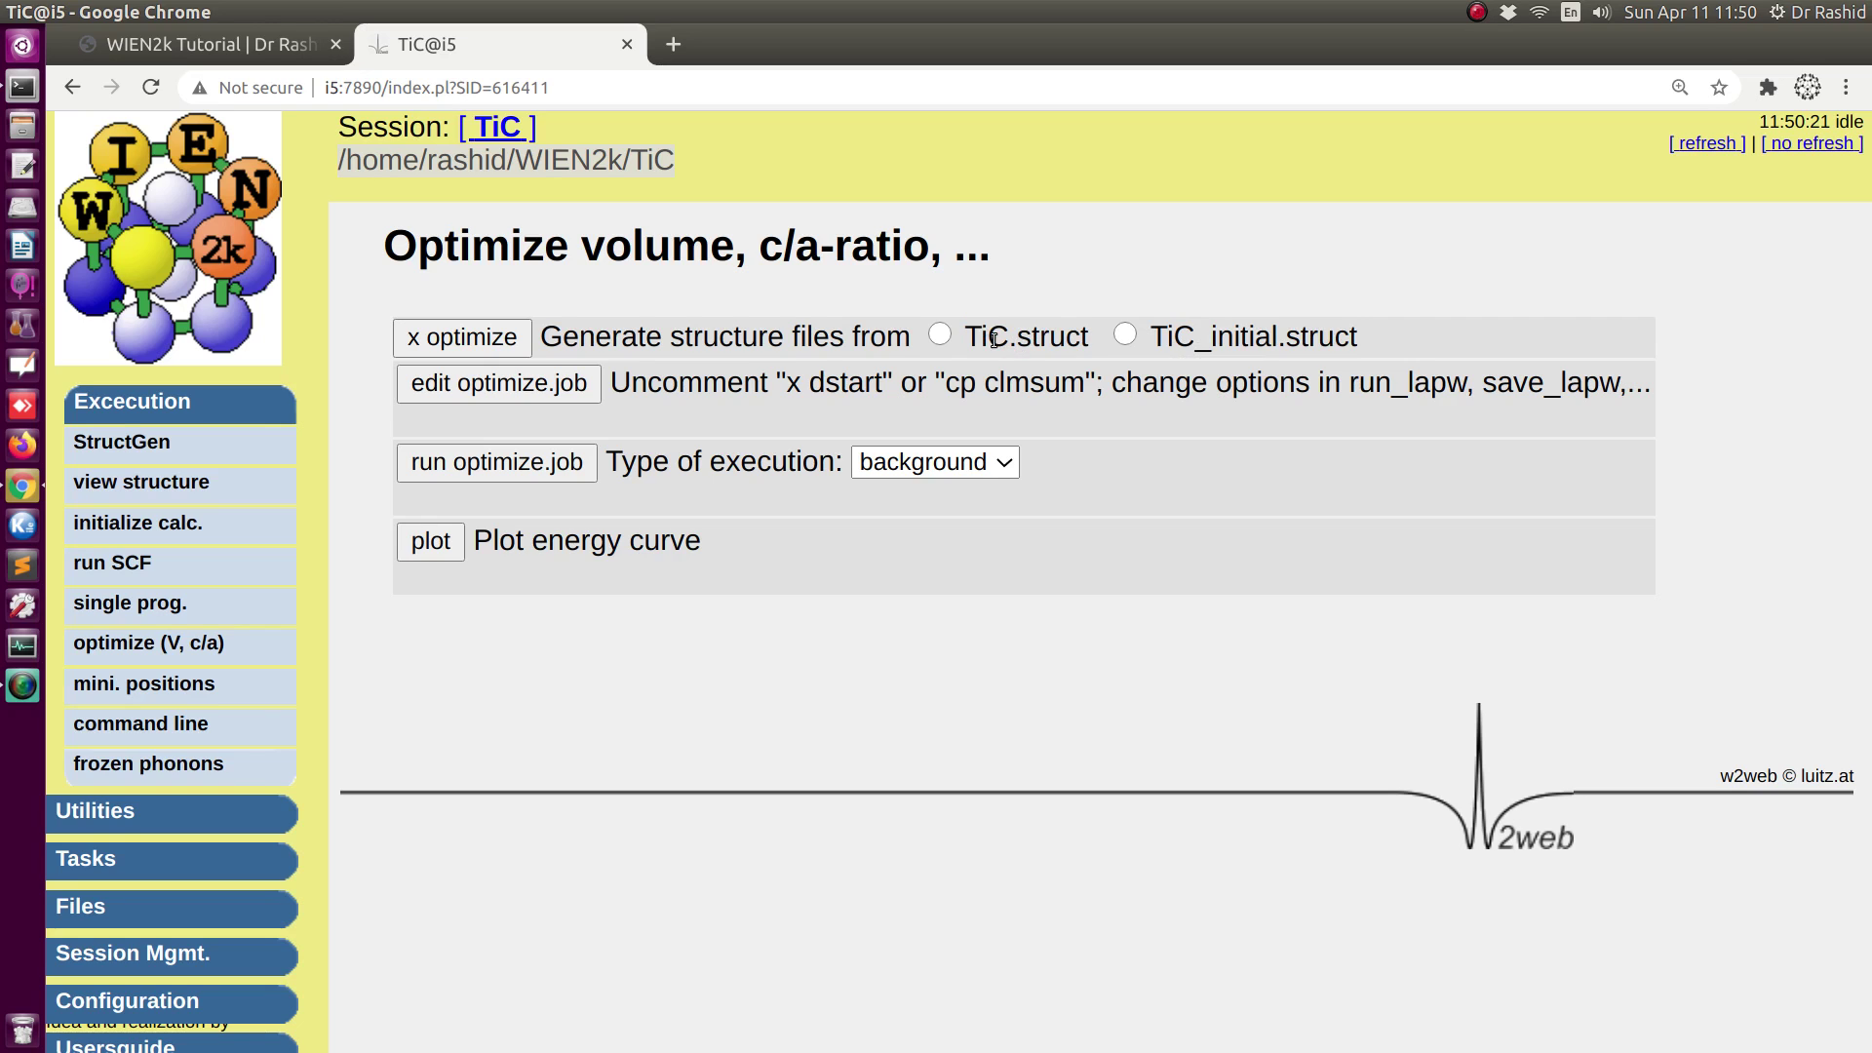
pyautogui.moveTo(972, 338); pyautogui.dragTo(1062, 337)
# List the structure files with lst in the terminal and compare them with the TiC.struct source offered in the volume optimizer.
pyautogui.hotkey('alt', 'Tab')
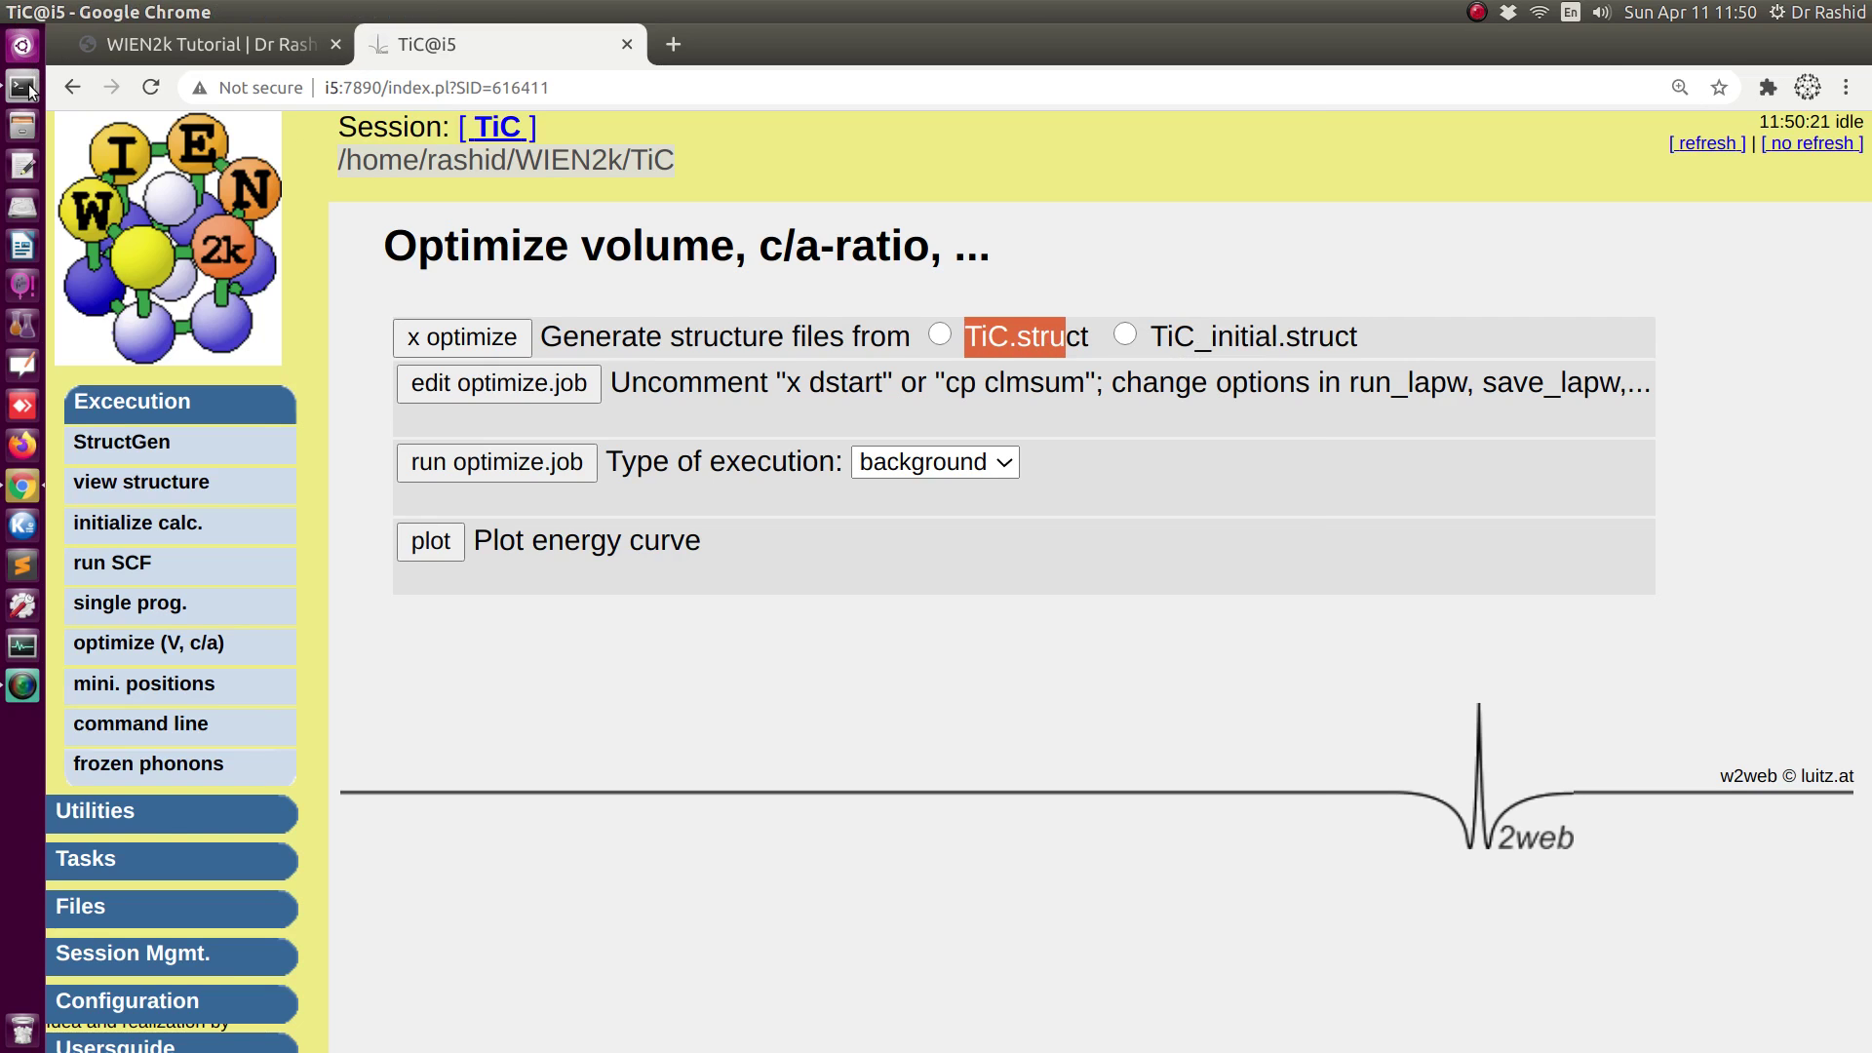
pyautogui.write('lst')
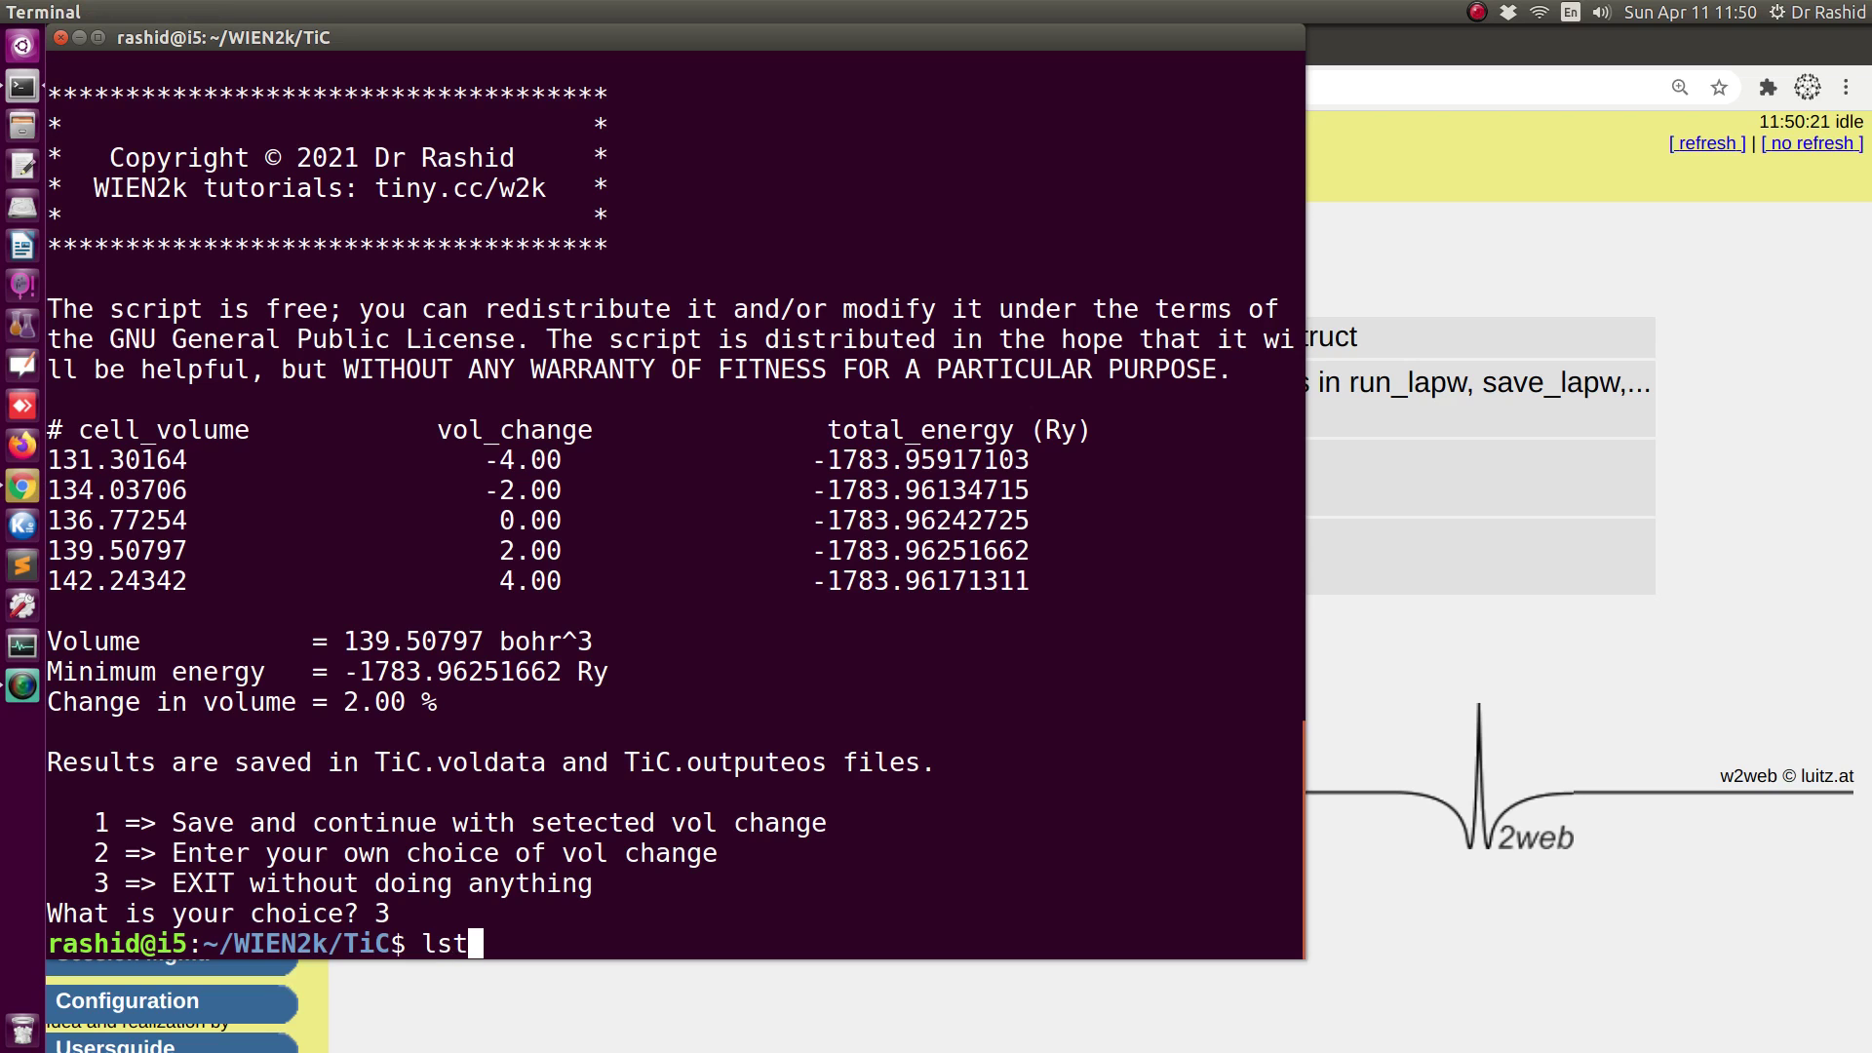
pyautogui.press('Return')
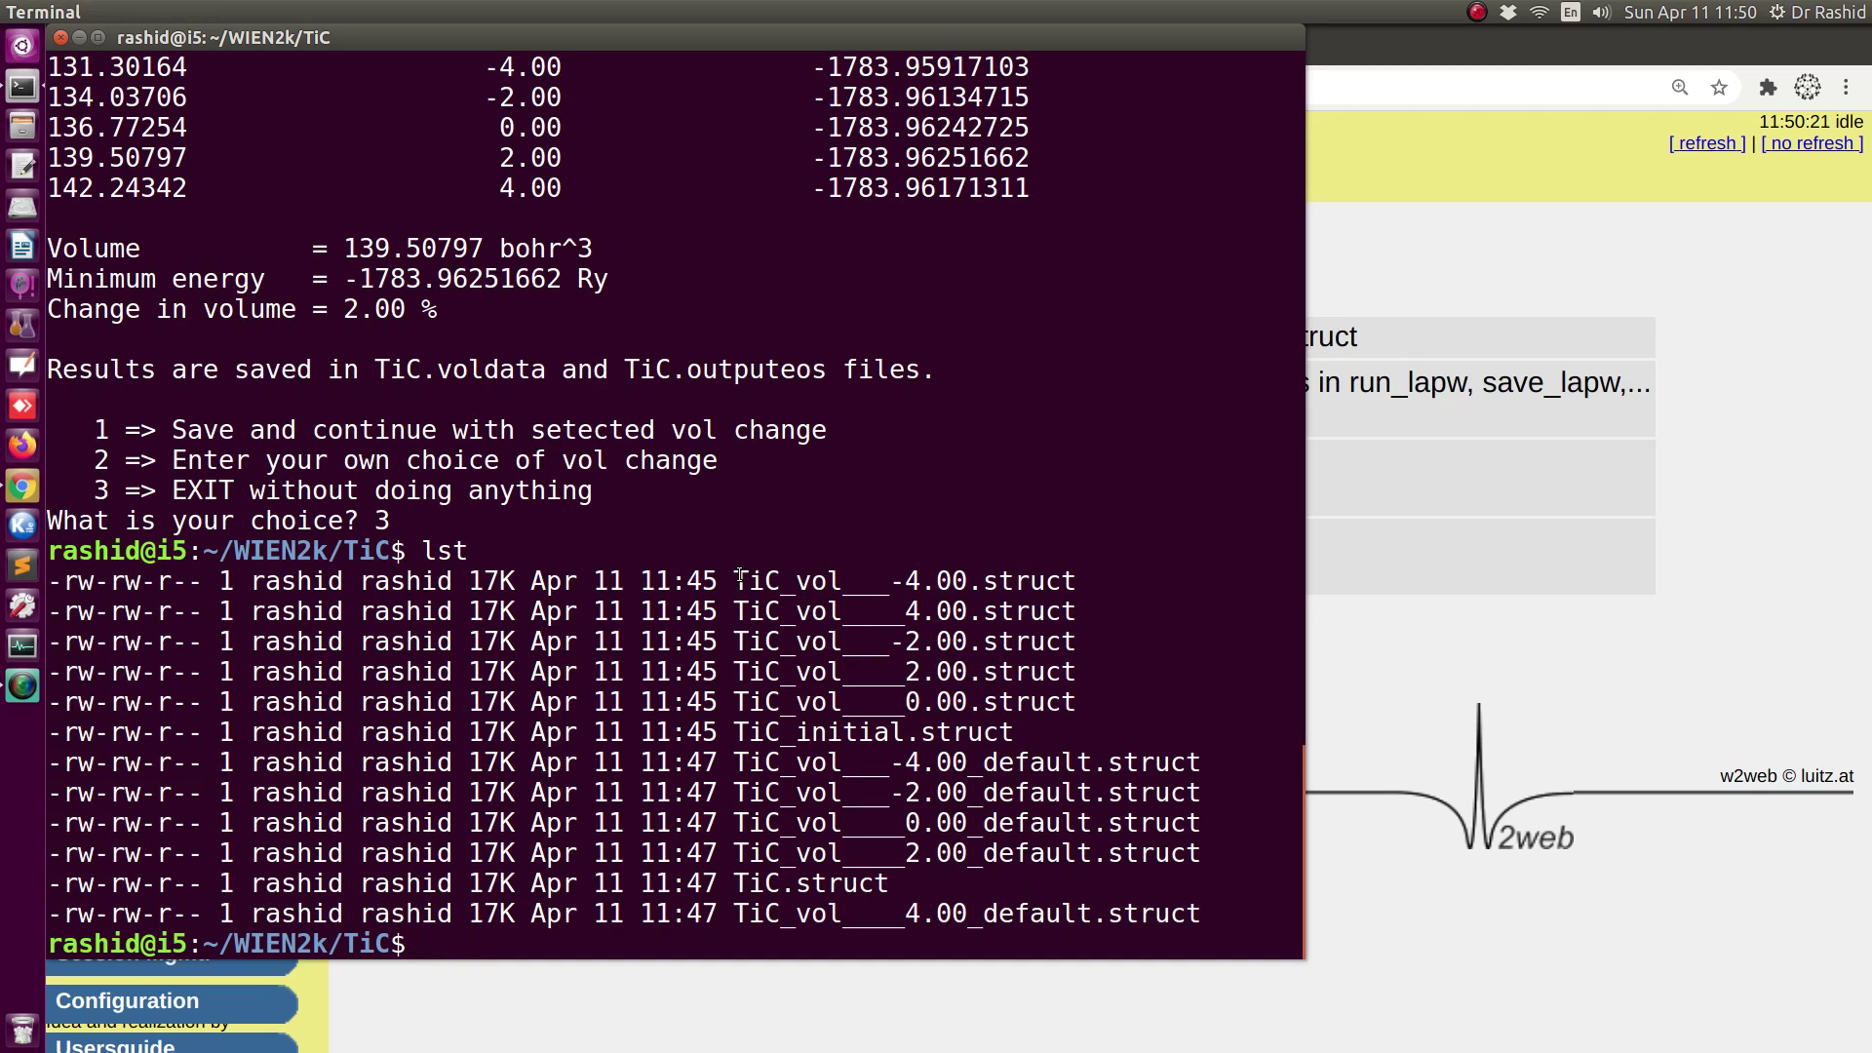
pyautogui.moveTo(736, 576); pyautogui.dragTo(1053, 575)
pyautogui.click(1053, 575)
pyautogui.click(1486, 269)
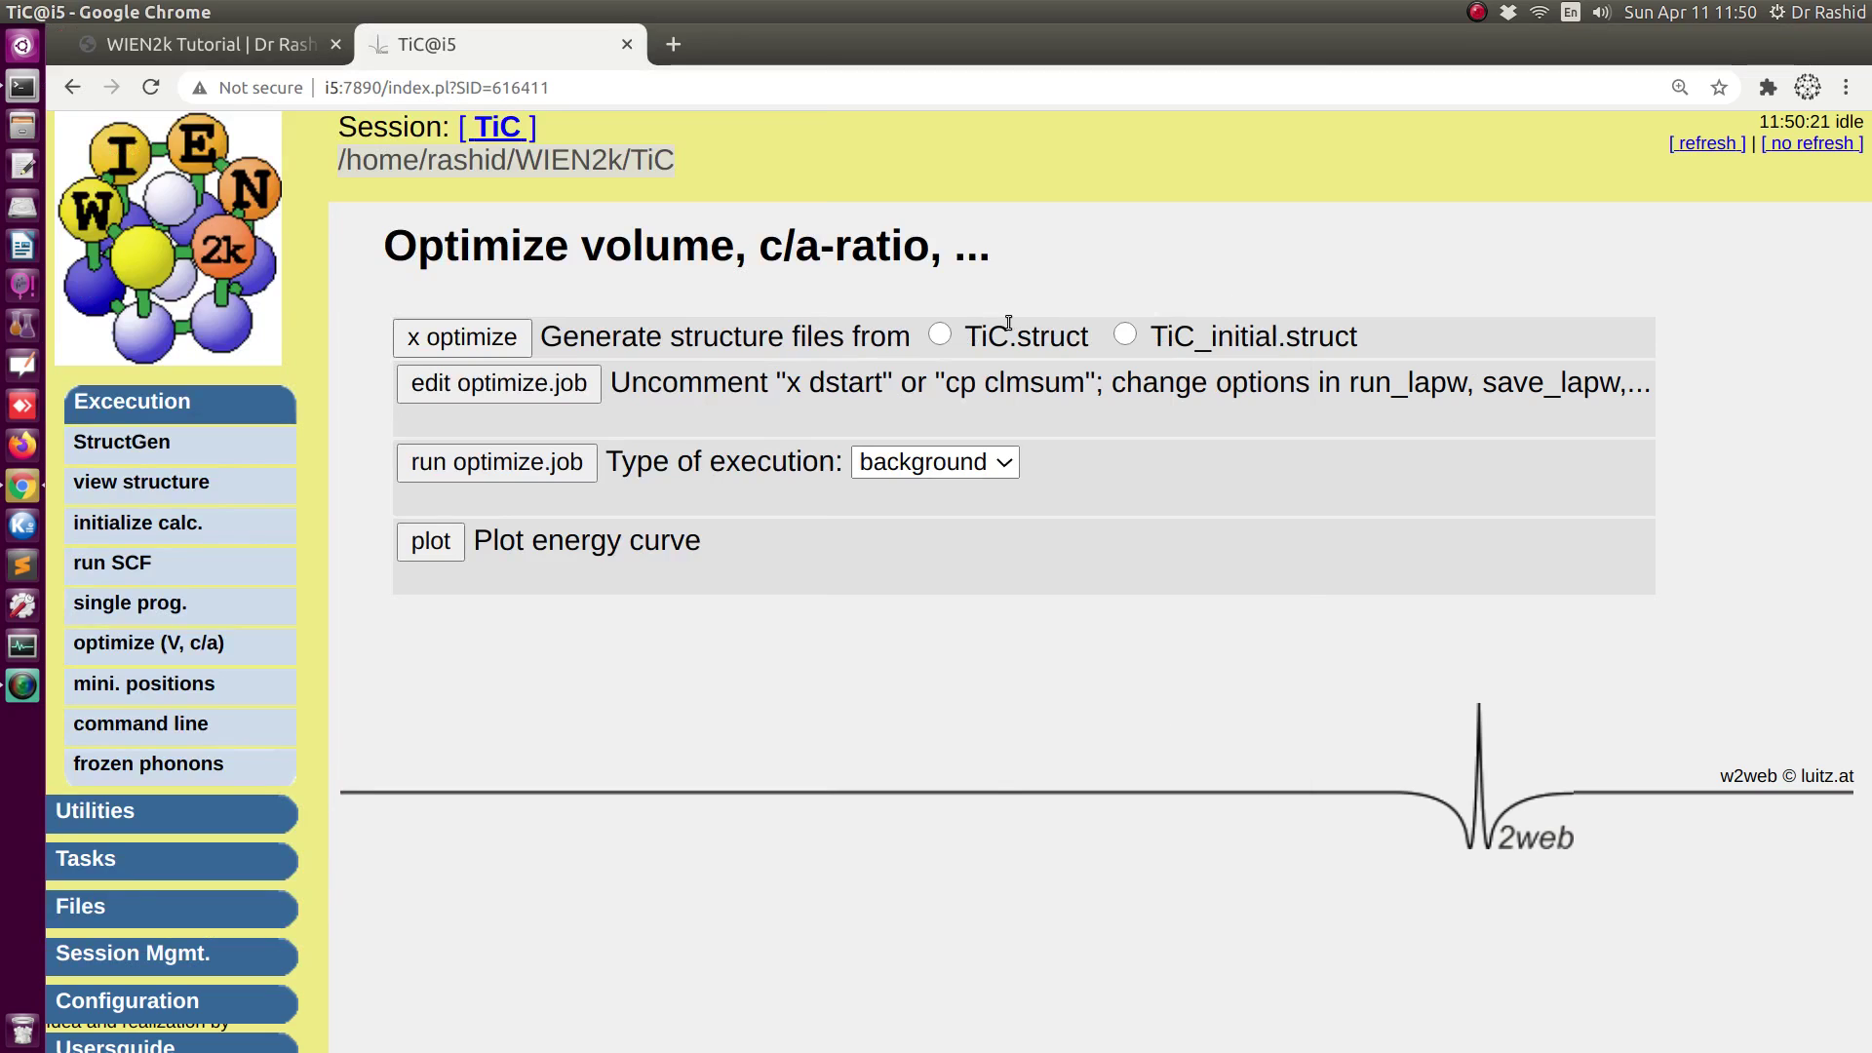
pyautogui.moveTo(971, 337); pyautogui.dragTo(1084, 338)
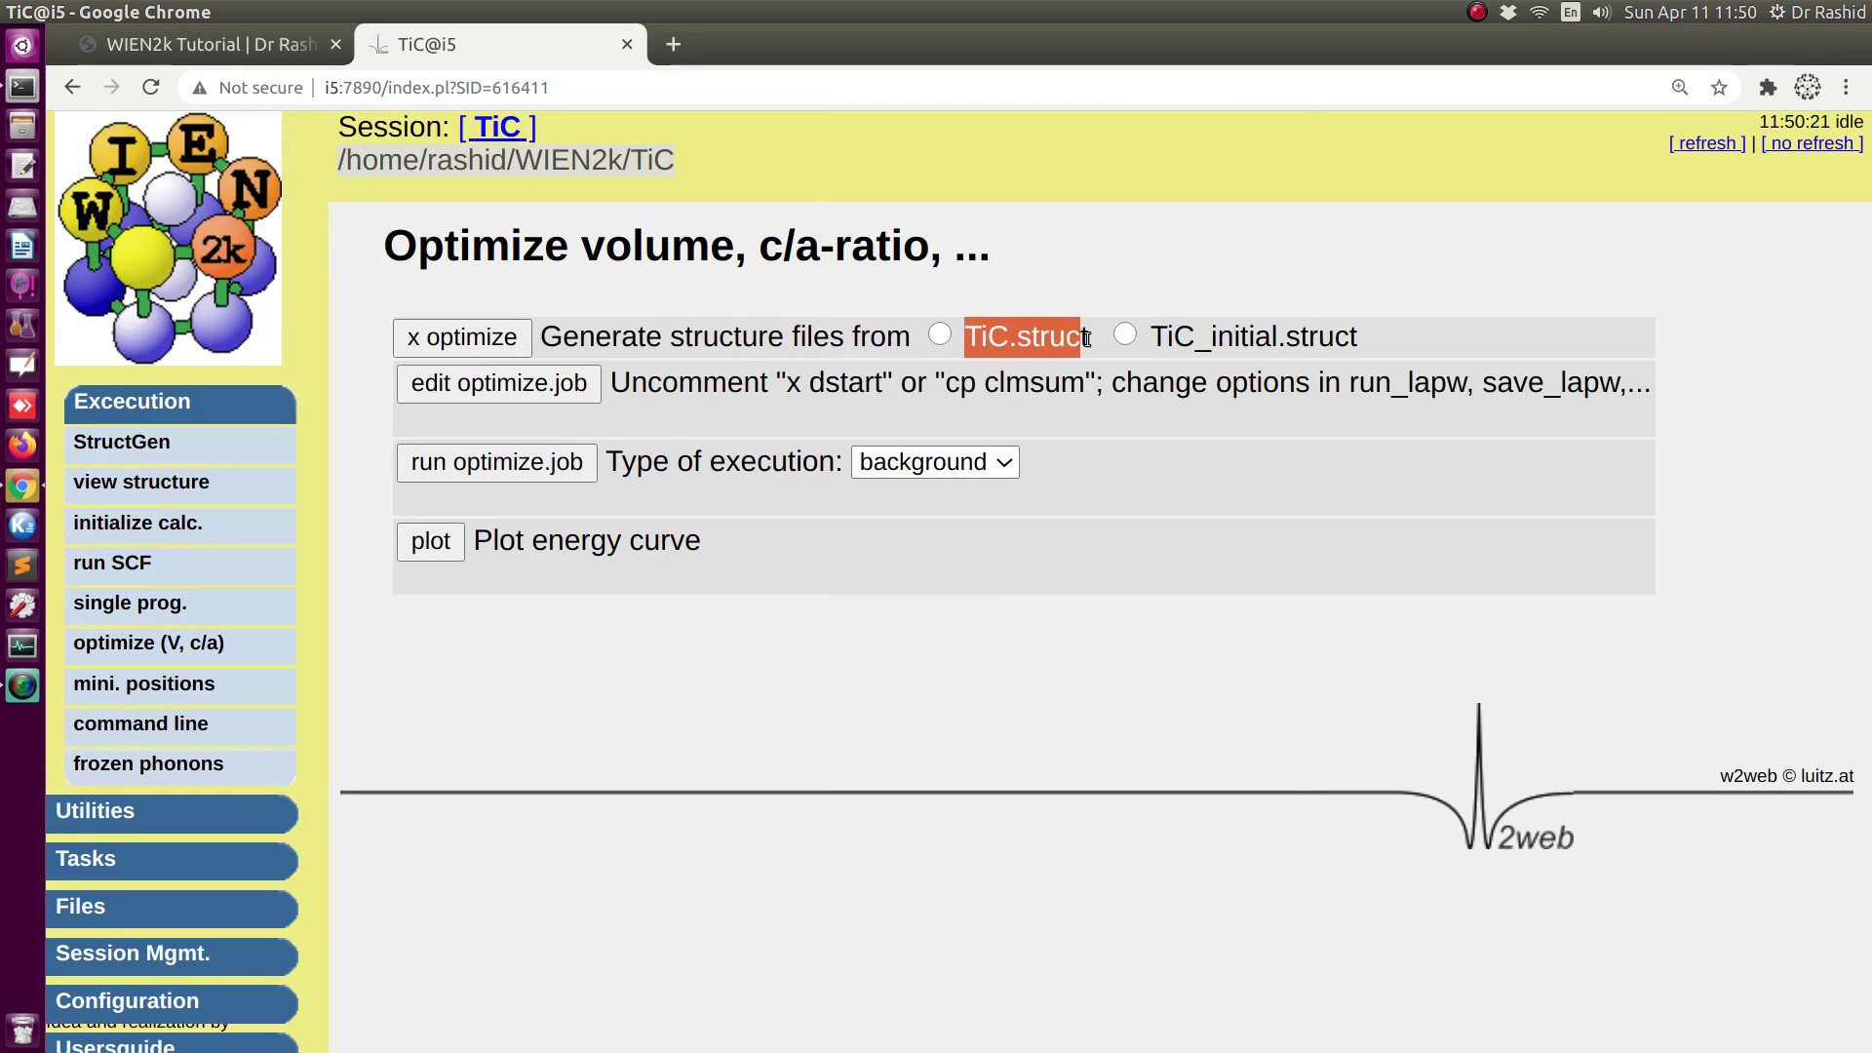
# Compare the saved _default structure files in the terminal listing with the TiC_initial.struct source offered in the volume optimizer.
pyautogui.hotkey('alt', 'Tab')
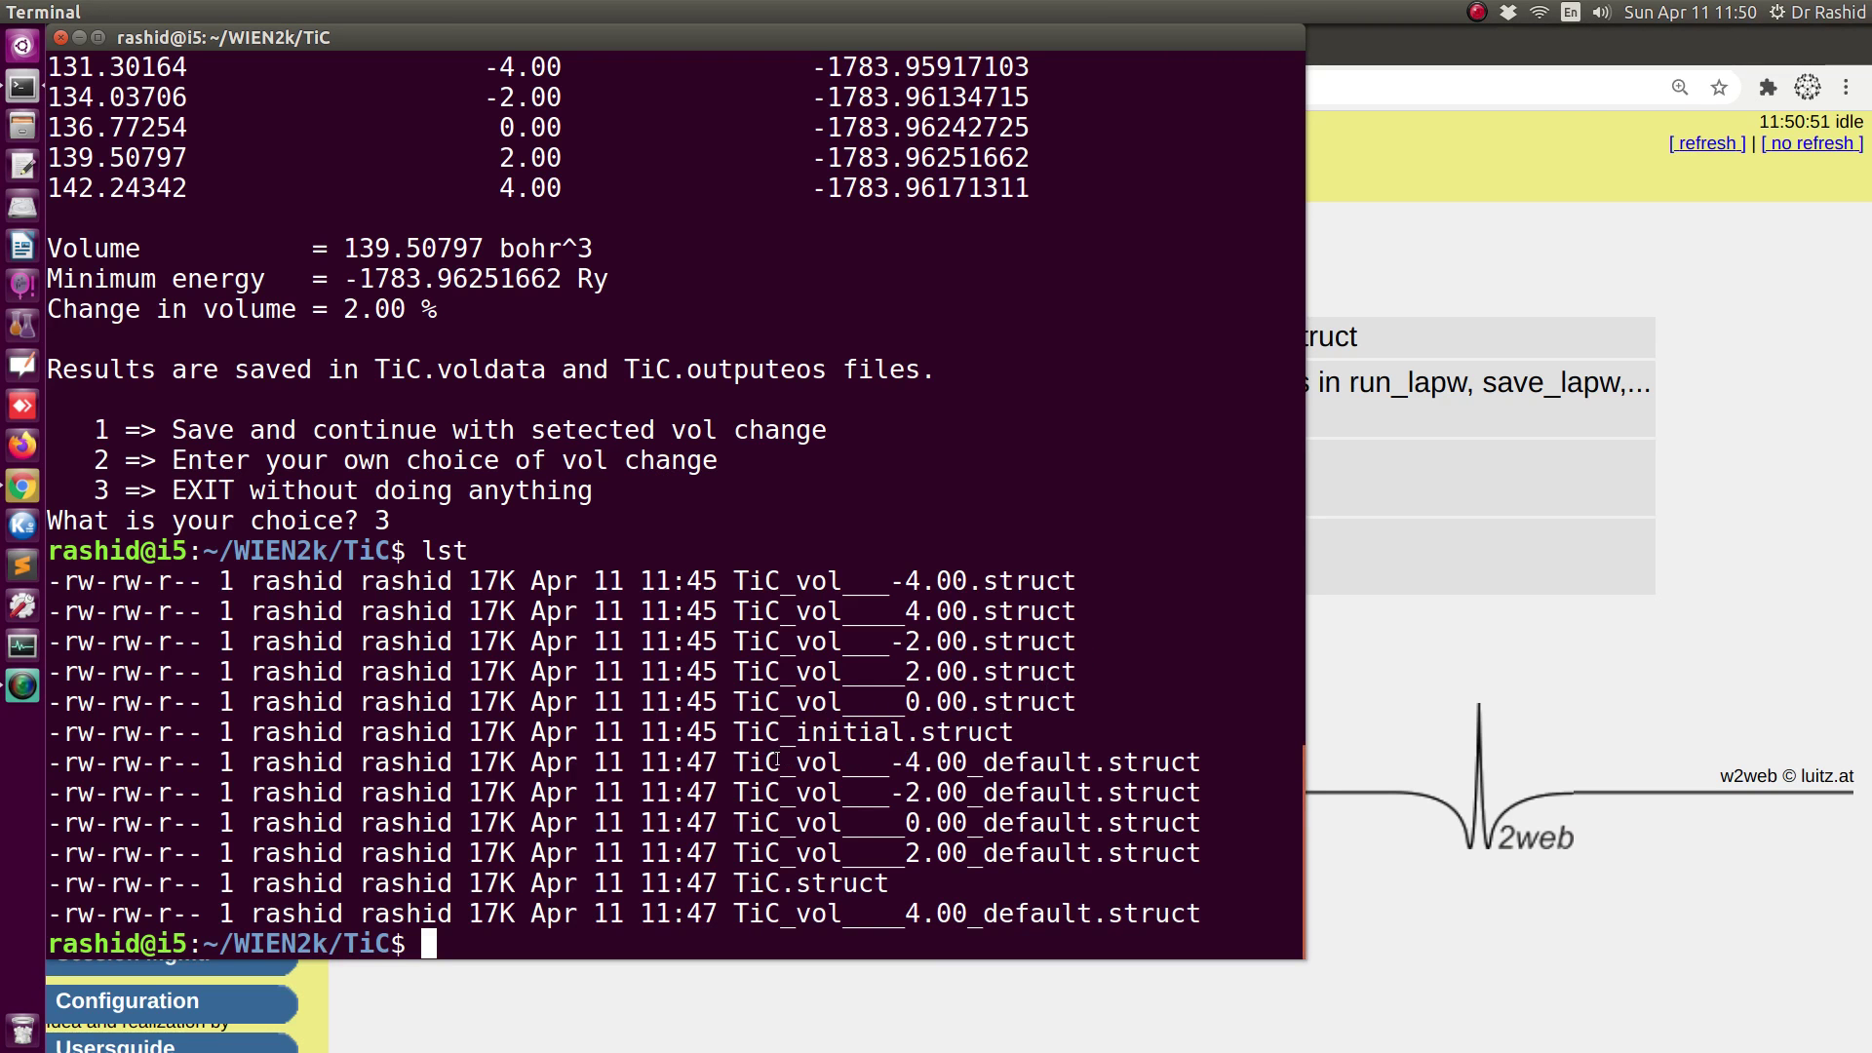
pyautogui.moveTo(733, 761); pyautogui.dragTo(1186, 761)
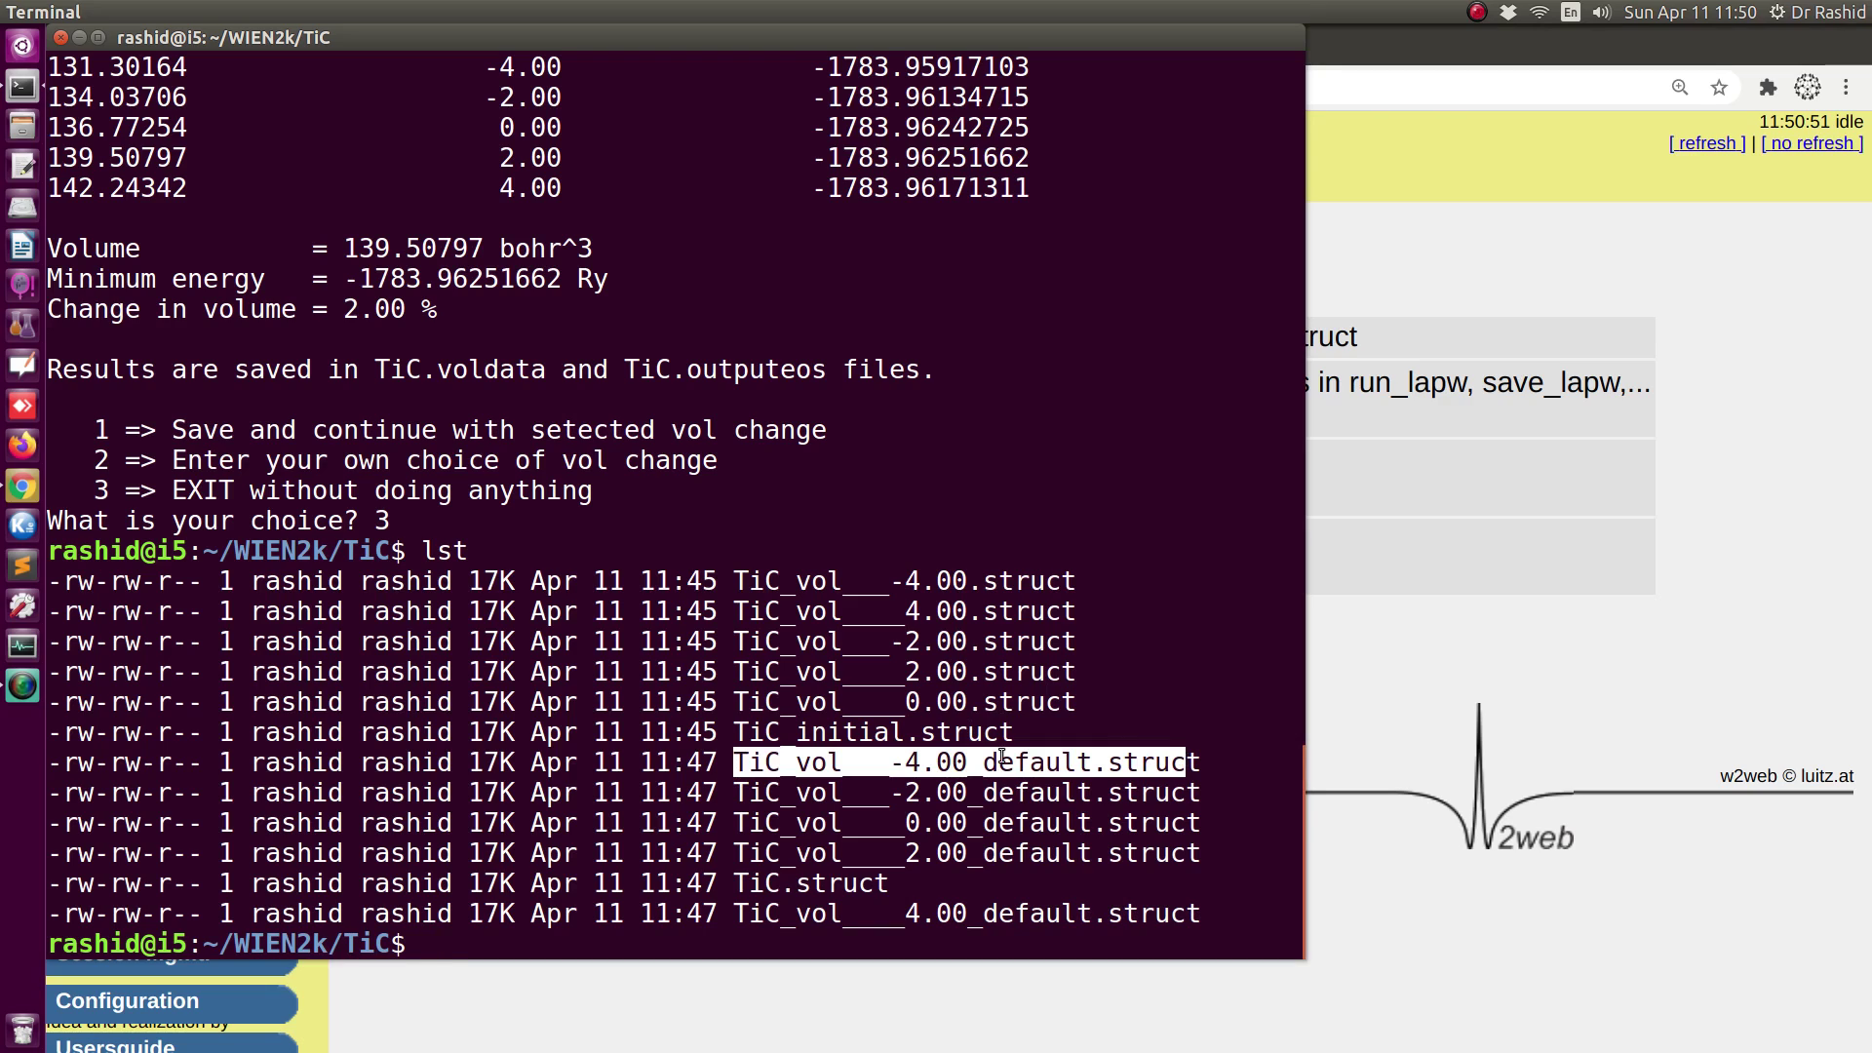
pyautogui.moveTo(970, 761); pyautogui.dragTo(1092, 762)
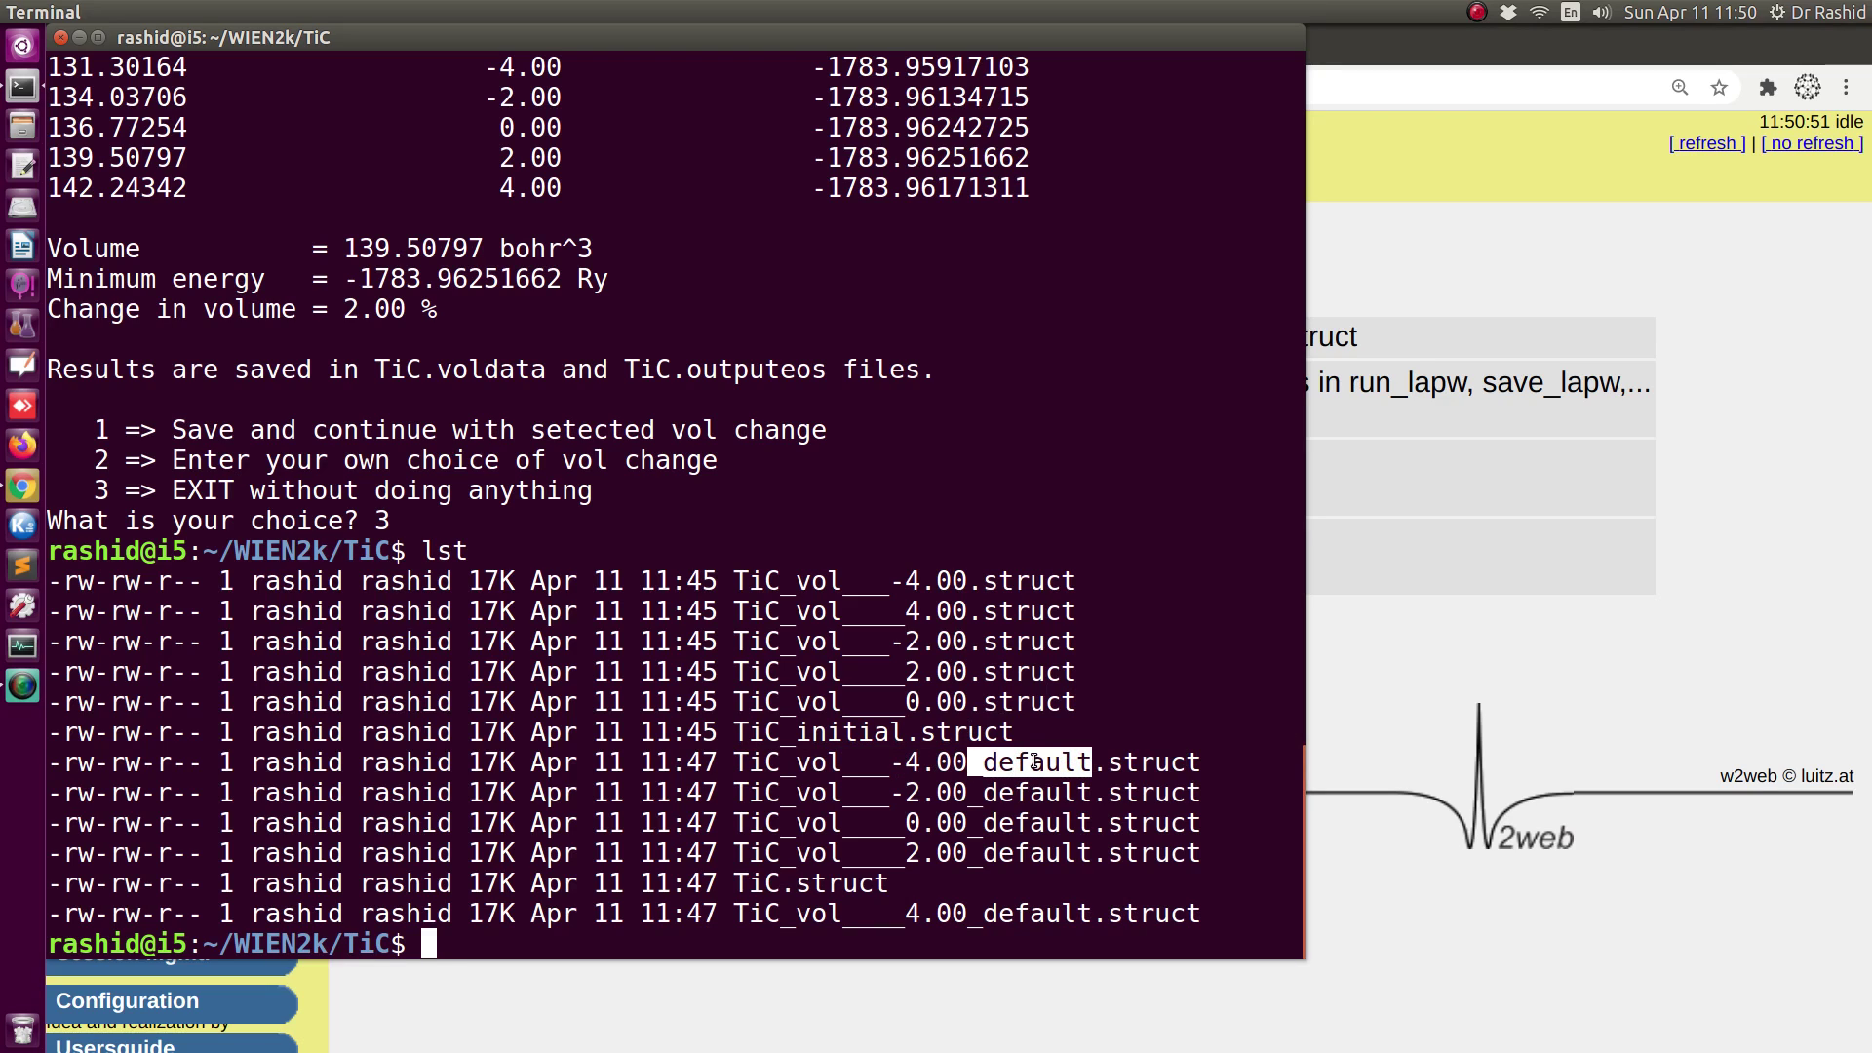
pyautogui.click(1396, 682)
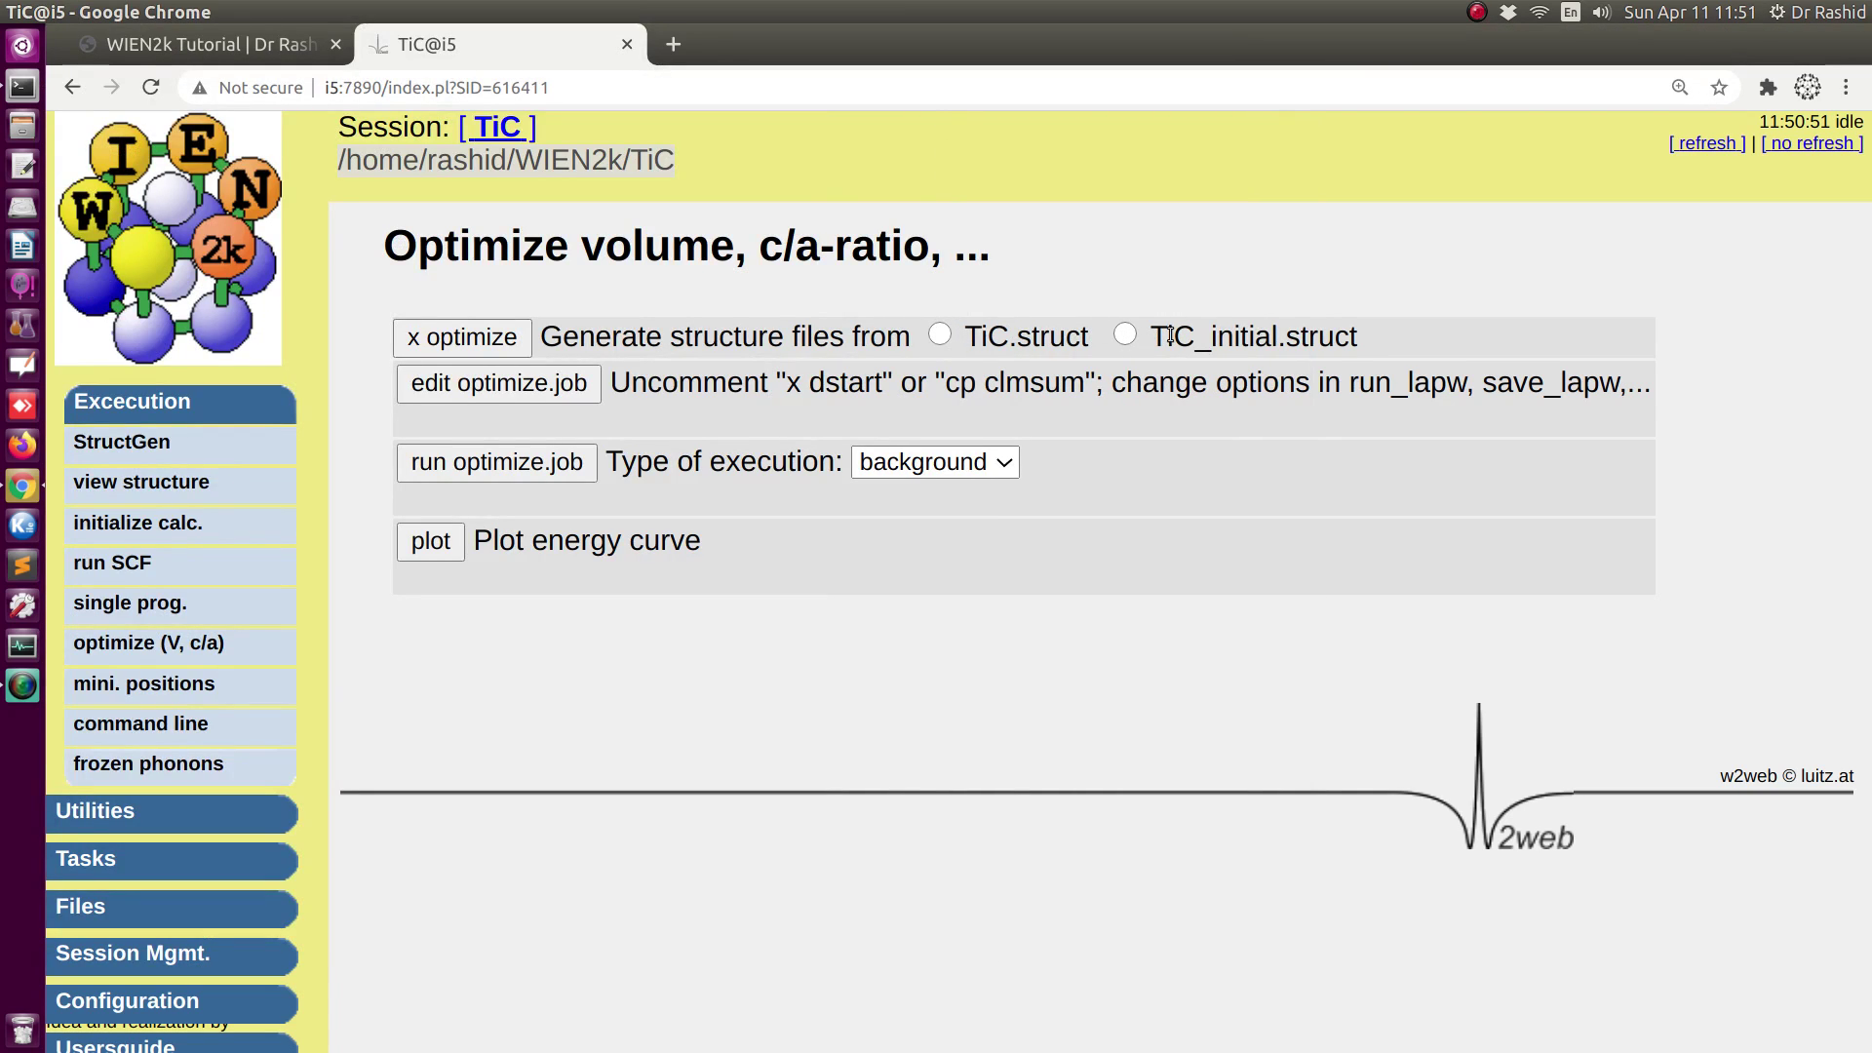
pyautogui.moveTo(1164, 333); pyautogui.dragTo(1353, 336)
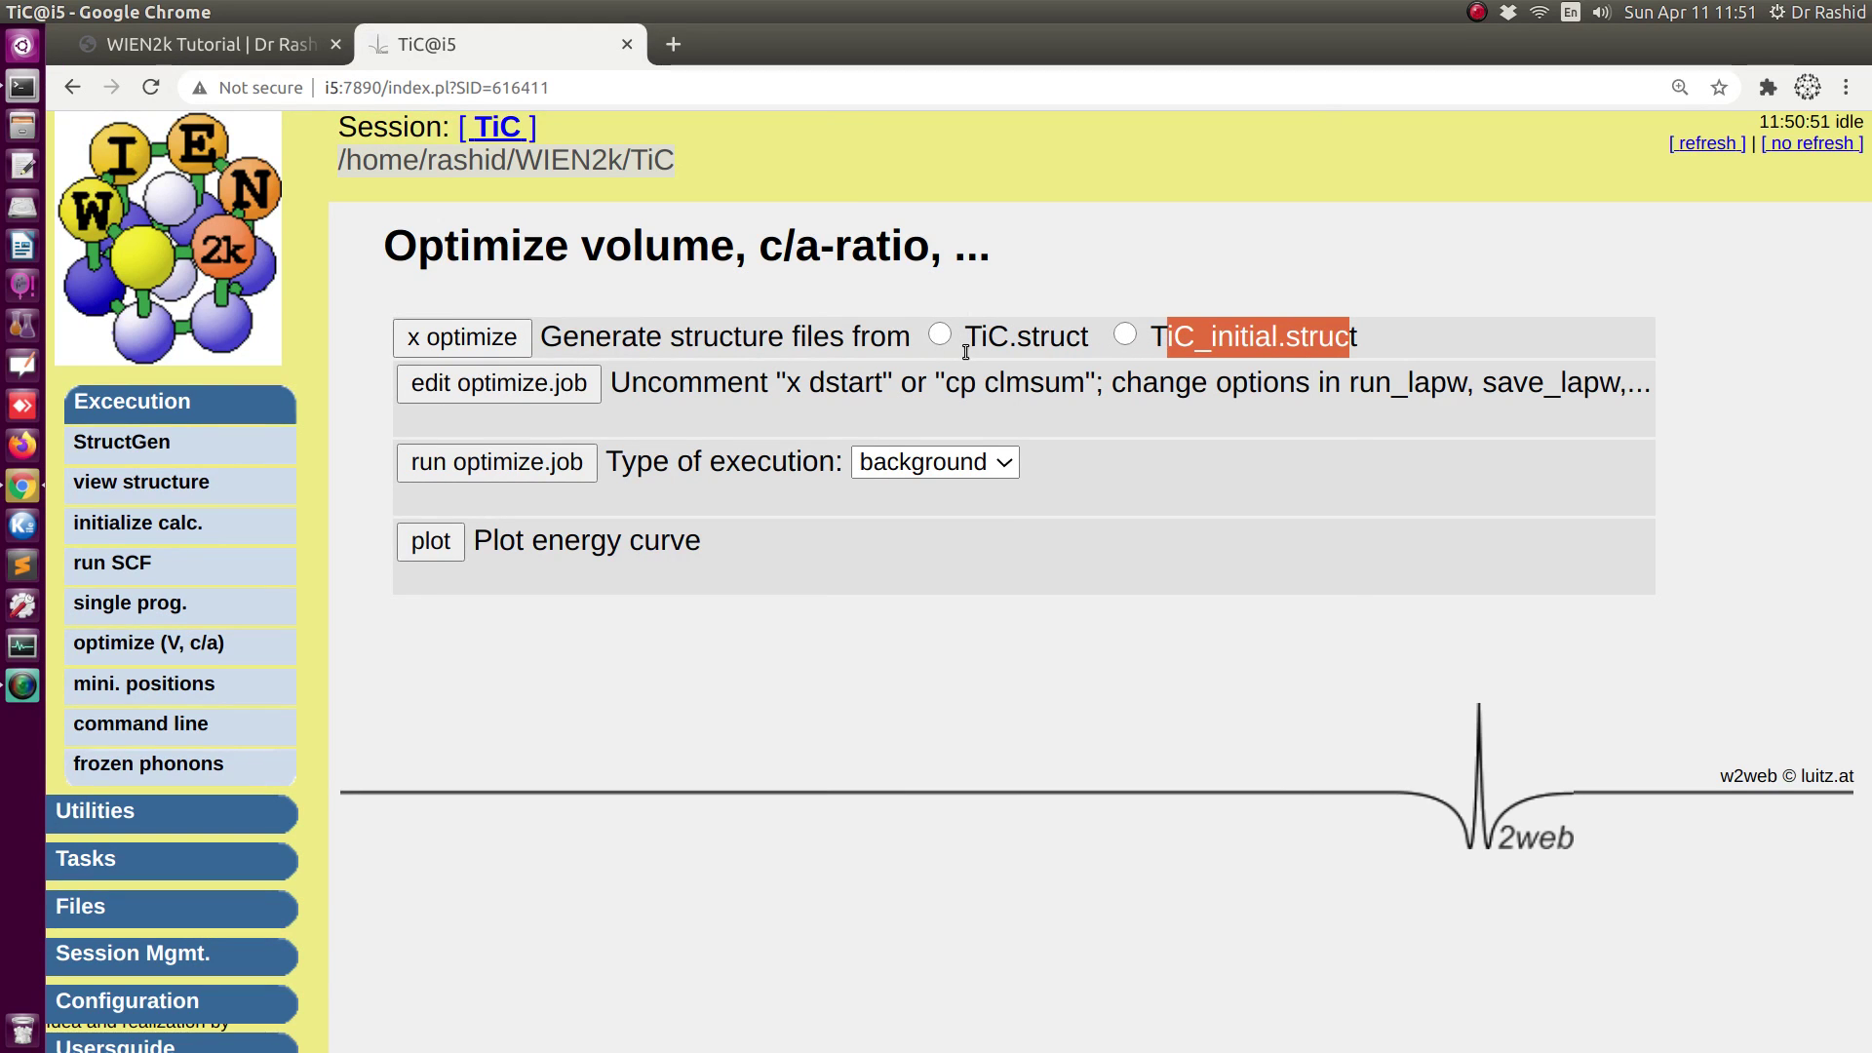
pyautogui.hotkey('alt', 'Tab')
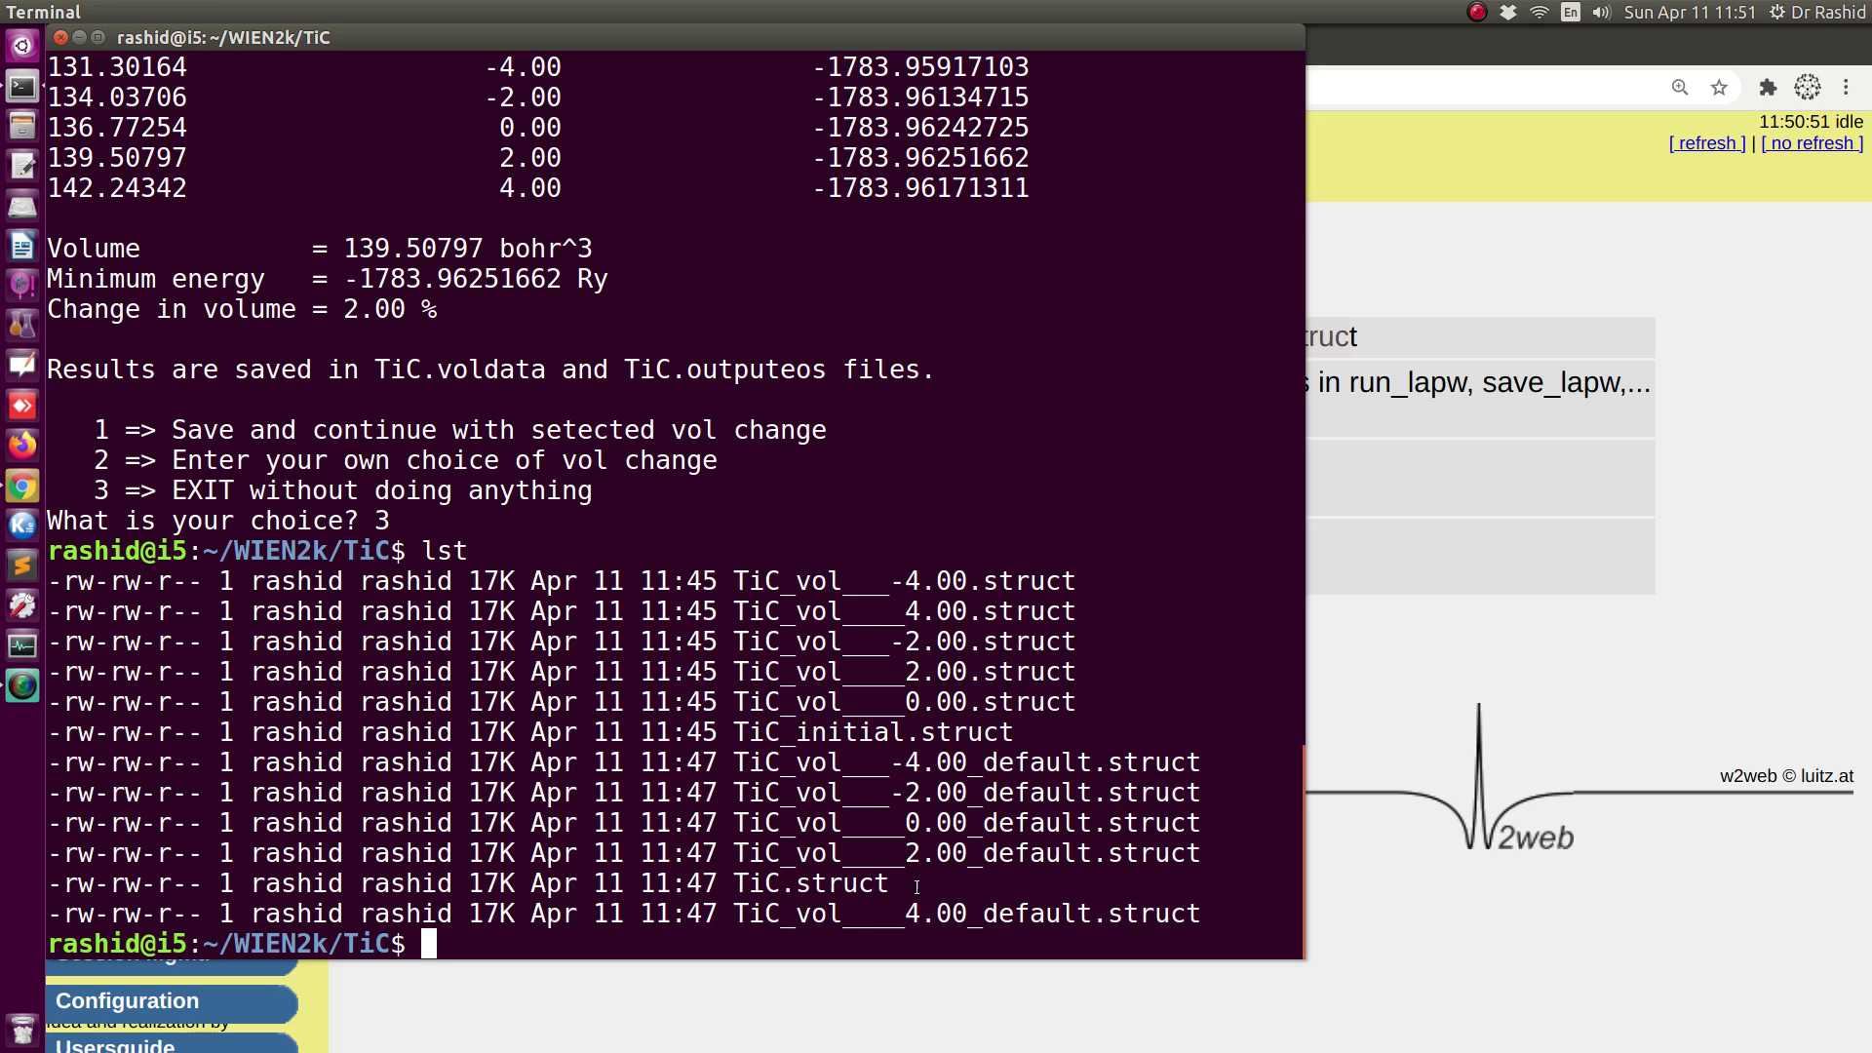
pyautogui.moveTo(913, 913); pyautogui.dragTo(1040, 914)
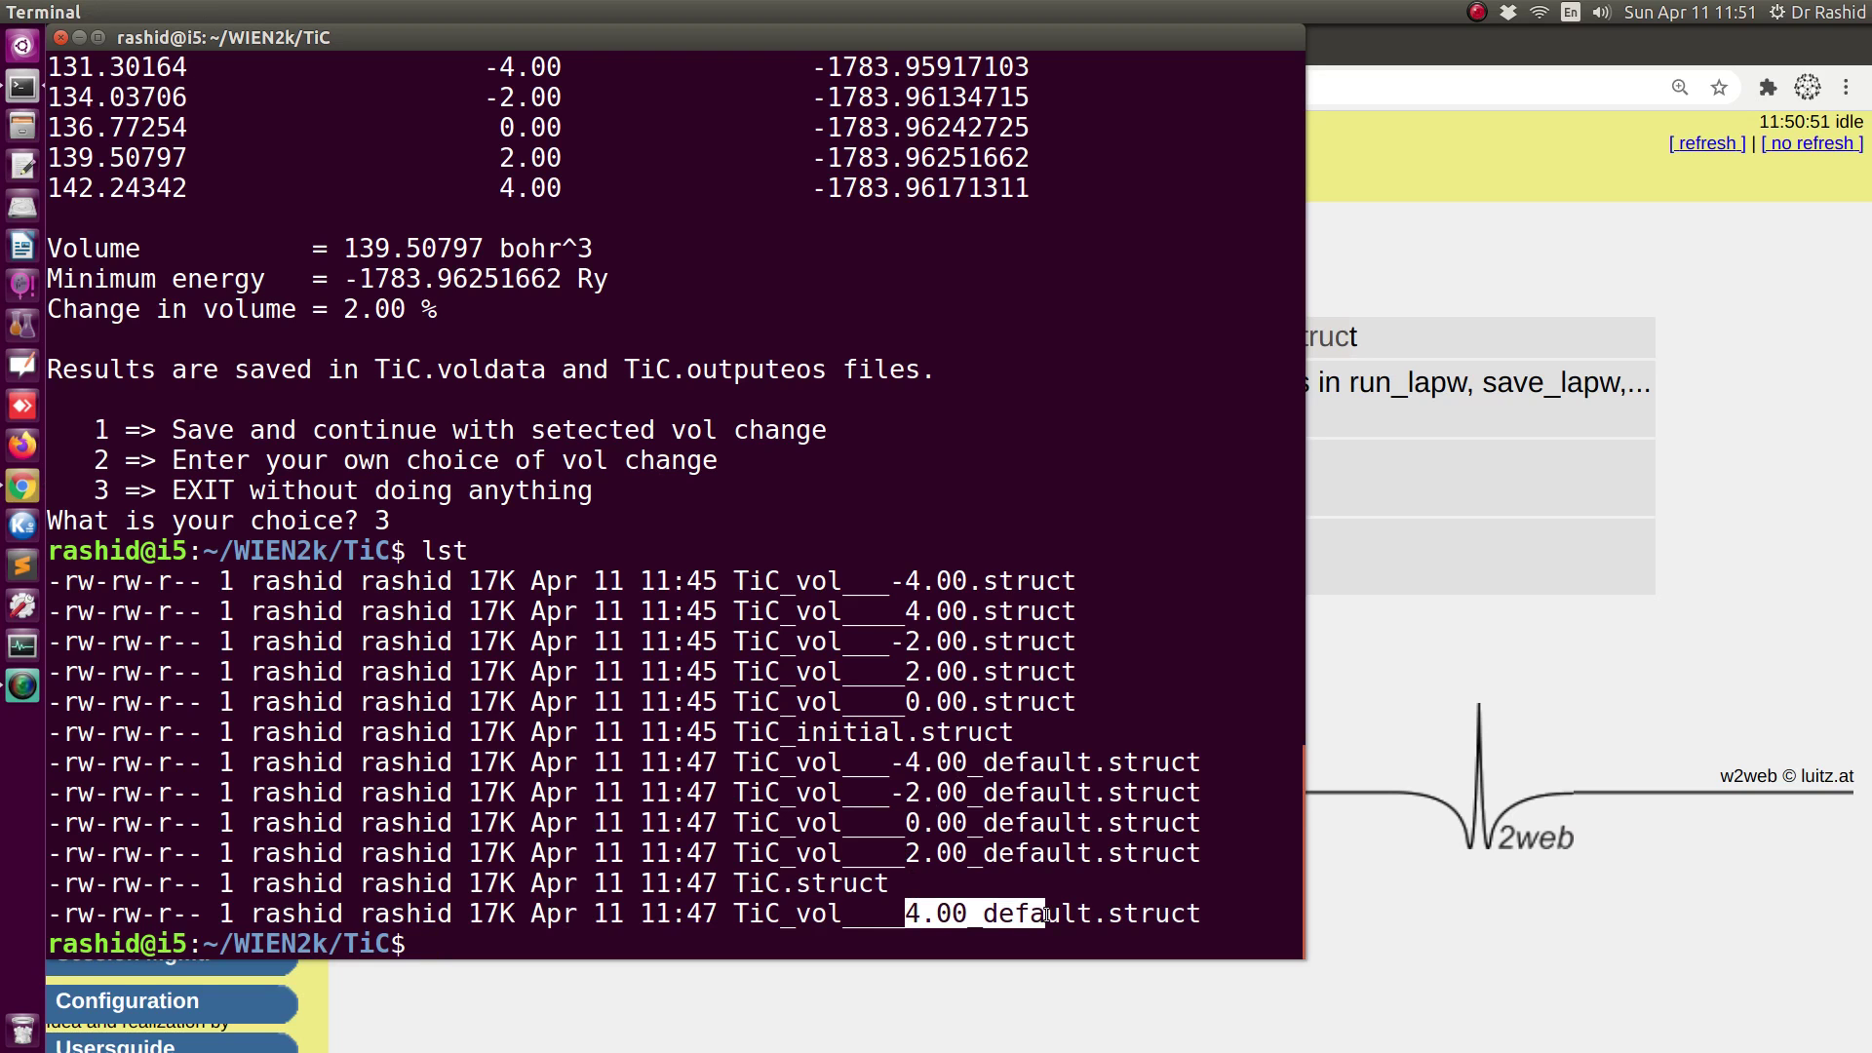
pyautogui.hotkey('alt', 'Tab')
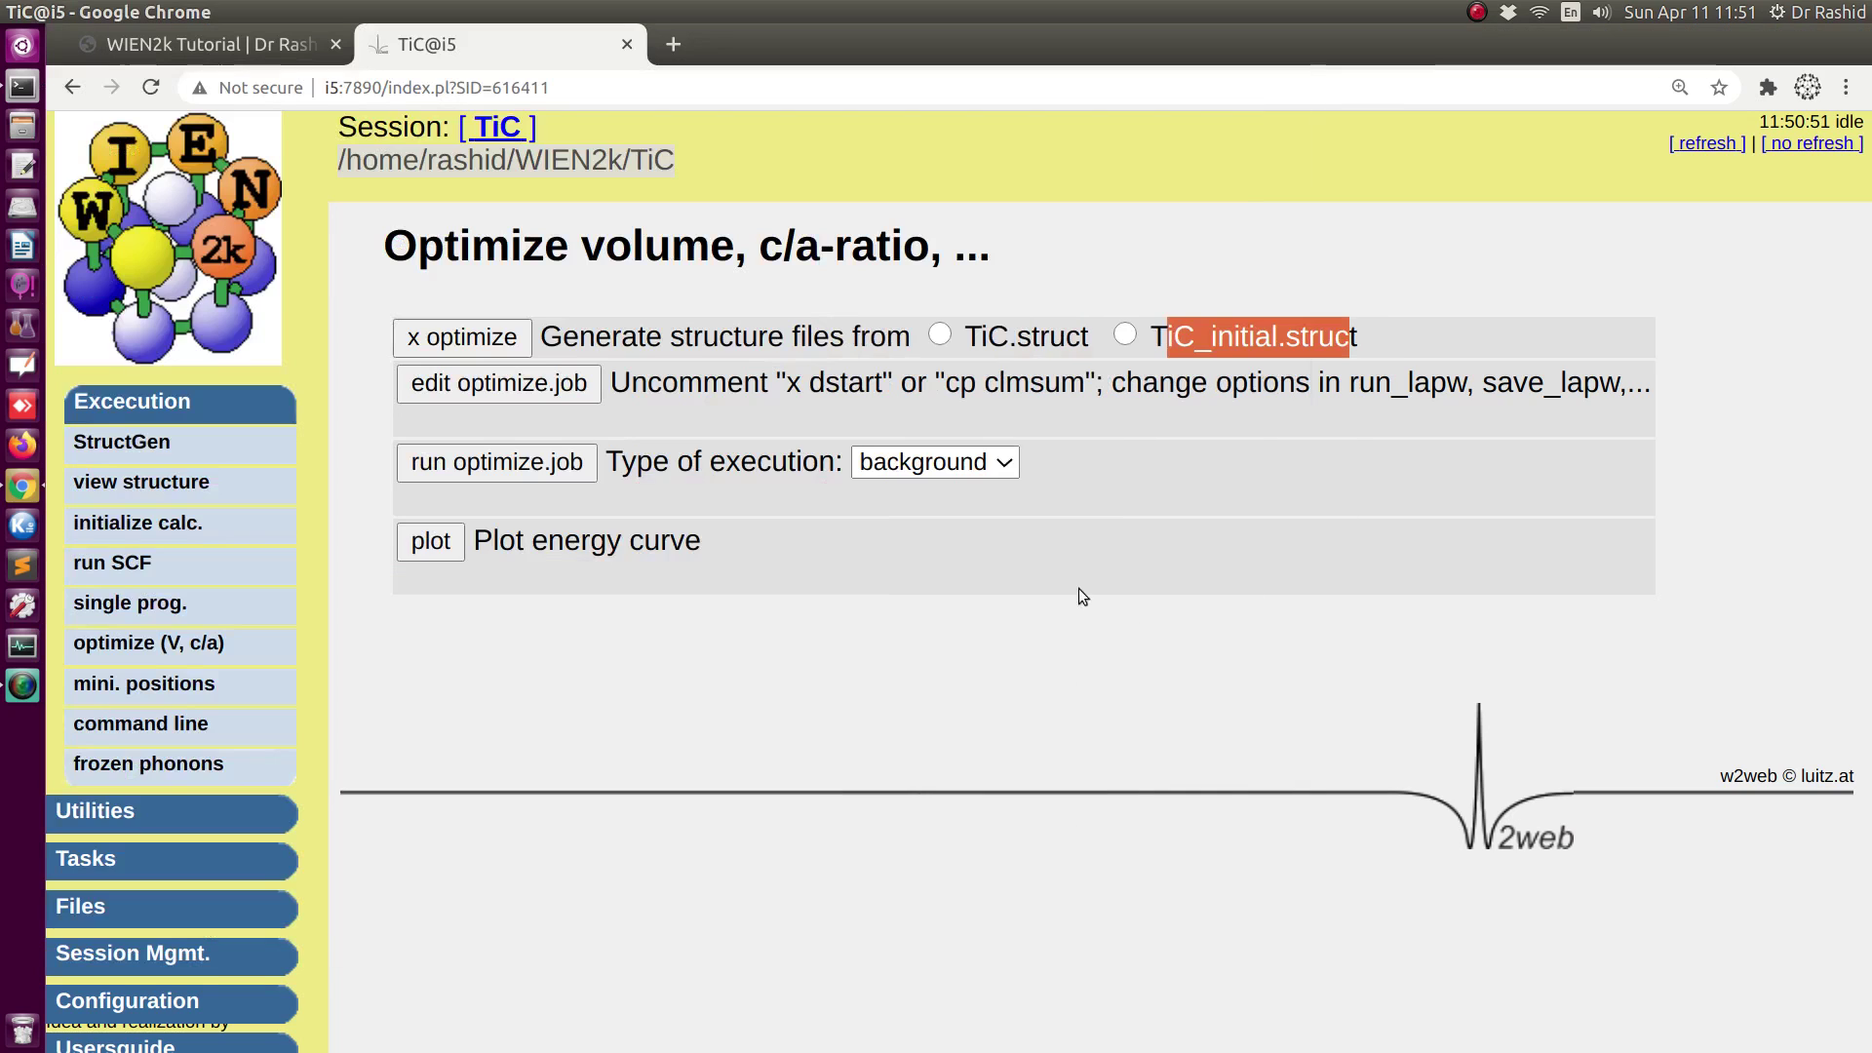
# Generate structure files from TiC_initial.struct with volume changes of -1, 1 and 3 % at constant a:b:c ratio, and return to the optimizer.
pyautogui.click(1125, 337)
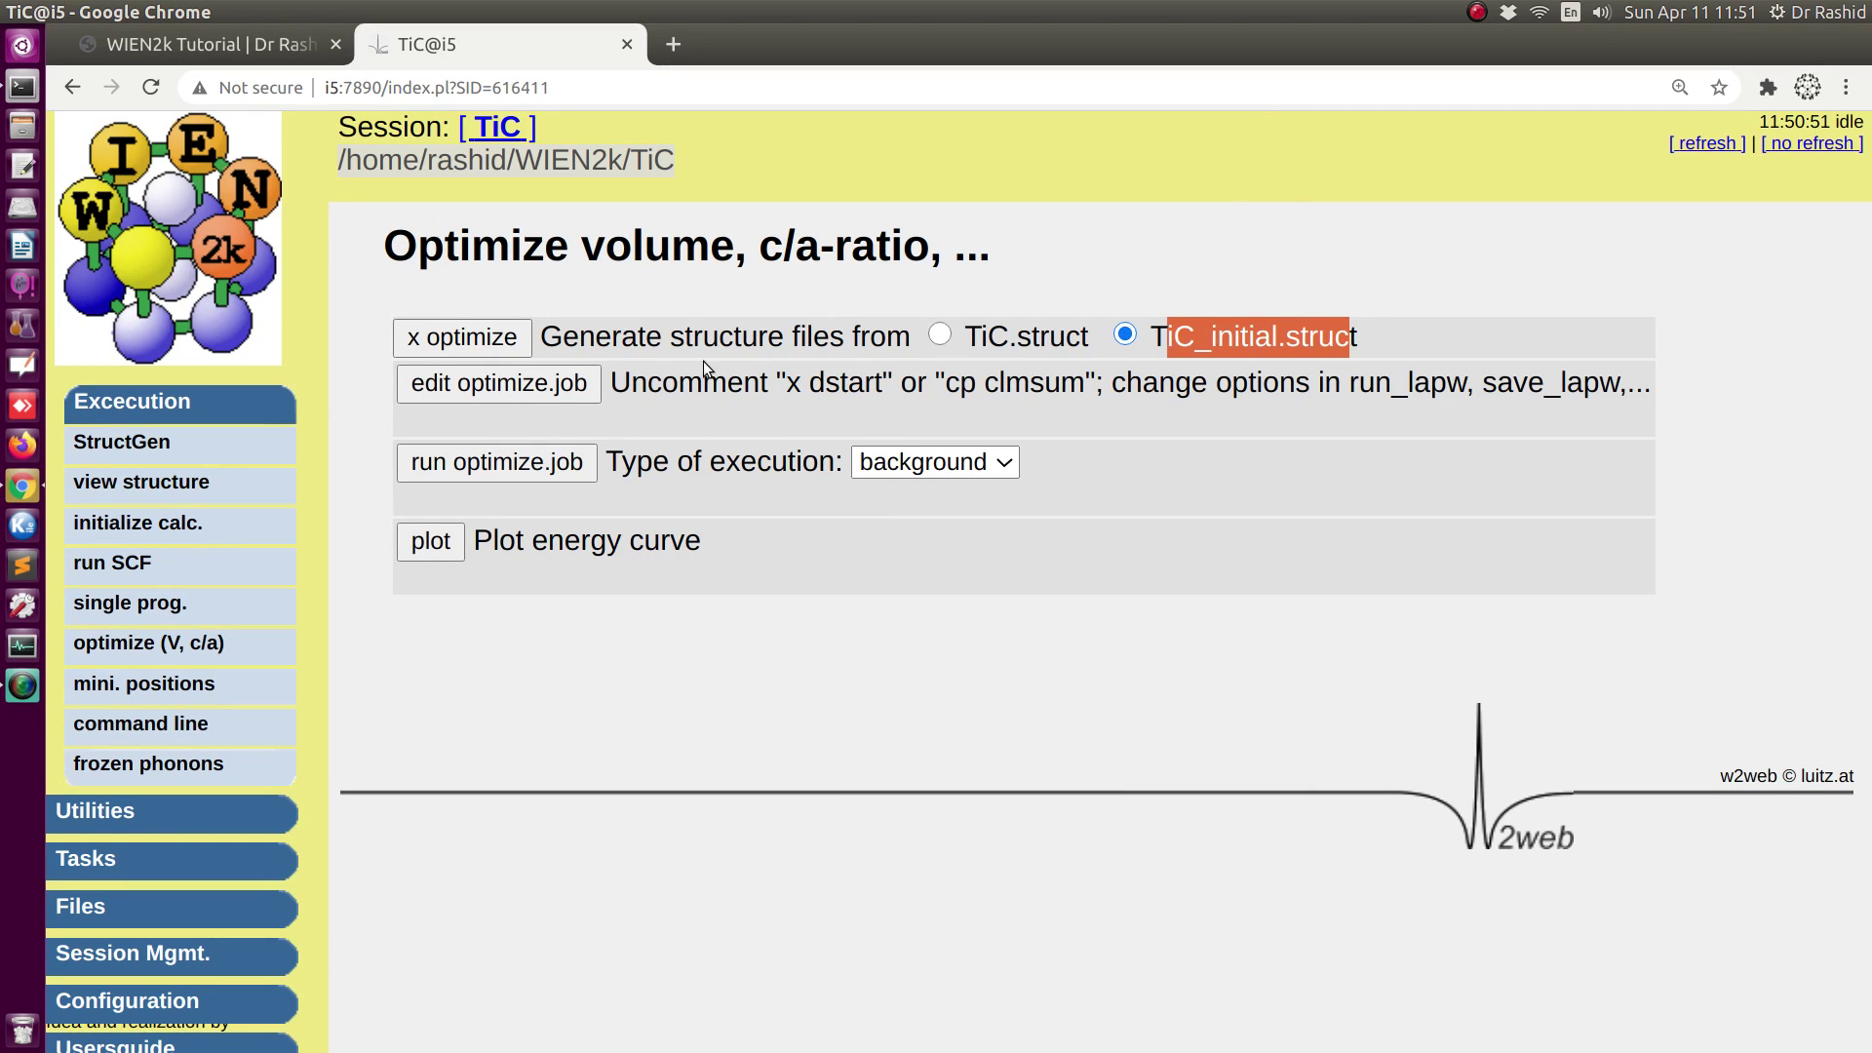
pyautogui.click(475, 341)
pyautogui.click(409, 463)
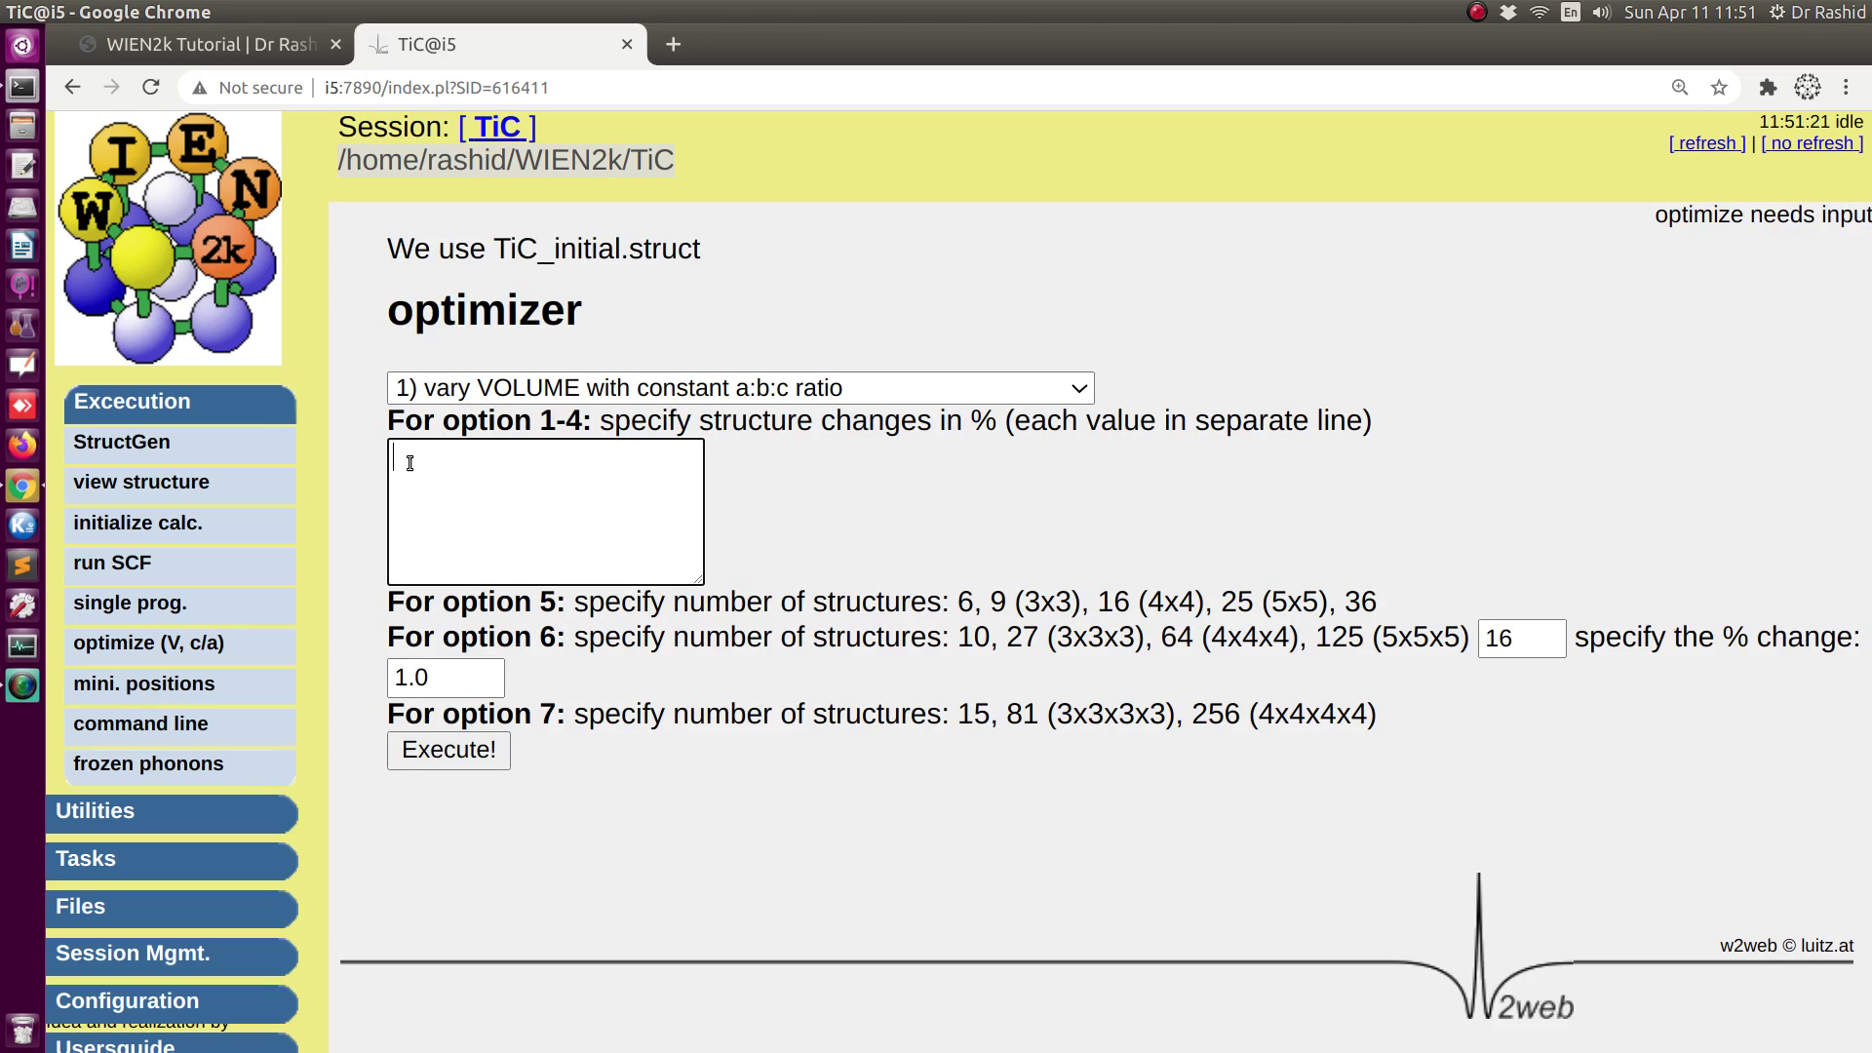
pyautogui.write('-1 1')
pyautogui.press('Return')
pyautogui.write('3')
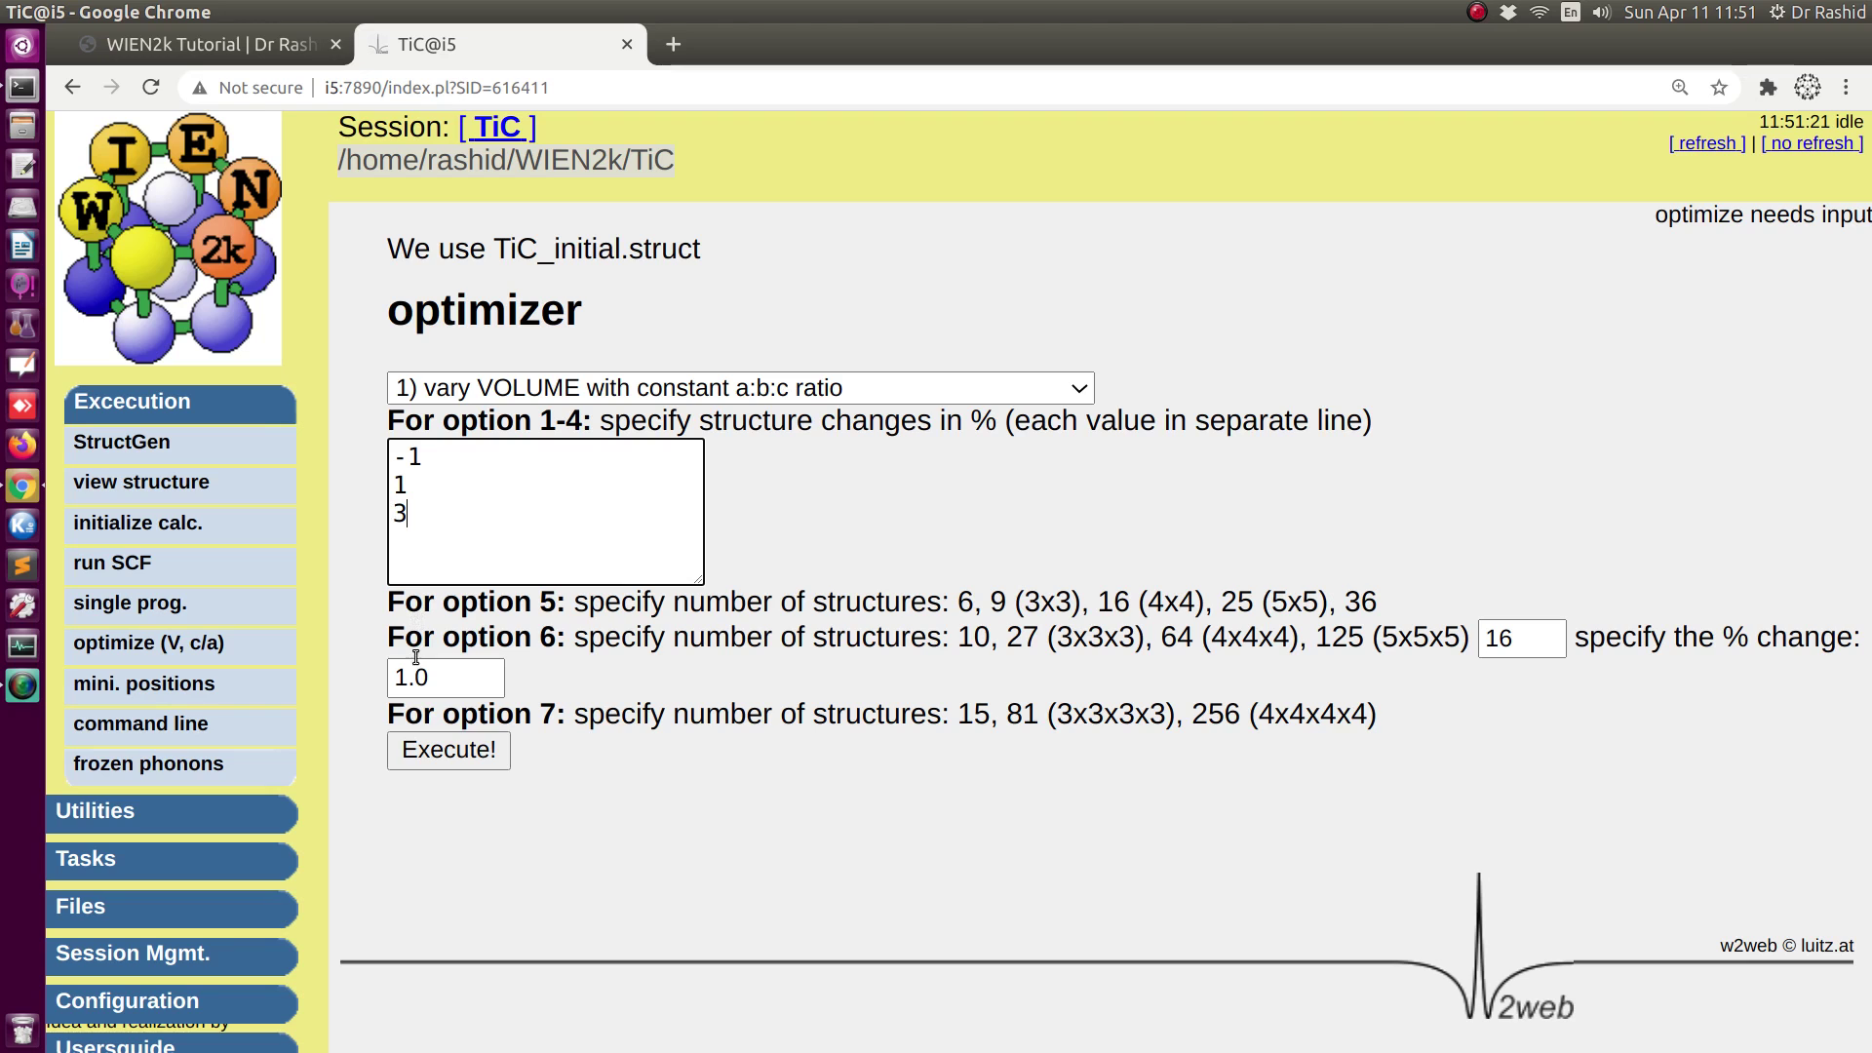
pyautogui.click(438, 763)
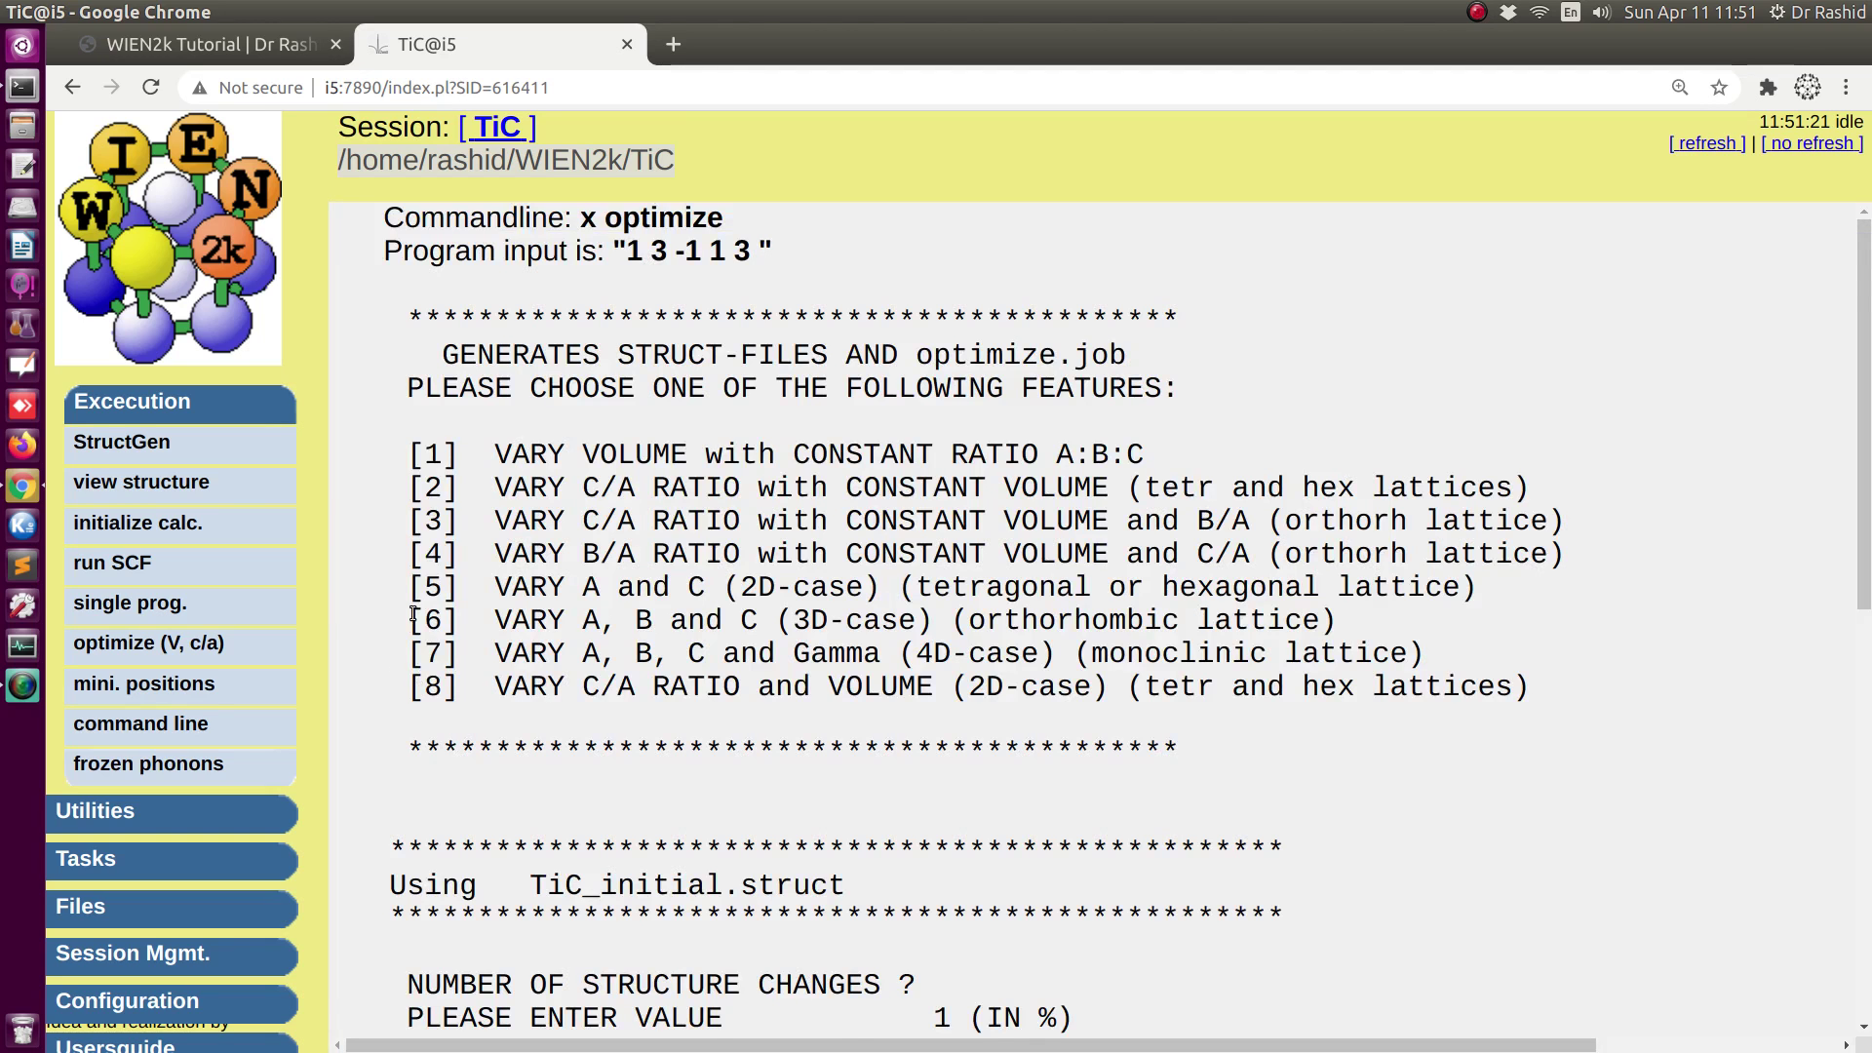
pyautogui.scroll(-10, 400, 649)
pyautogui.click(503, 761)
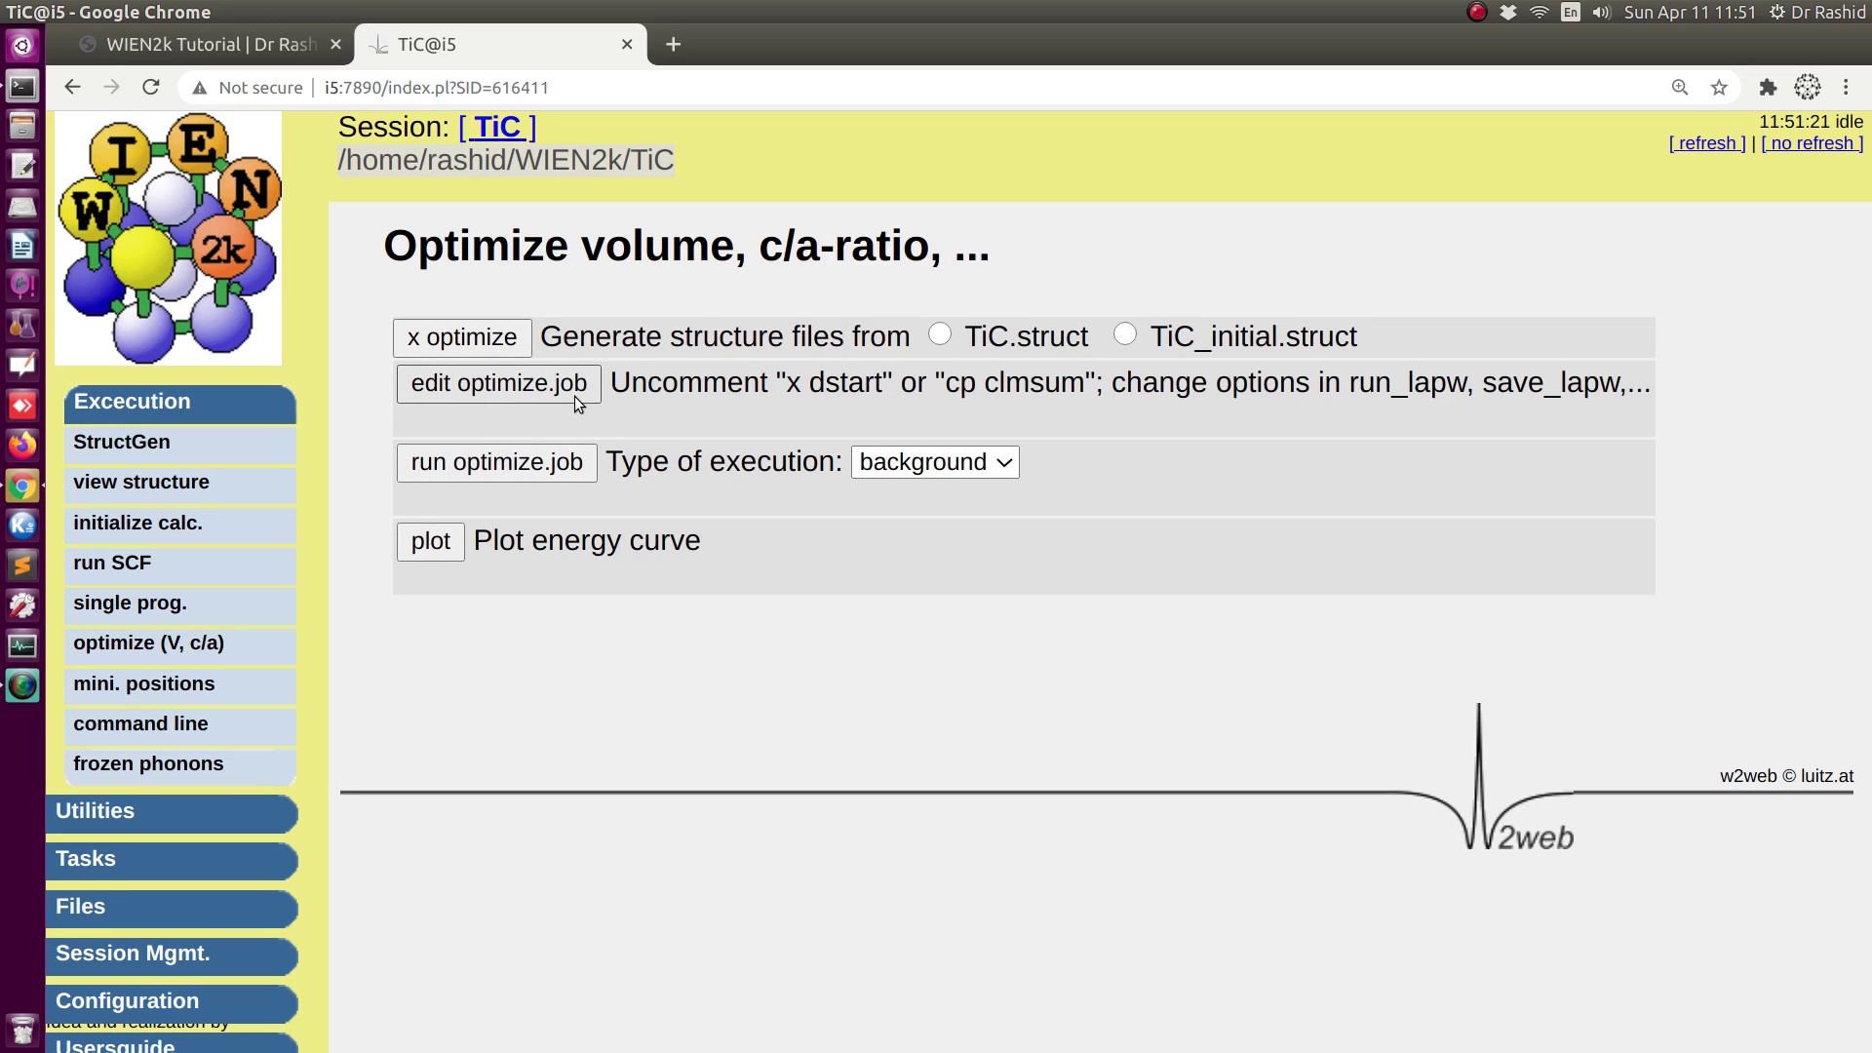
# Run optimize.job in the background and monitor its STDOUT in reverse order until the 3.00 % volume case is saved.
pyautogui.click(458, 474)
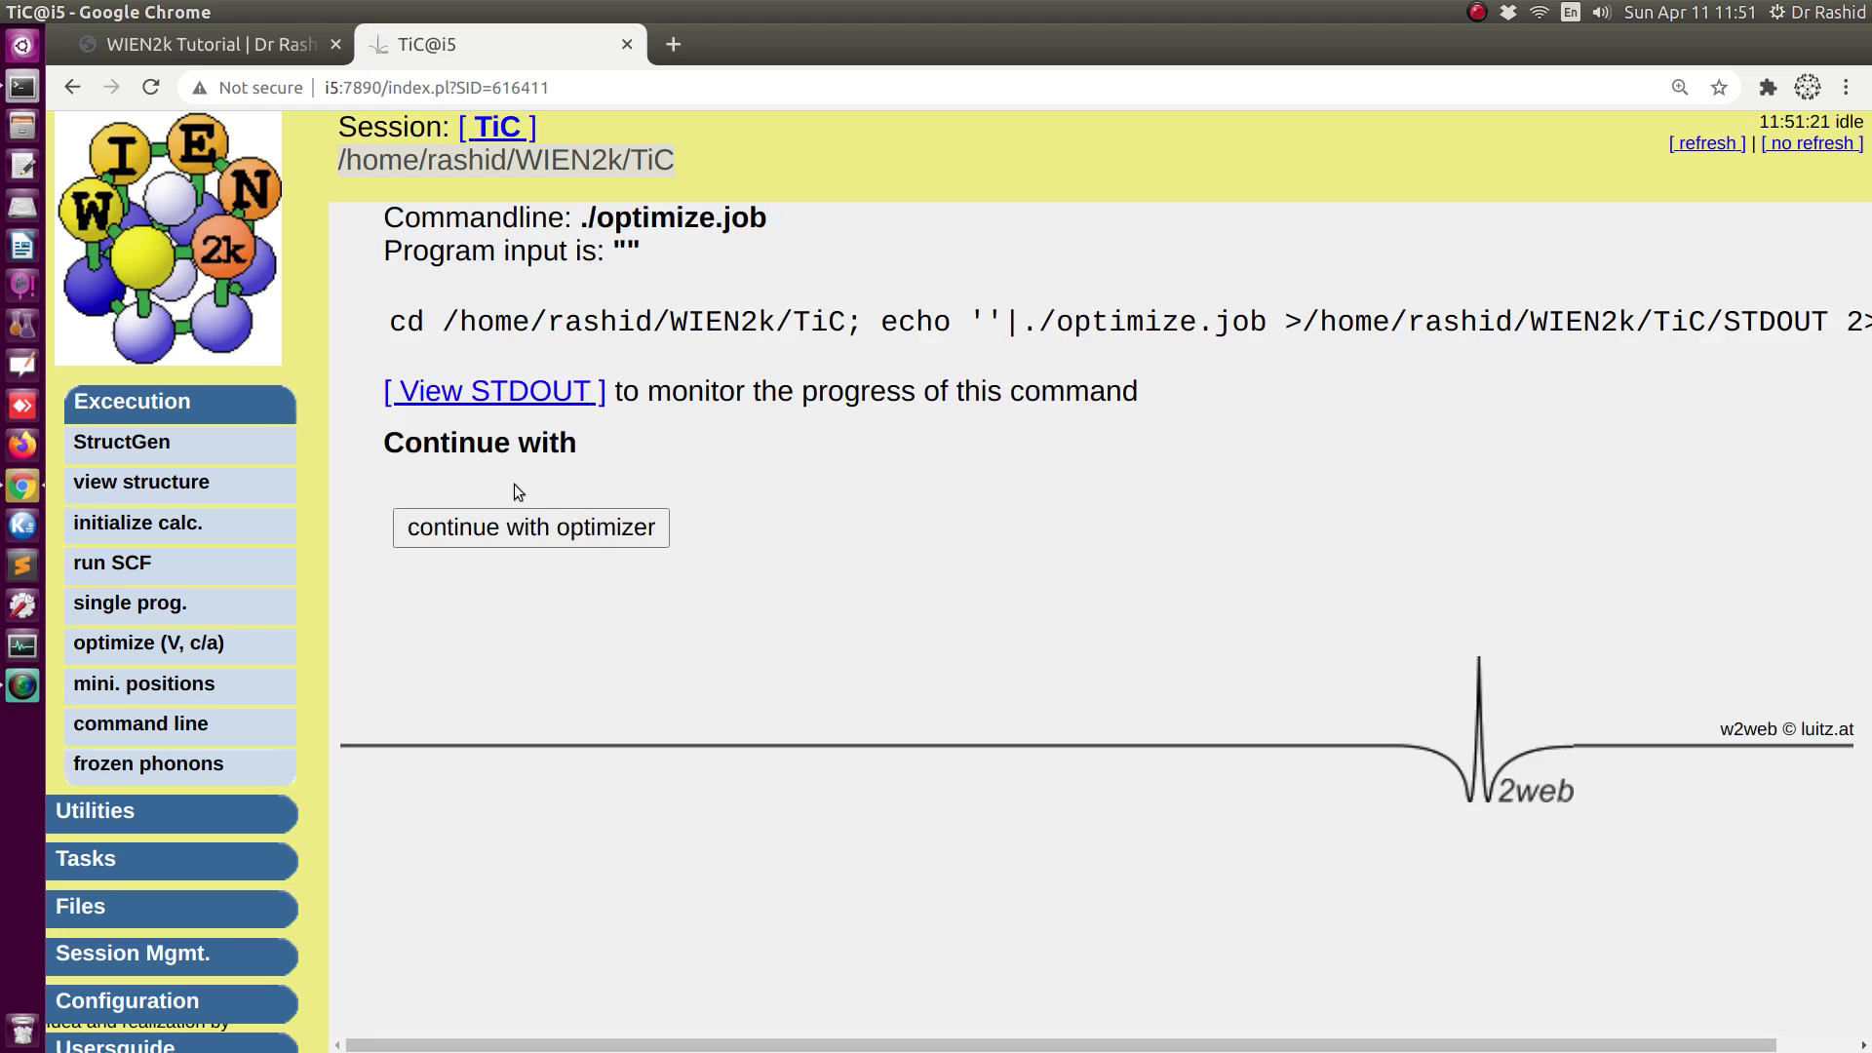
pyautogui.click(542, 392)
pyautogui.click(574, 331)
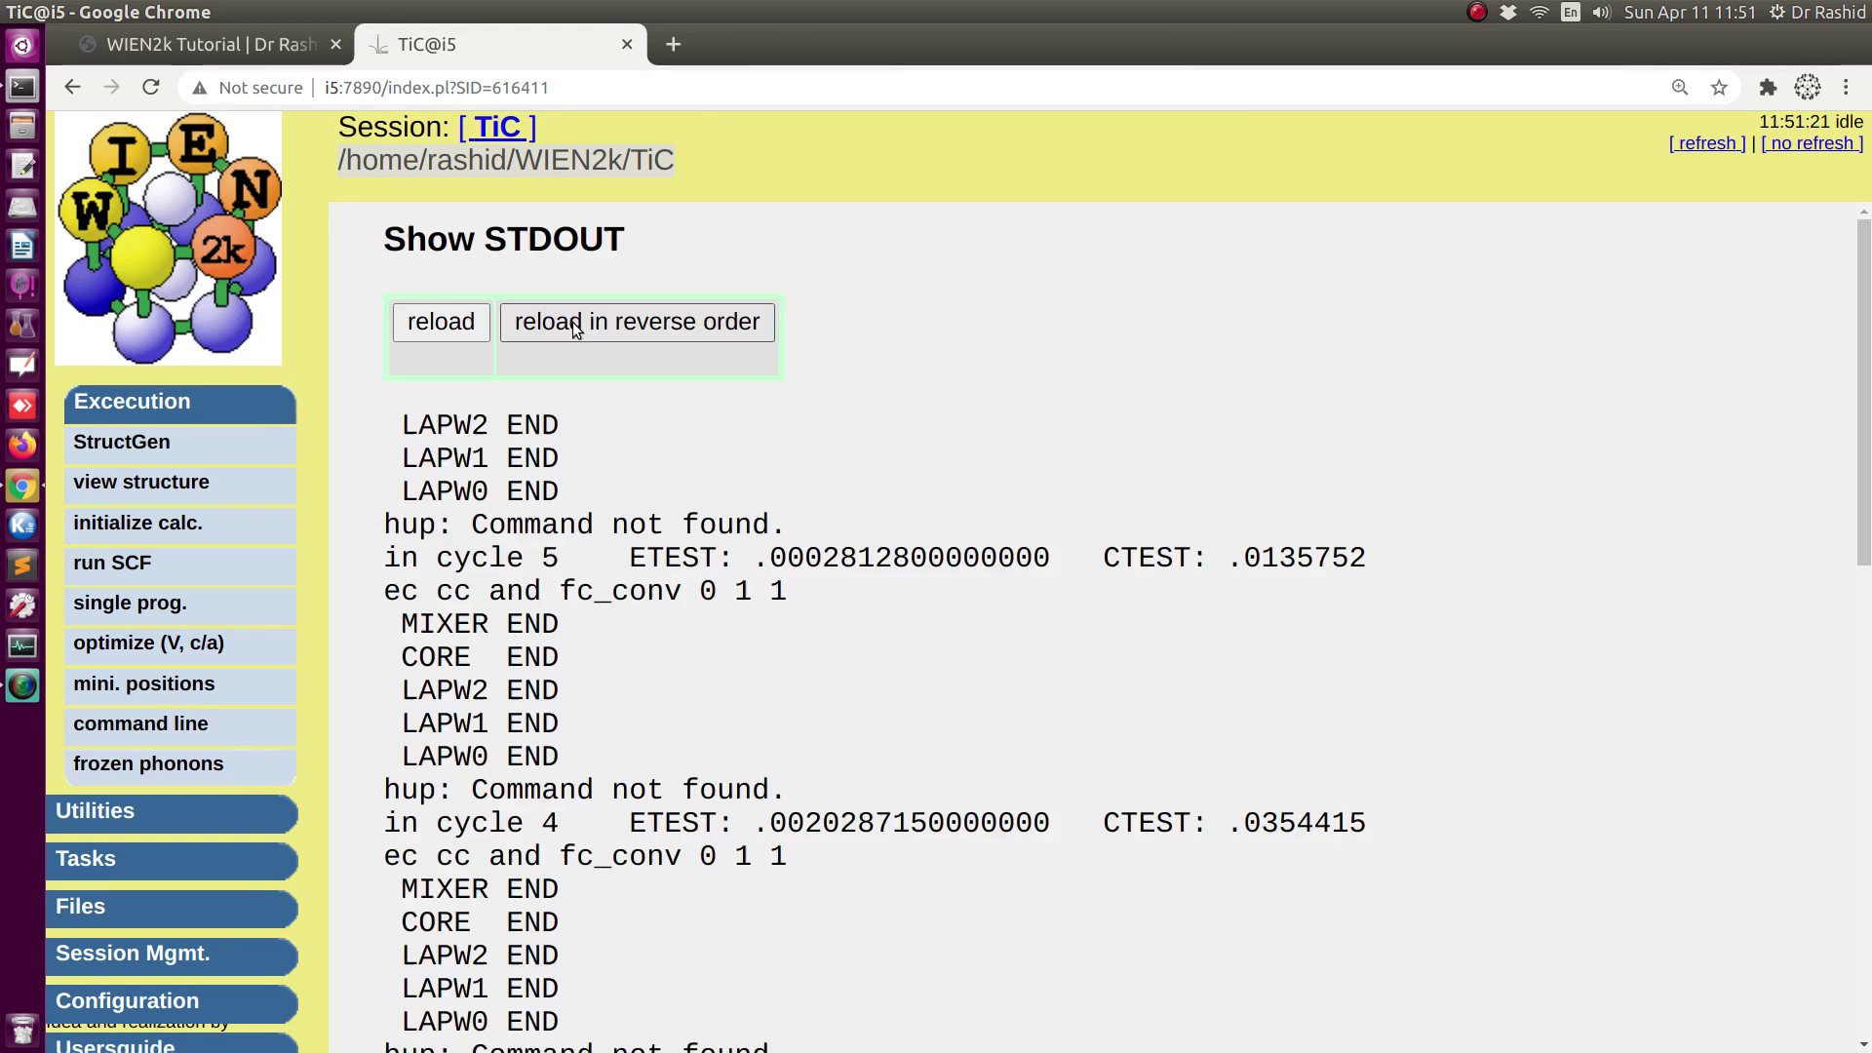
pyautogui.click(575, 330)
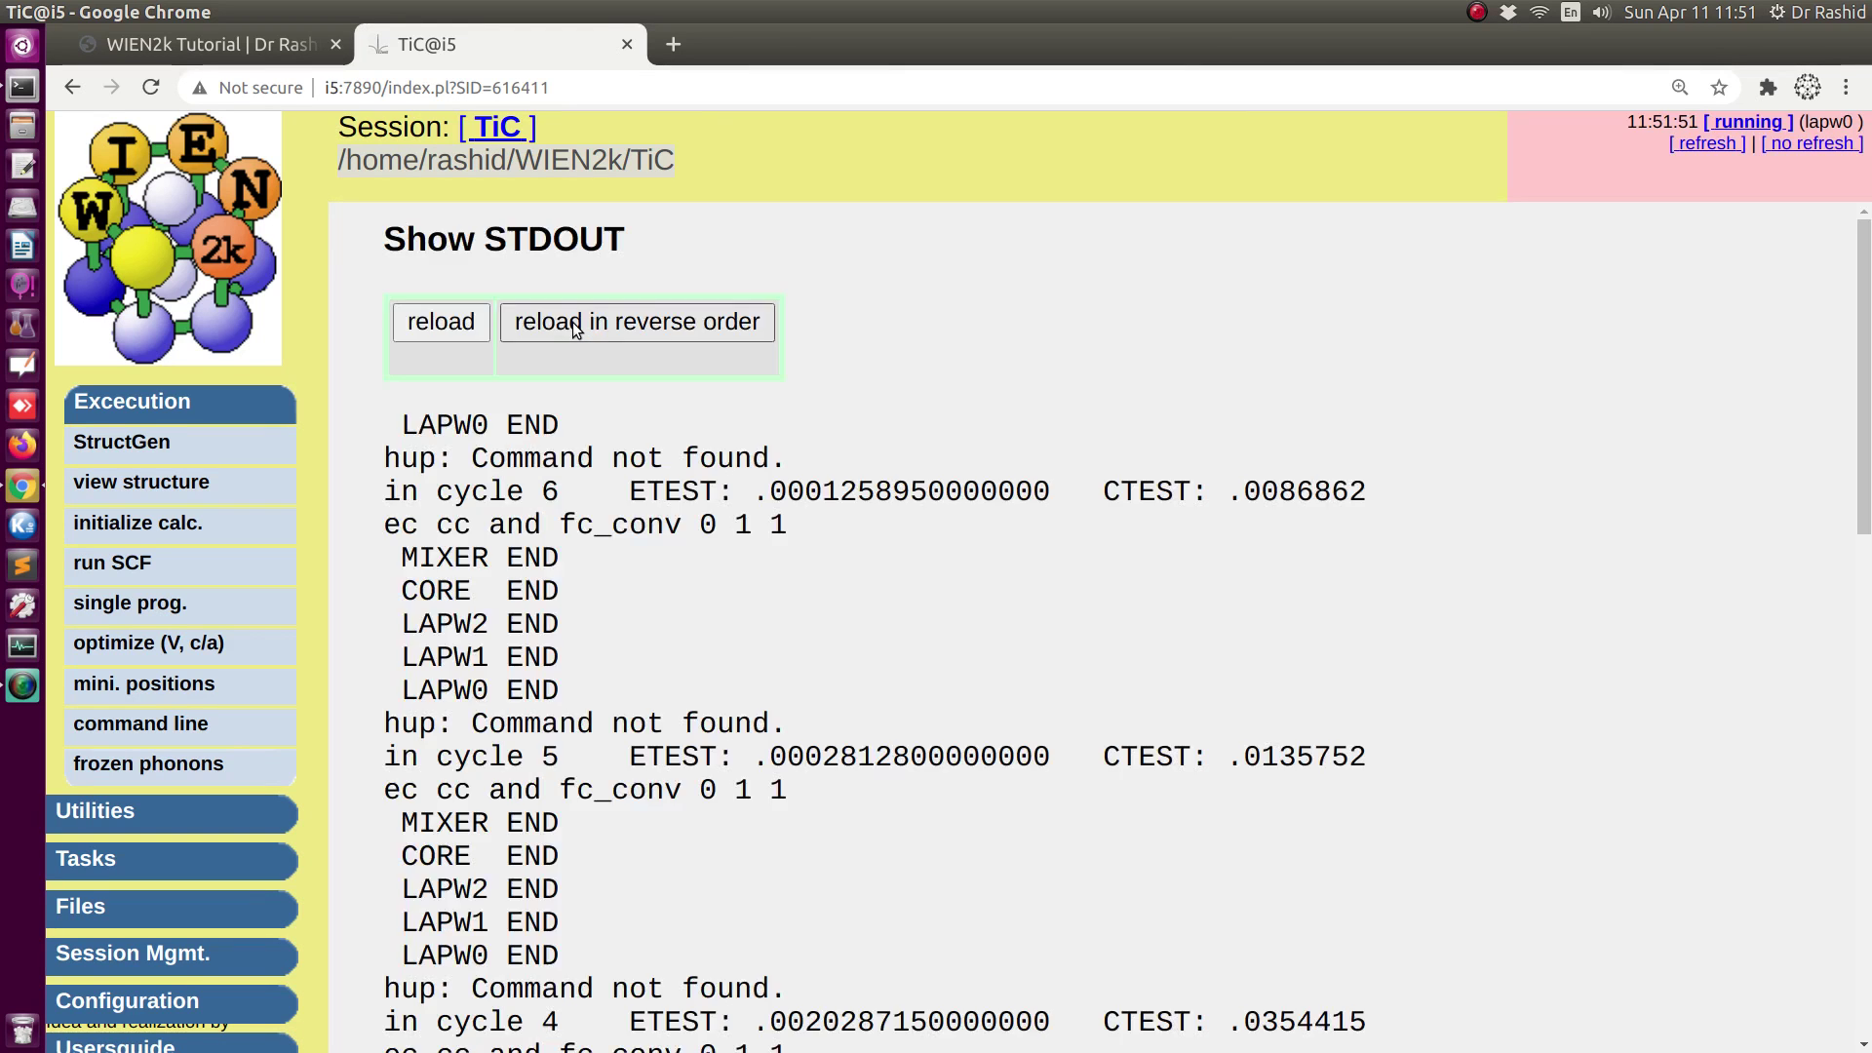
pyautogui.click(573, 322)
pyautogui.click(574, 322)
pyautogui.click(574, 322)
pyautogui.click(573, 322)
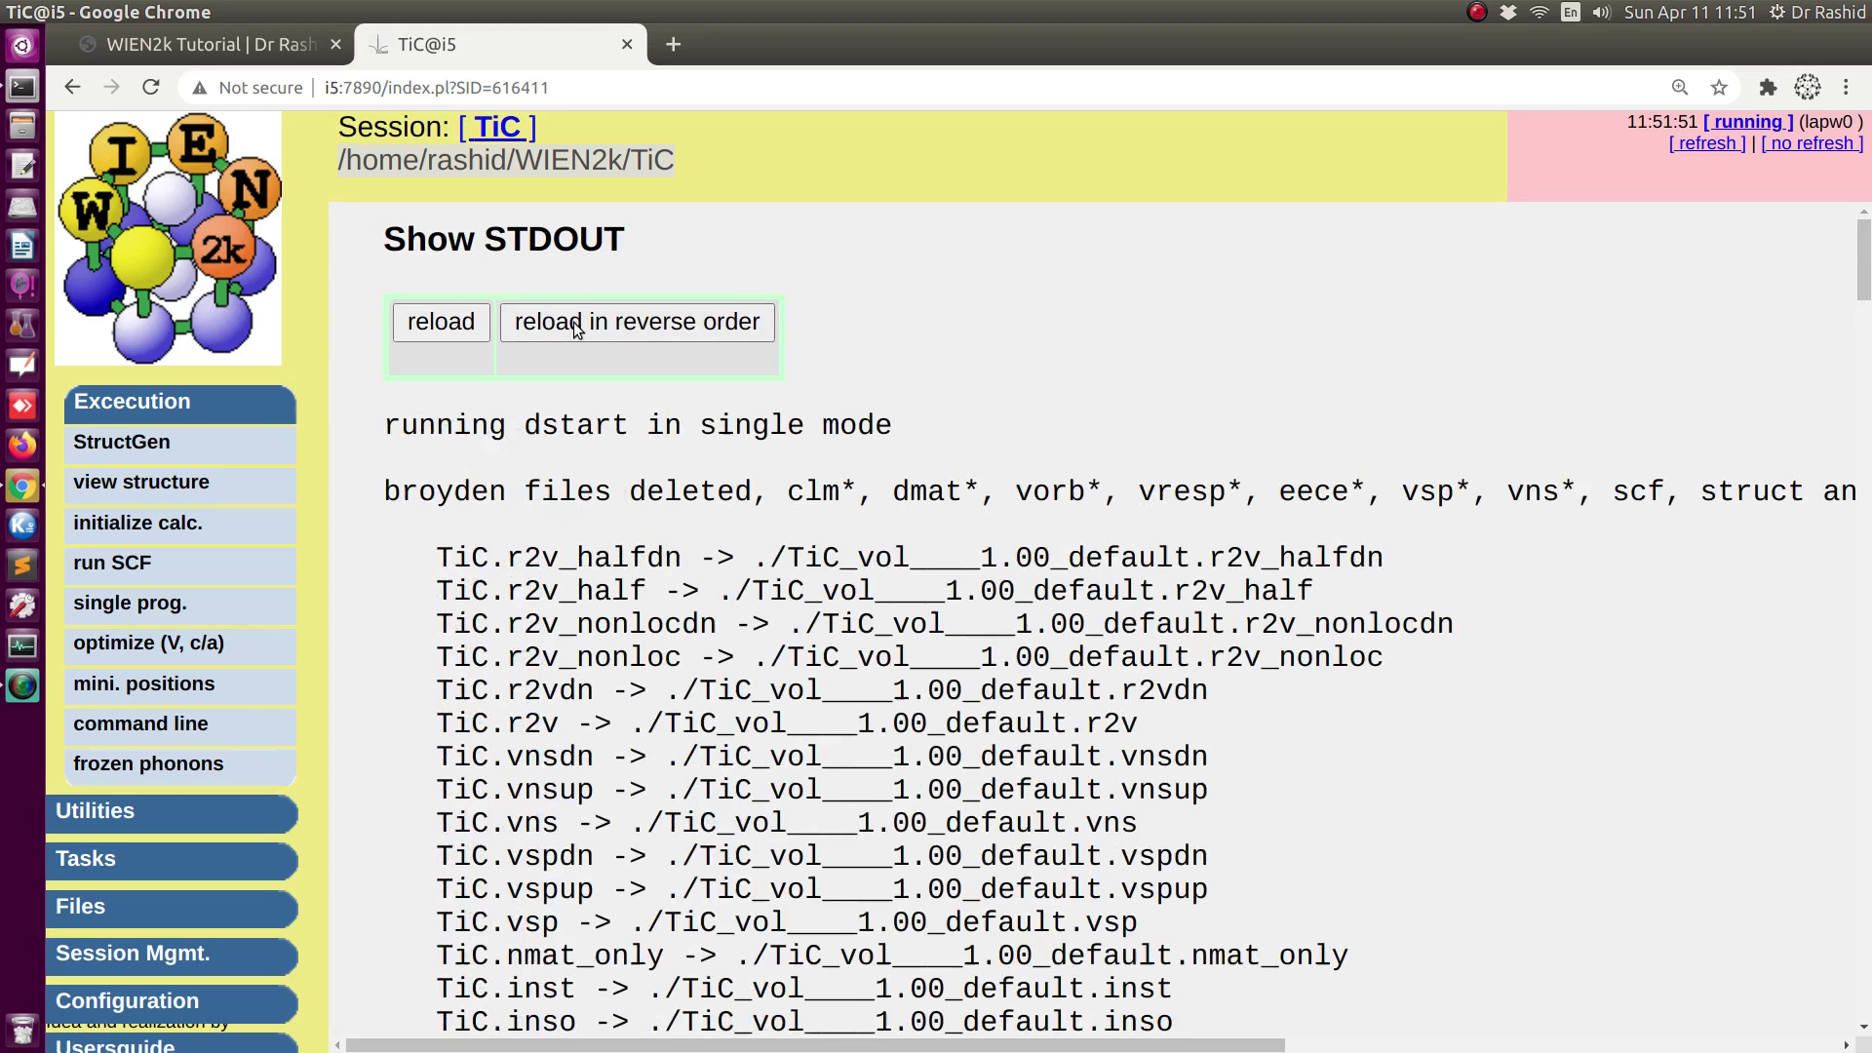
pyautogui.click(573, 322)
pyautogui.click(574, 322)
pyautogui.click(574, 322)
pyautogui.click(574, 322)
pyautogui.click(573, 321)
pyautogui.click(573, 322)
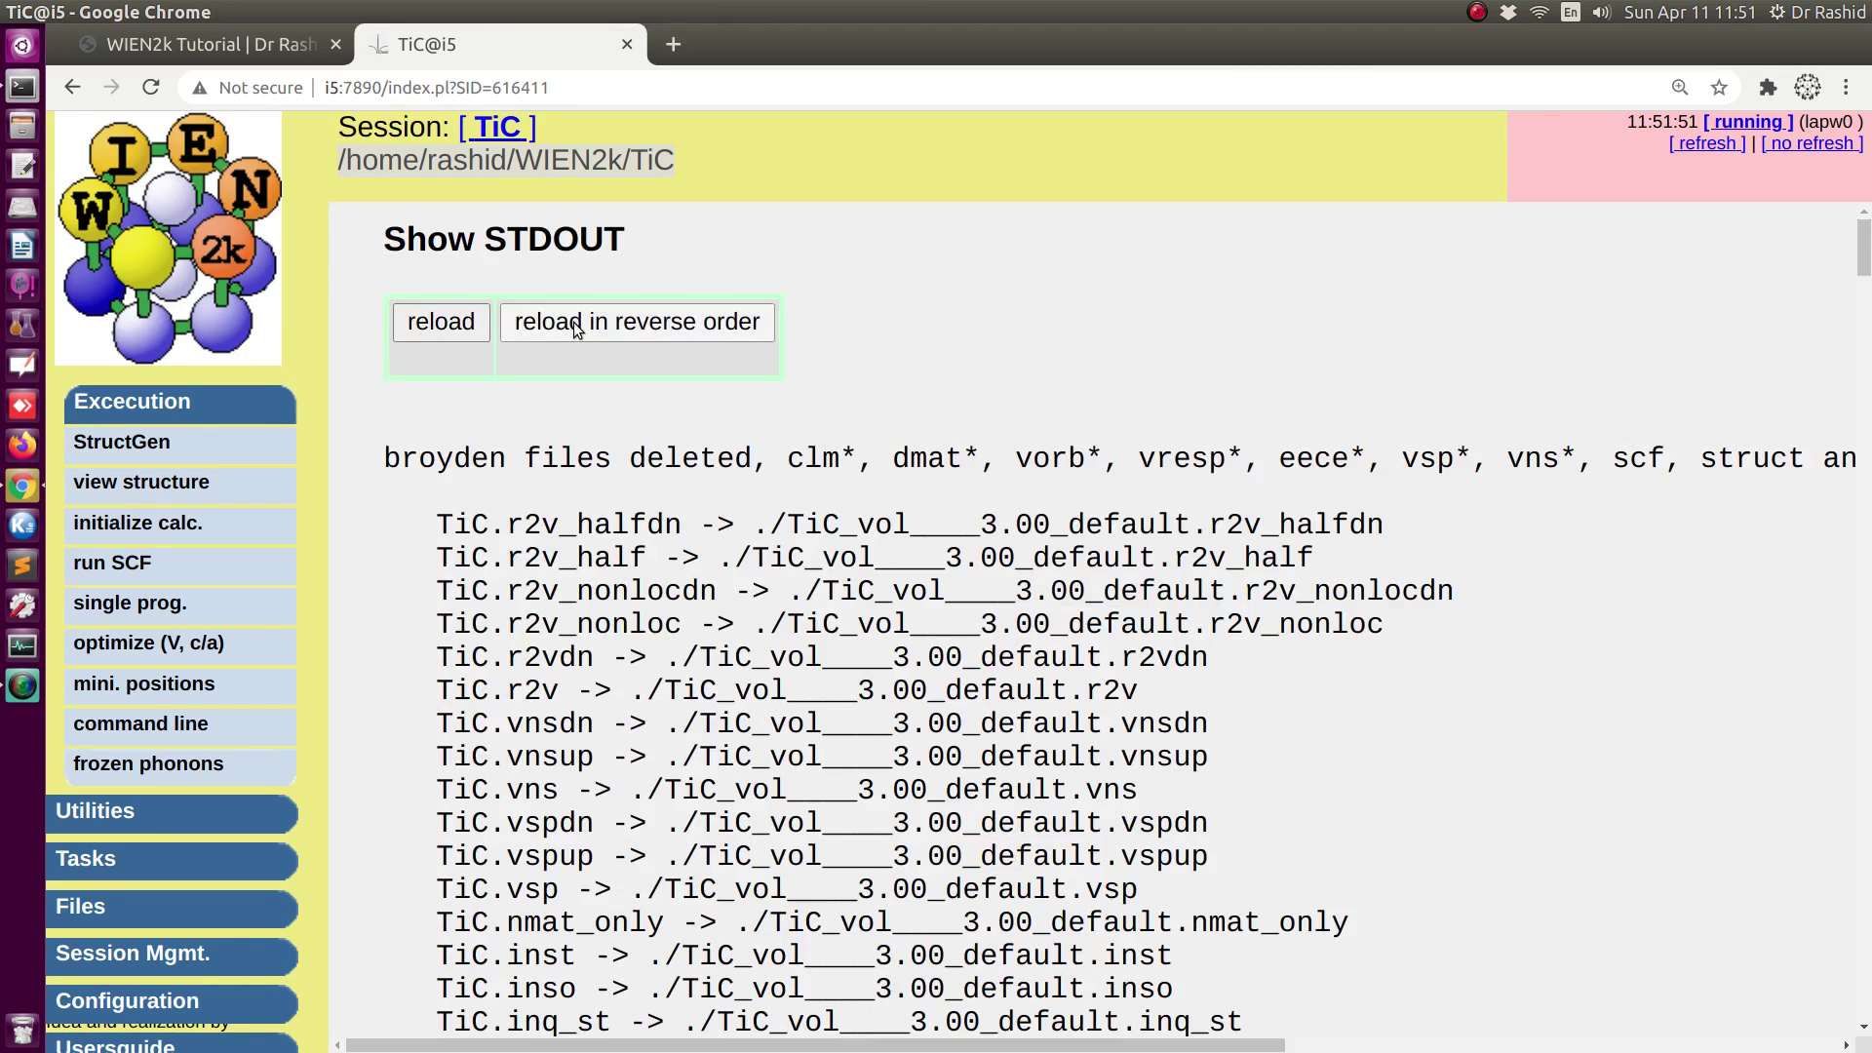
# Switch to the terminal and rerun ../save_vol.sh in the TiC folder to fit the extended set of volumes.
pyautogui.click(22, 88)
pyautogui.press('Up')
pyautogui.press('Up')
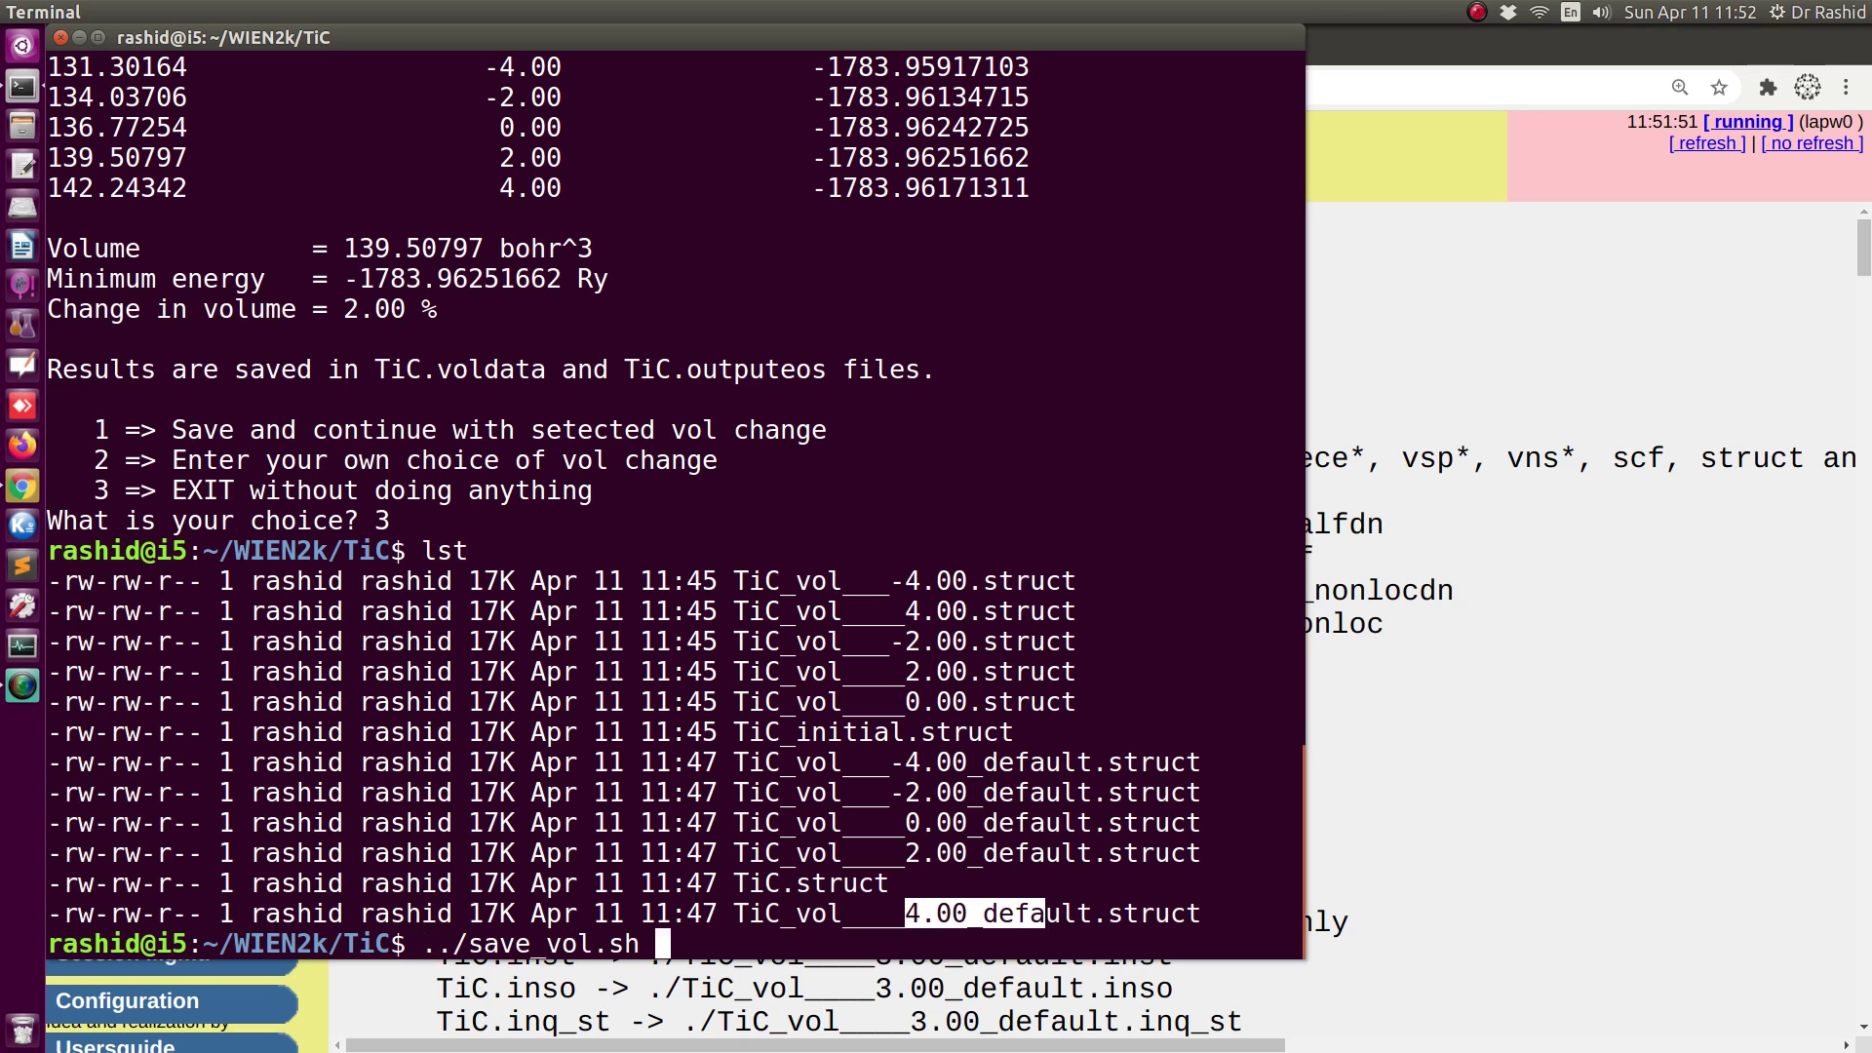
pyautogui.press('Return')
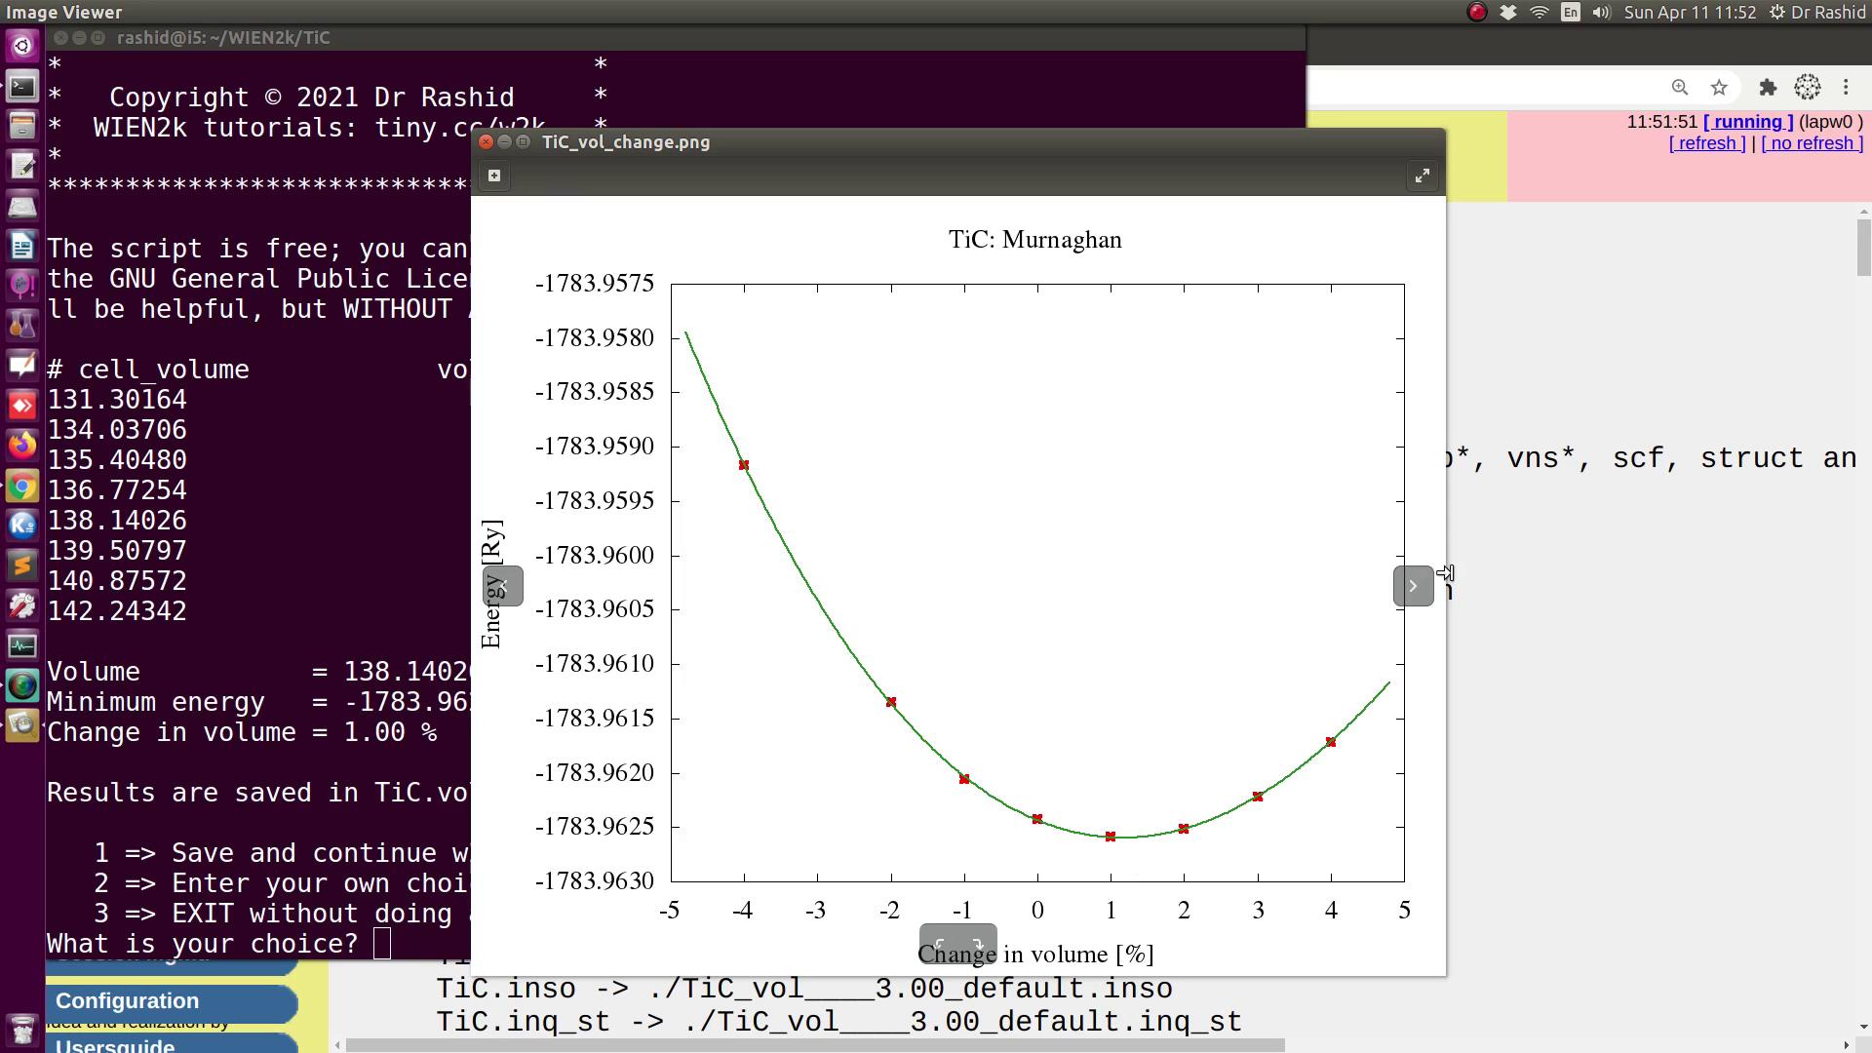
# View the TiC_cell_vol.png plot, return to TiC_vol_change.png and move the plot window off the script's output.
pyautogui.click(1413, 585)
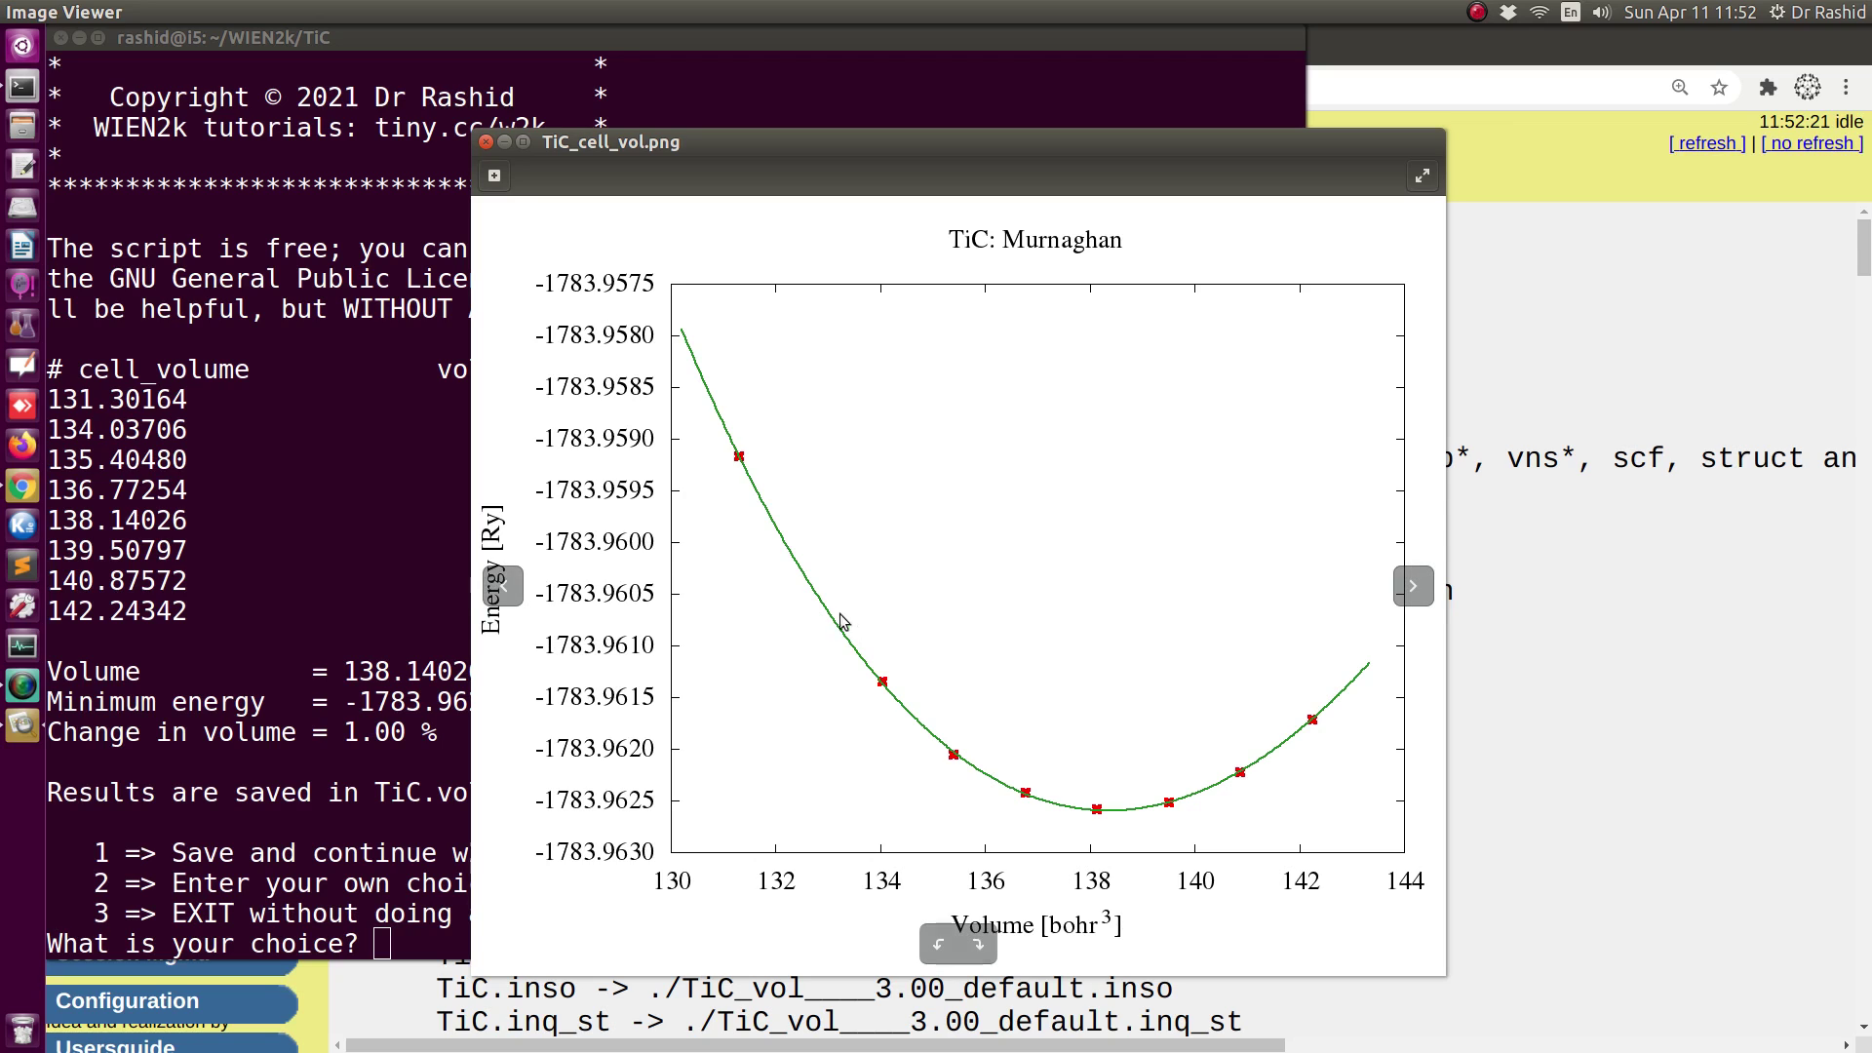
pyautogui.click(503, 586)
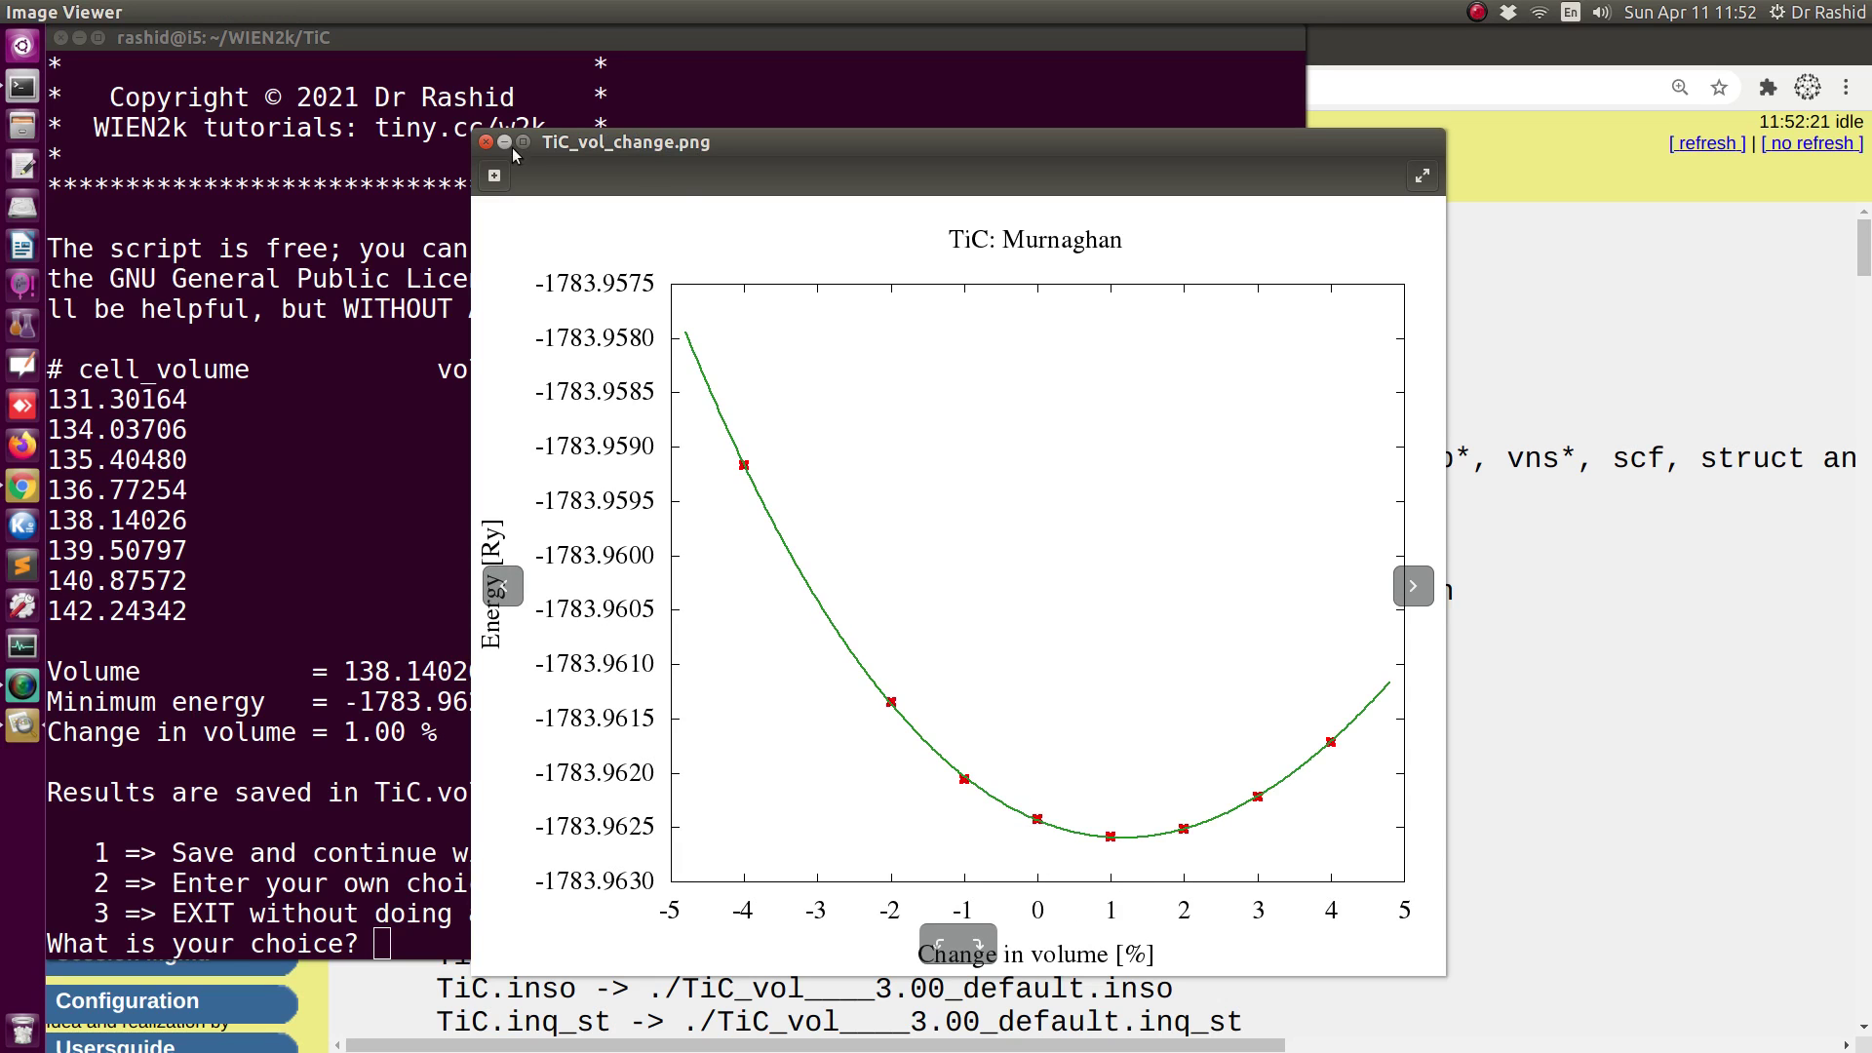
pyautogui.moveTo(620, 142); pyautogui.dragTo(1027, 144)
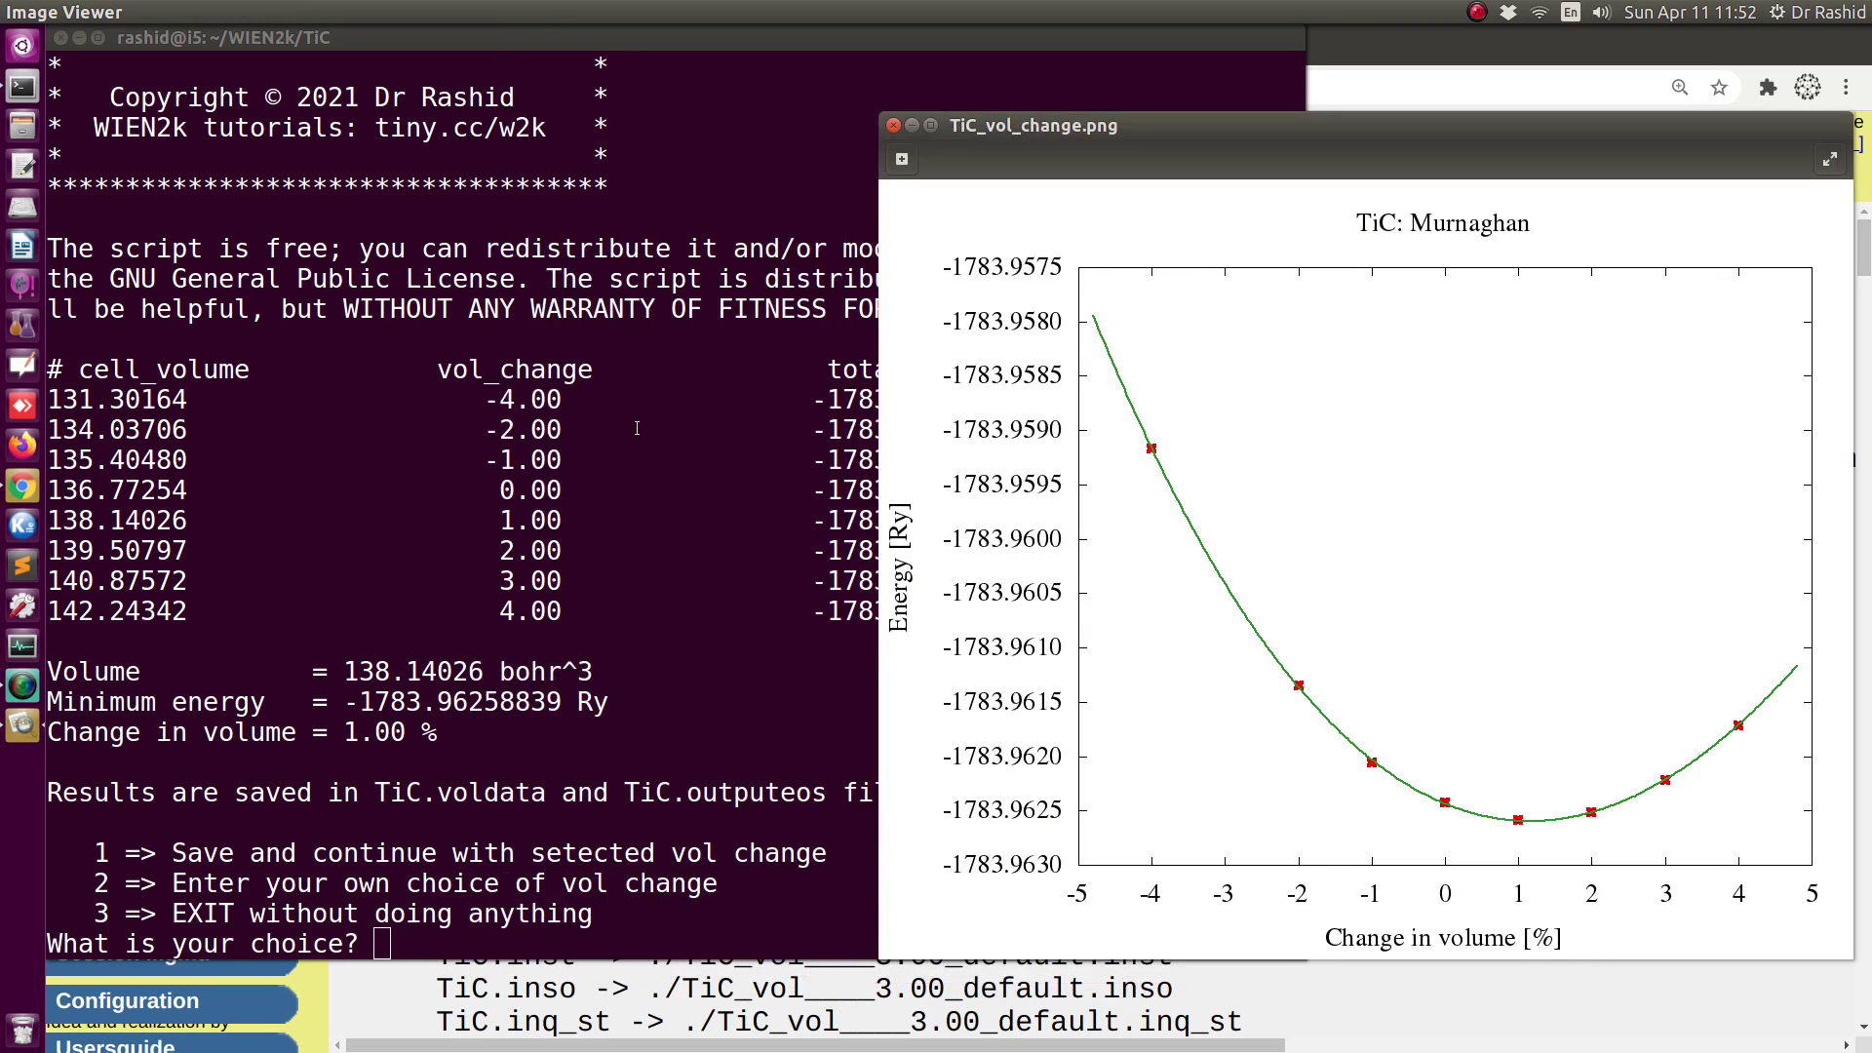
# Examine the script's selected volume change, minimum energy and volume, comparing the total energies of the 1.00 and 2.00 % cases.
pyautogui.click(435, 555)
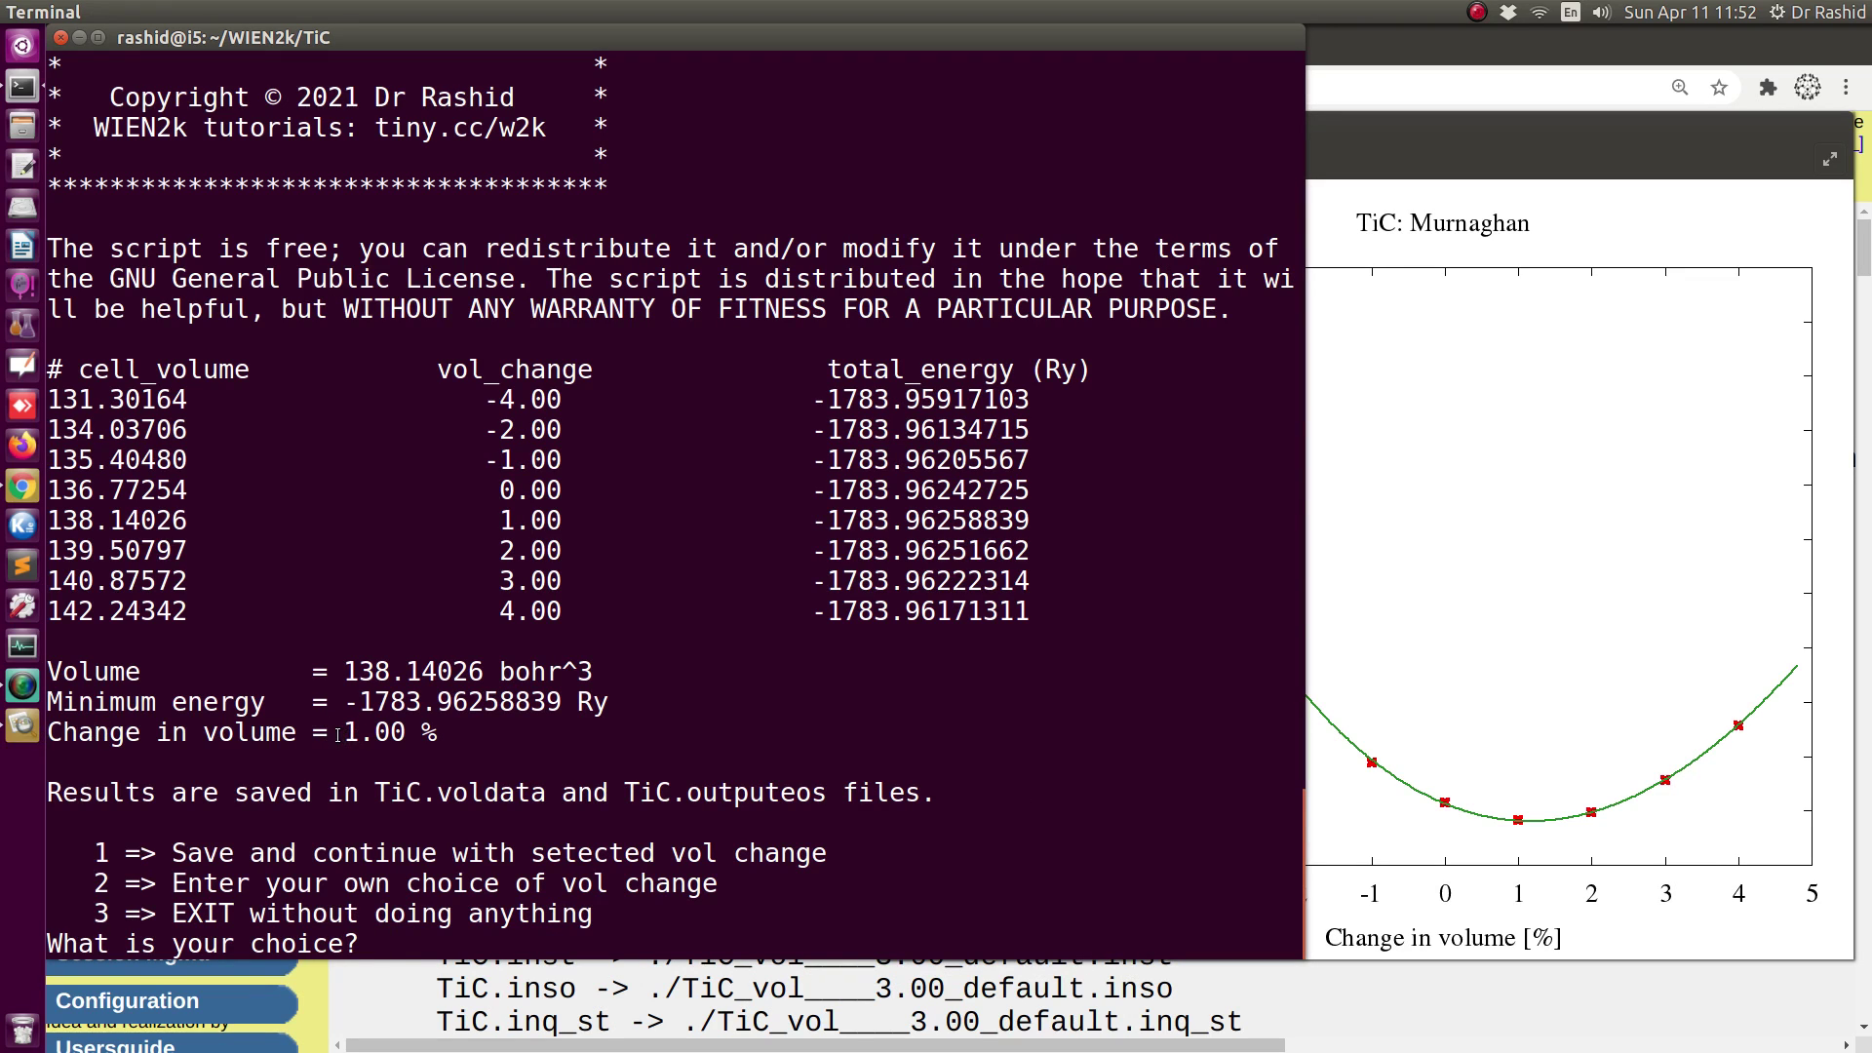
pyautogui.moveTo(341, 736); pyautogui.dragTo(585, 702)
pyautogui.click(341, 702)
pyautogui.moveTo(343, 671); pyautogui.dragTo(596, 678)
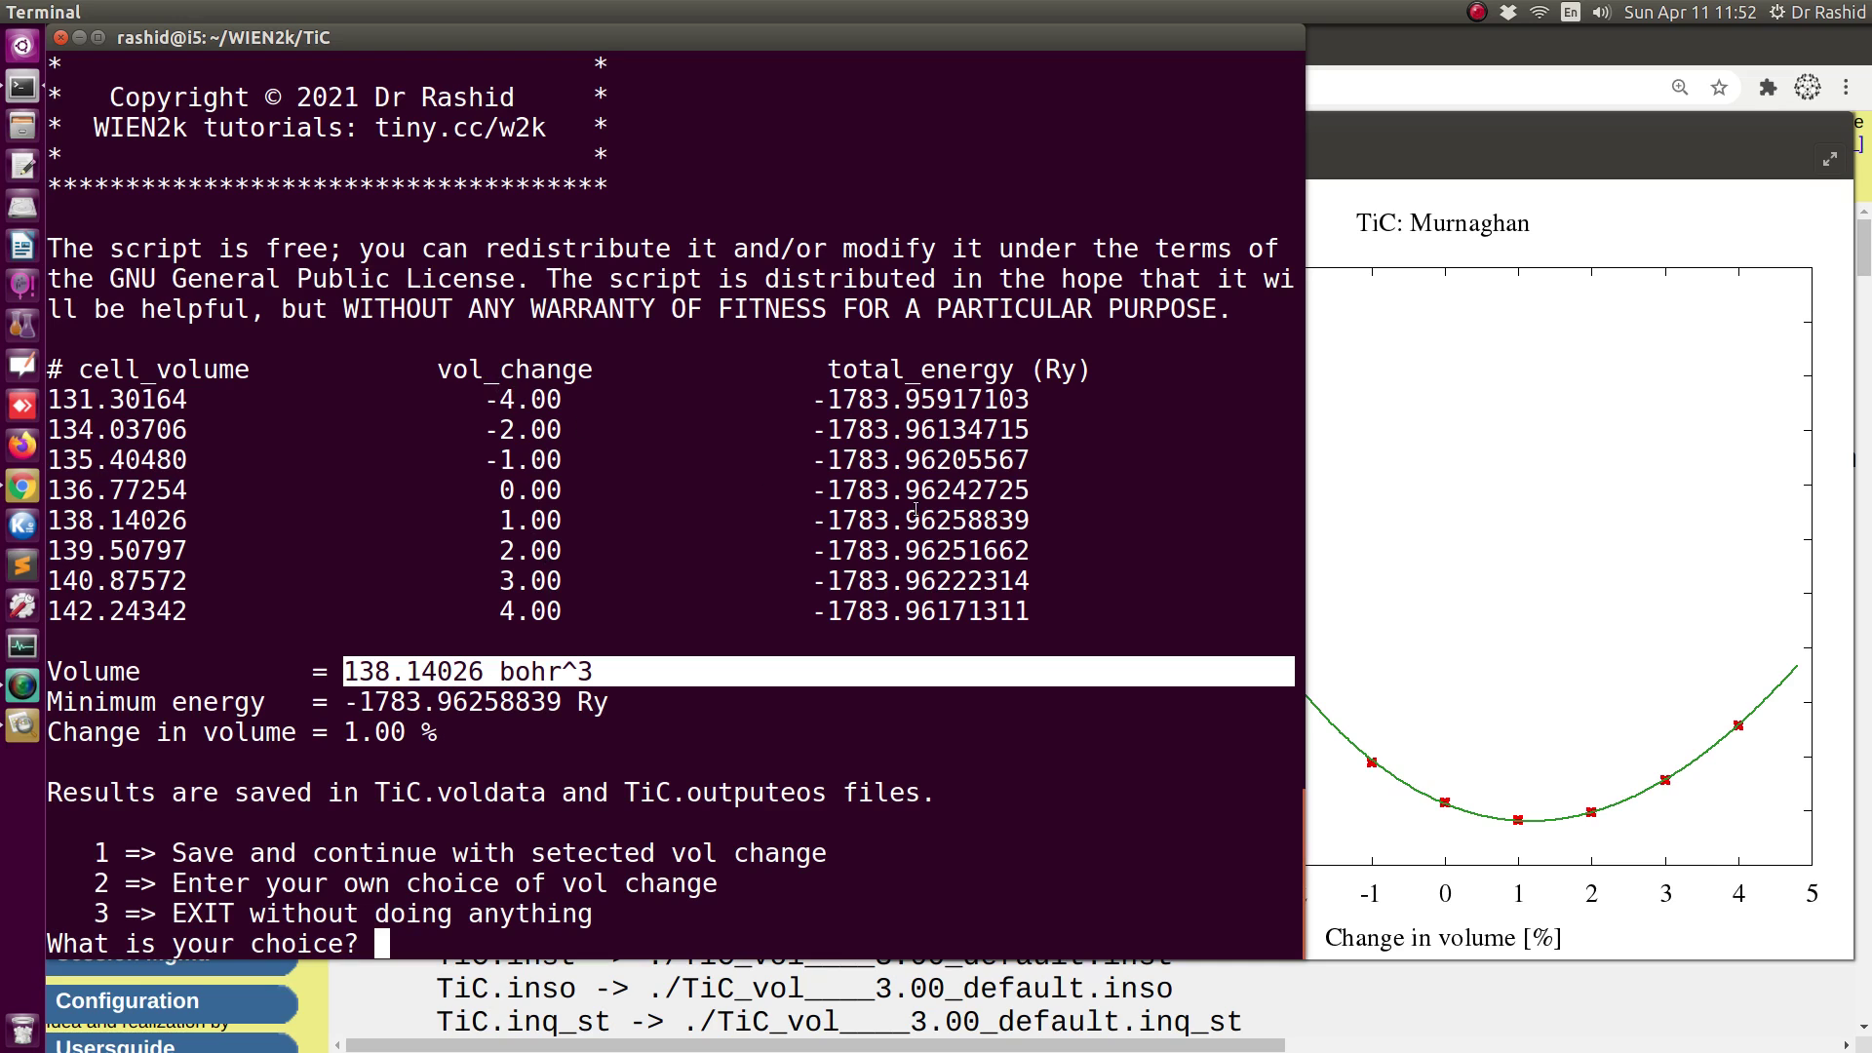
pyautogui.moveTo(812, 520); pyautogui.dragTo(1050, 523)
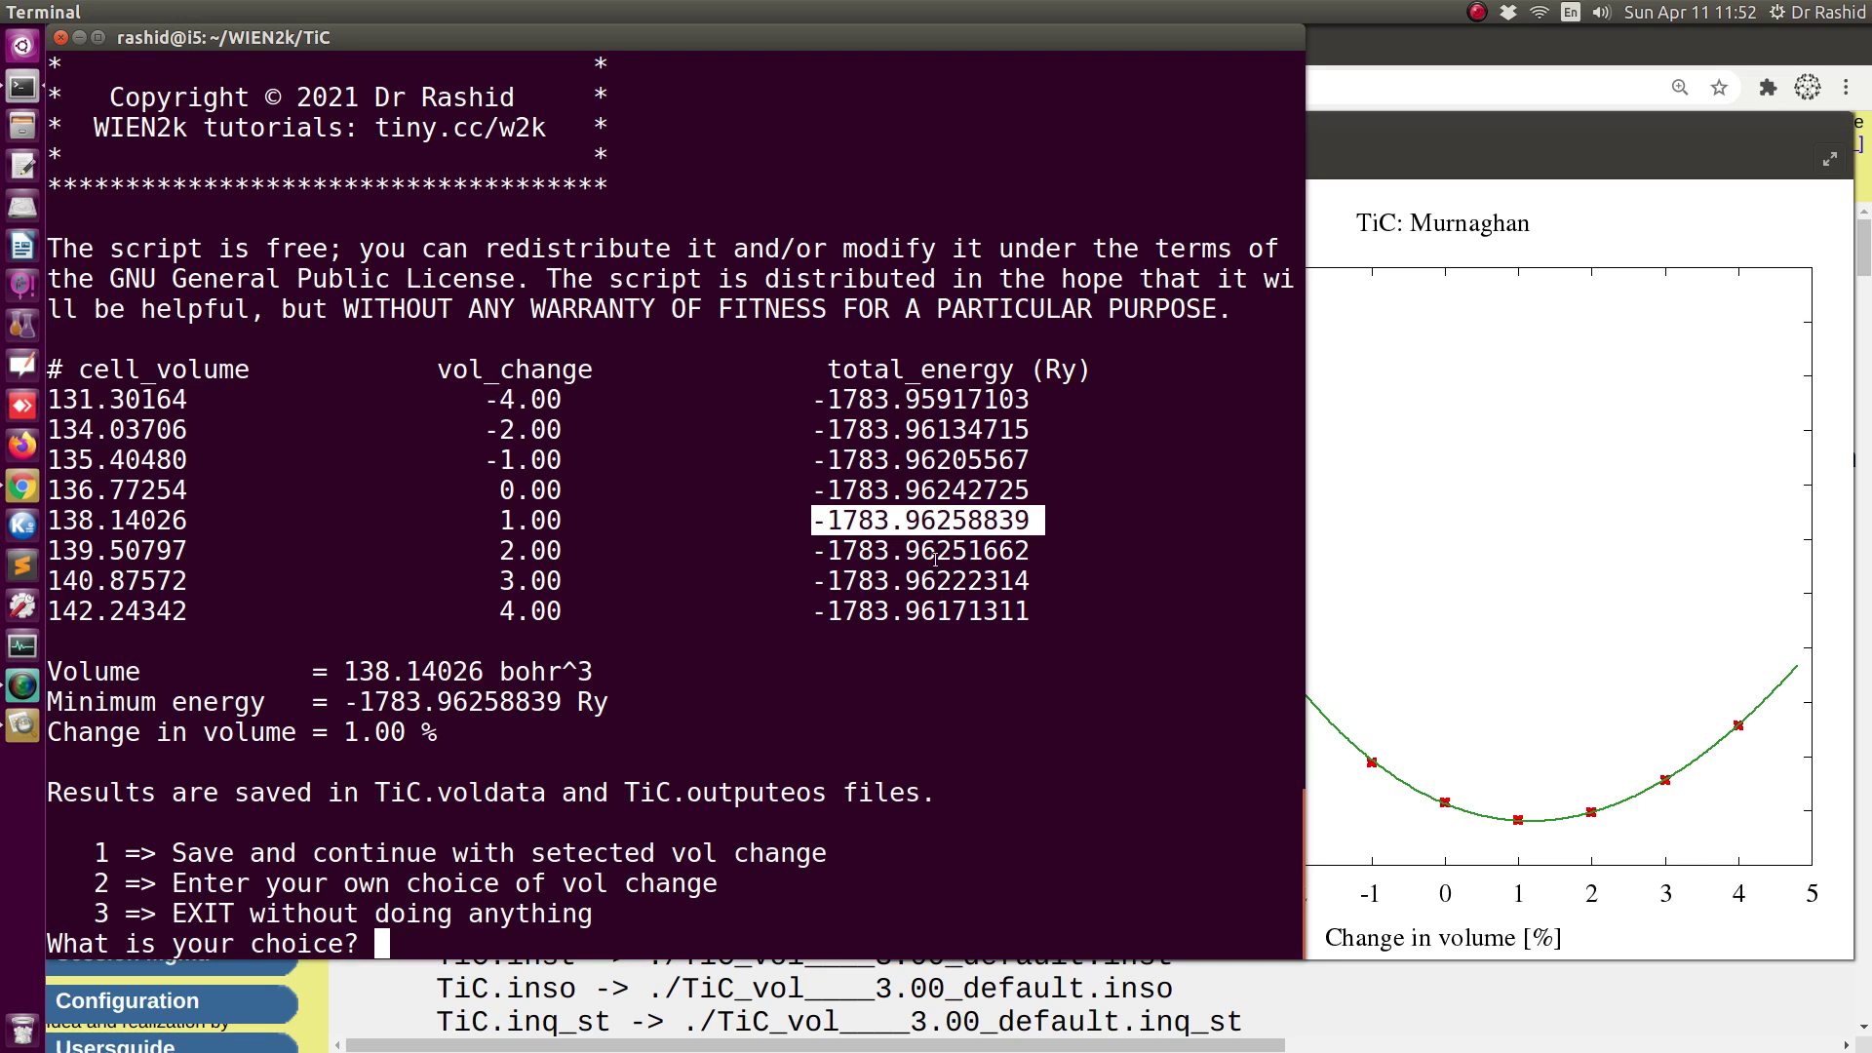
pyautogui.moveTo(821, 523); pyautogui.dragTo(1019, 556)
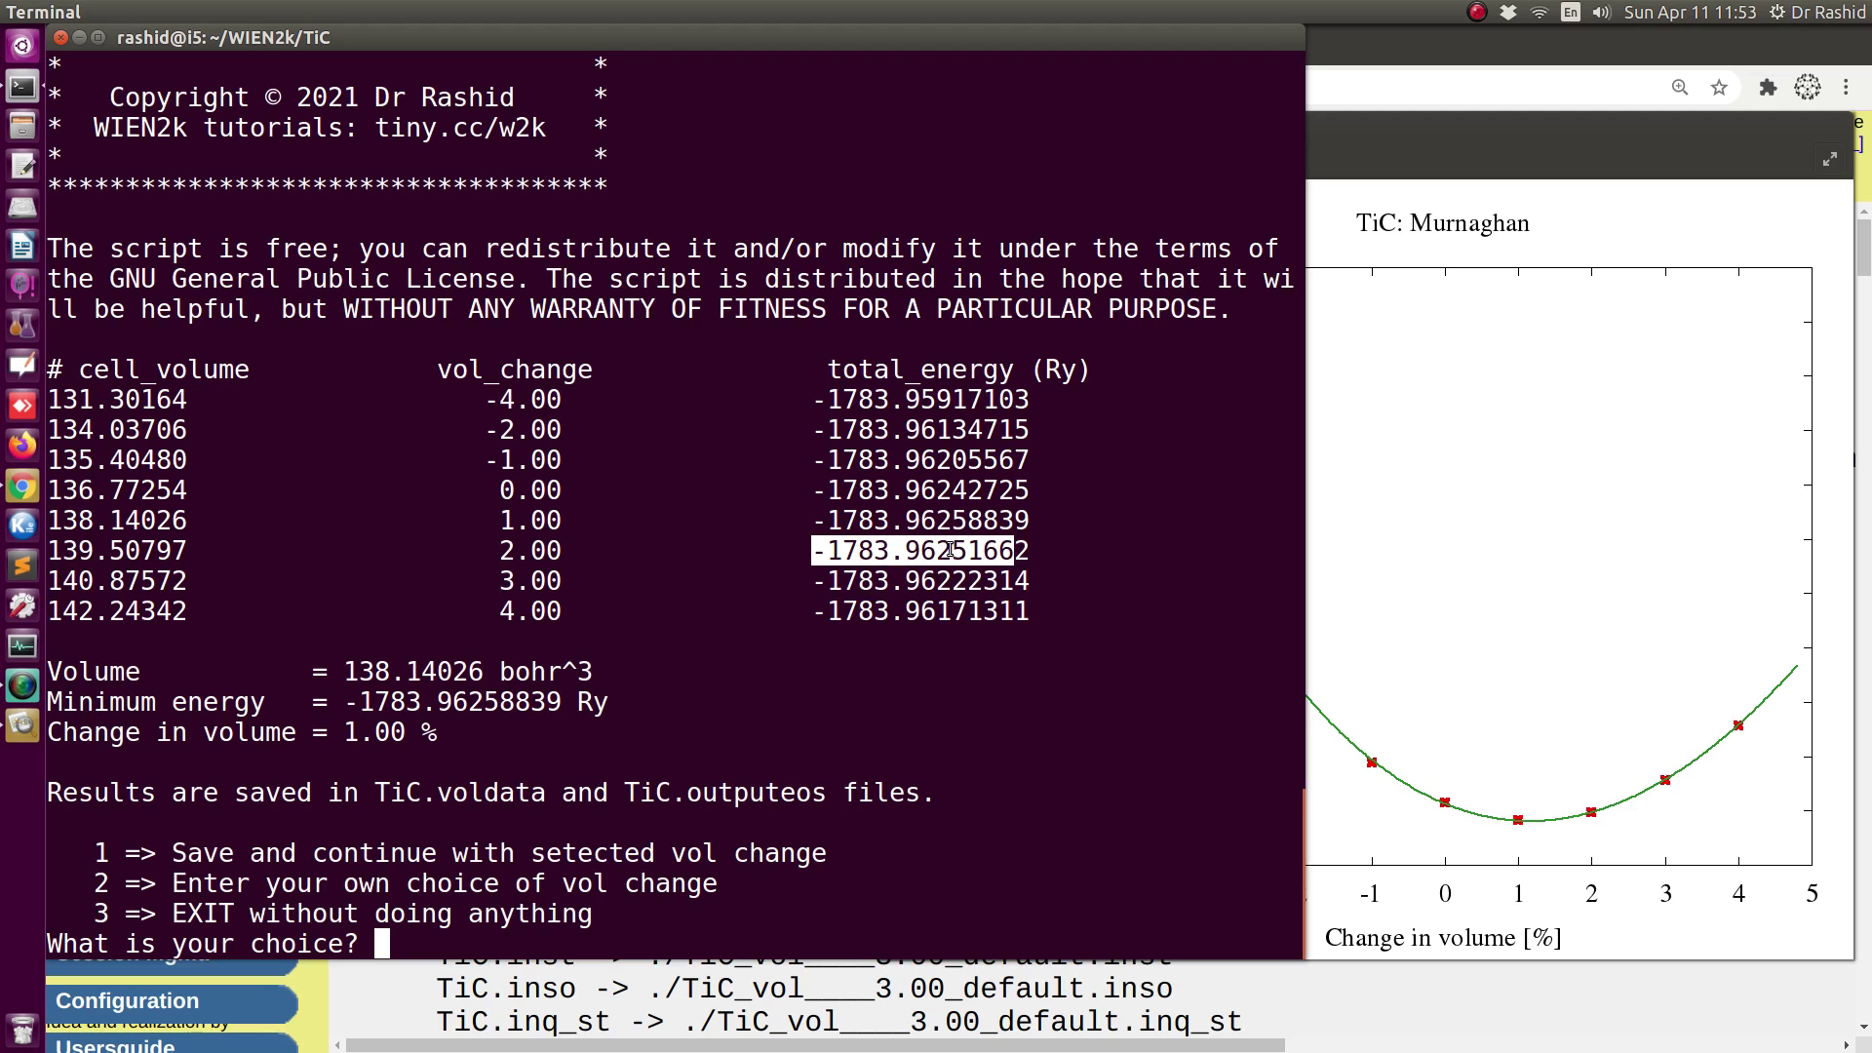
# Answer the script with choice 1 to save and continue with the selected volume change.
pyautogui.click(533, 790)
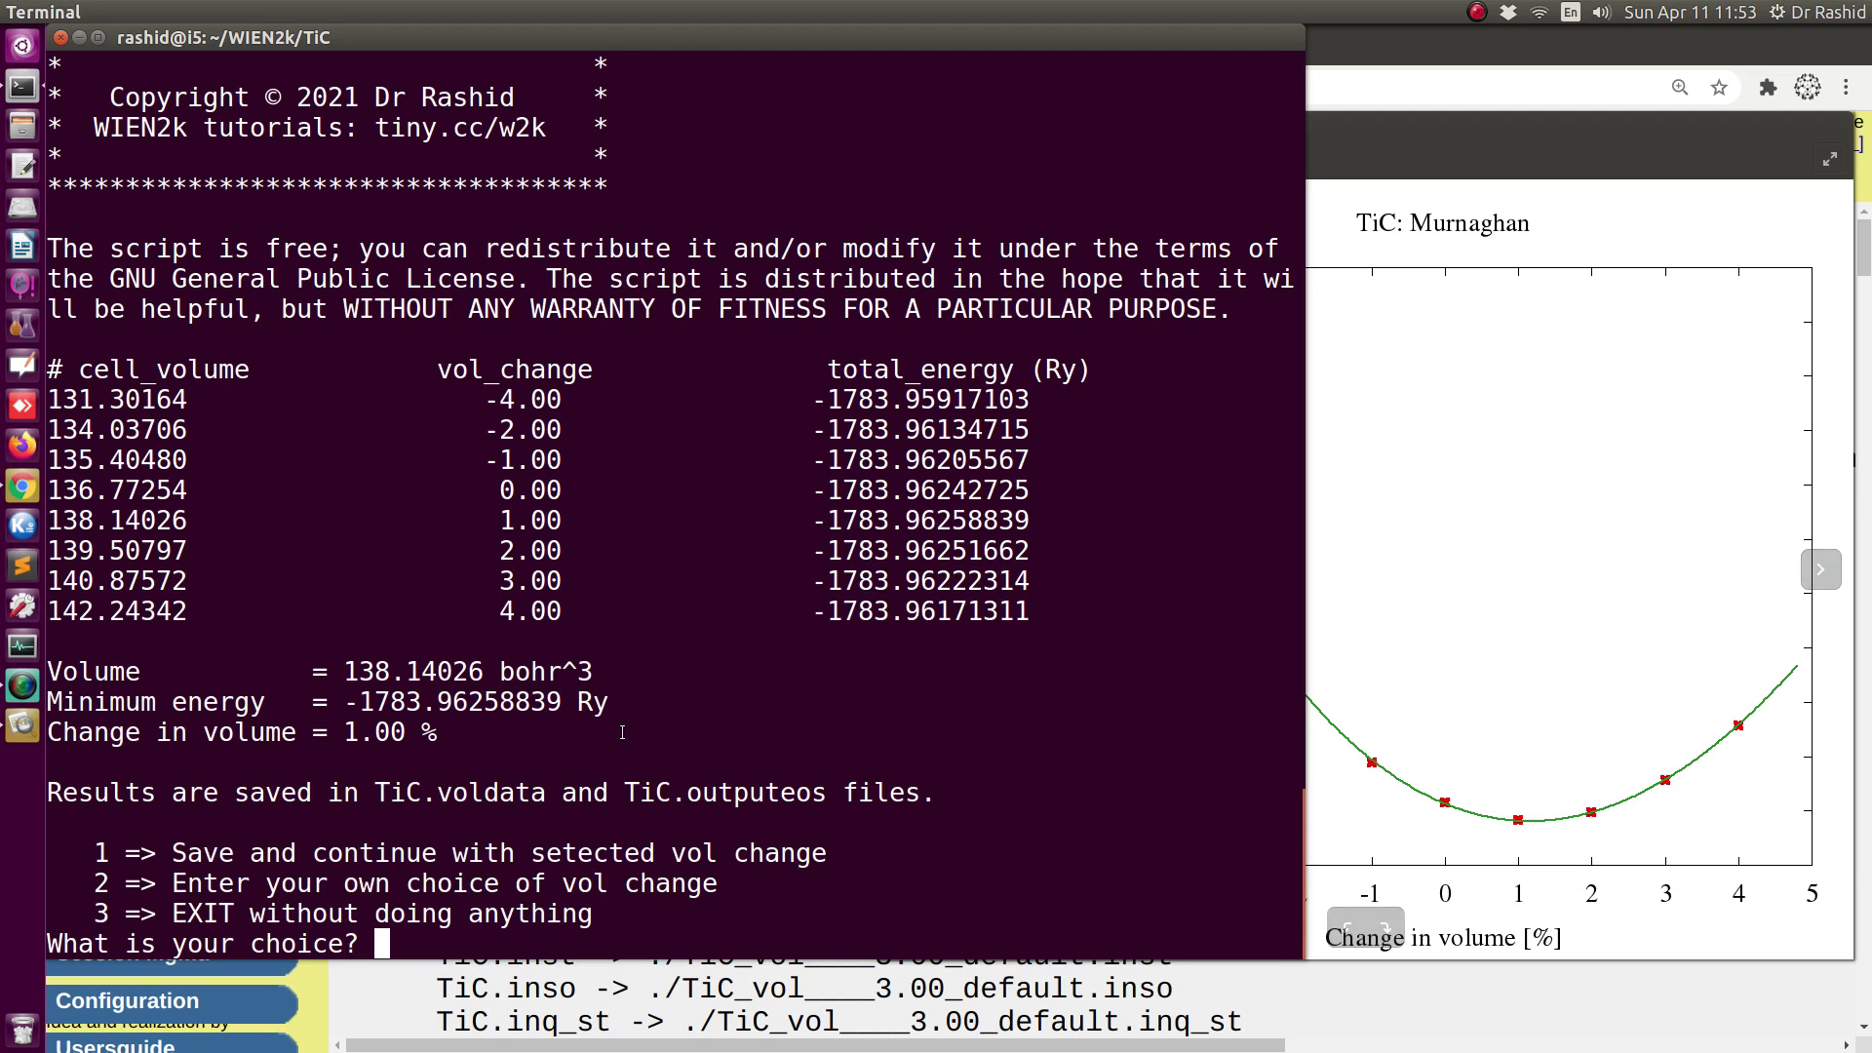
pyautogui.write('1')
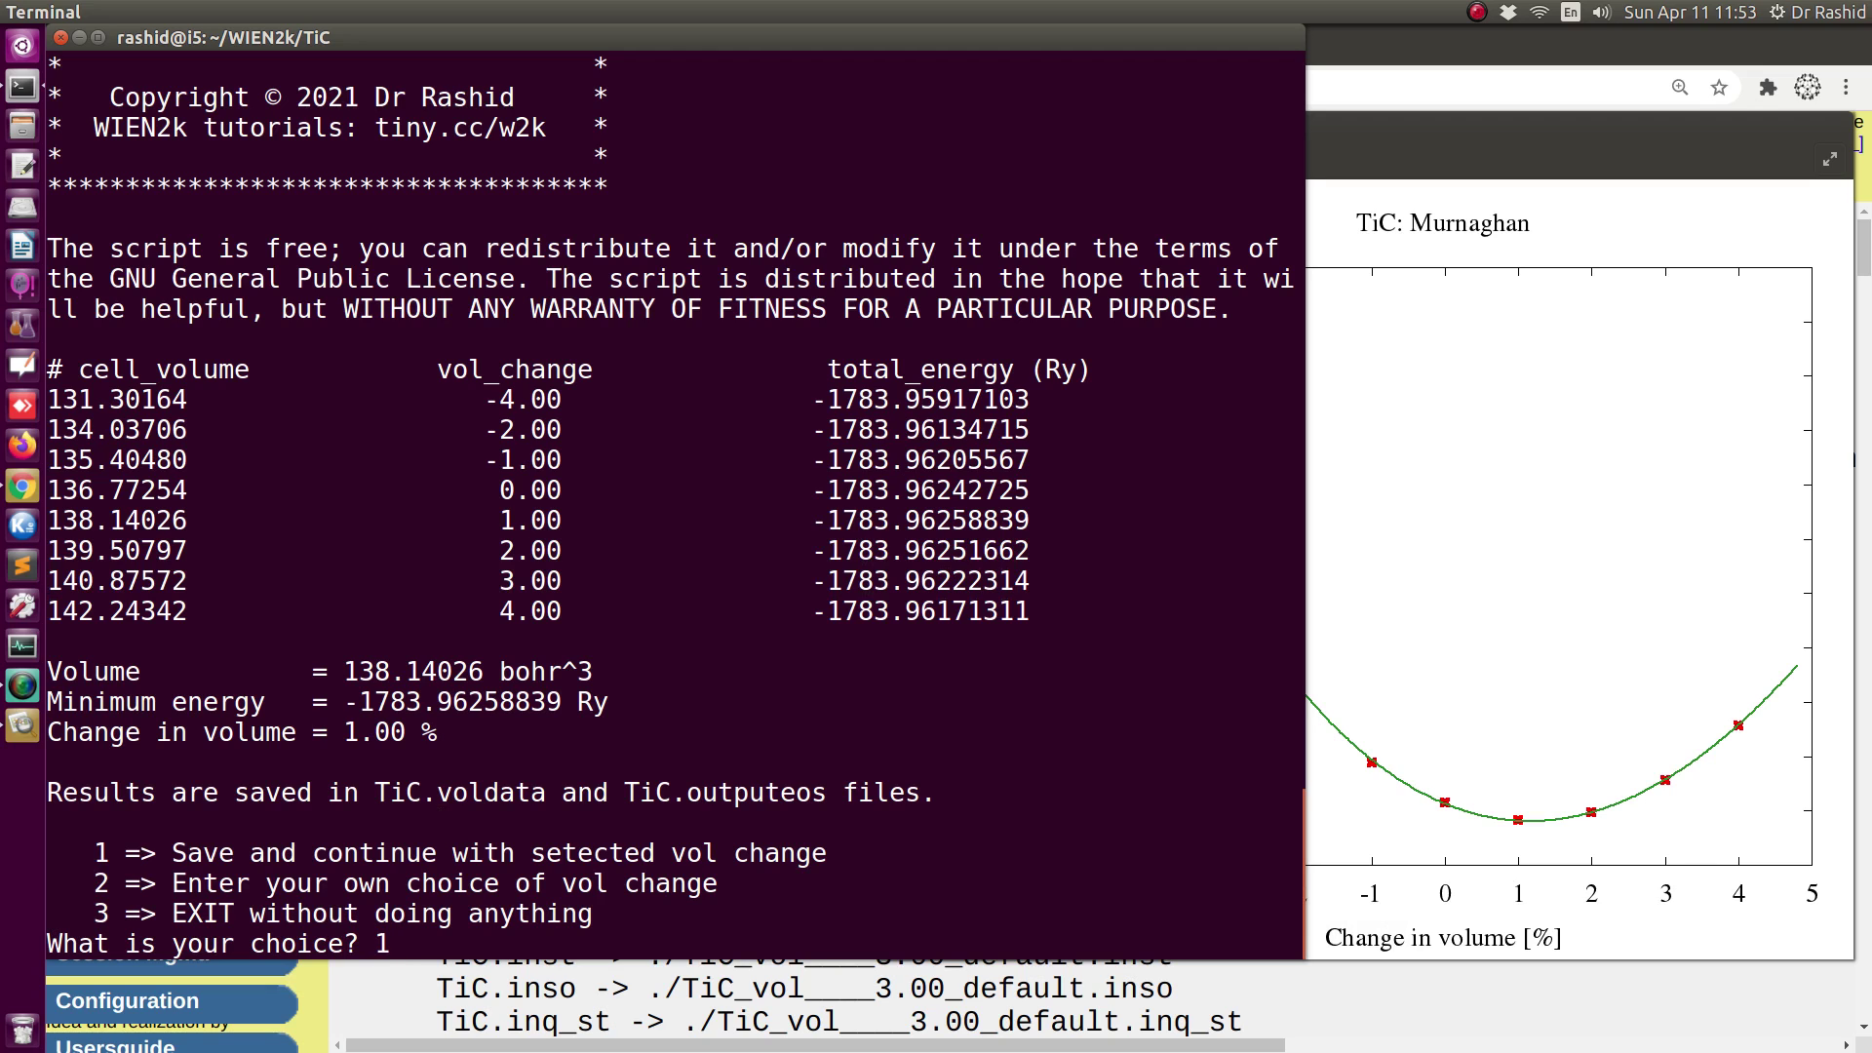
pyautogui.press('Return')
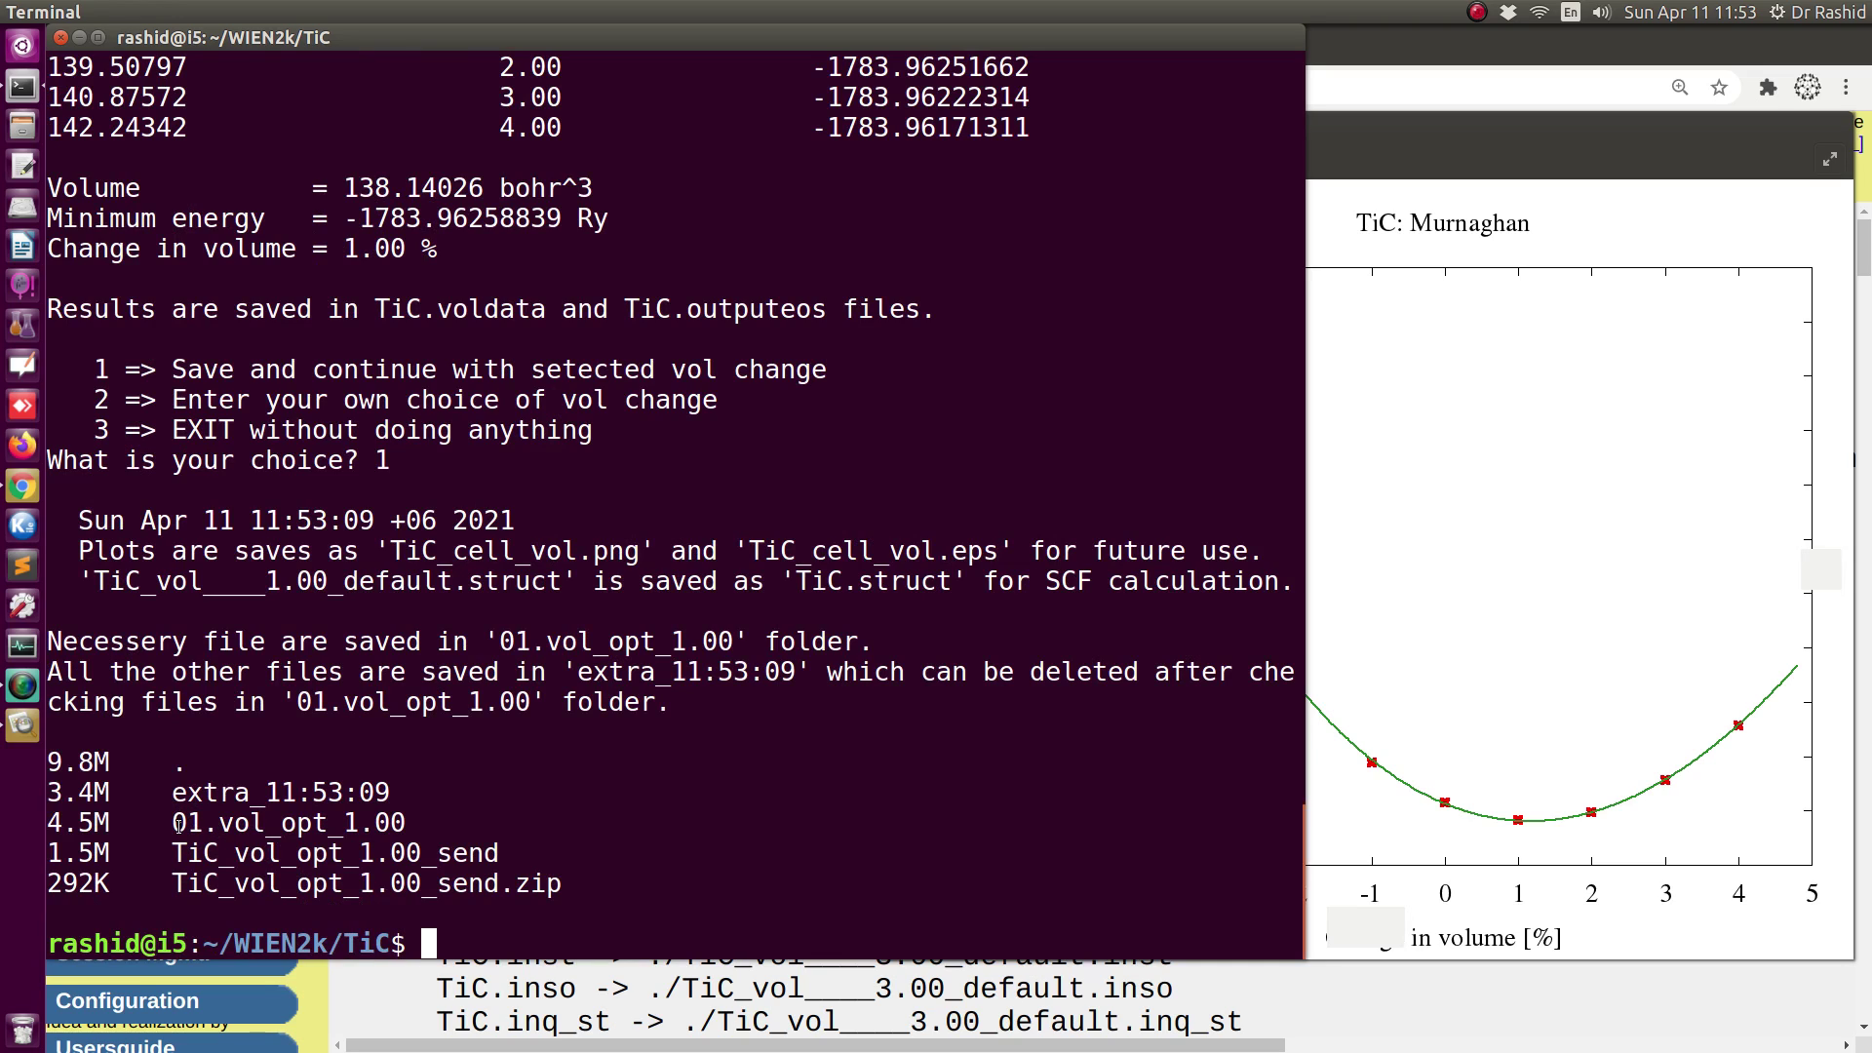
# Examine the listed 01.vol_opt_1.00, extra_11:53:09 and TiC_vol_opt_1.00_send folders and the TiC_vol_opt_1.00_send.zip archive.
pyautogui.moveTo(177, 824); pyautogui.dragTo(405, 829)
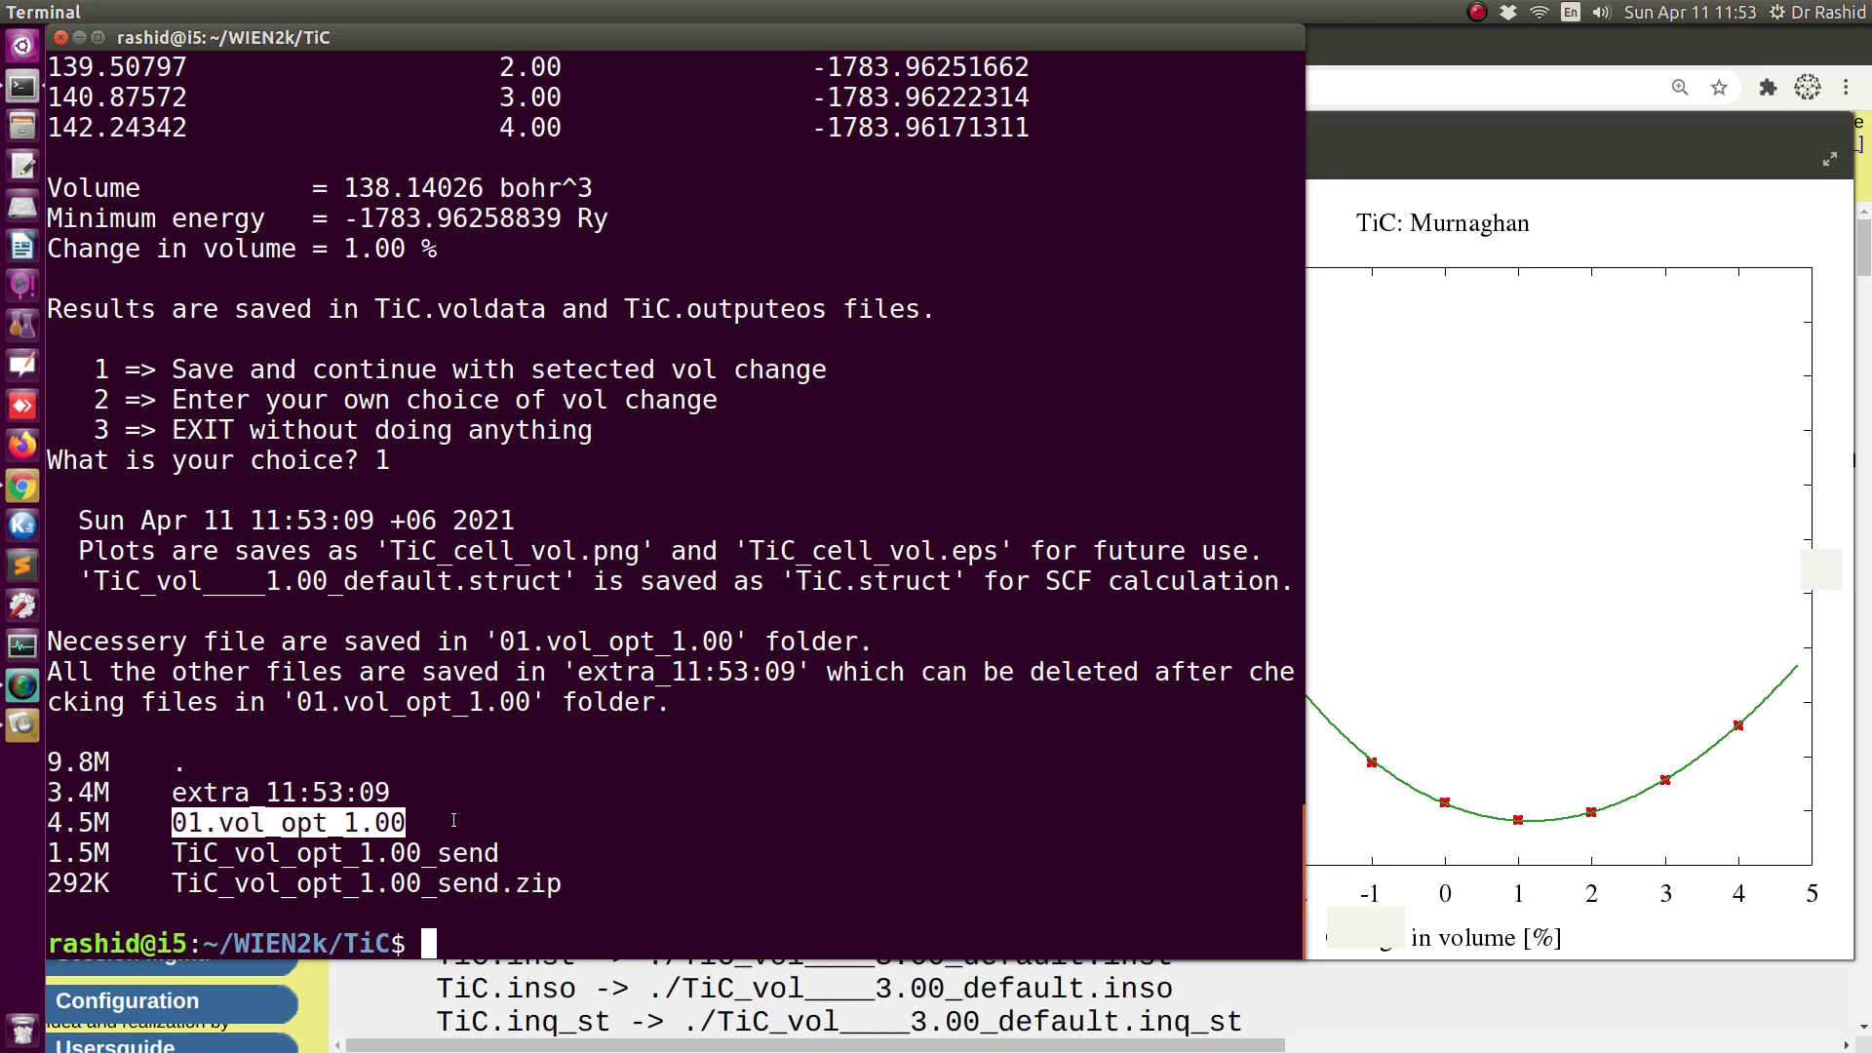
pyautogui.moveTo(177, 792); pyautogui.dragTo(383, 794)
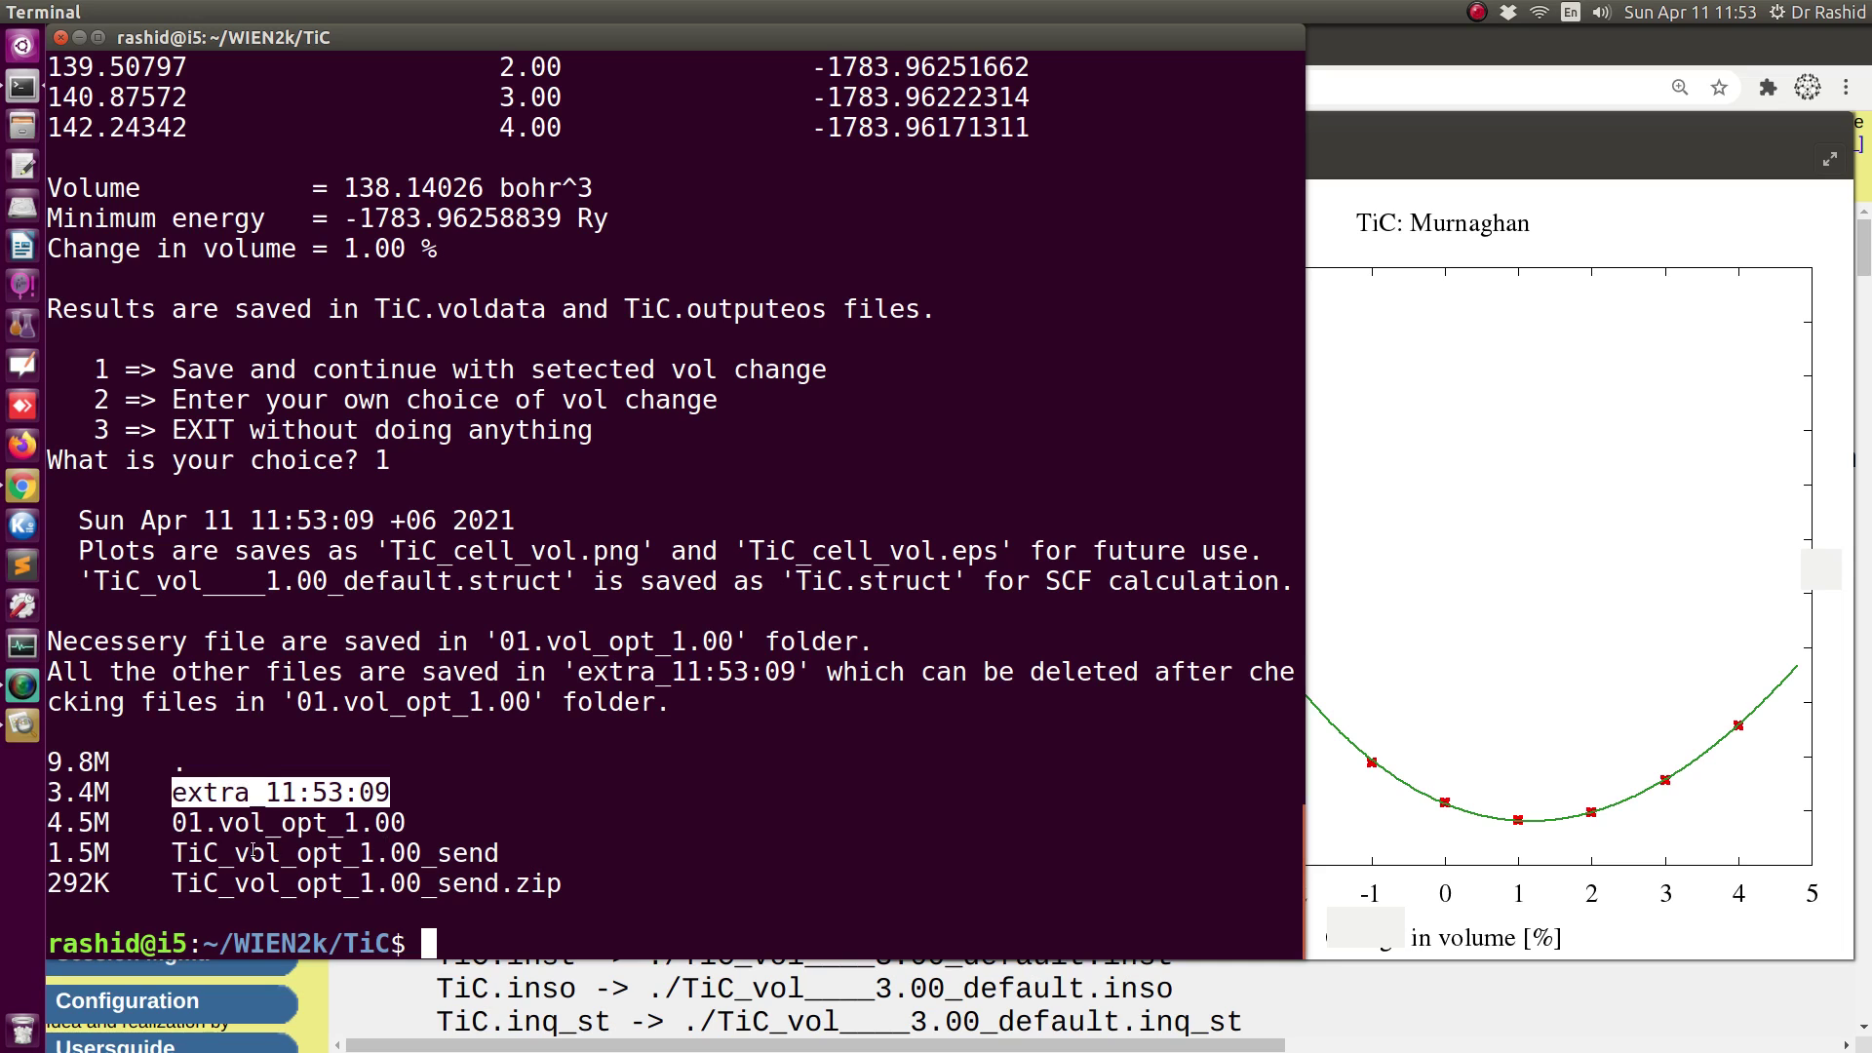
pyautogui.moveTo(177, 851); pyautogui.dragTo(495, 858)
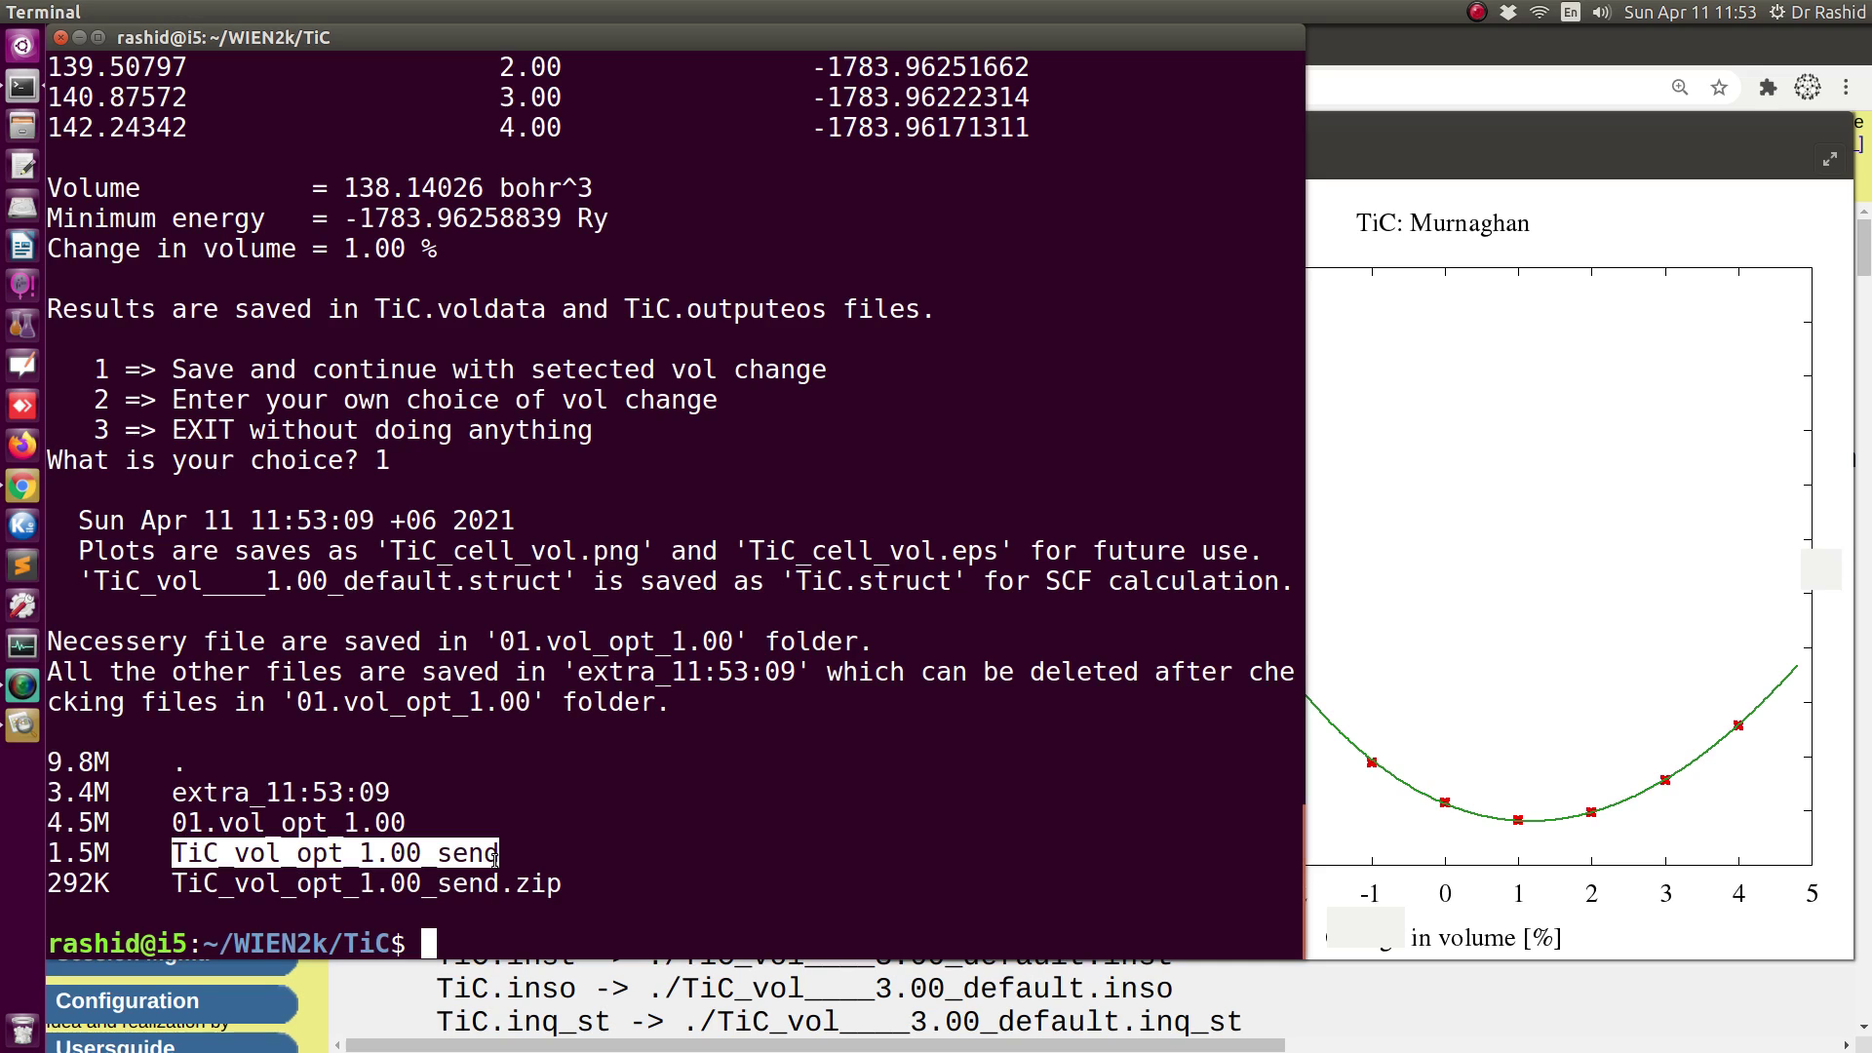
pyautogui.moveTo(185, 883); pyautogui.dragTo(539, 884)
pyautogui.click(412, 851)
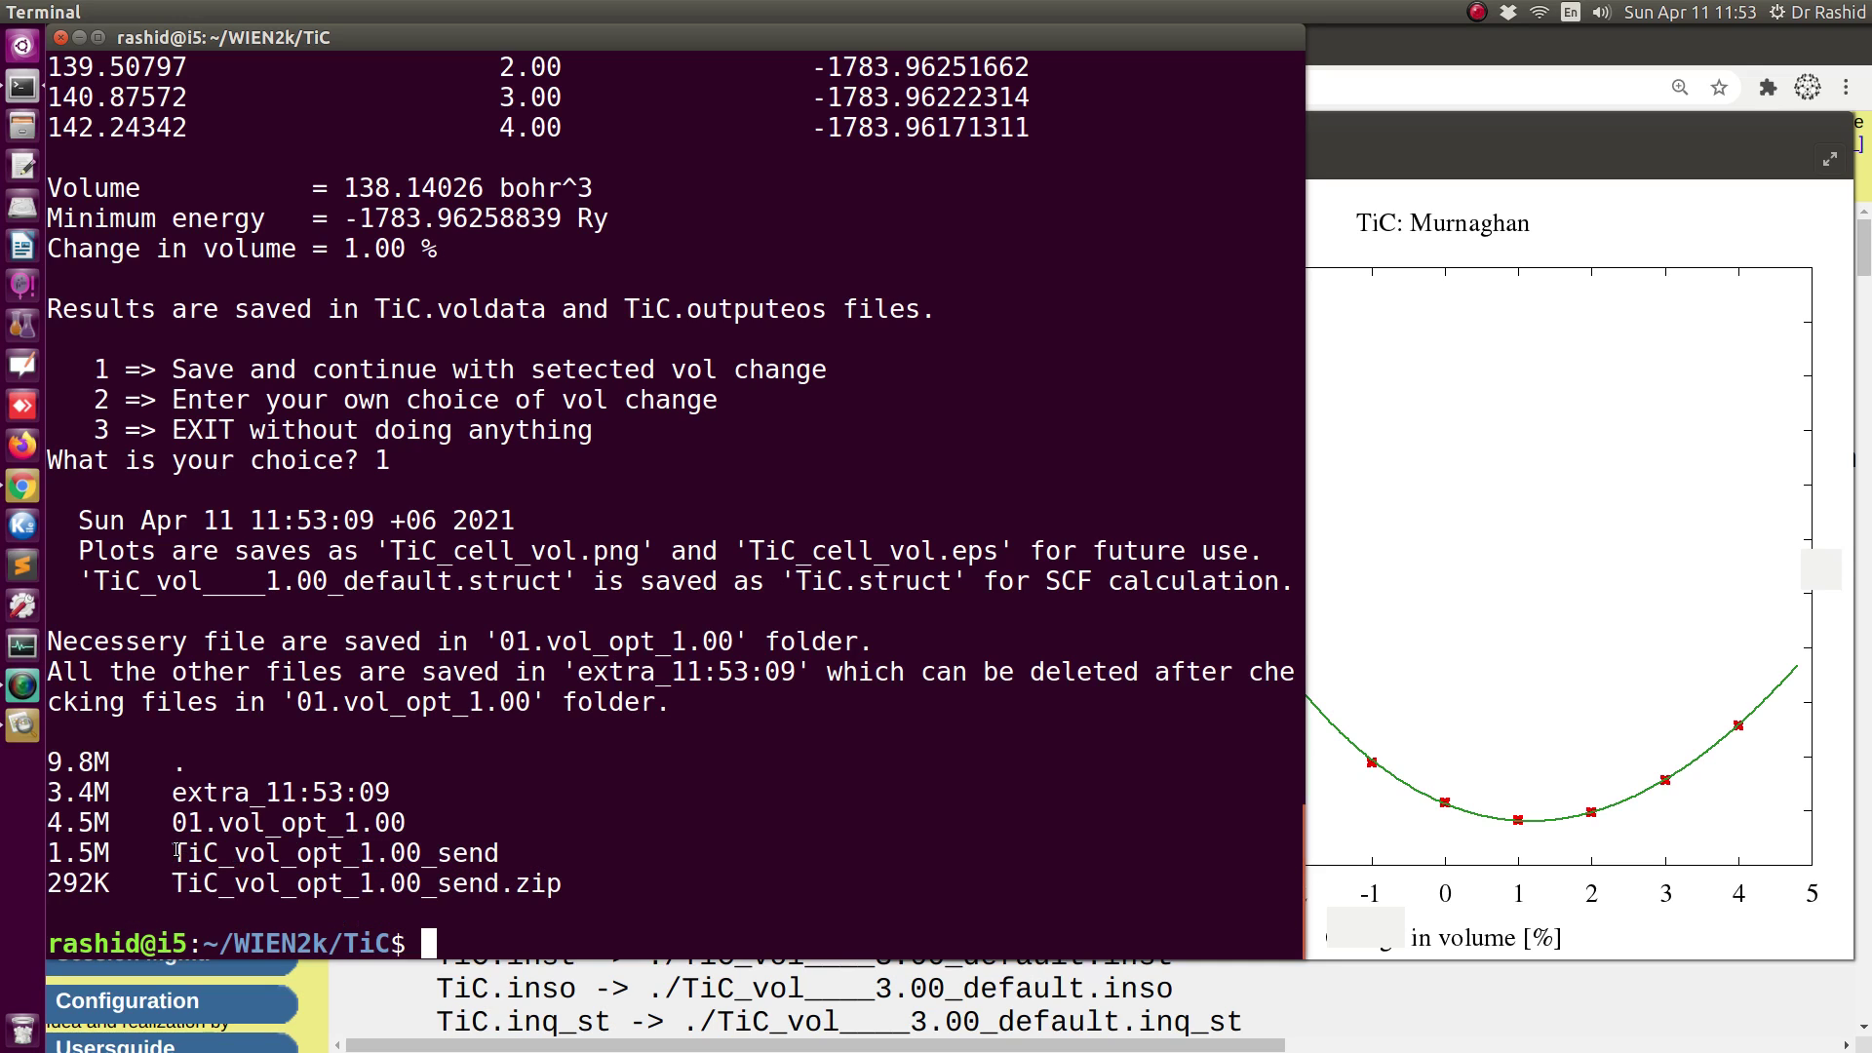
pyautogui.moveTo(177, 851); pyautogui.dragTo(495, 864)
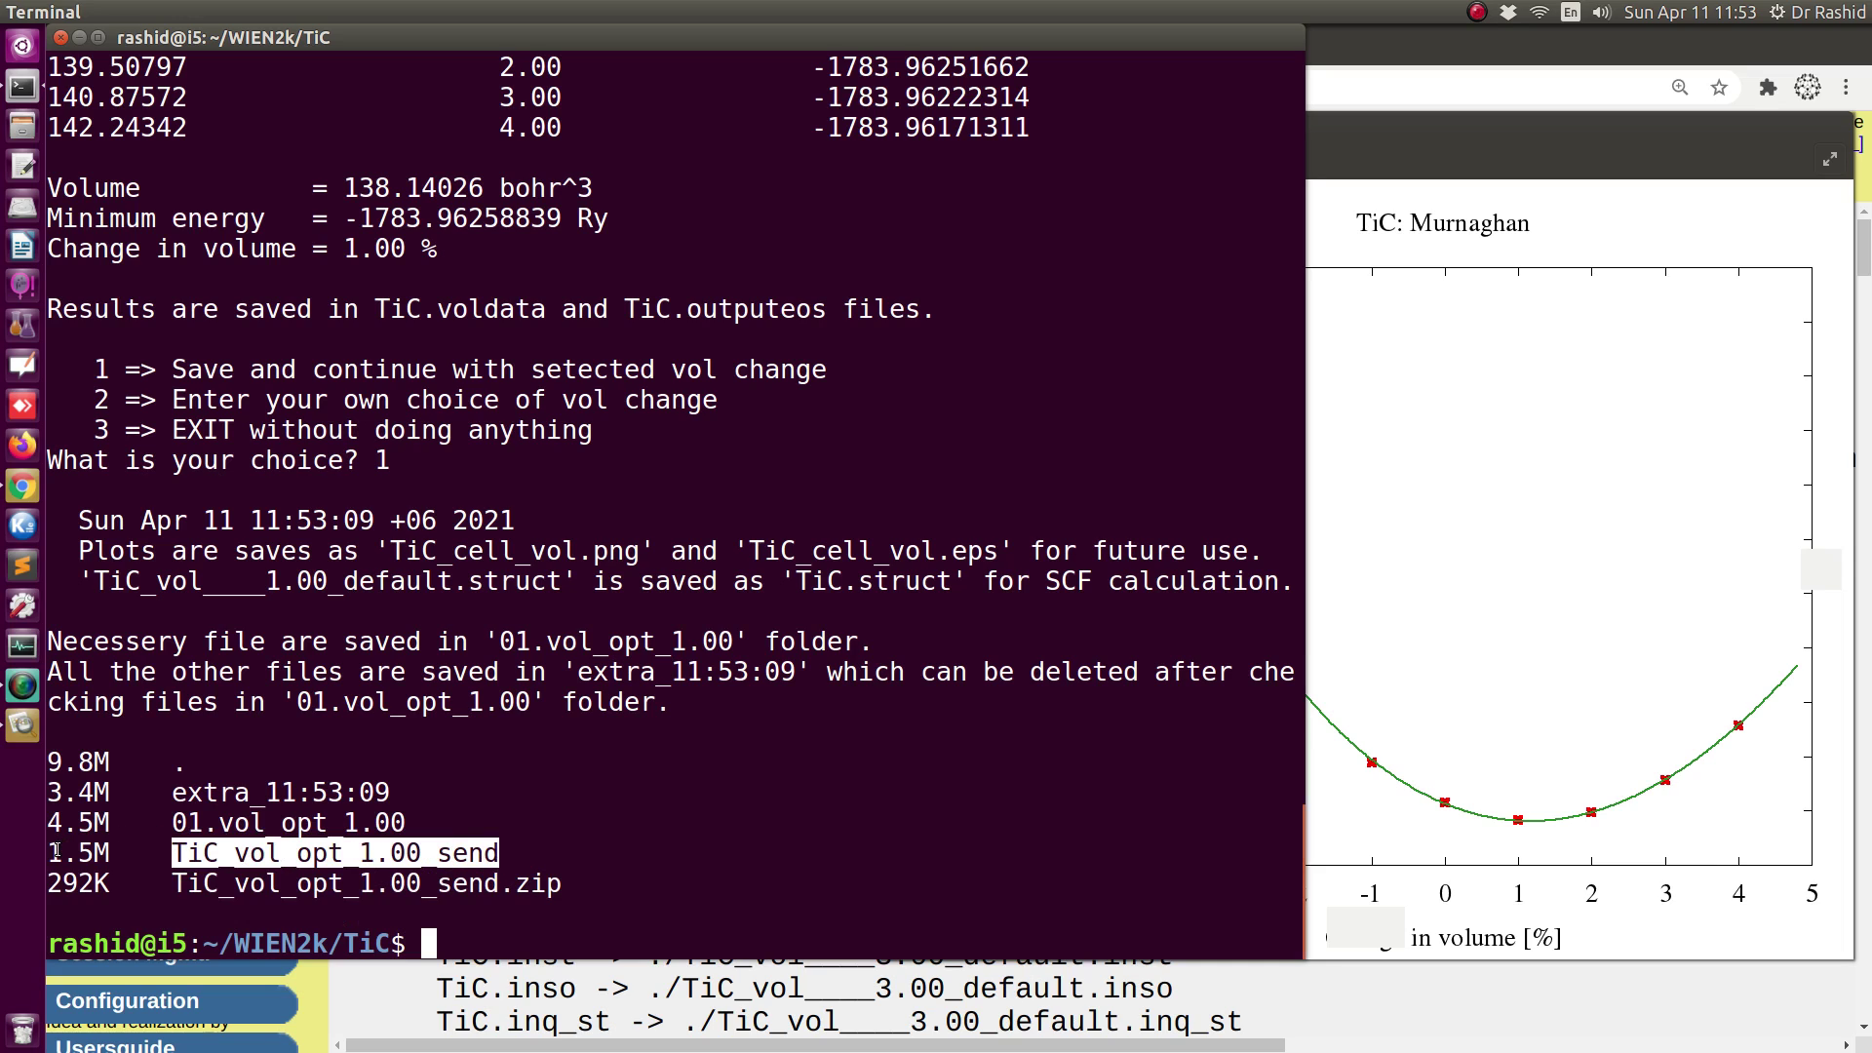
# Compare the listed 01.vol_opt_1.00 folder with the TiC_vol_opt_1.00_send folder and its TiC_vol_opt_1.00_send.zip archive.
pyautogui.moveTo(50, 852); pyautogui.dragTo(416, 836)
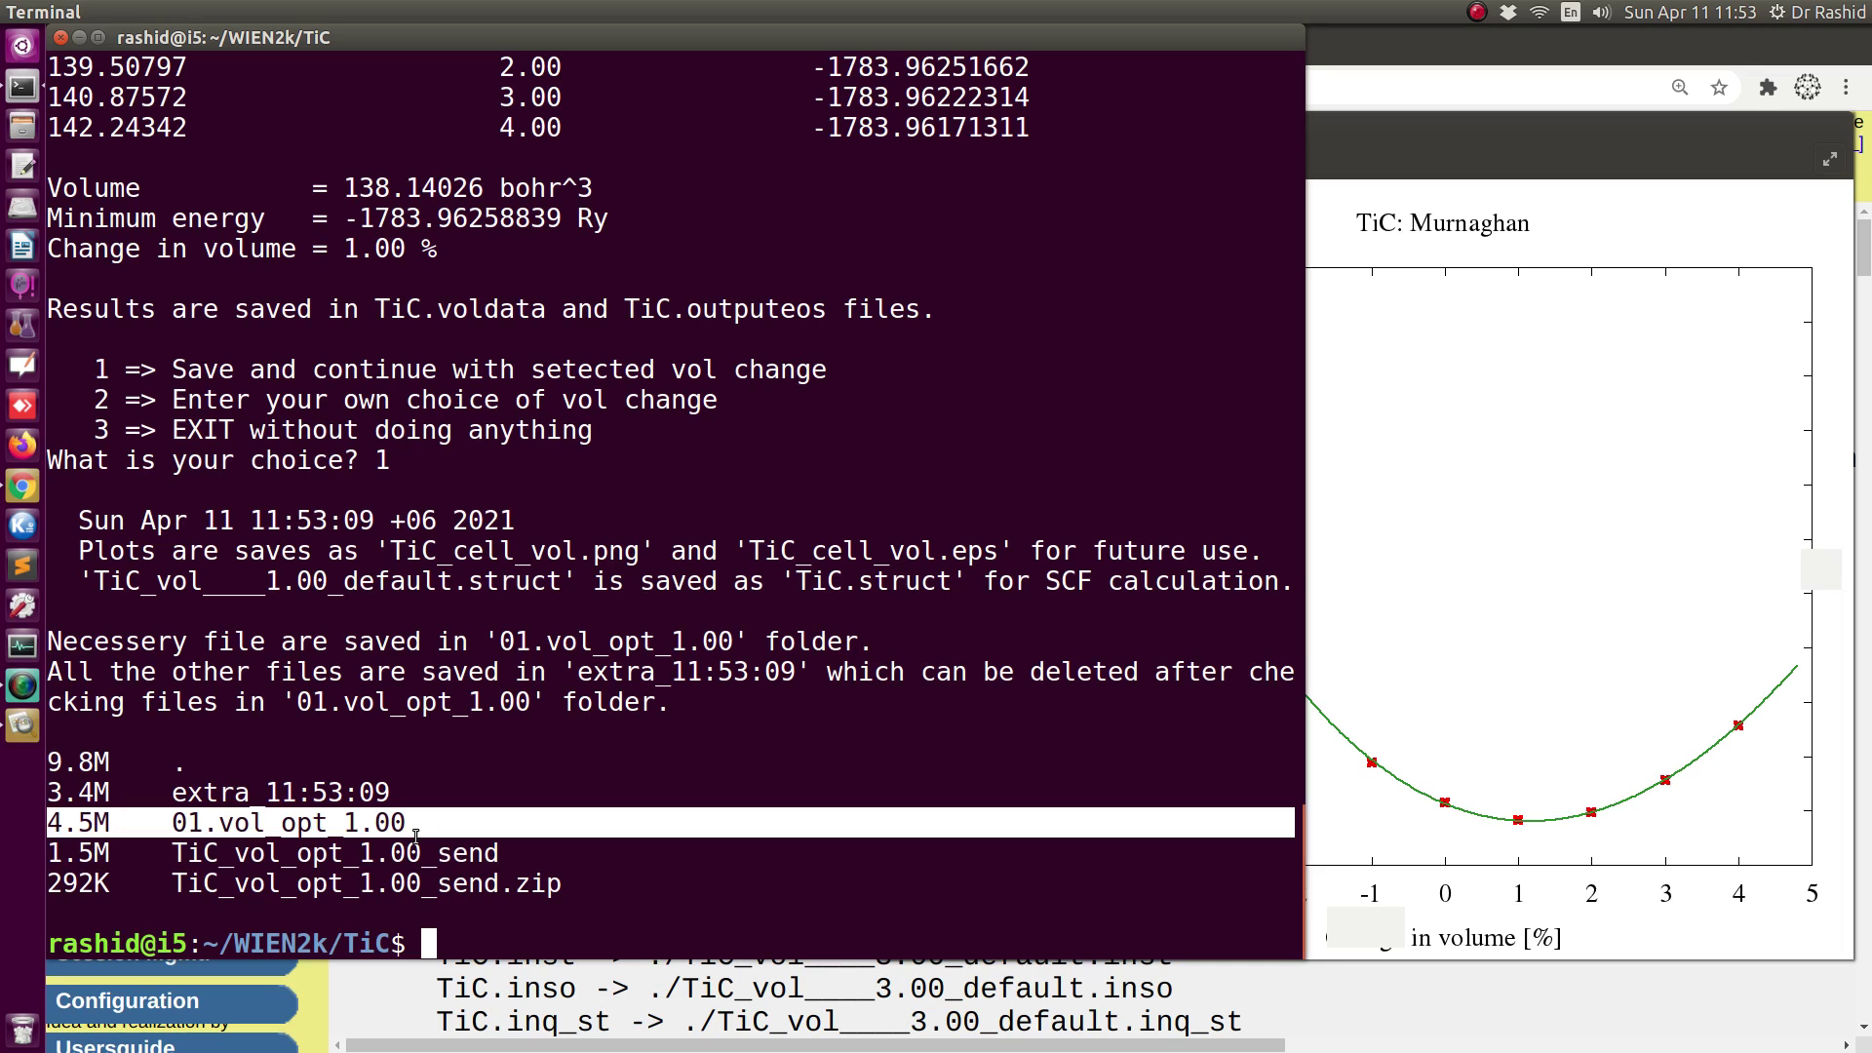
pyautogui.click(366, 852)
pyautogui.moveTo(110, 854); pyautogui.dragTo(486, 854)
pyautogui.click(529, 883)
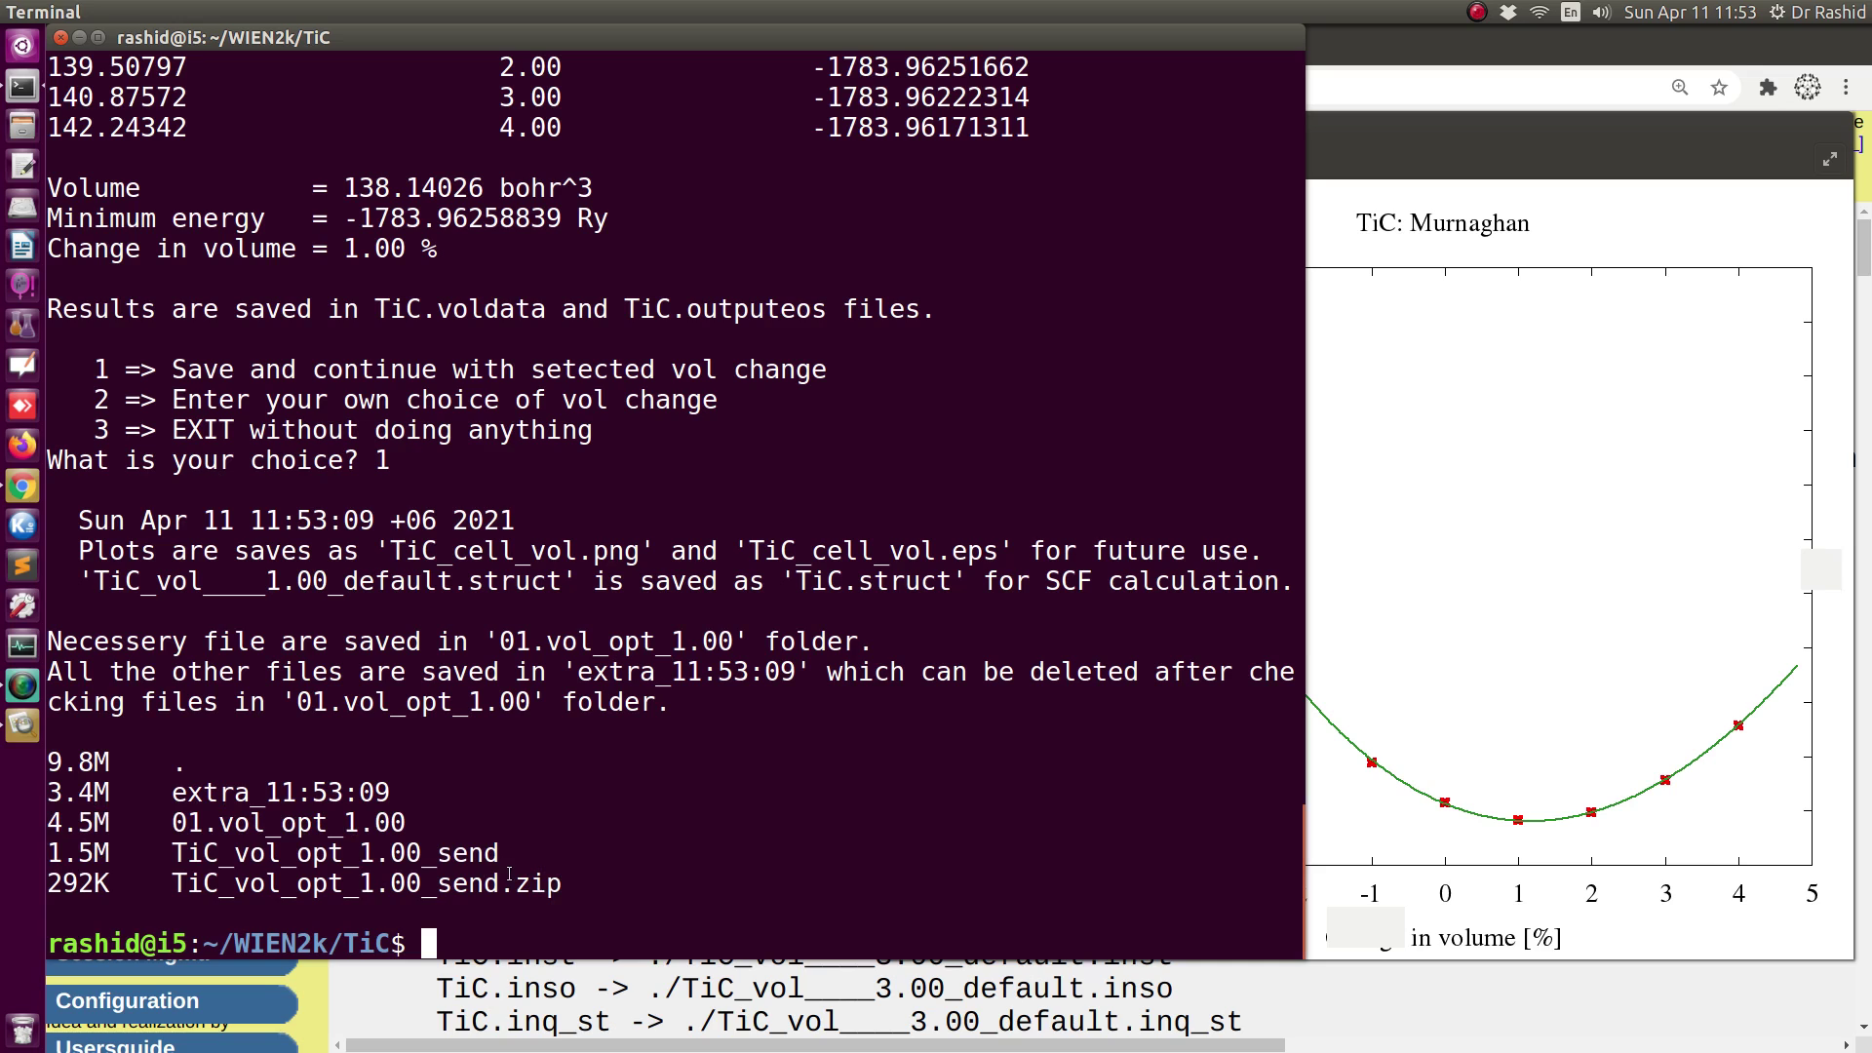
pyautogui.moveTo(487, 852); pyautogui.dragTo(562, 887)
pyautogui.click(608, 871)
# Clear the terminal and list the files of the TiC case folder.
pyautogui.write('s')
pyautogui.press('Return')
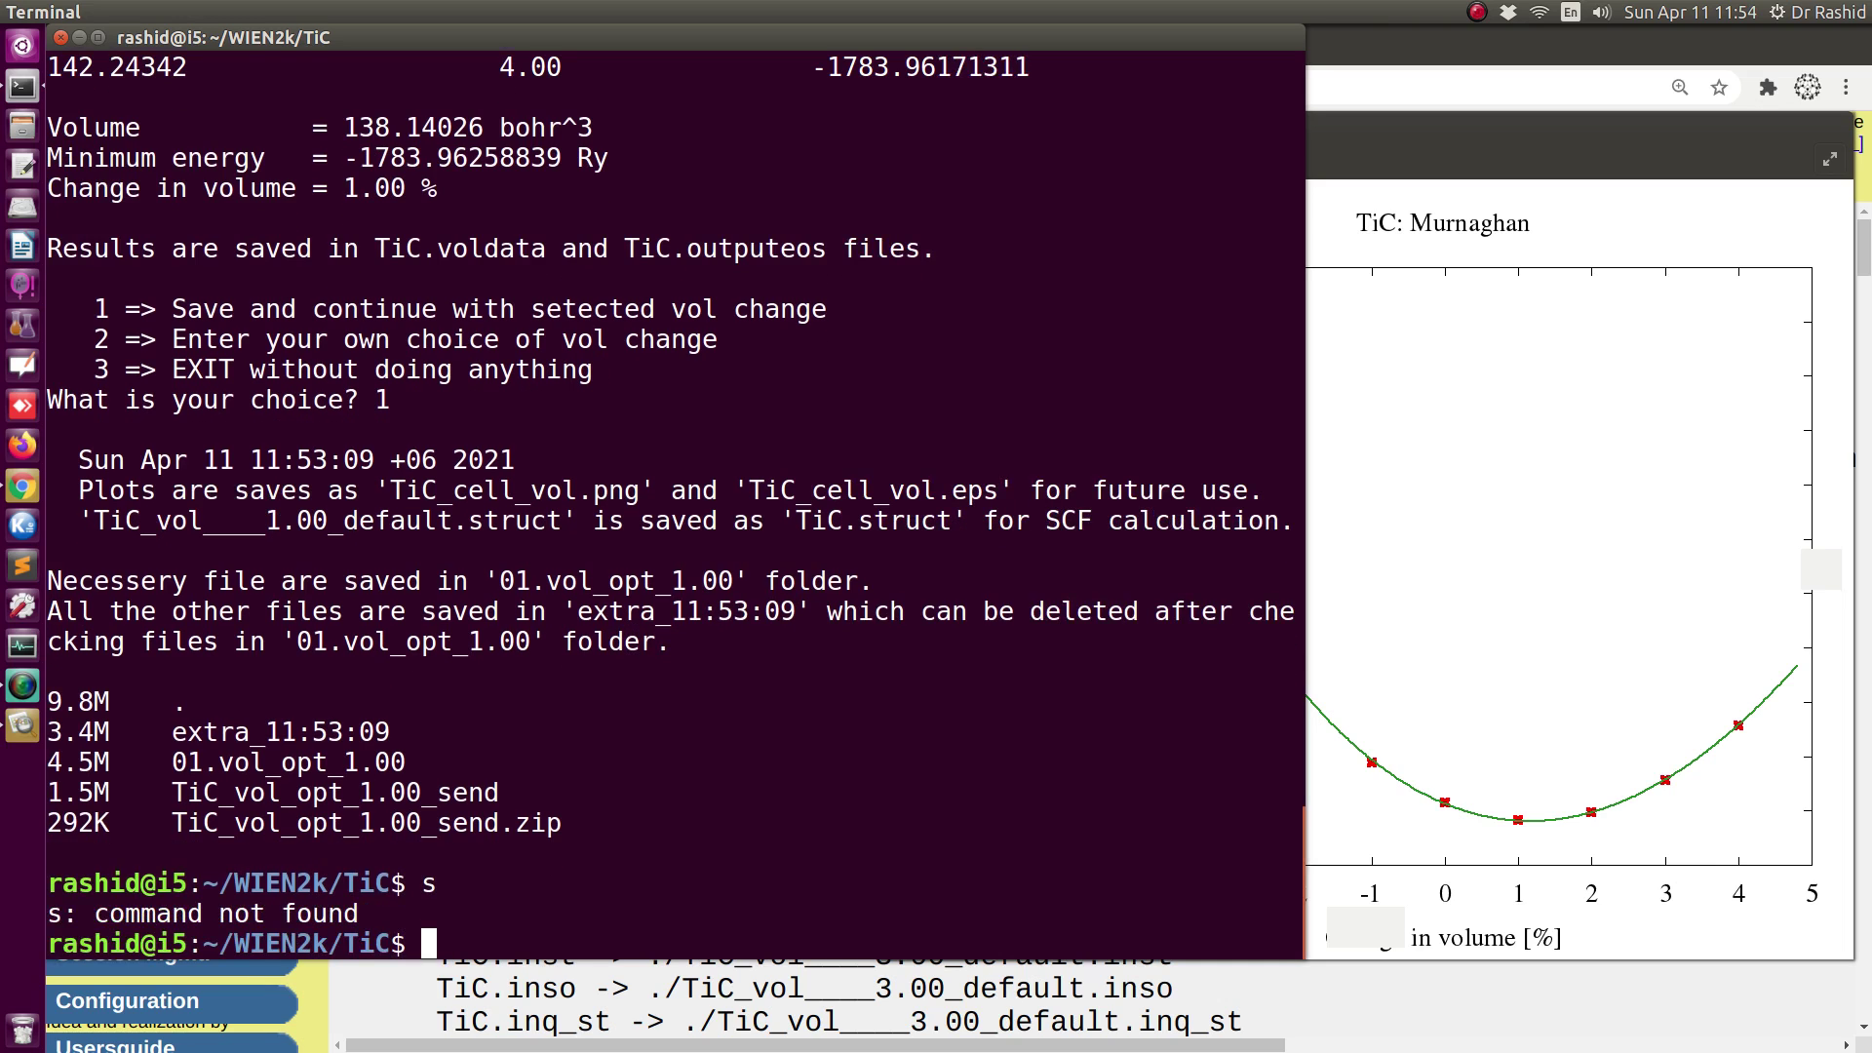
pyautogui.write('ls')
pyautogui.press('Return')
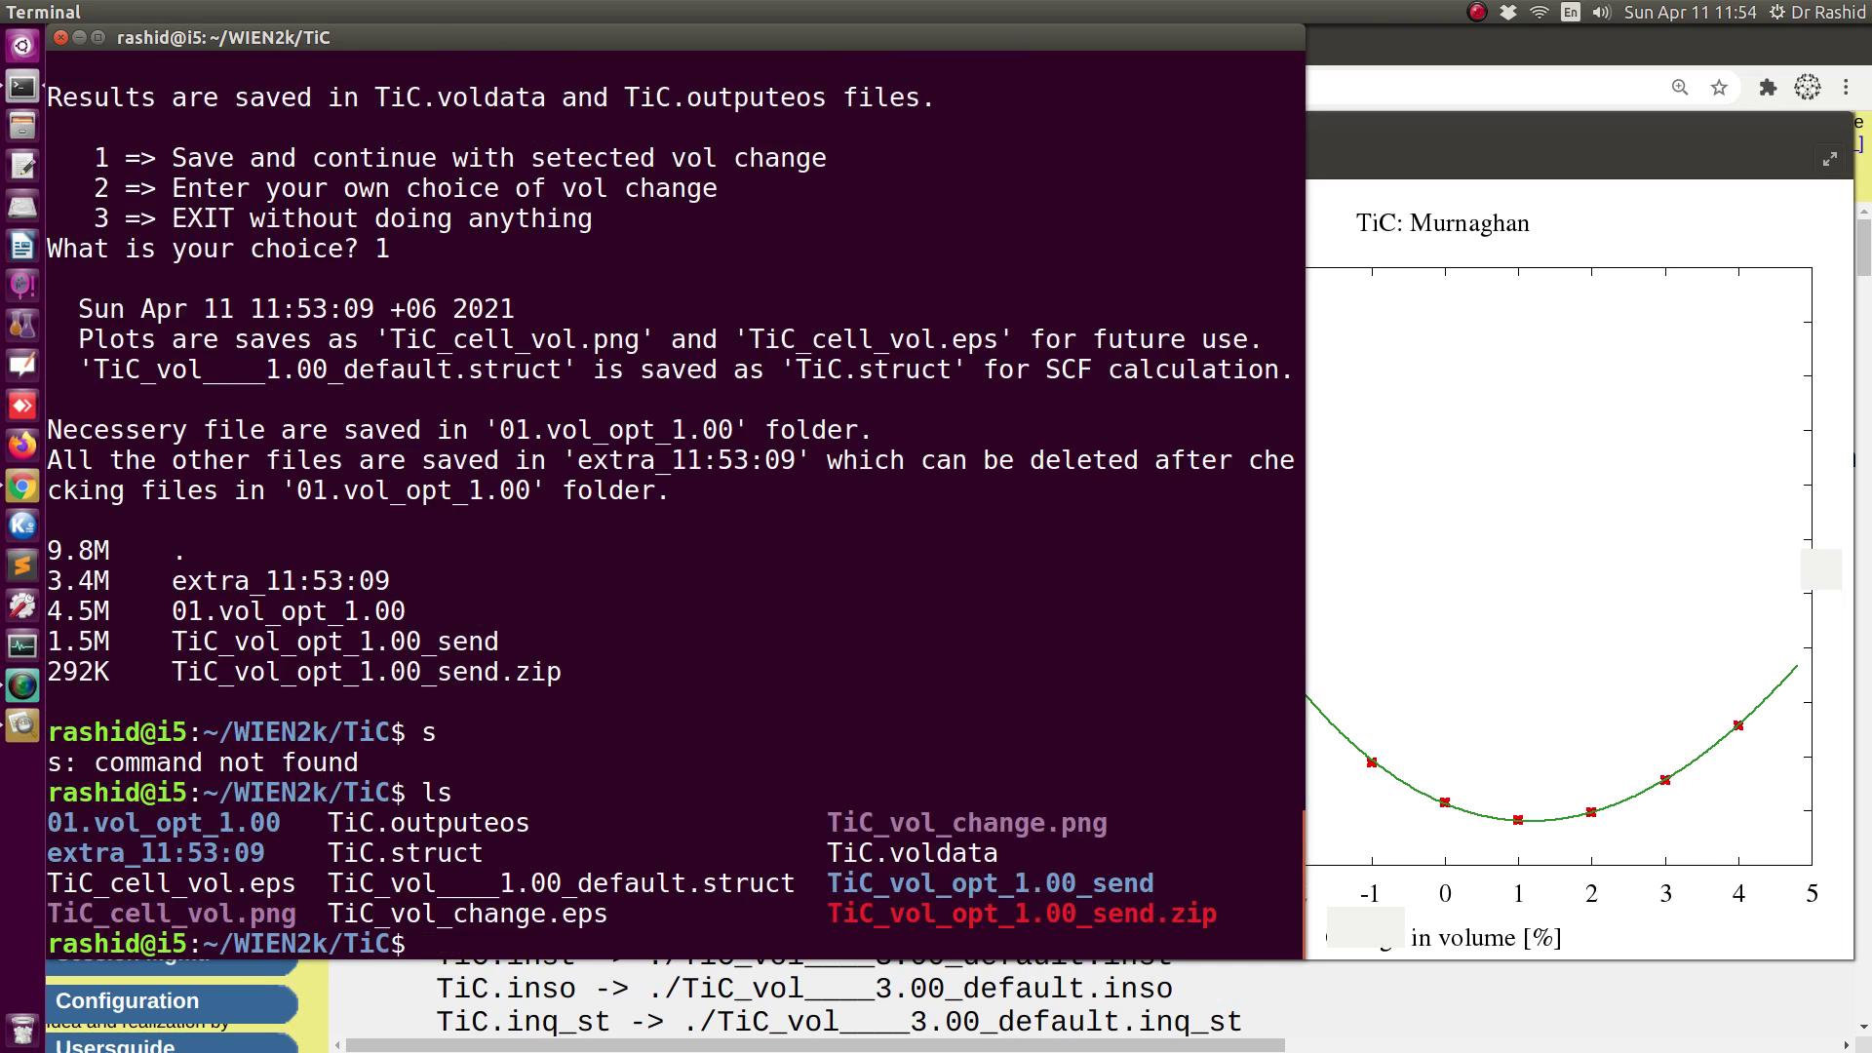
pyautogui.hotkey('ctrl', 'l')
pyautogui.write('ls')
pyautogui.press('Return')
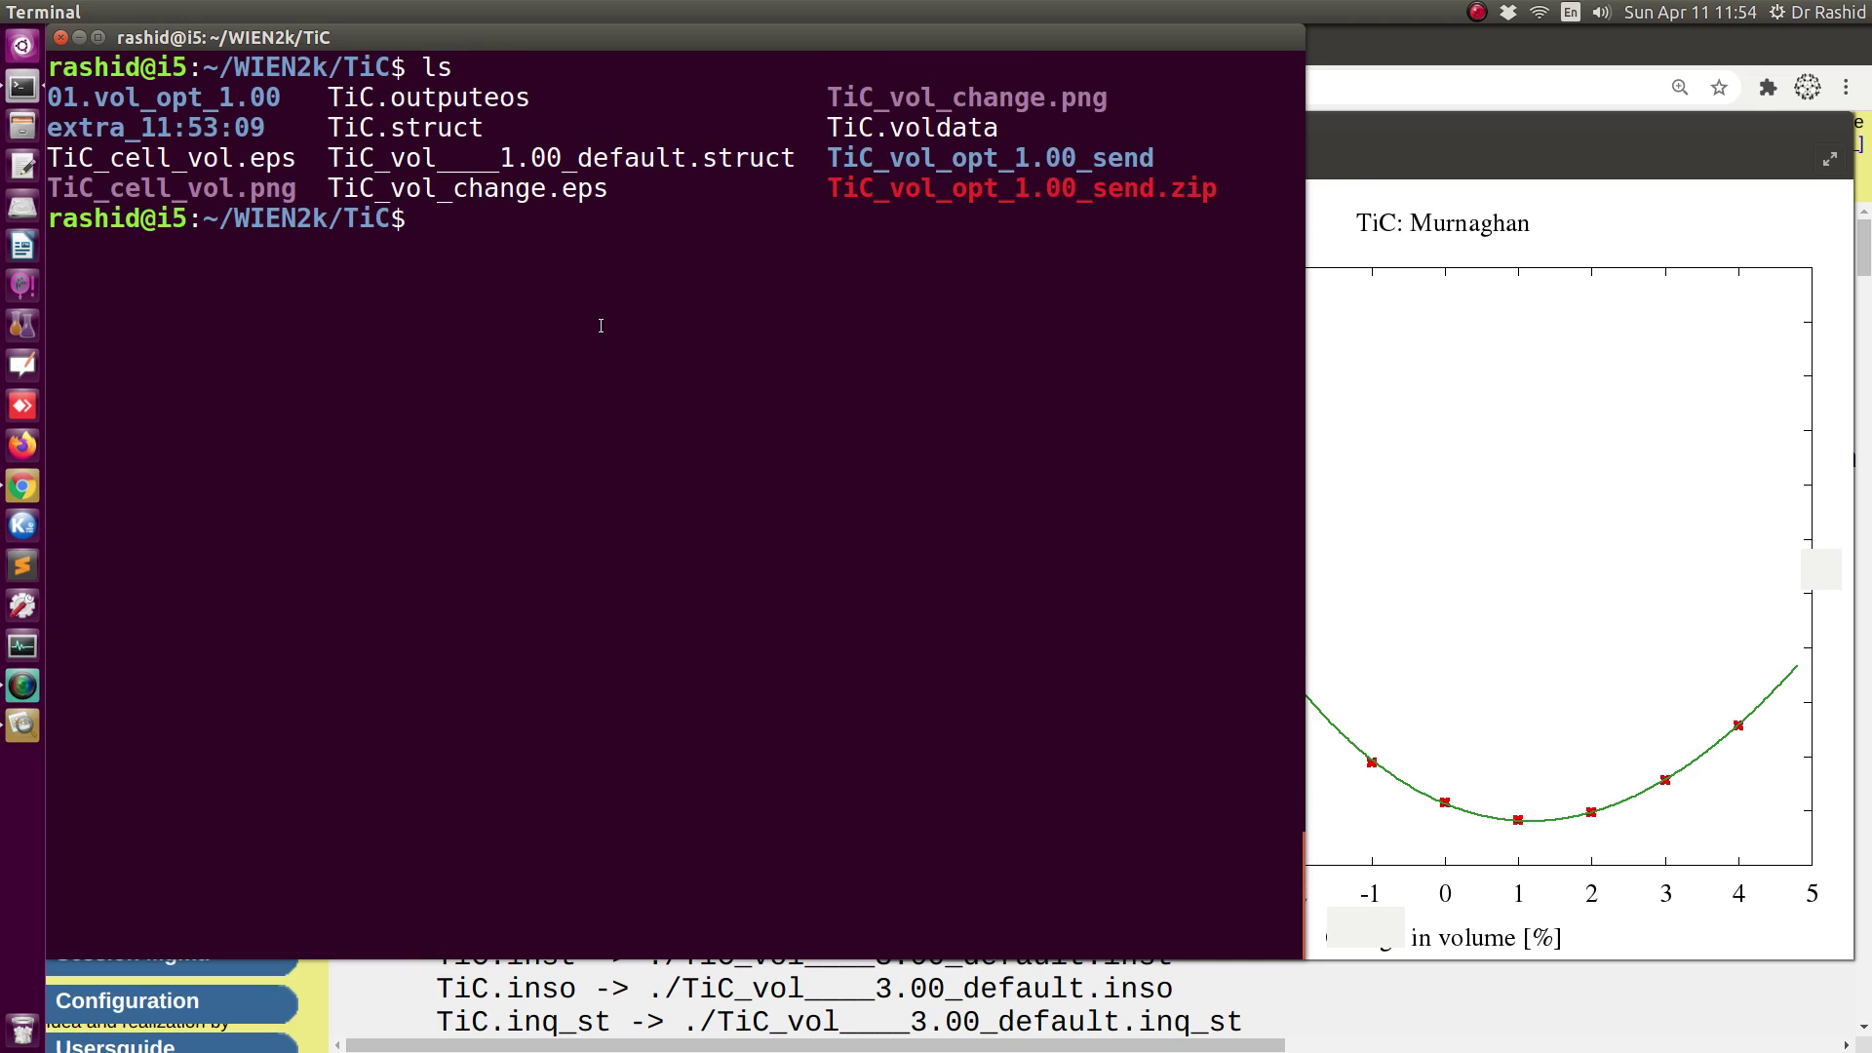
# Examine TiC_vol____1.00_default.struct, TiC.struct and the TiC_cell_vol PNG and EPS plot files in the folder listing.
pyautogui.moveTo(333, 158); pyautogui.dragTo(789, 162)
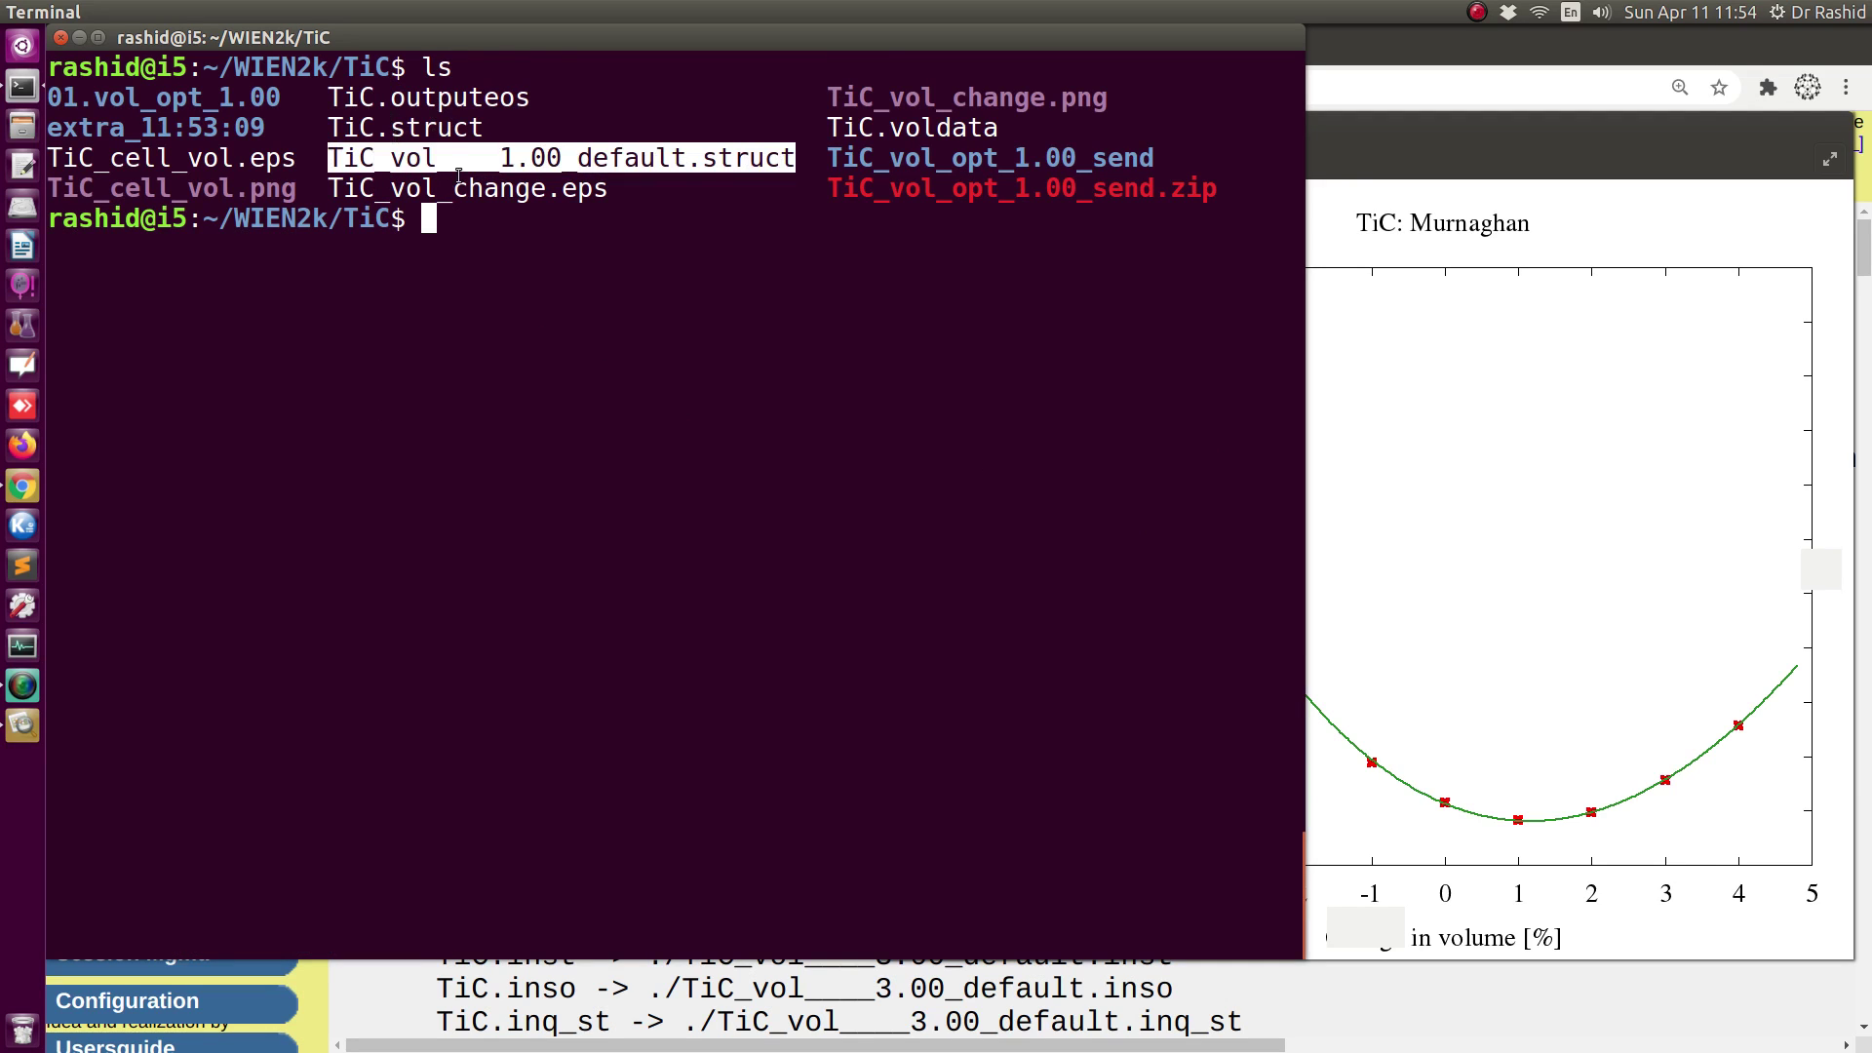
pyautogui.click(547, 158)
pyautogui.moveTo(329, 126); pyautogui.dragTo(479, 127)
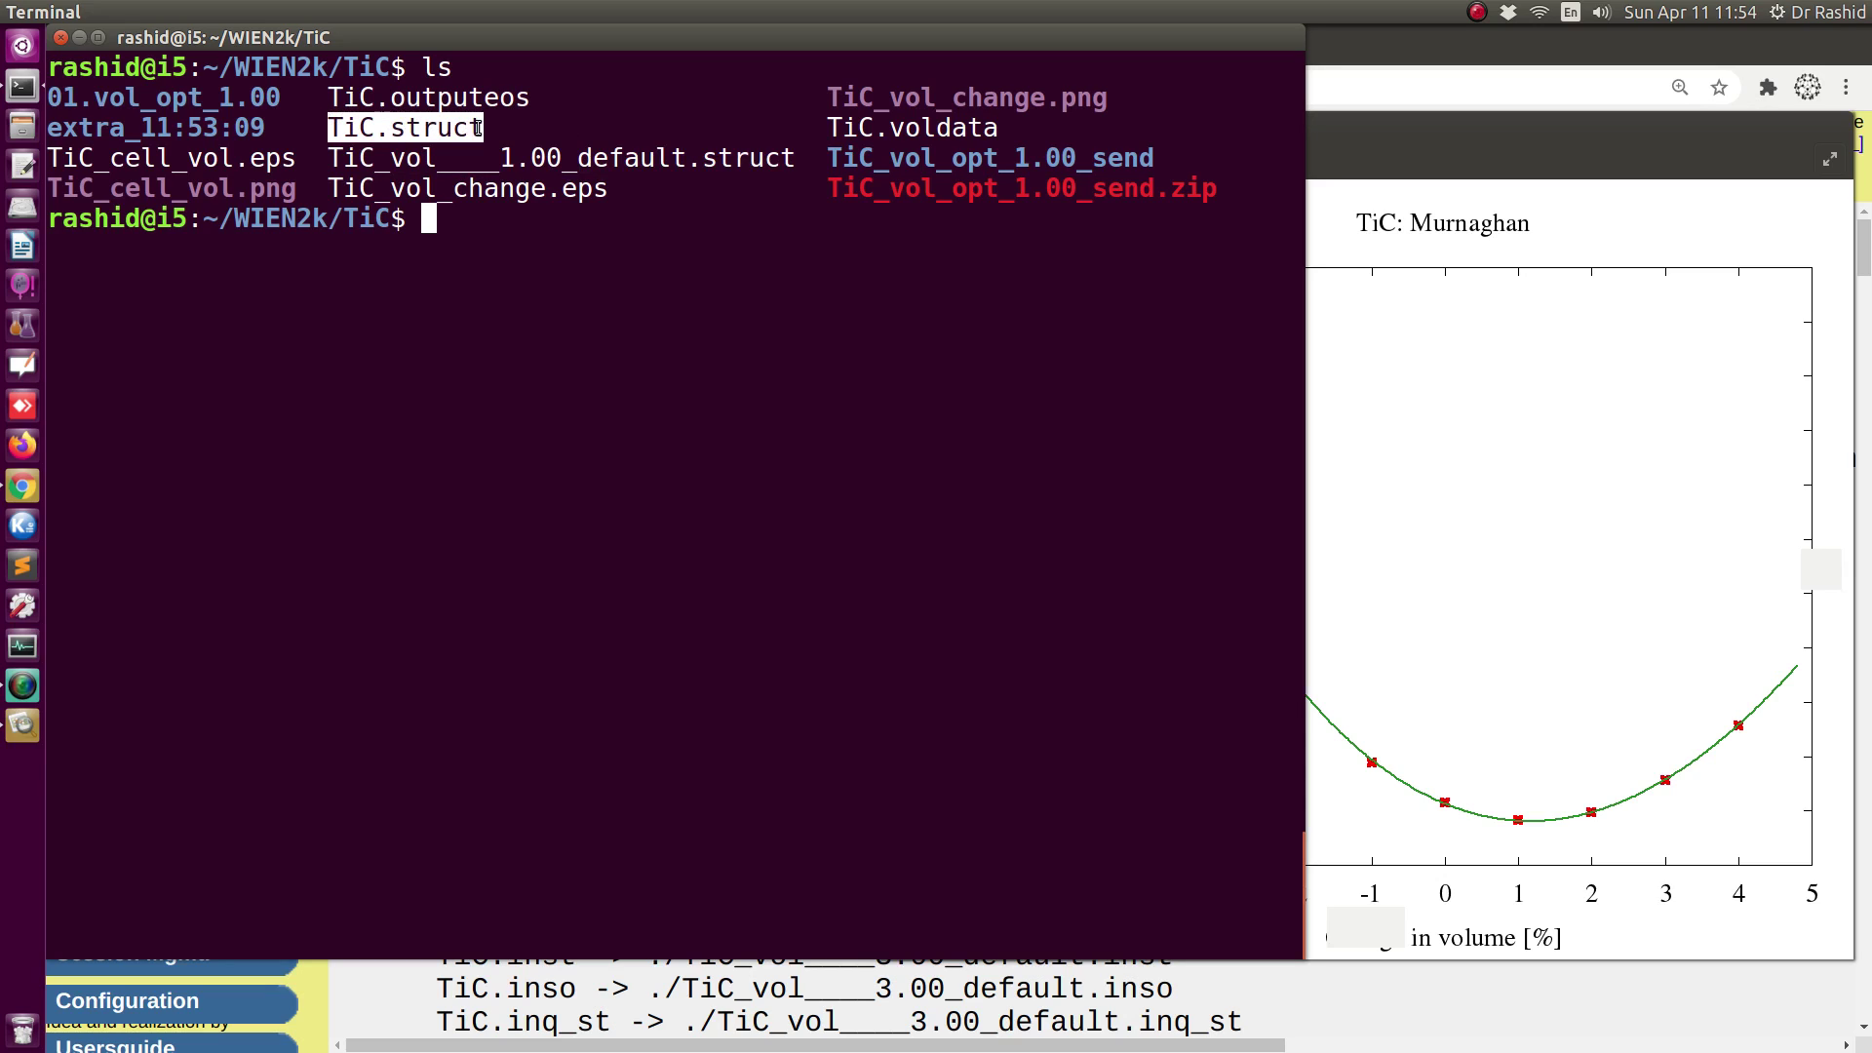
pyautogui.click(336, 129)
pyautogui.moveTo(330, 158); pyautogui.dragTo(711, 157)
pyautogui.moveTo(331, 127); pyautogui.dragTo(477, 128)
pyautogui.moveTo(56, 191); pyautogui.dragTo(301, 196)
pyautogui.moveTo(54, 156); pyautogui.dragTo(294, 162)
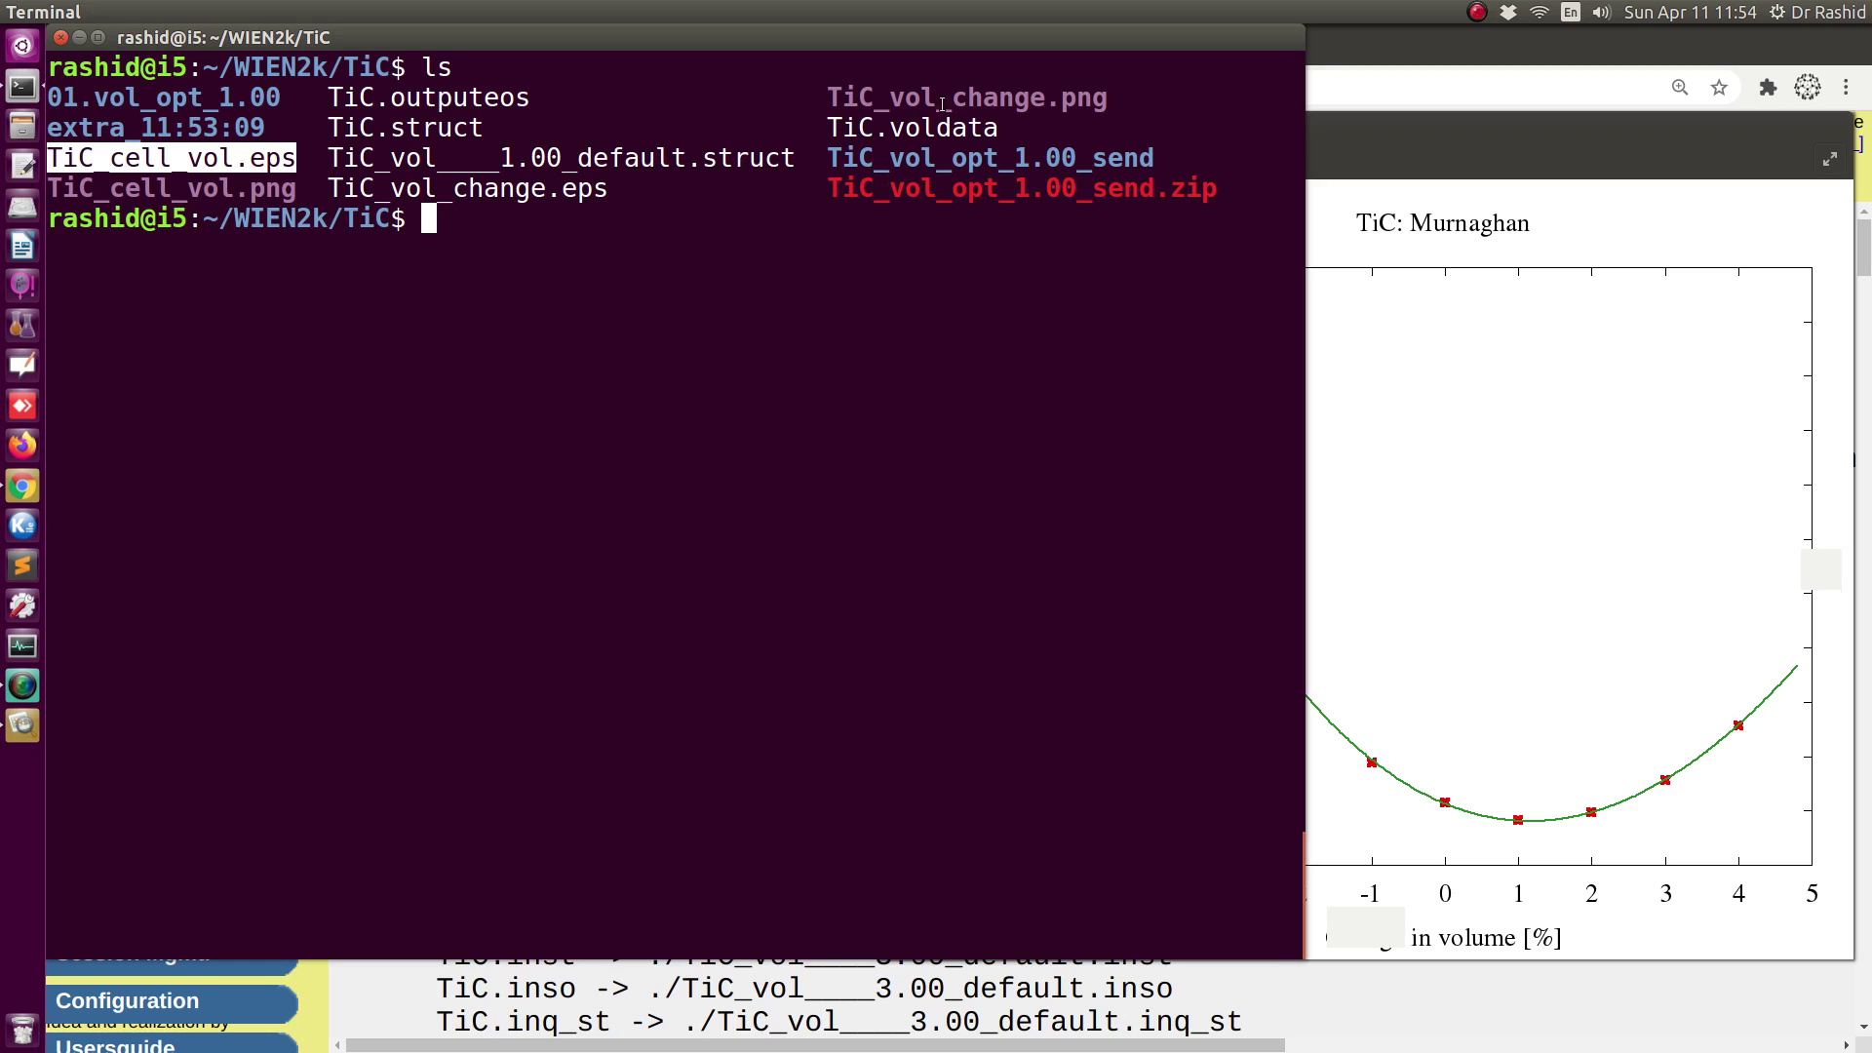
# Close the old plot window, then view TiC_cell_vol.png and TiC_vol_change.png with eog and close the viewer.
pyautogui.click(1609, 601)
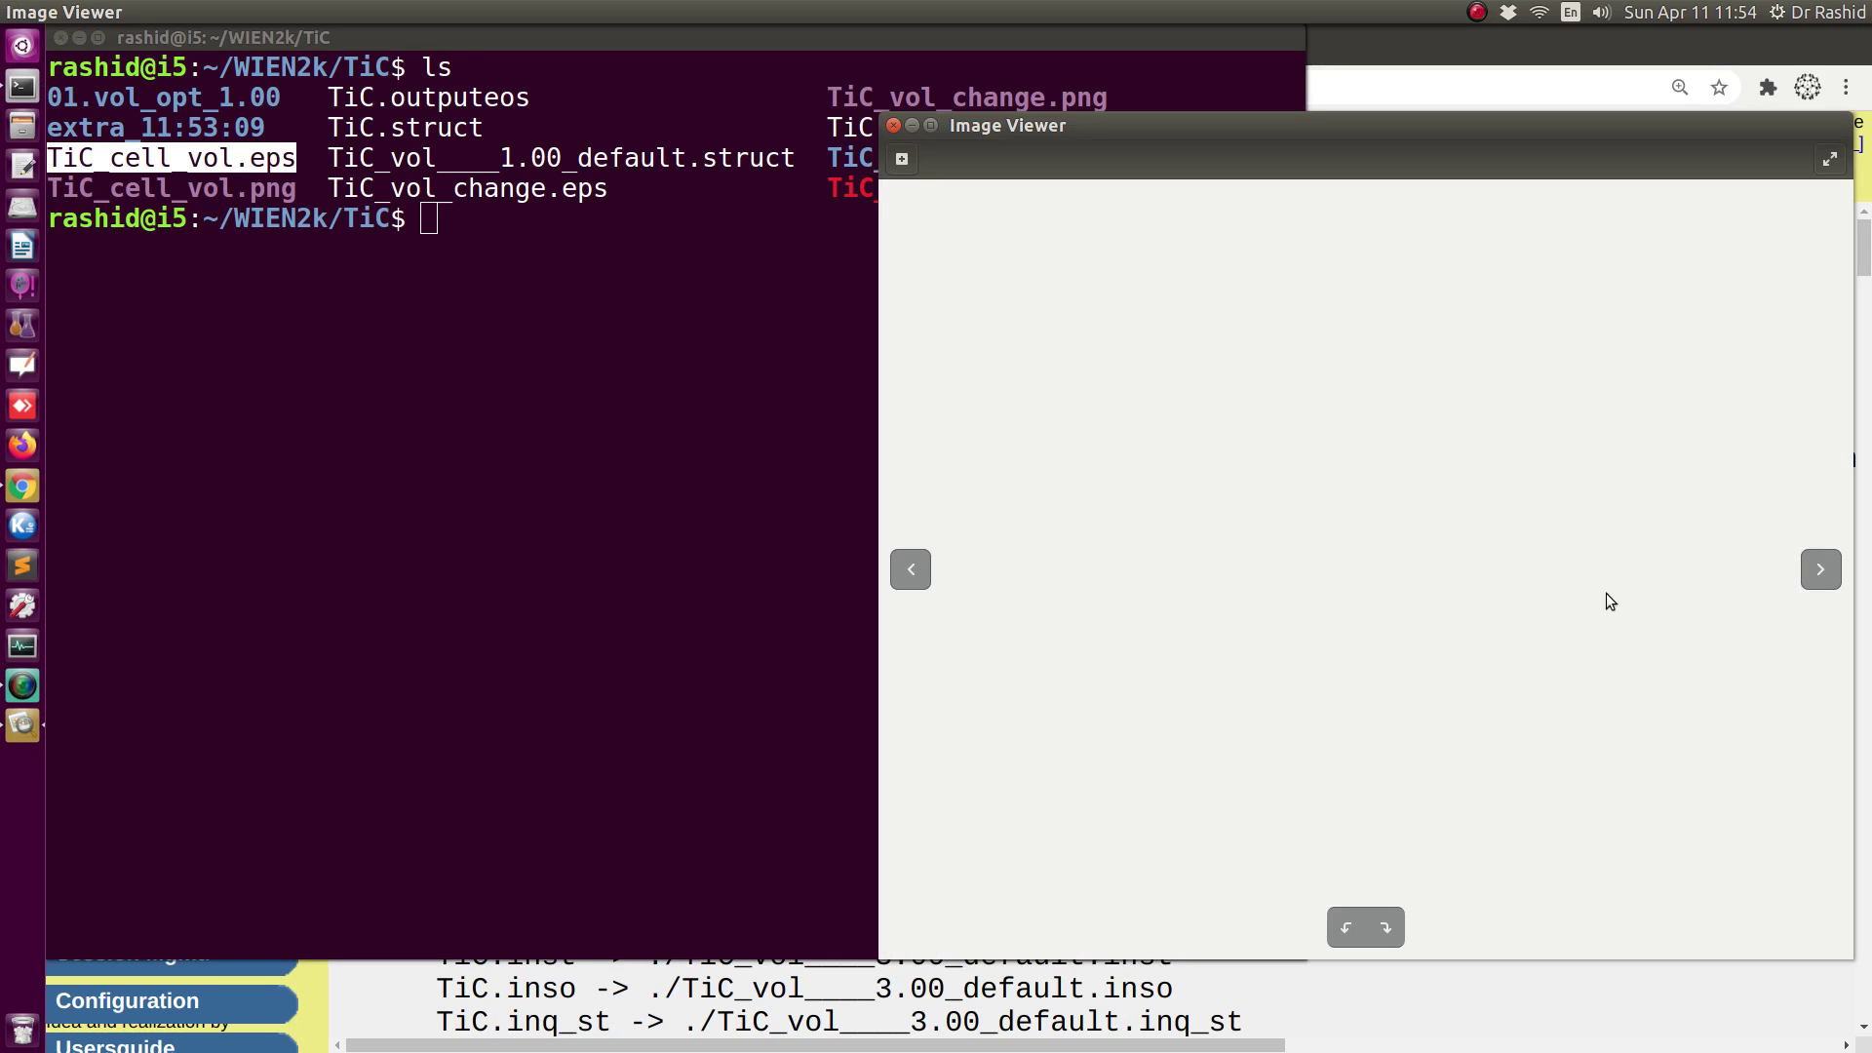
pyautogui.click(893, 125)
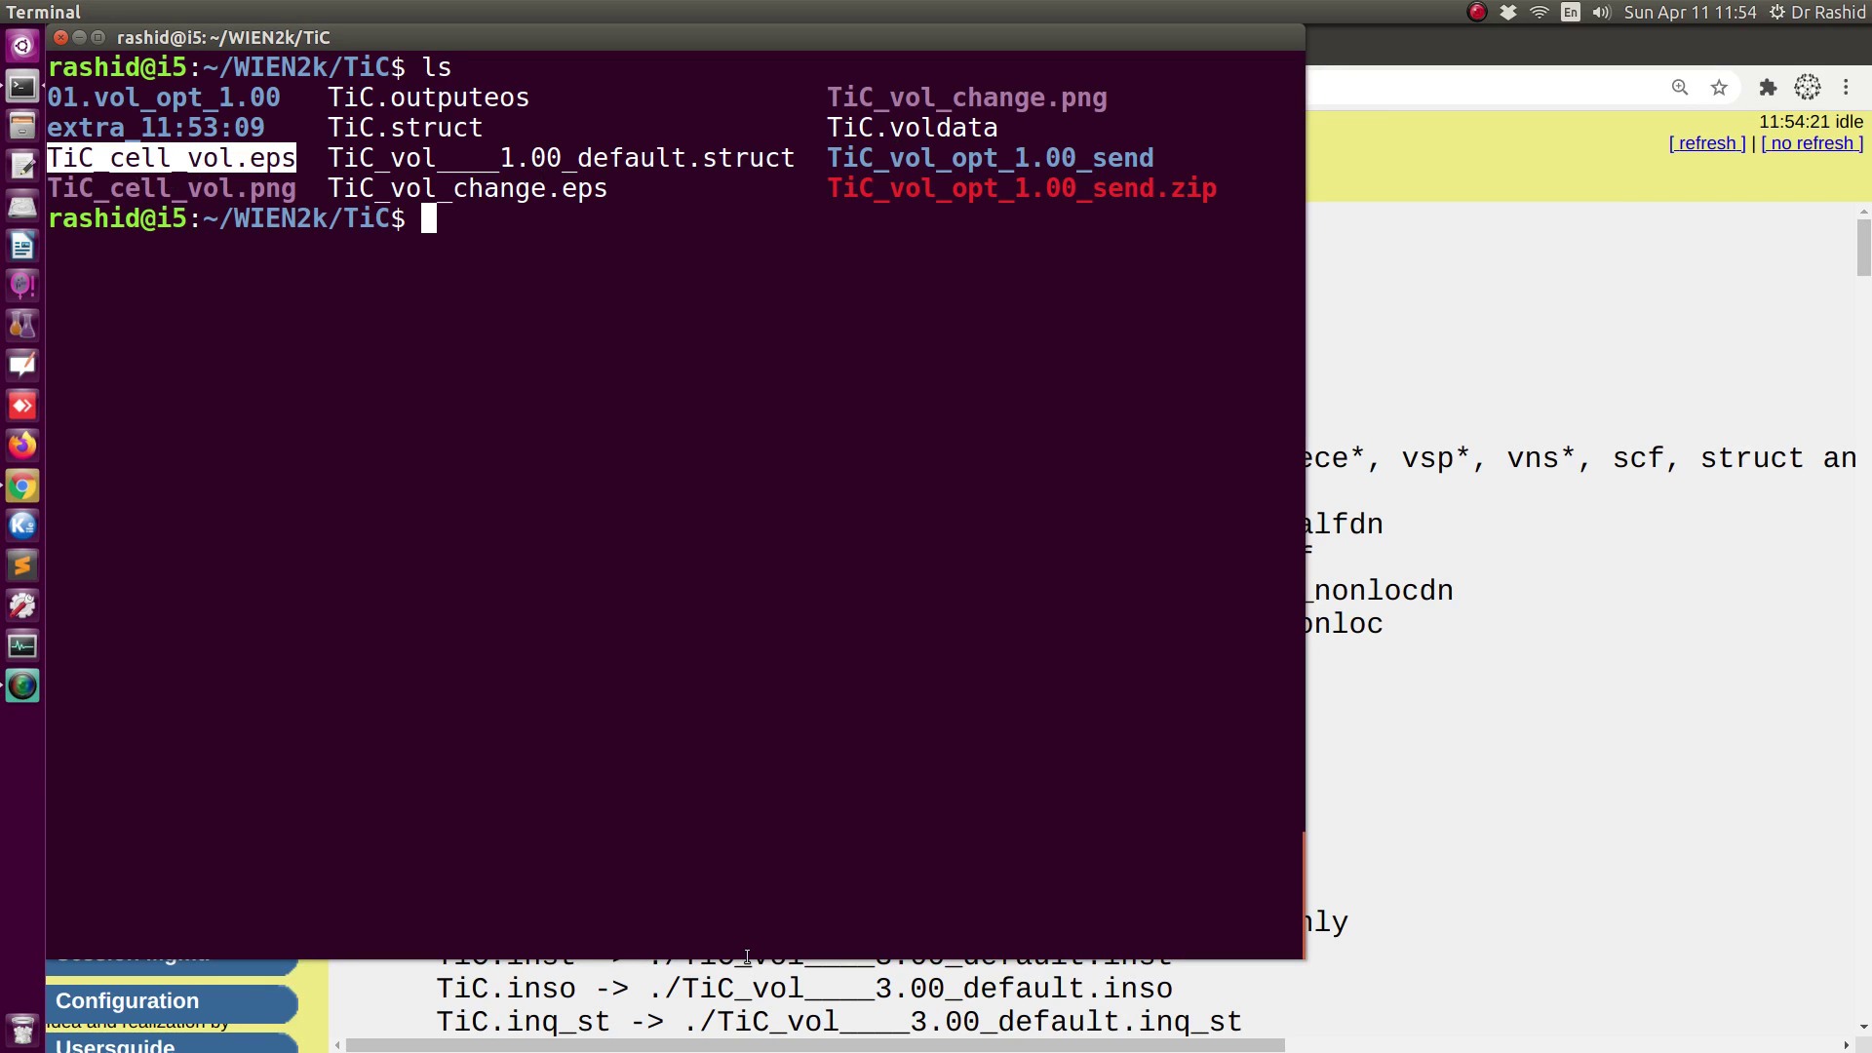
pyautogui.write('eog')
pyautogui.doubleClick(195, 188)
pyautogui.middleClick(610, 504)
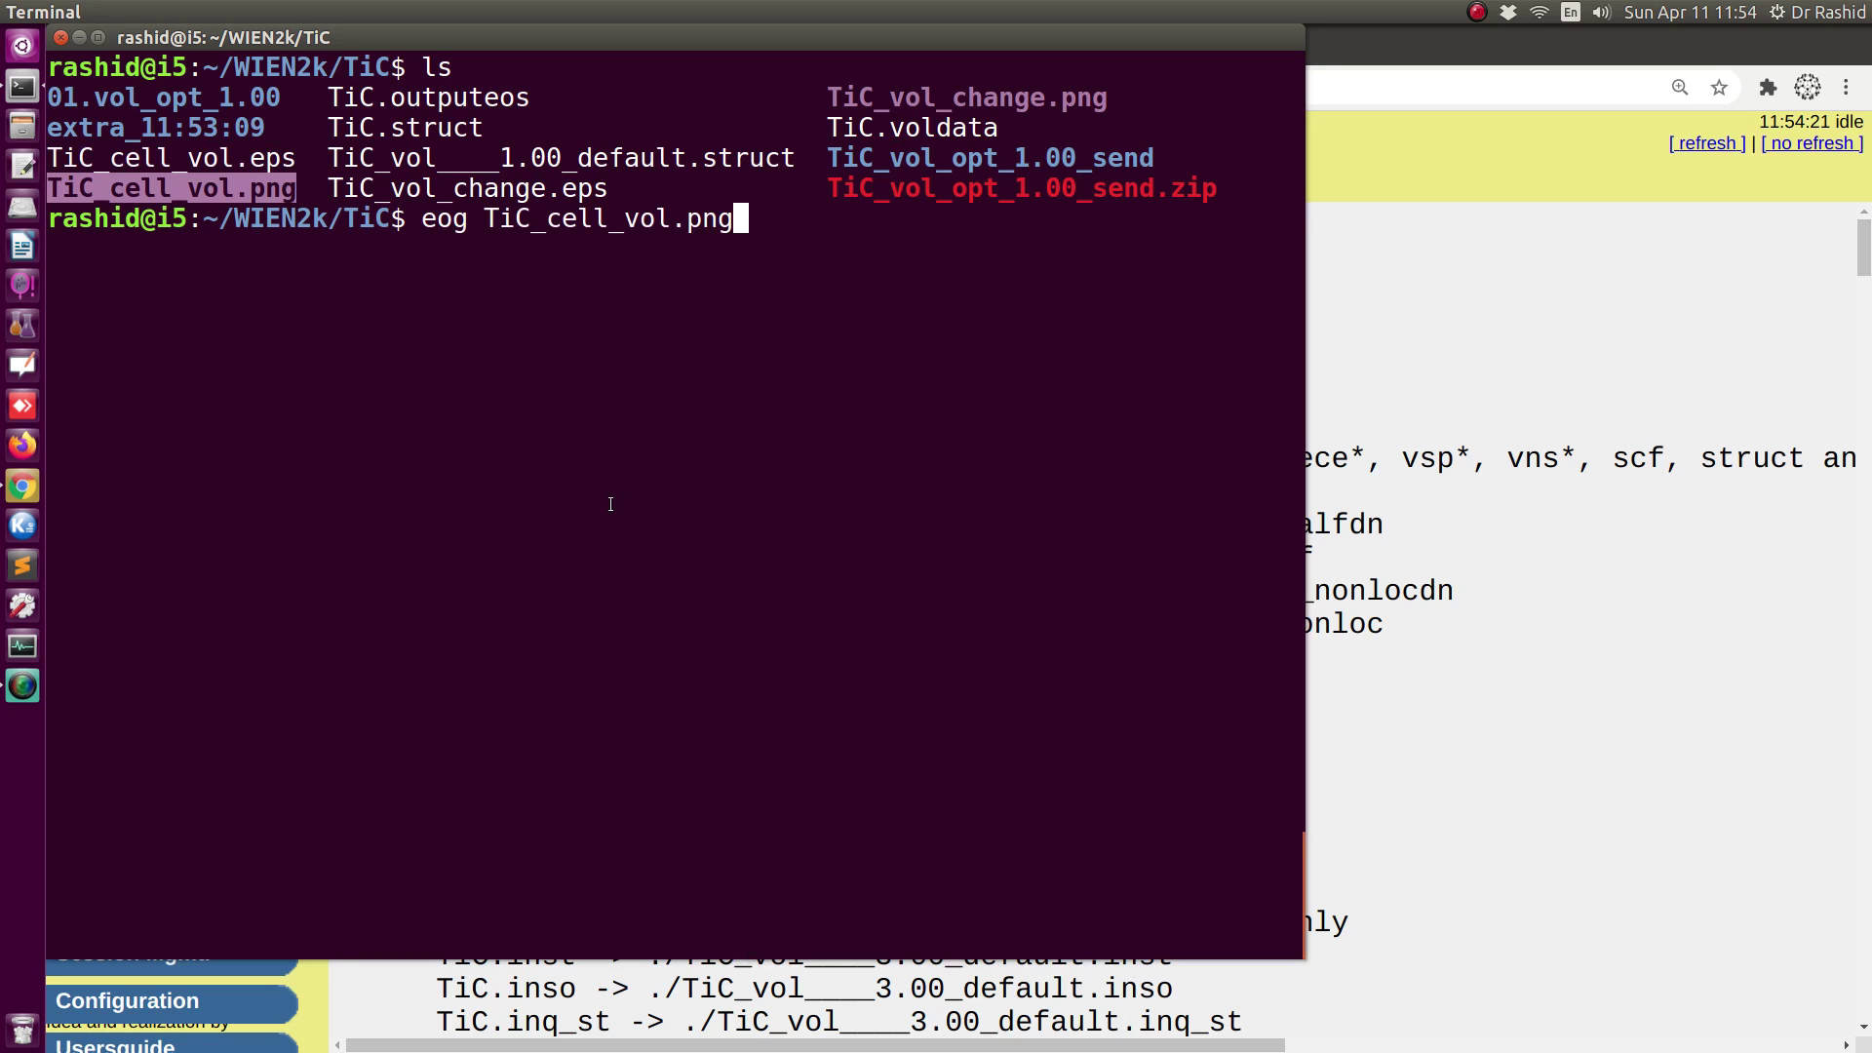
pyautogui.press('Return')
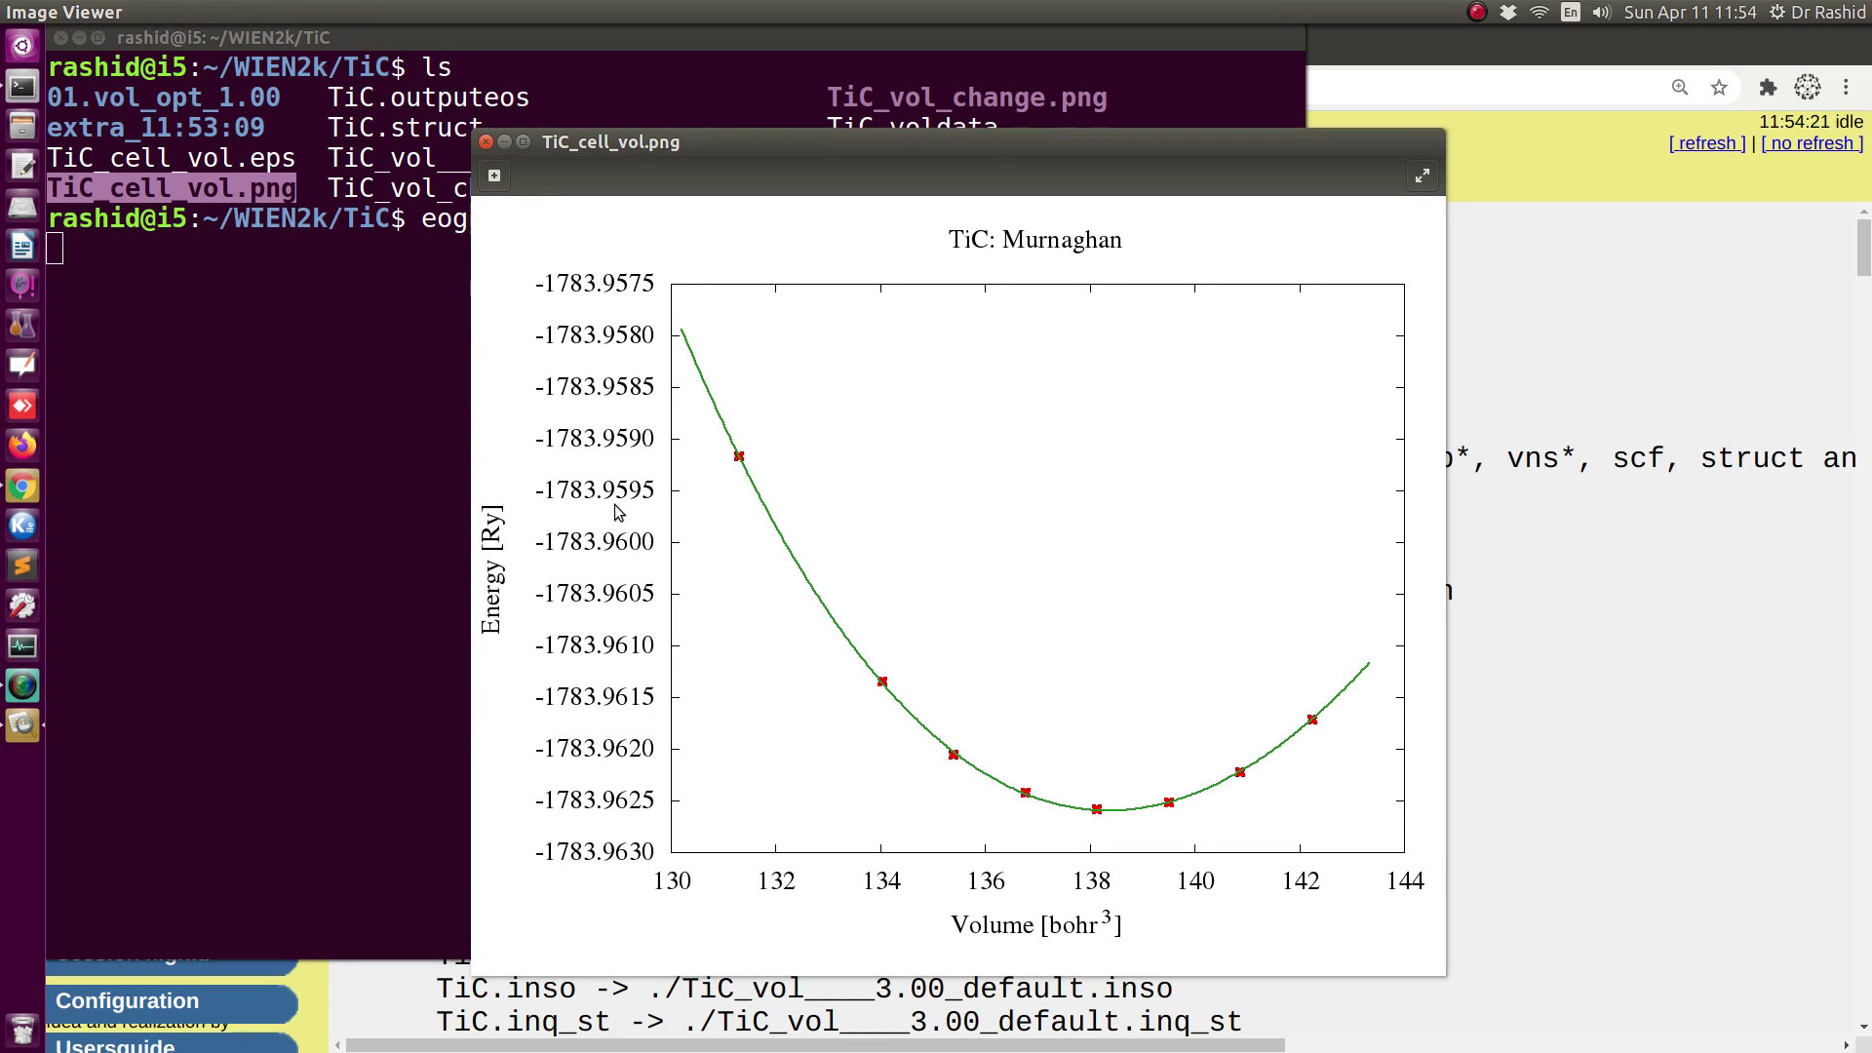
pyautogui.press('Right')
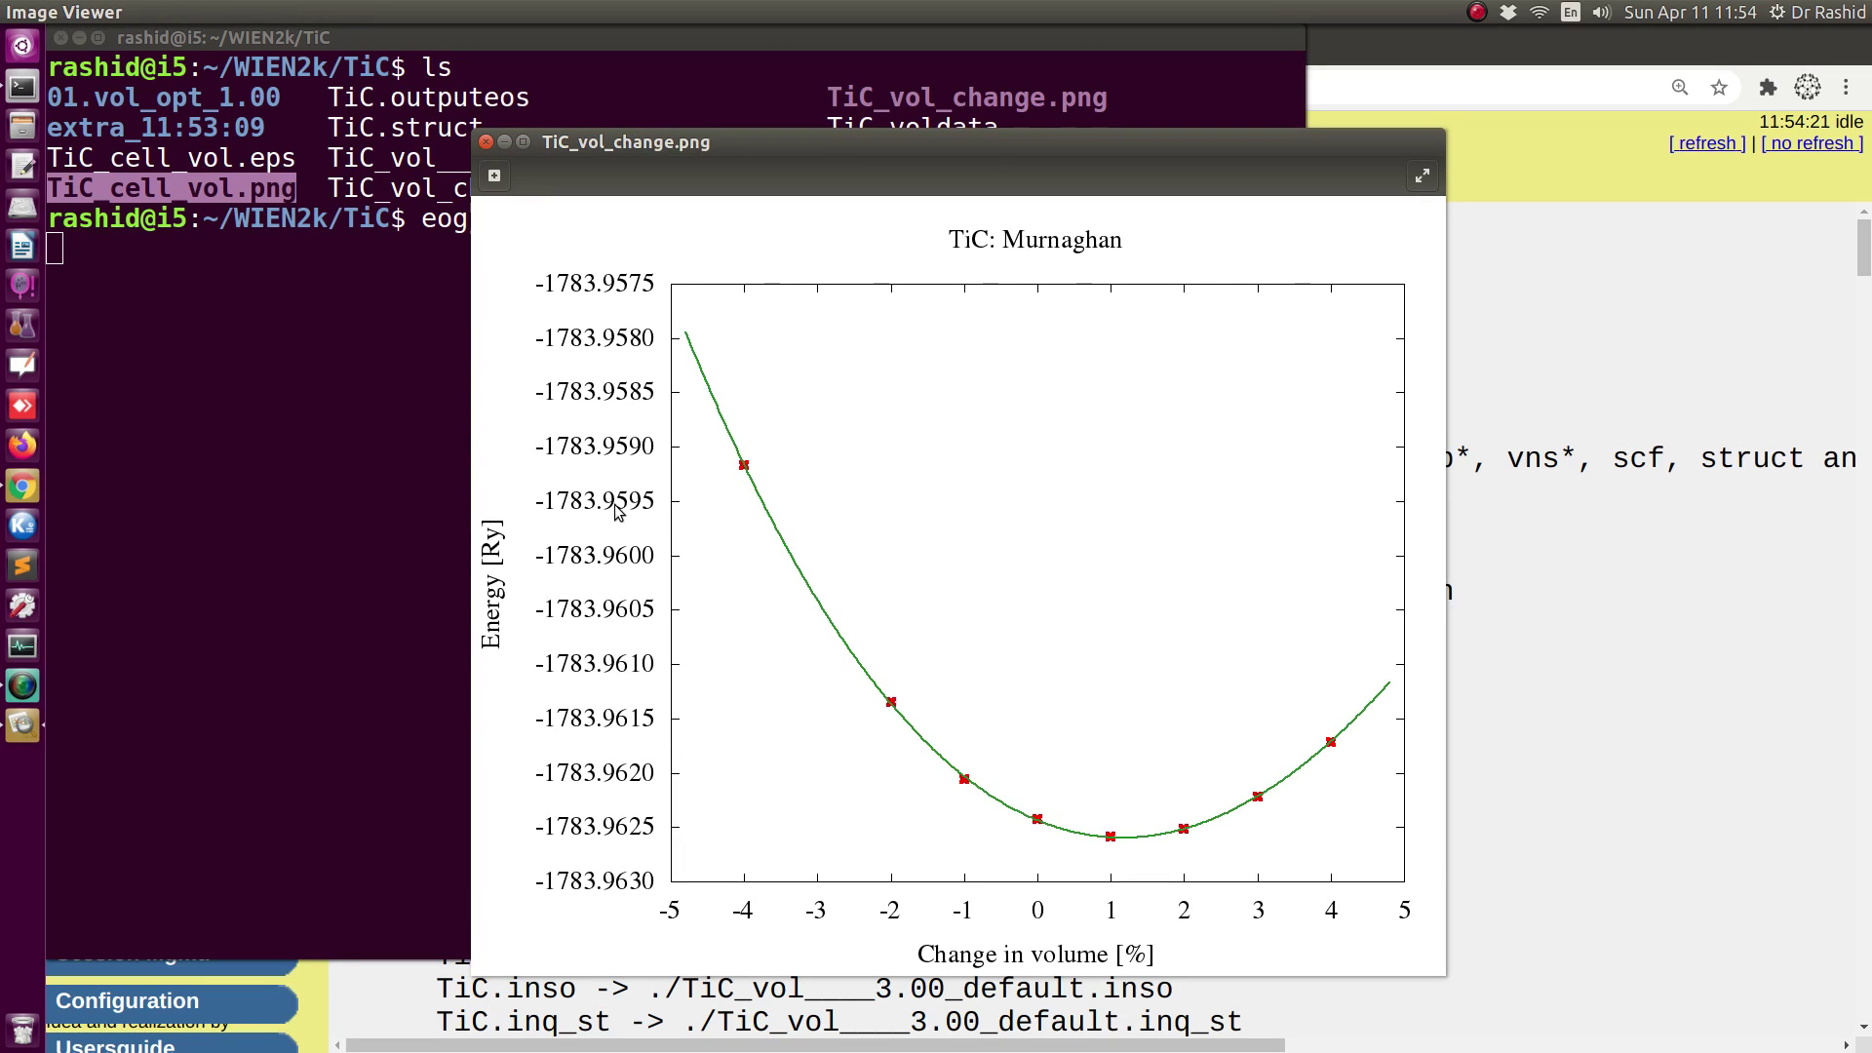
pyautogui.click(485, 142)
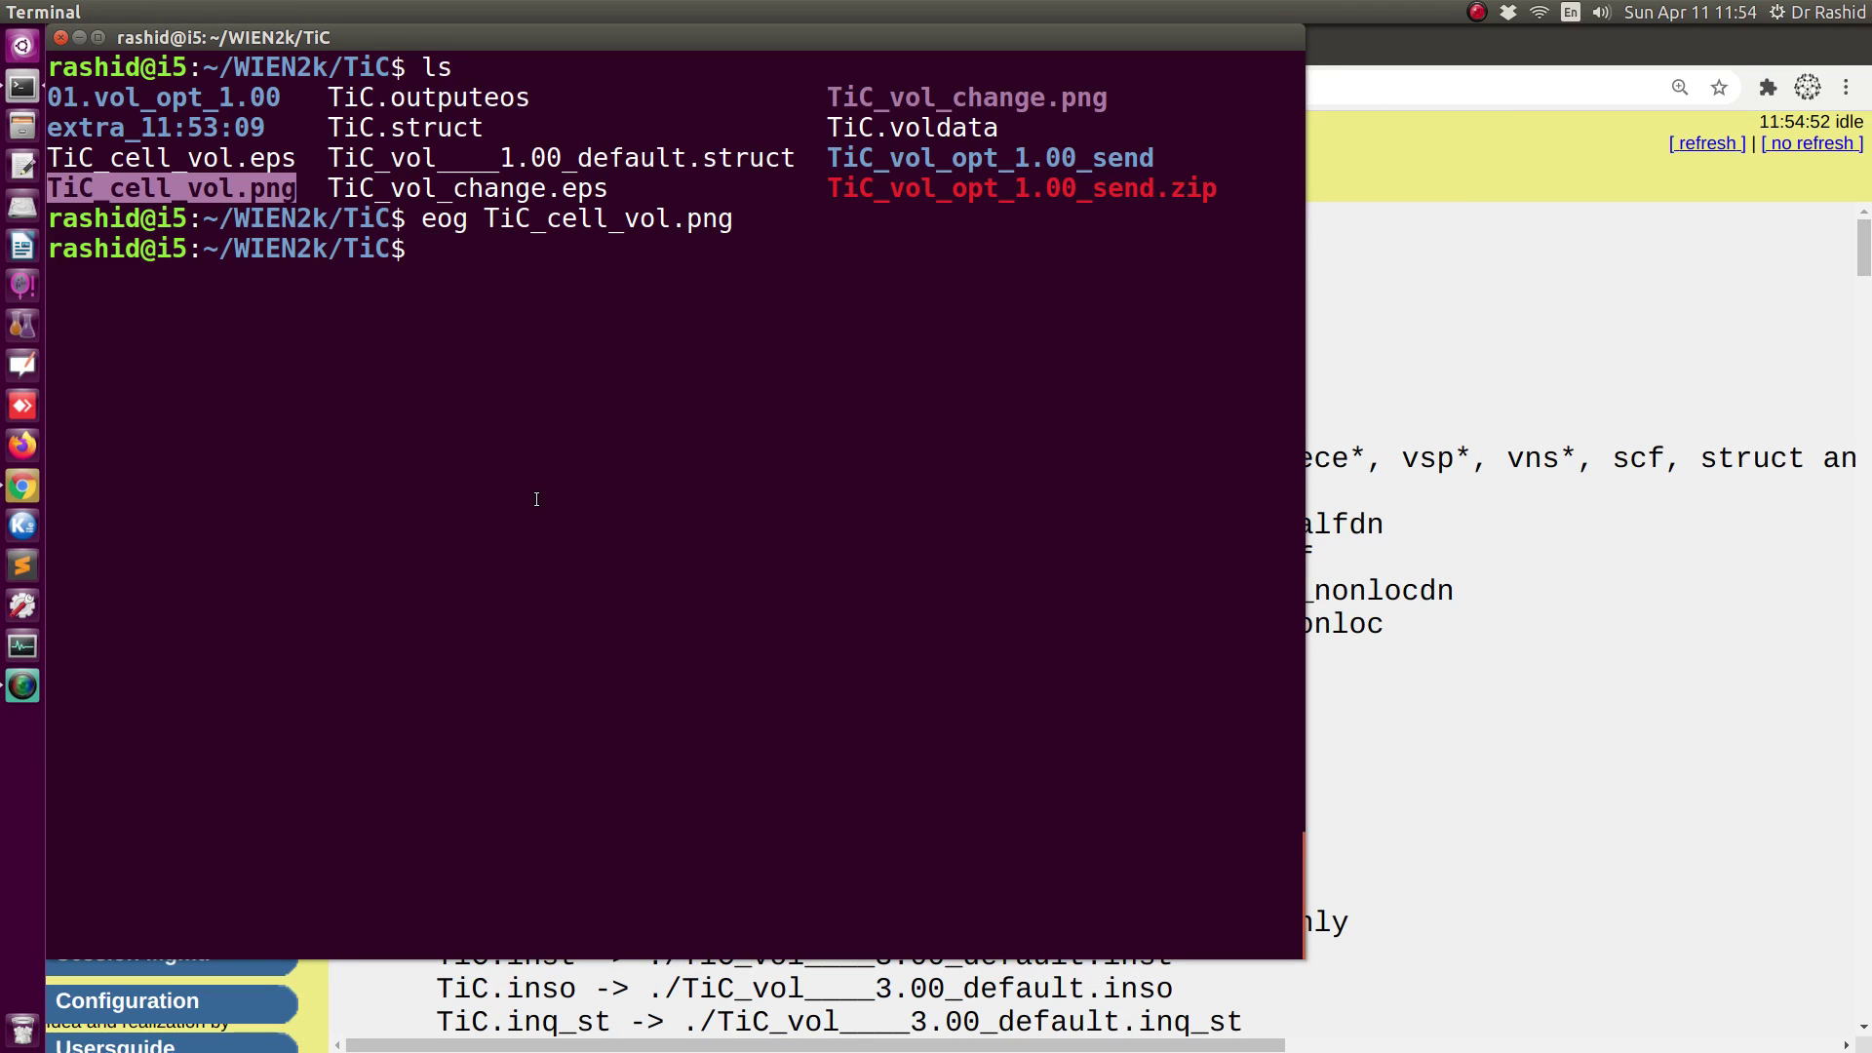
# Open the result files TiC.outputeos and TiC.voldata together in gedit as a background process.
pyautogui.write('gedit')
pyautogui.doubleClick(501, 90)
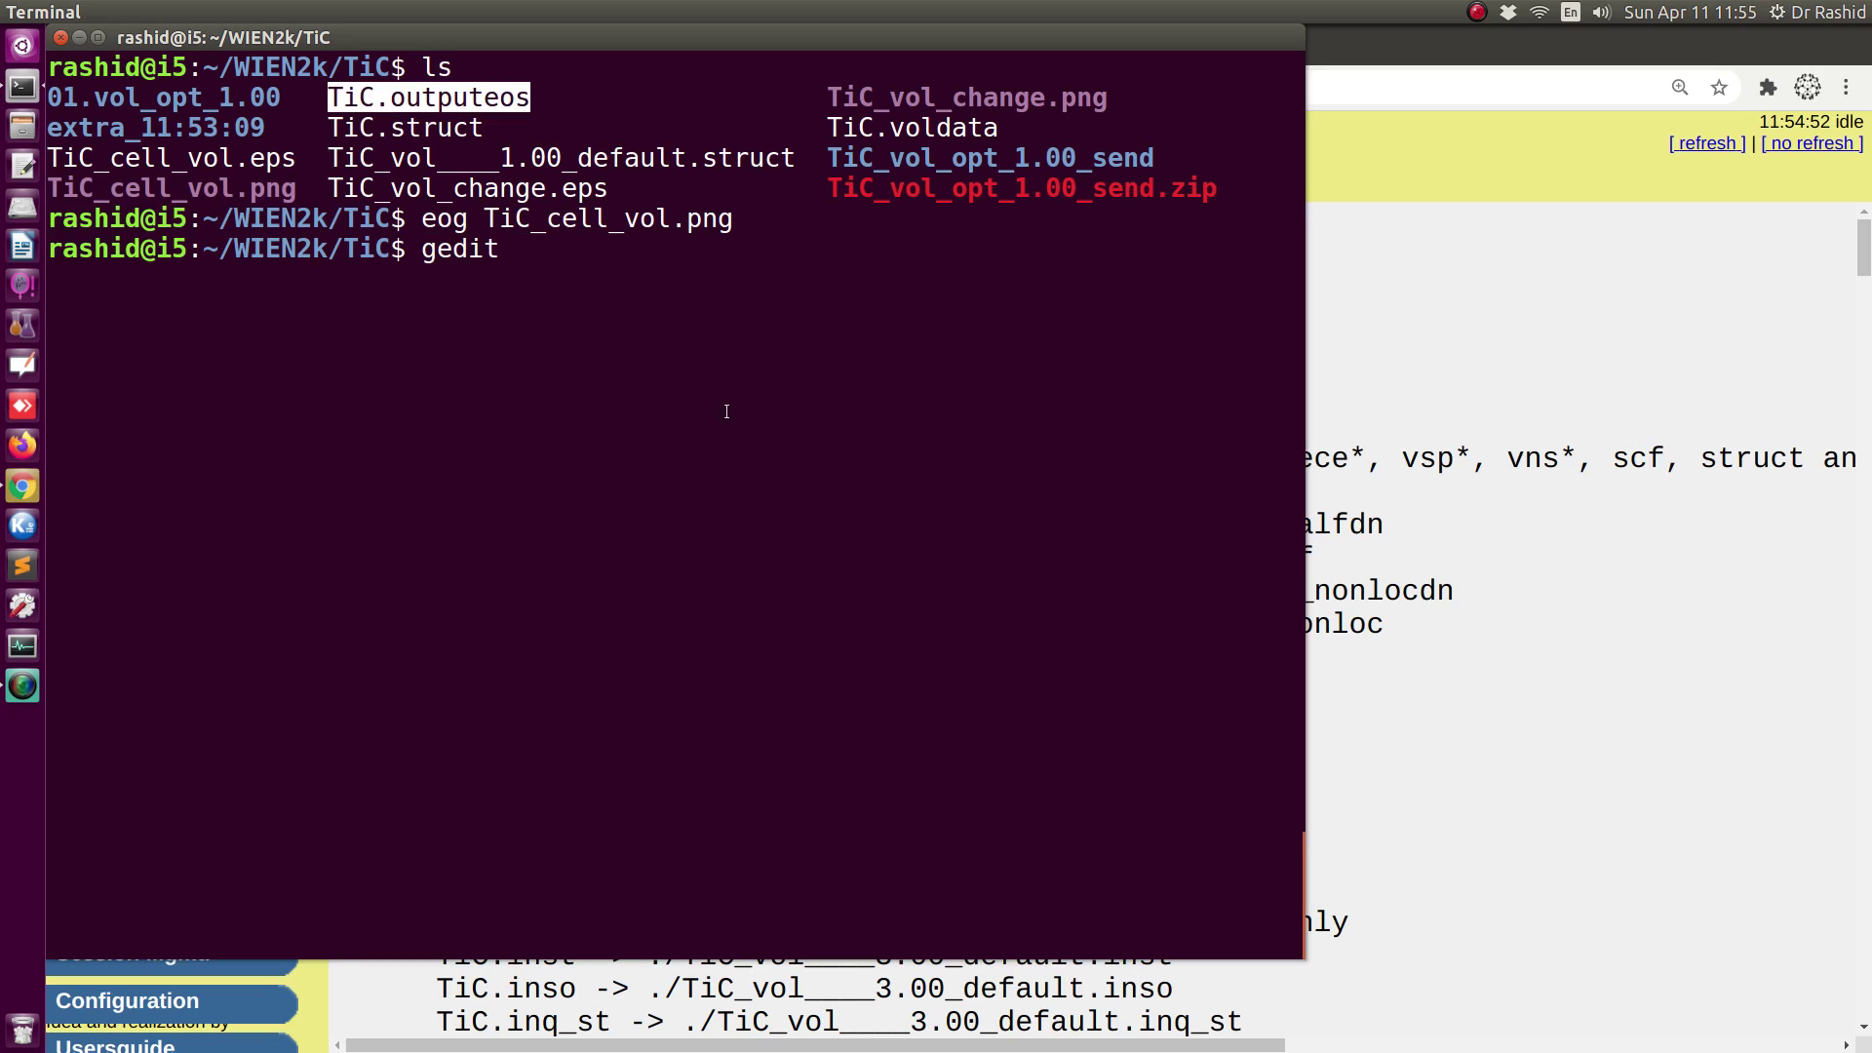
pyautogui.middleClick(798, 508)
pyautogui.scroll(5, 431, 417)
pyautogui.scroll(3, 431, 417)
pyautogui.scroll(2, 693, 412)
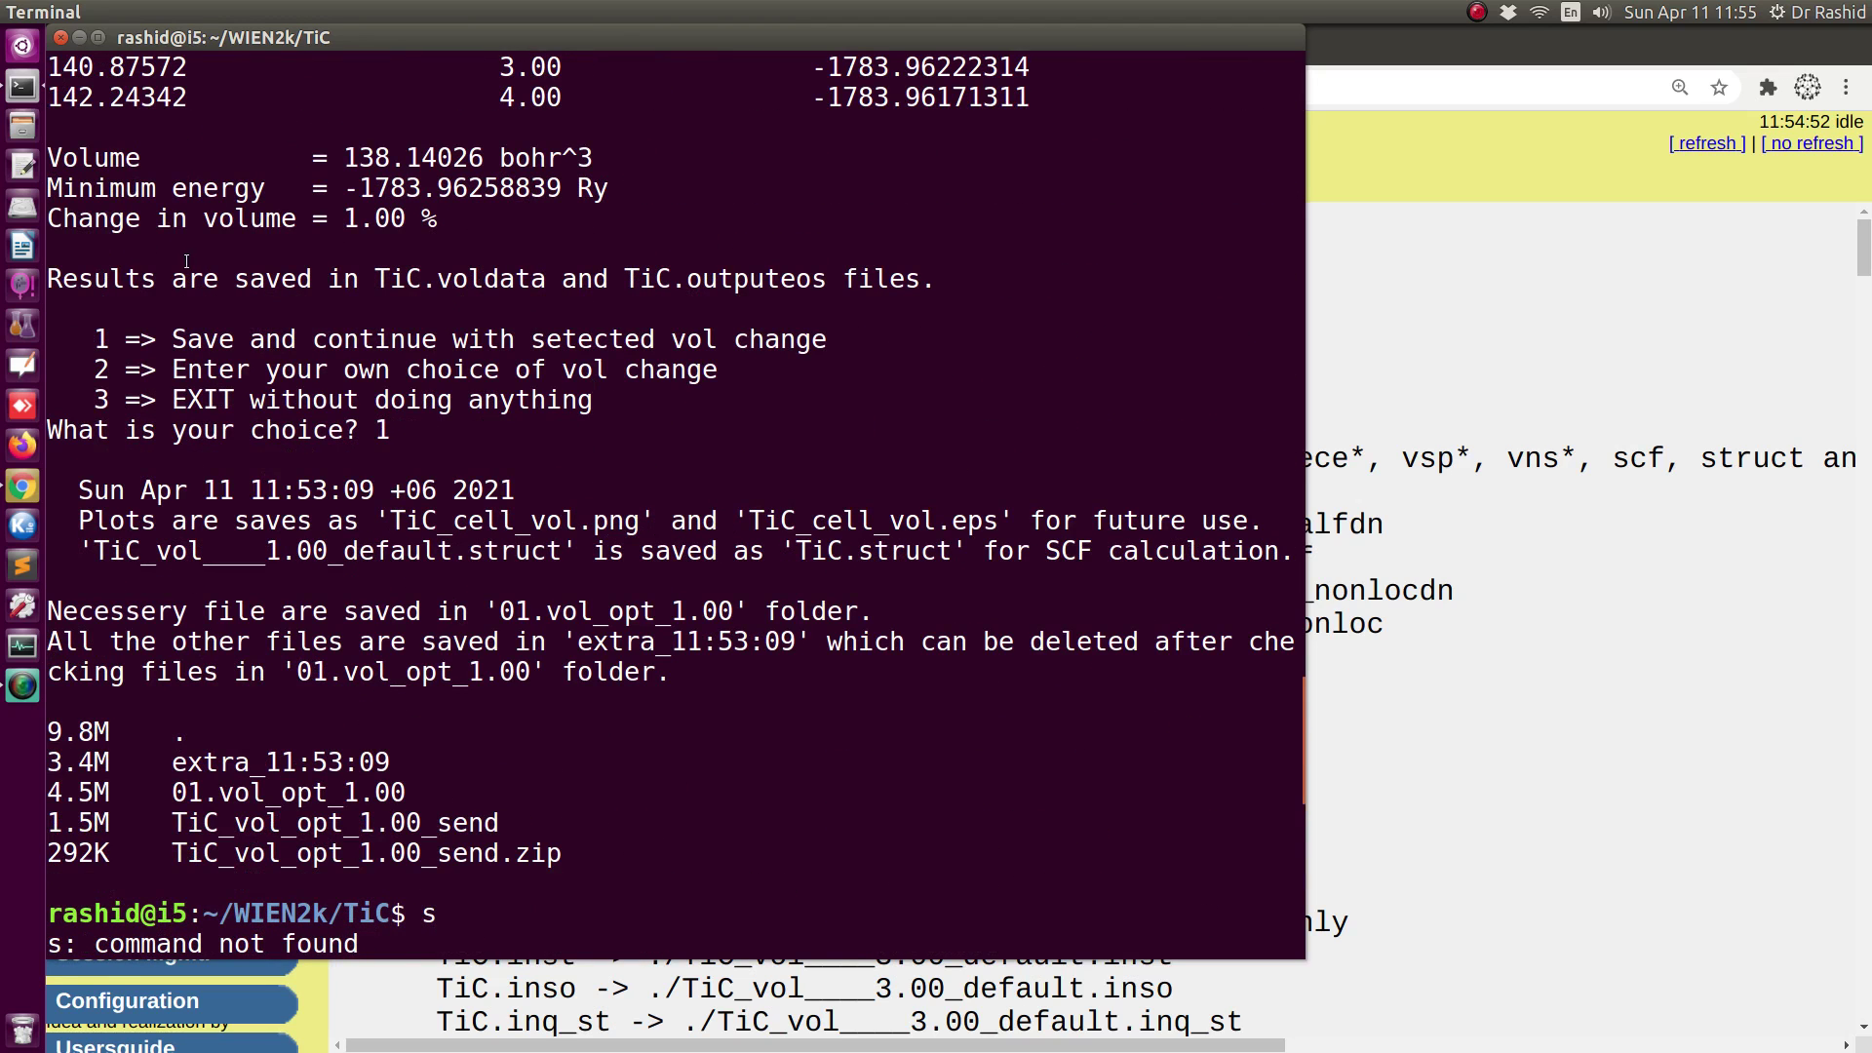
pyautogui.moveTo(377, 278); pyautogui.dragTo(822, 289)
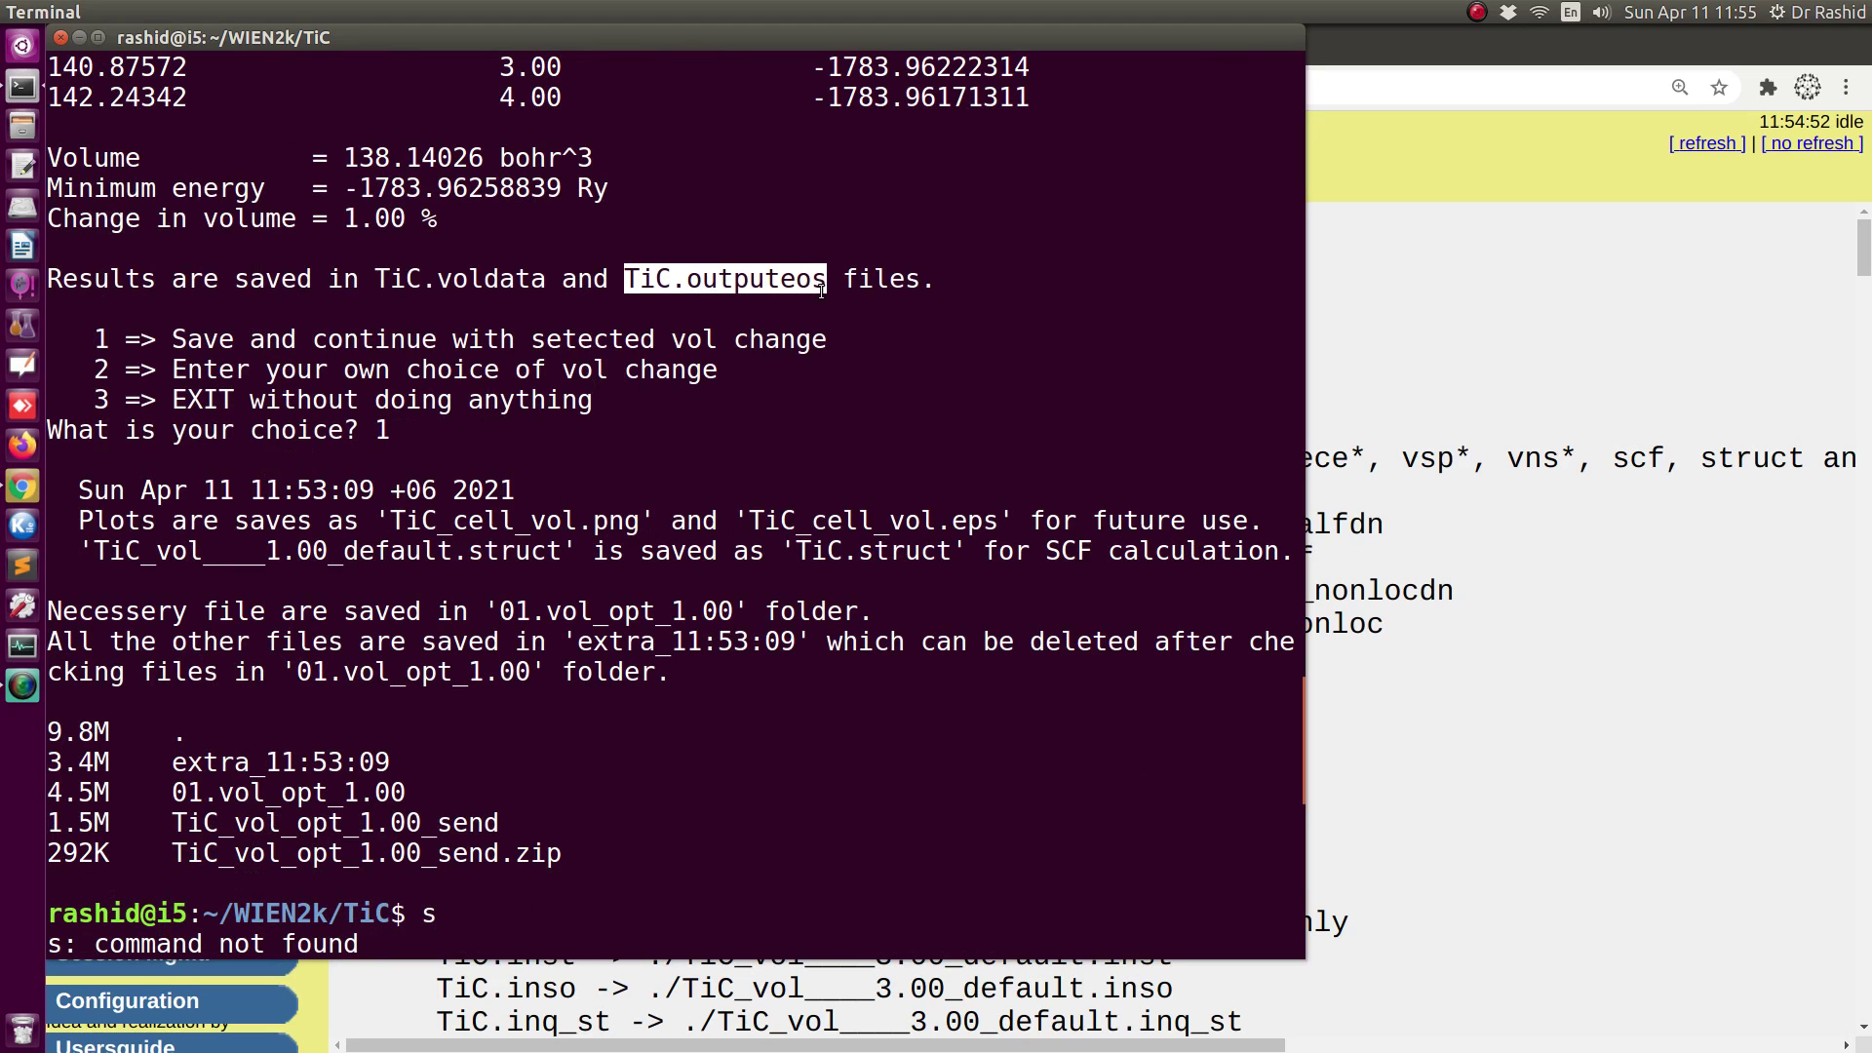
pyautogui.scroll(-4, 1068, 323)
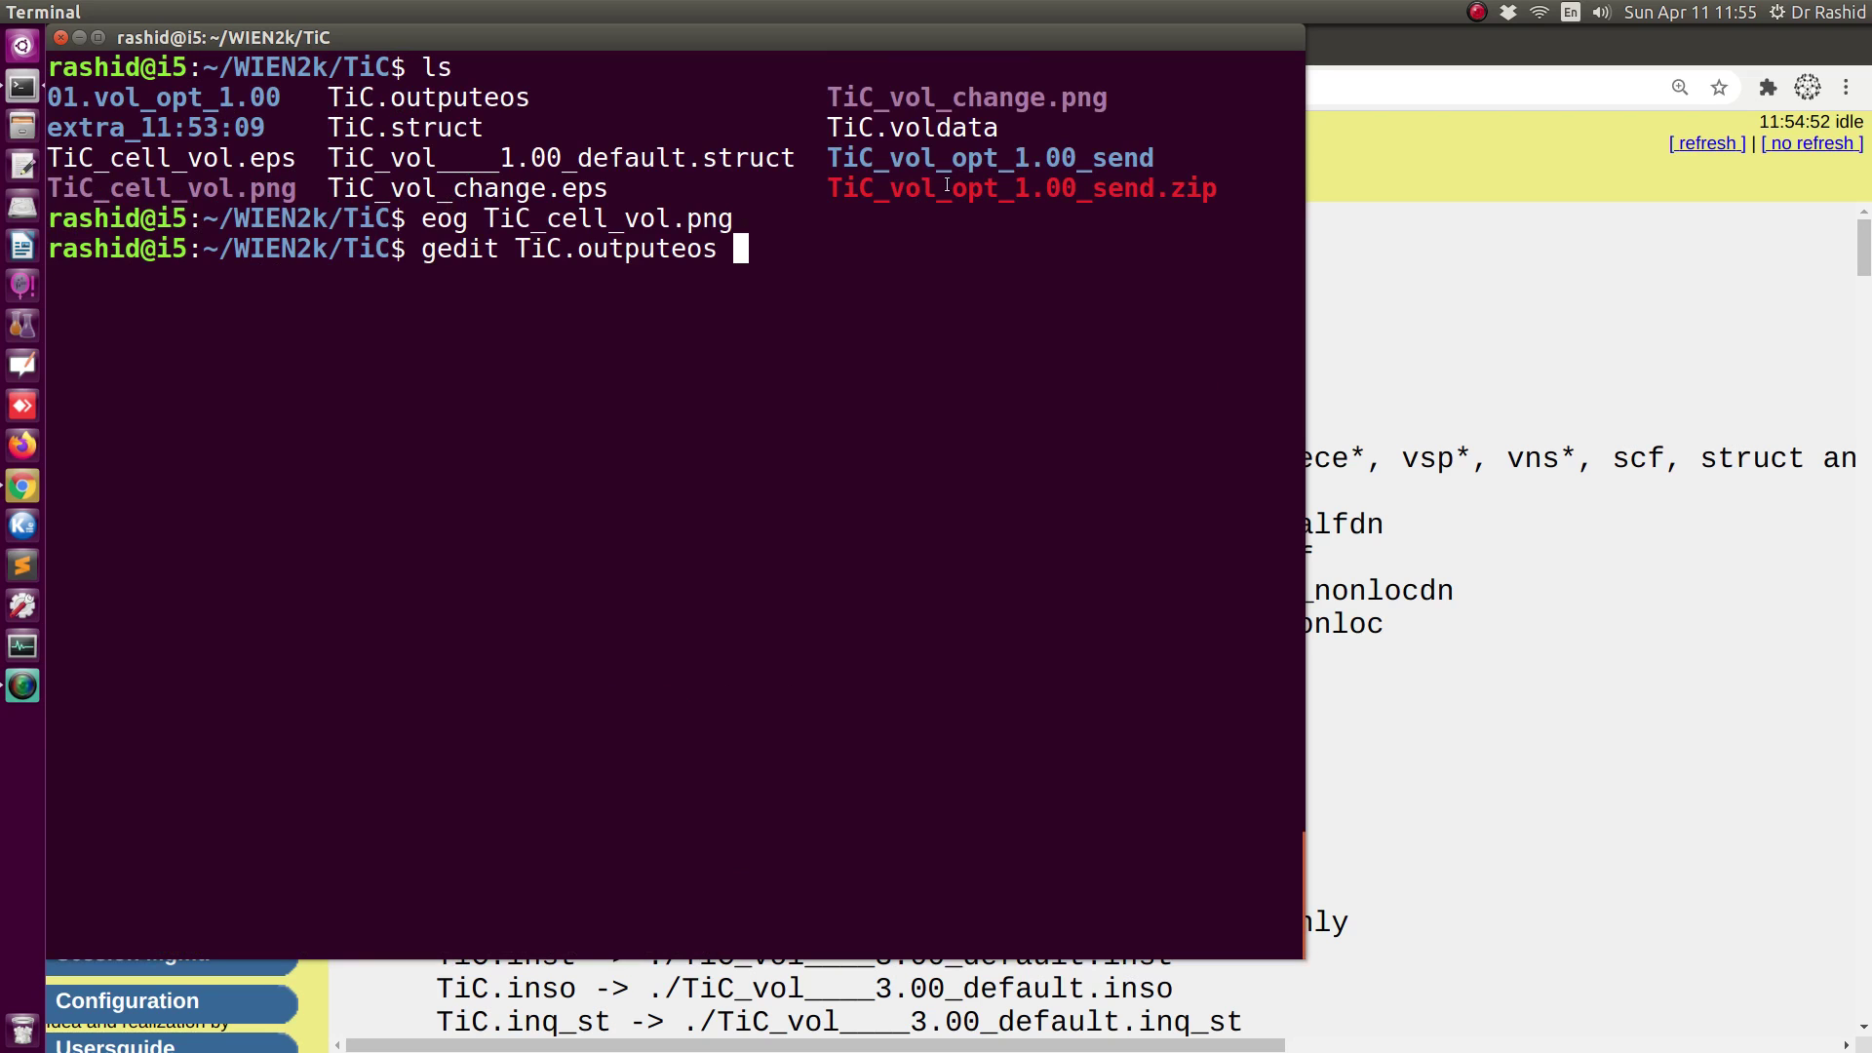
pyautogui.doubleClick(934, 127)
pyautogui.middleClick(936, 406)
pyautogui.write('&')
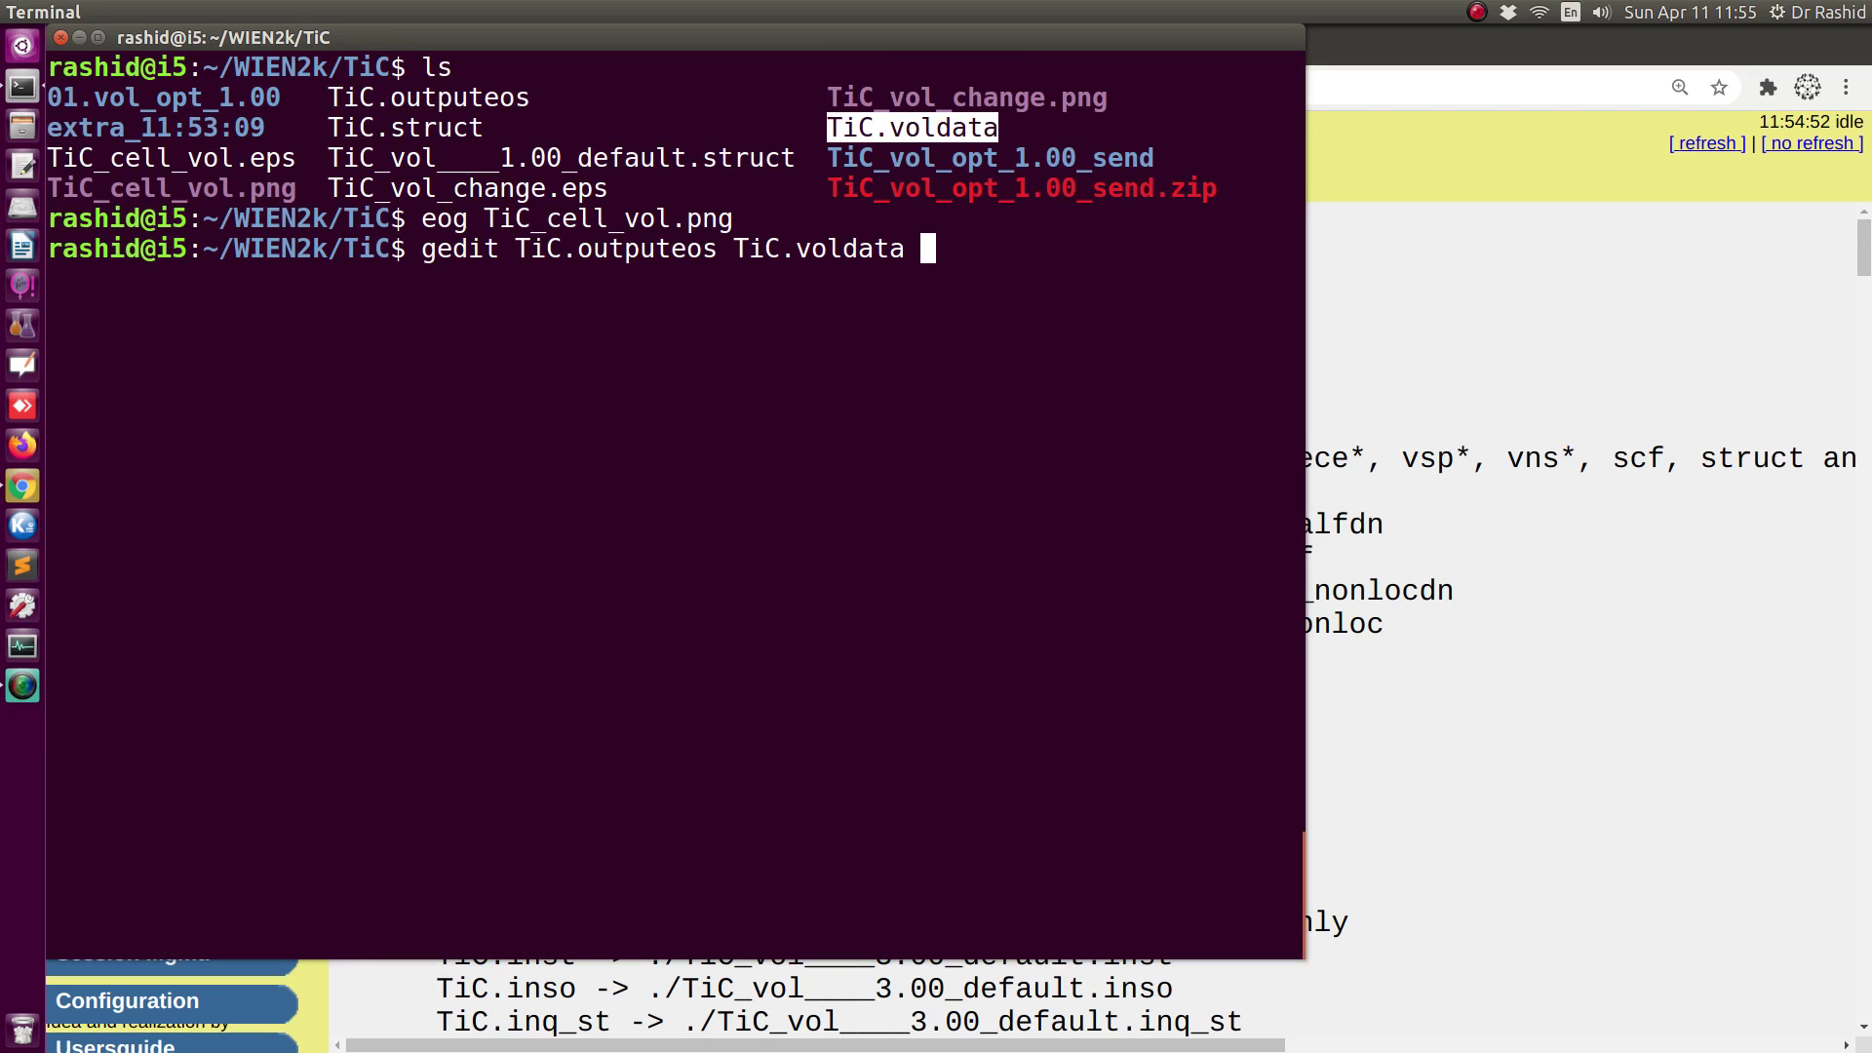
pyautogui.press('Return')
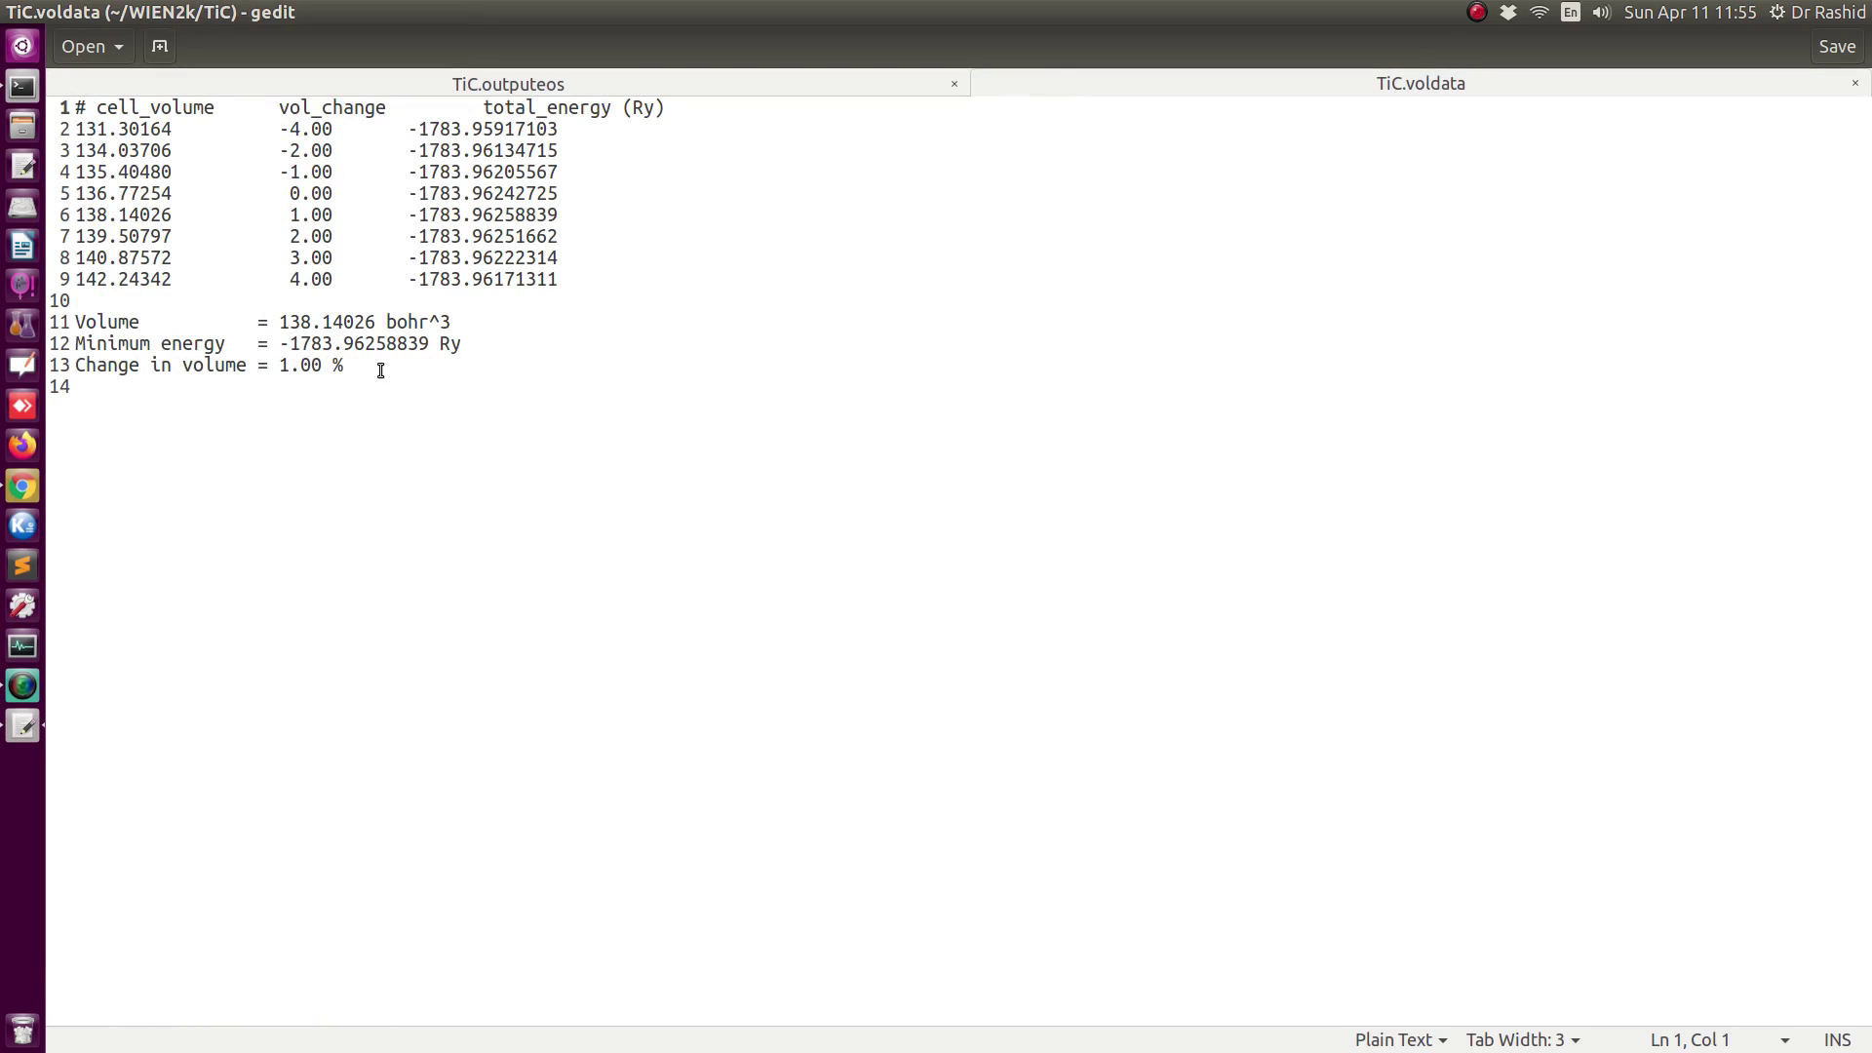
# Examine the Murnaghan V0, B, BP, E0 line and cubic lattice parameter in TiC.outputeos, comparing V0 with the volume in TiC.voldata.
pyautogui.click(455, 86)
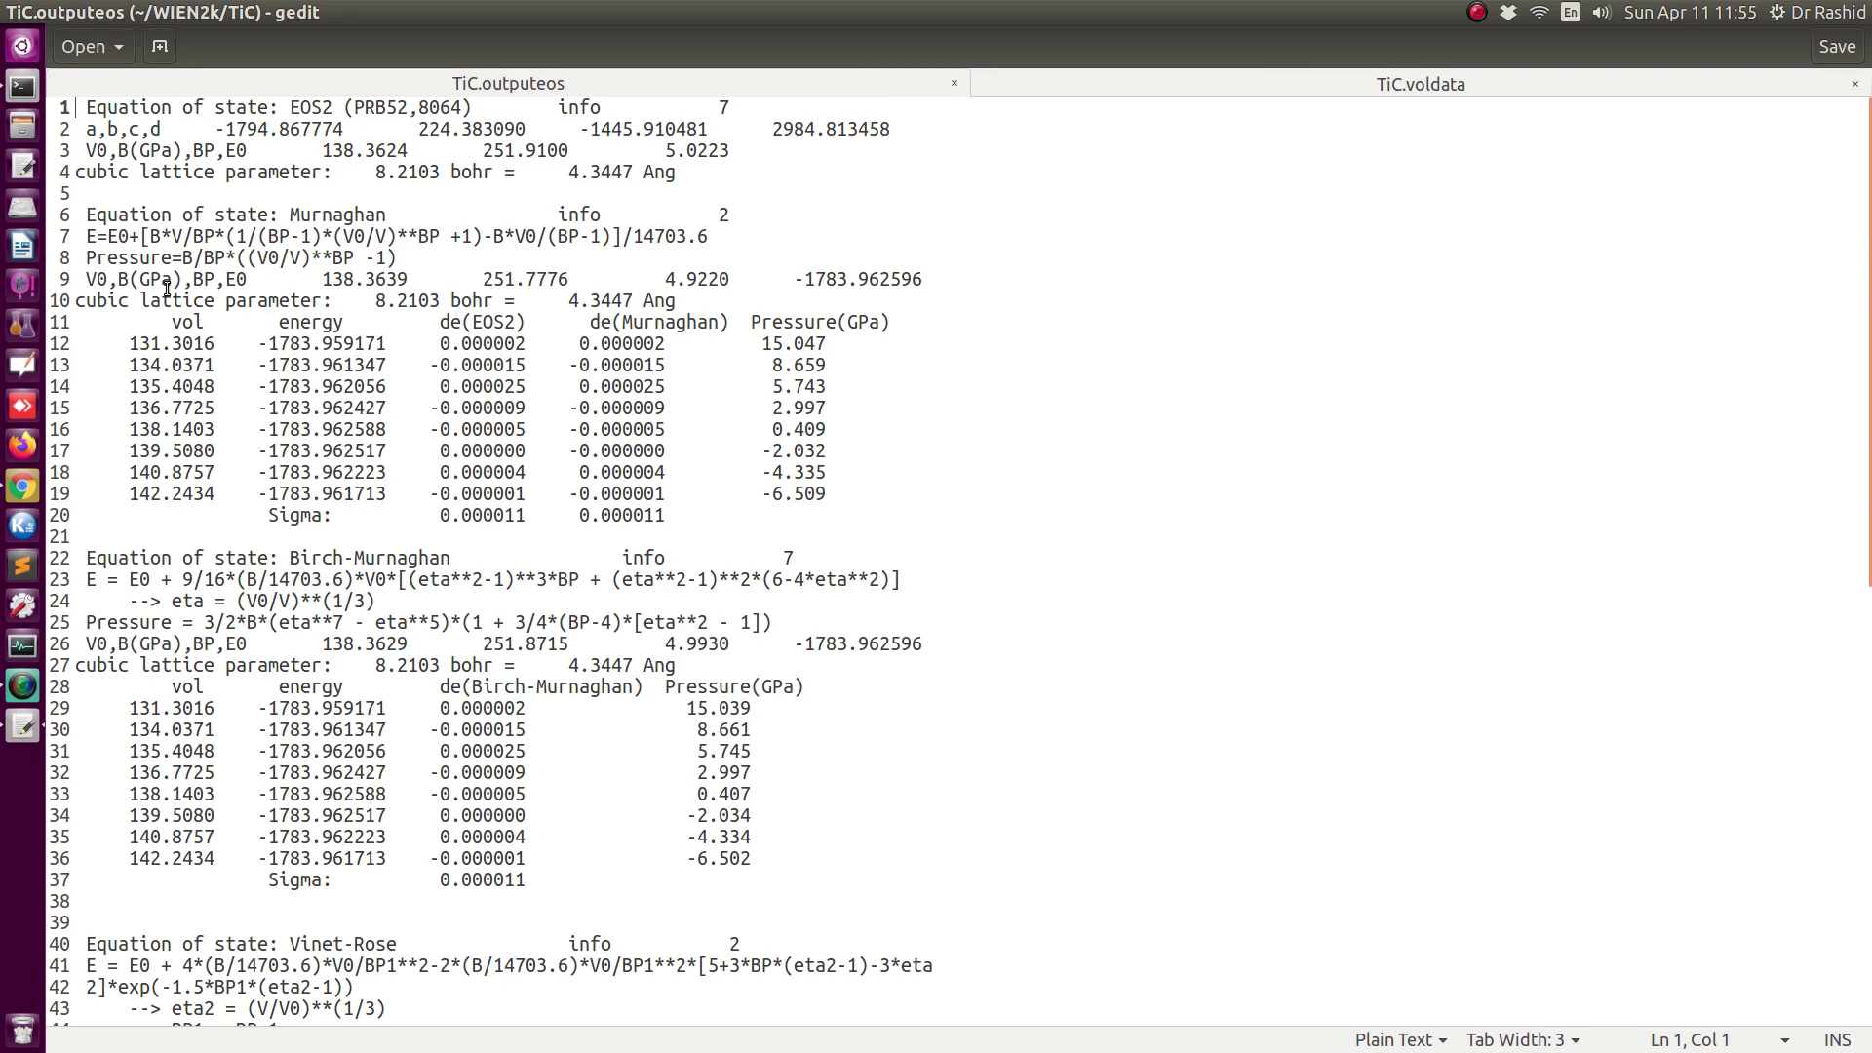
pyautogui.moveTo(90, 280); pyautogui.dragTo(900, 280)
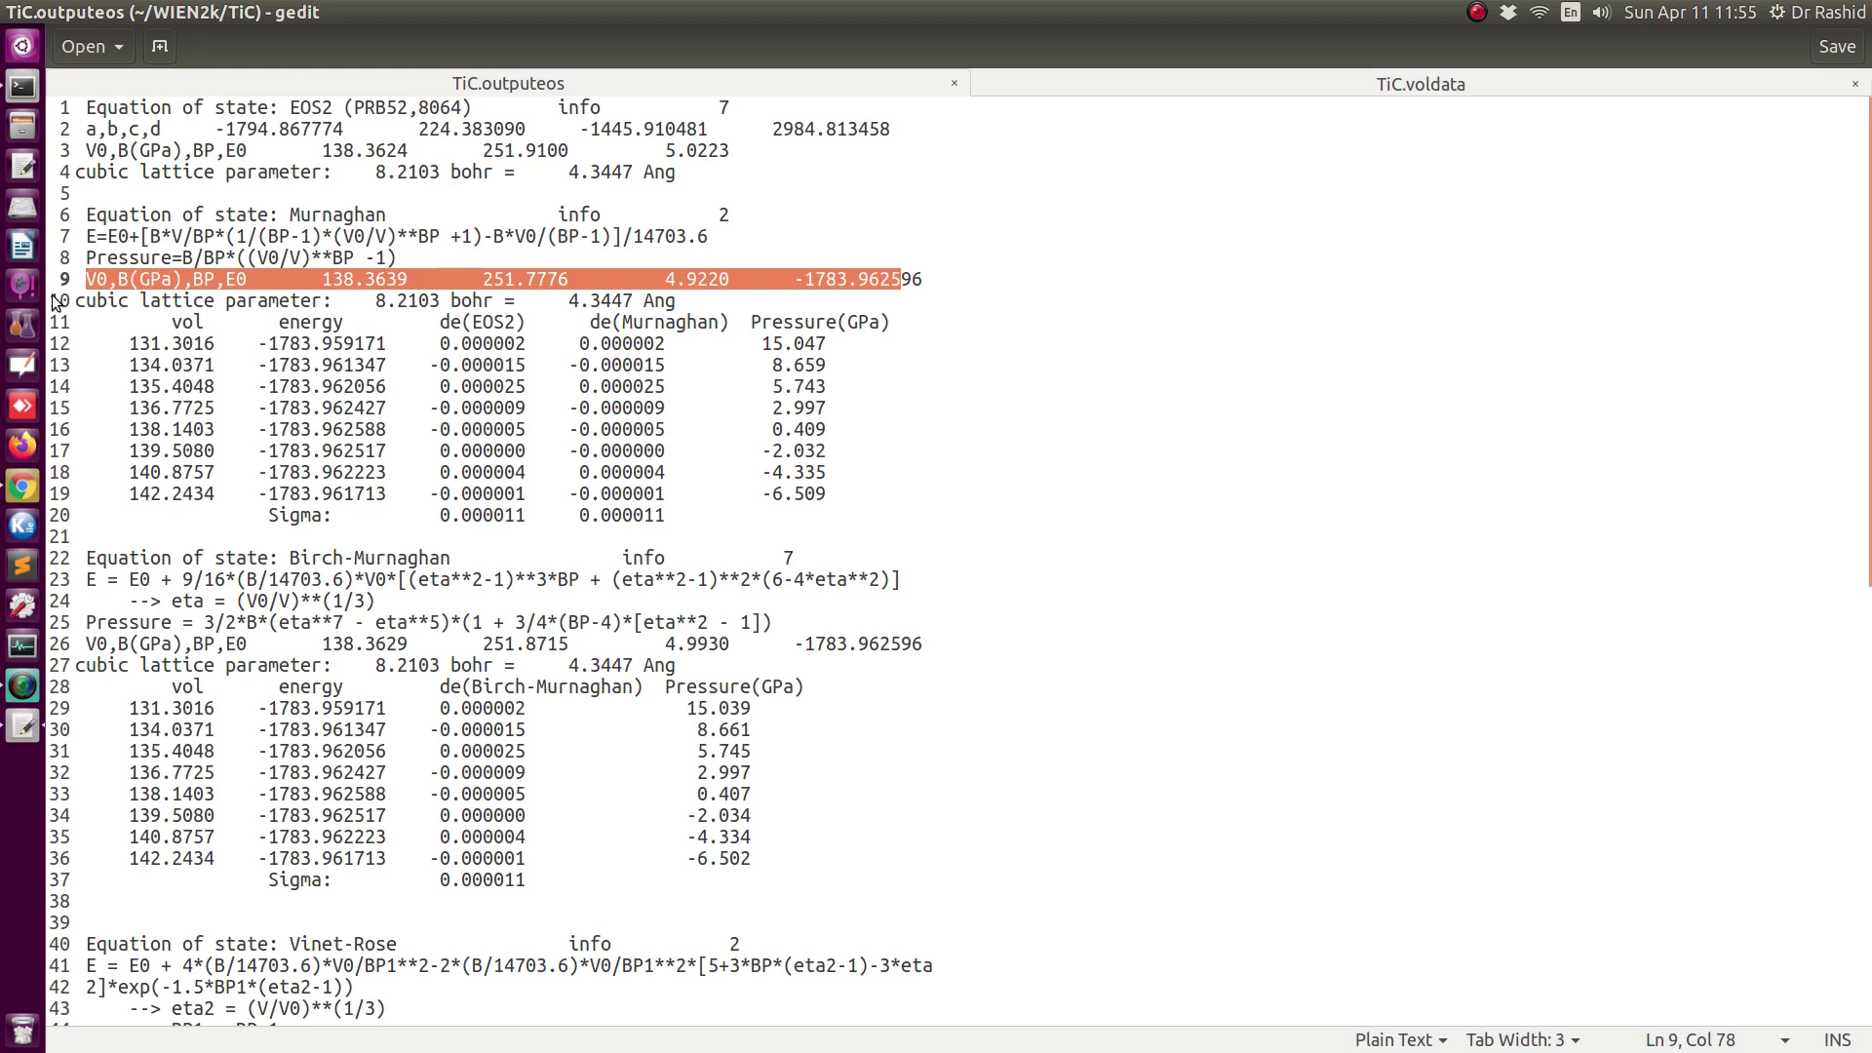
pyautogui.moveTo(80, 298); pyautogui.dragTo(702, 309)
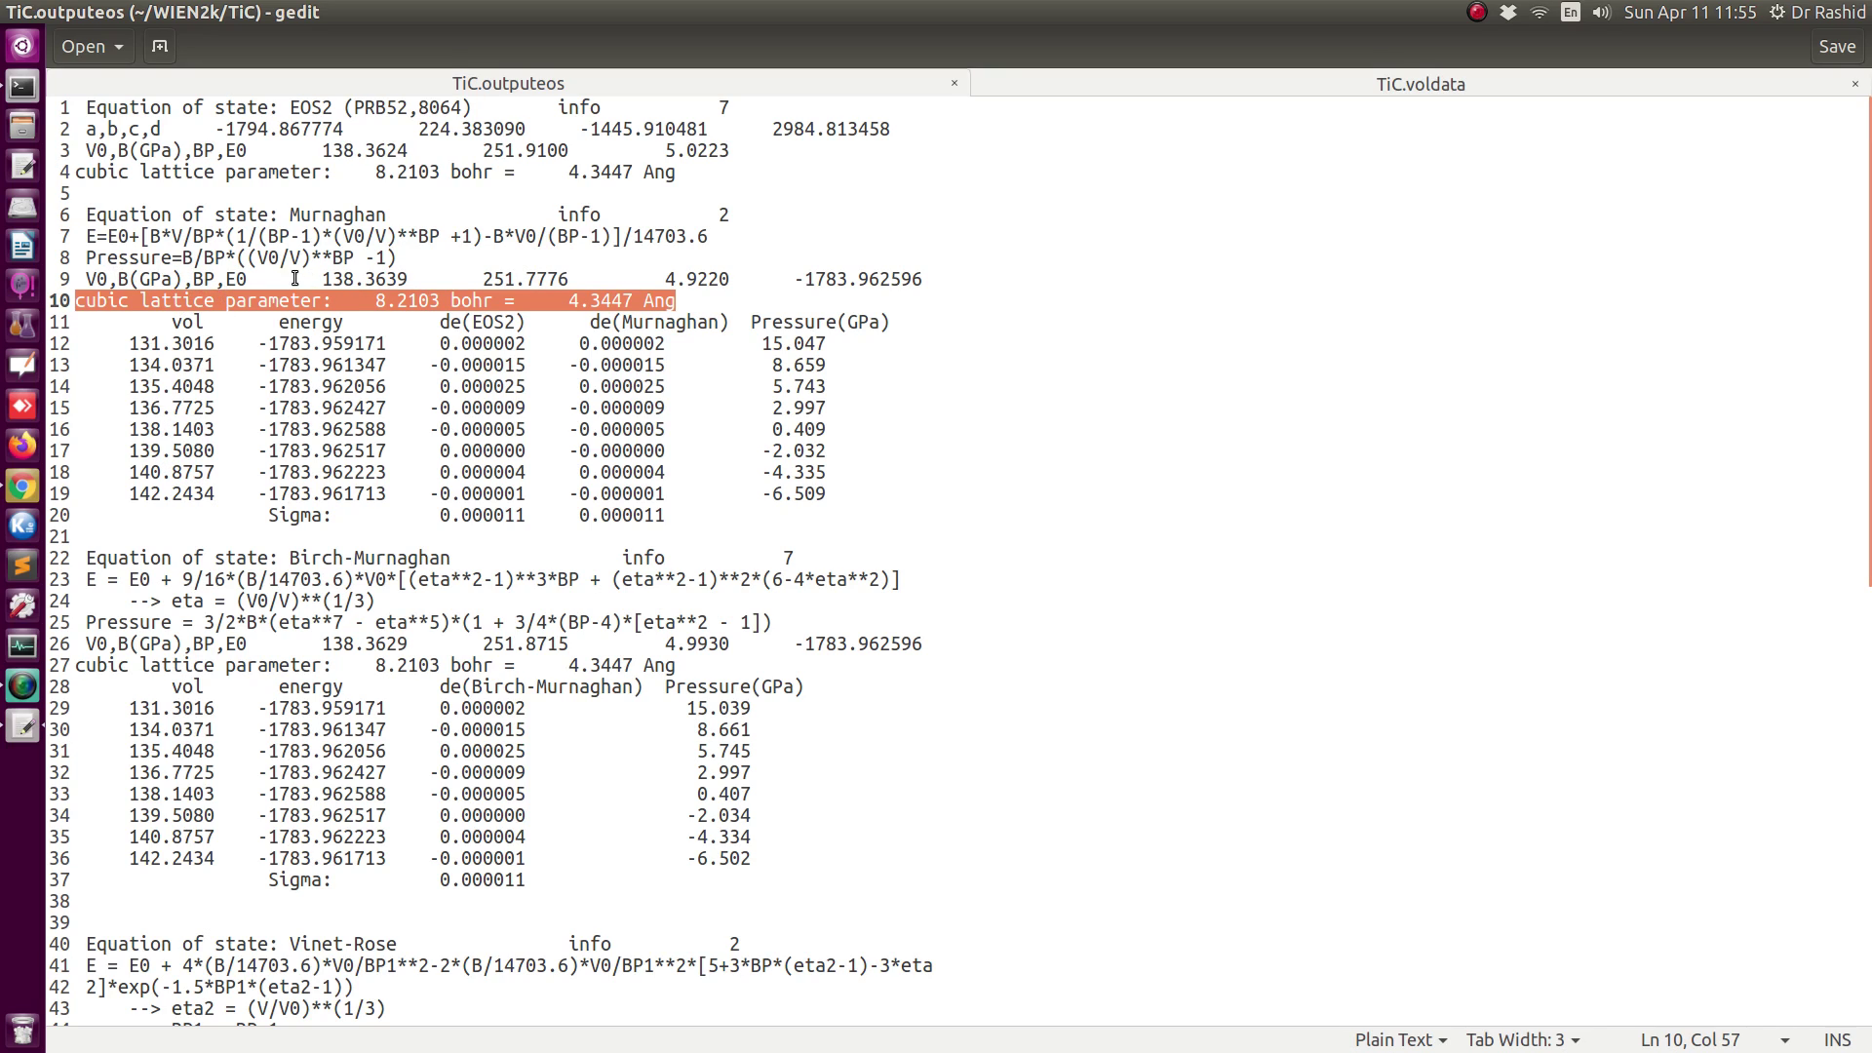
pyautogui.click(323, 277)
pyautogui.moveTo(323, 277); pyautogui.dragTo(408, 283)
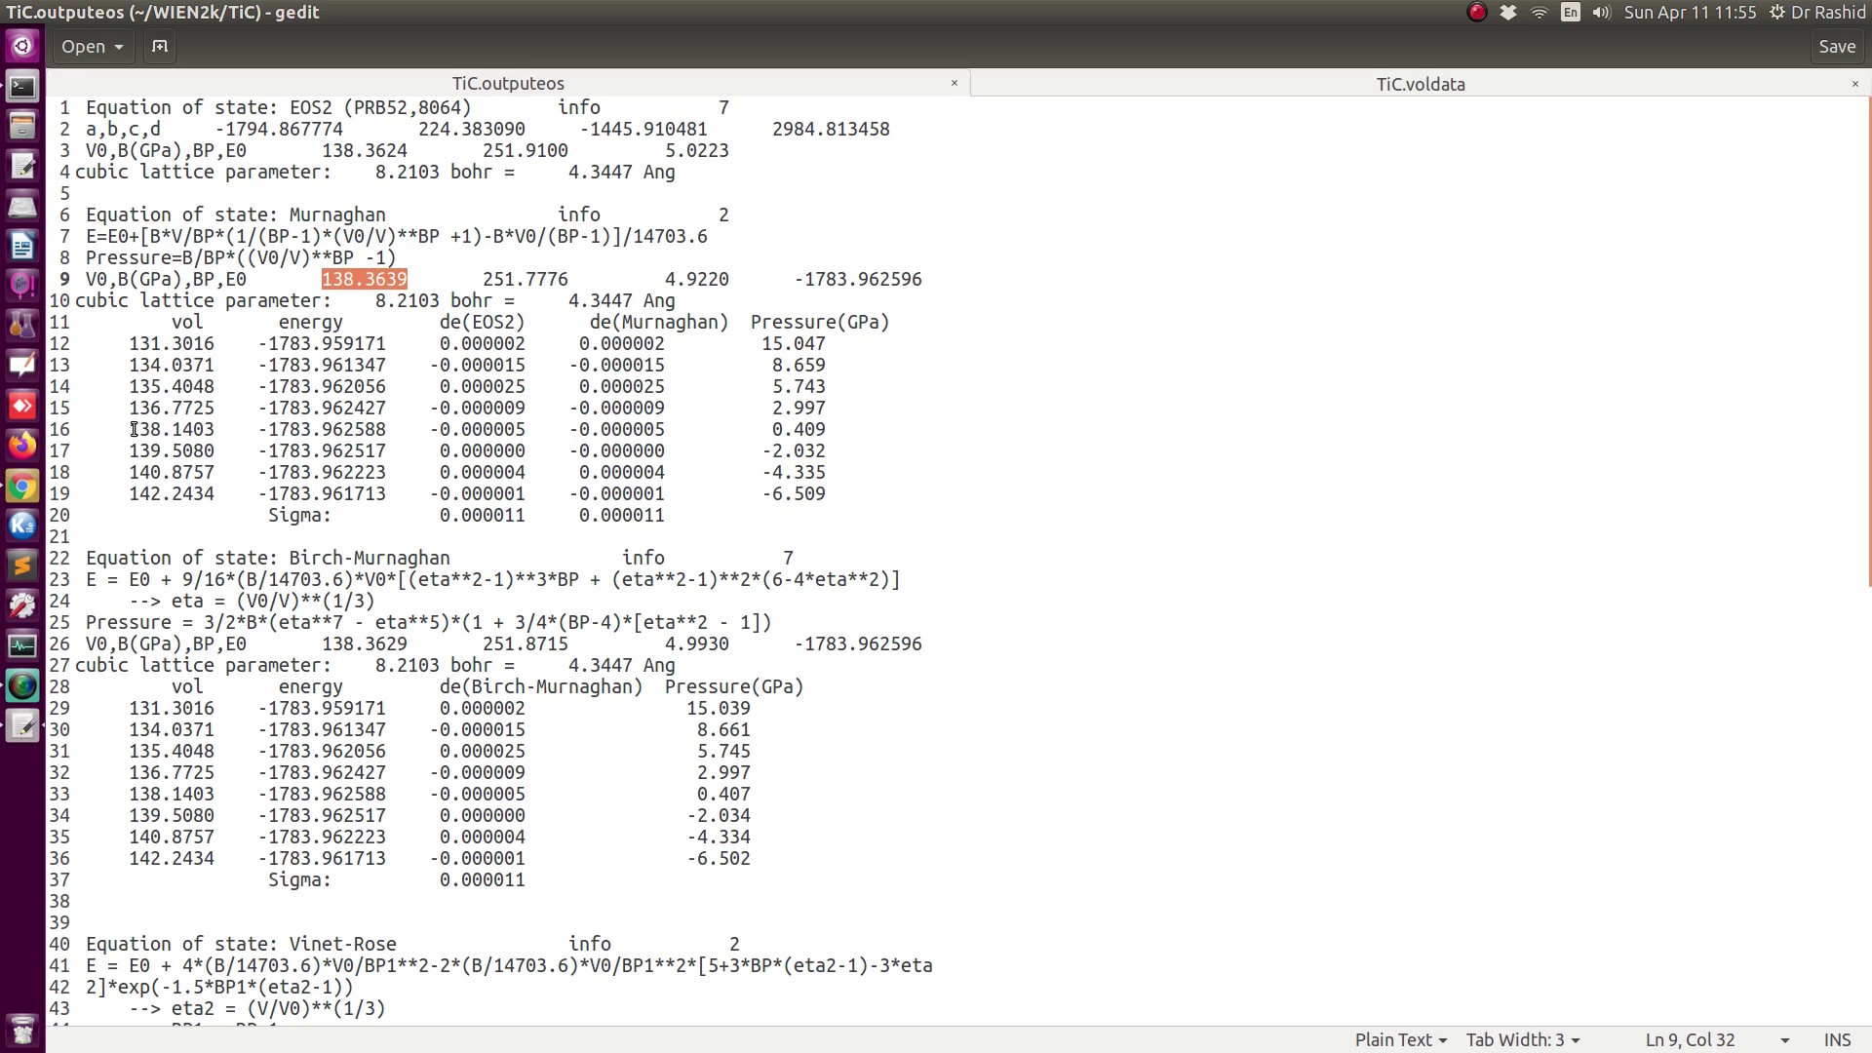
pyautogui.click(1081, 82)
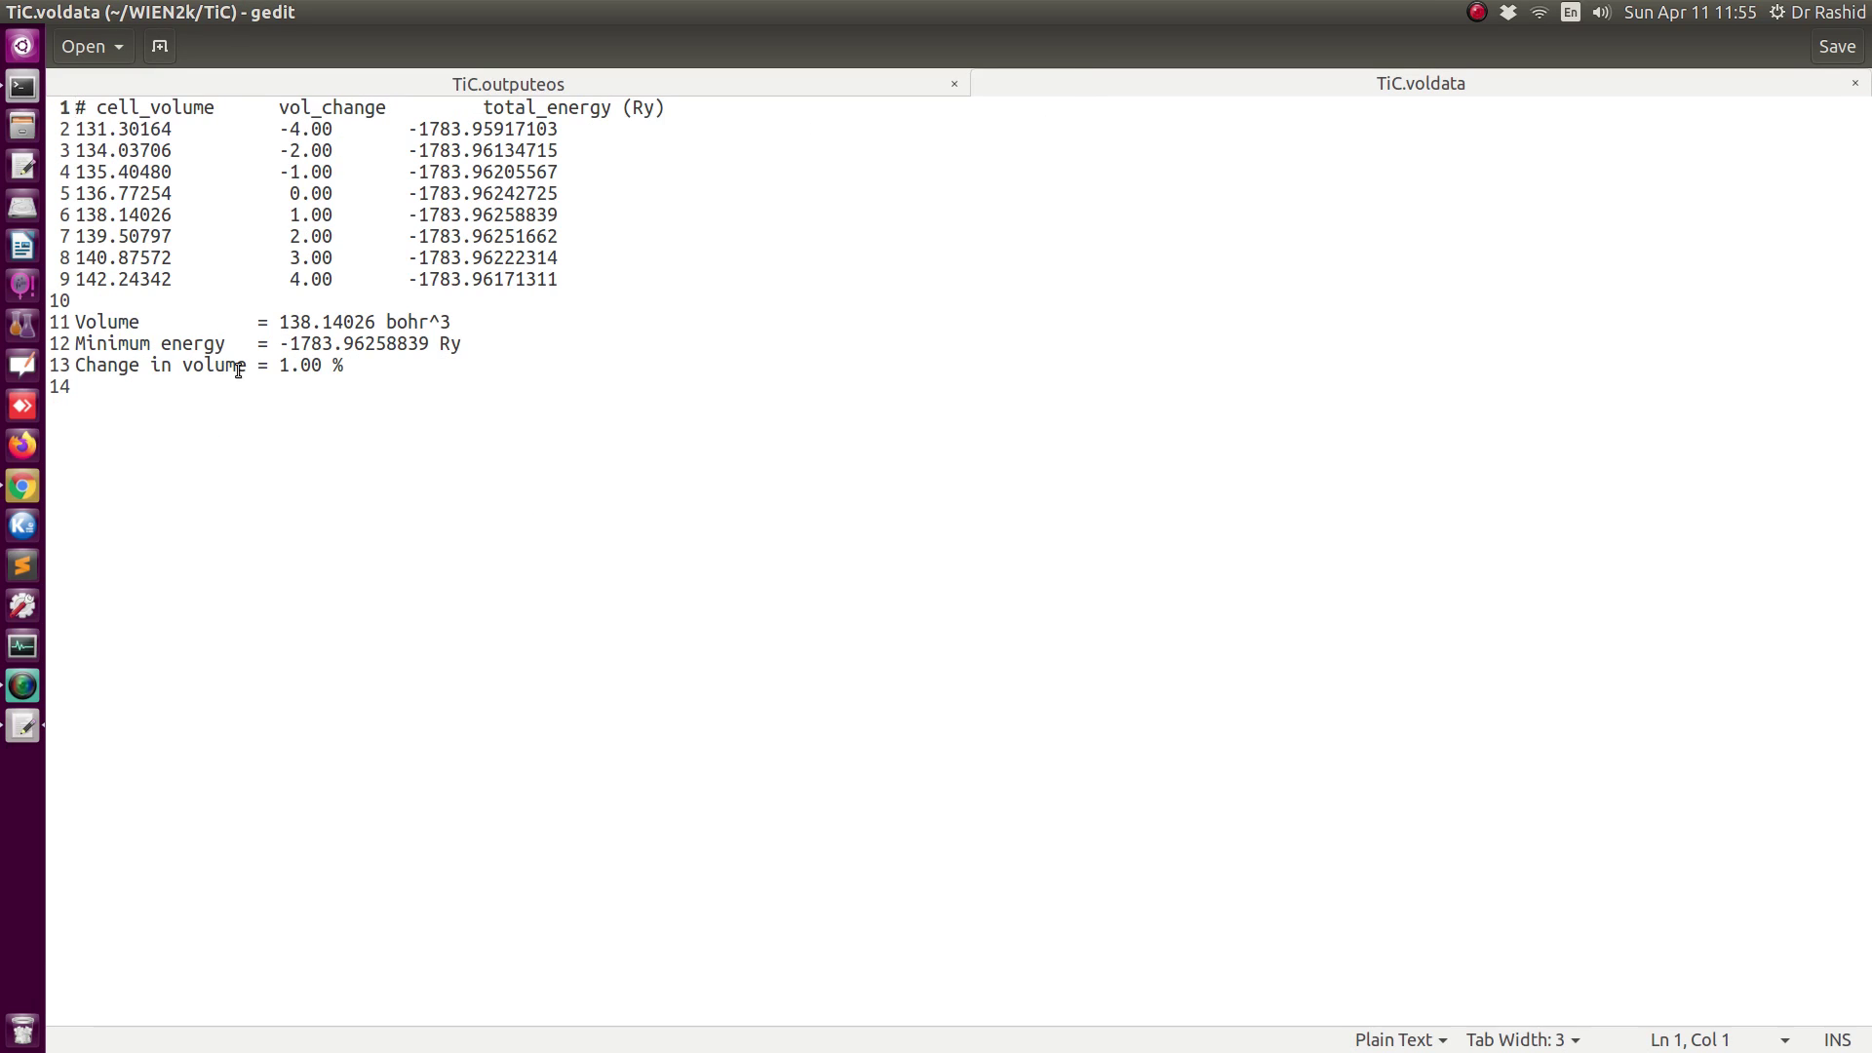
pyautogui.moveTo(279, 322); pyautogui.dragTo(365, 322)
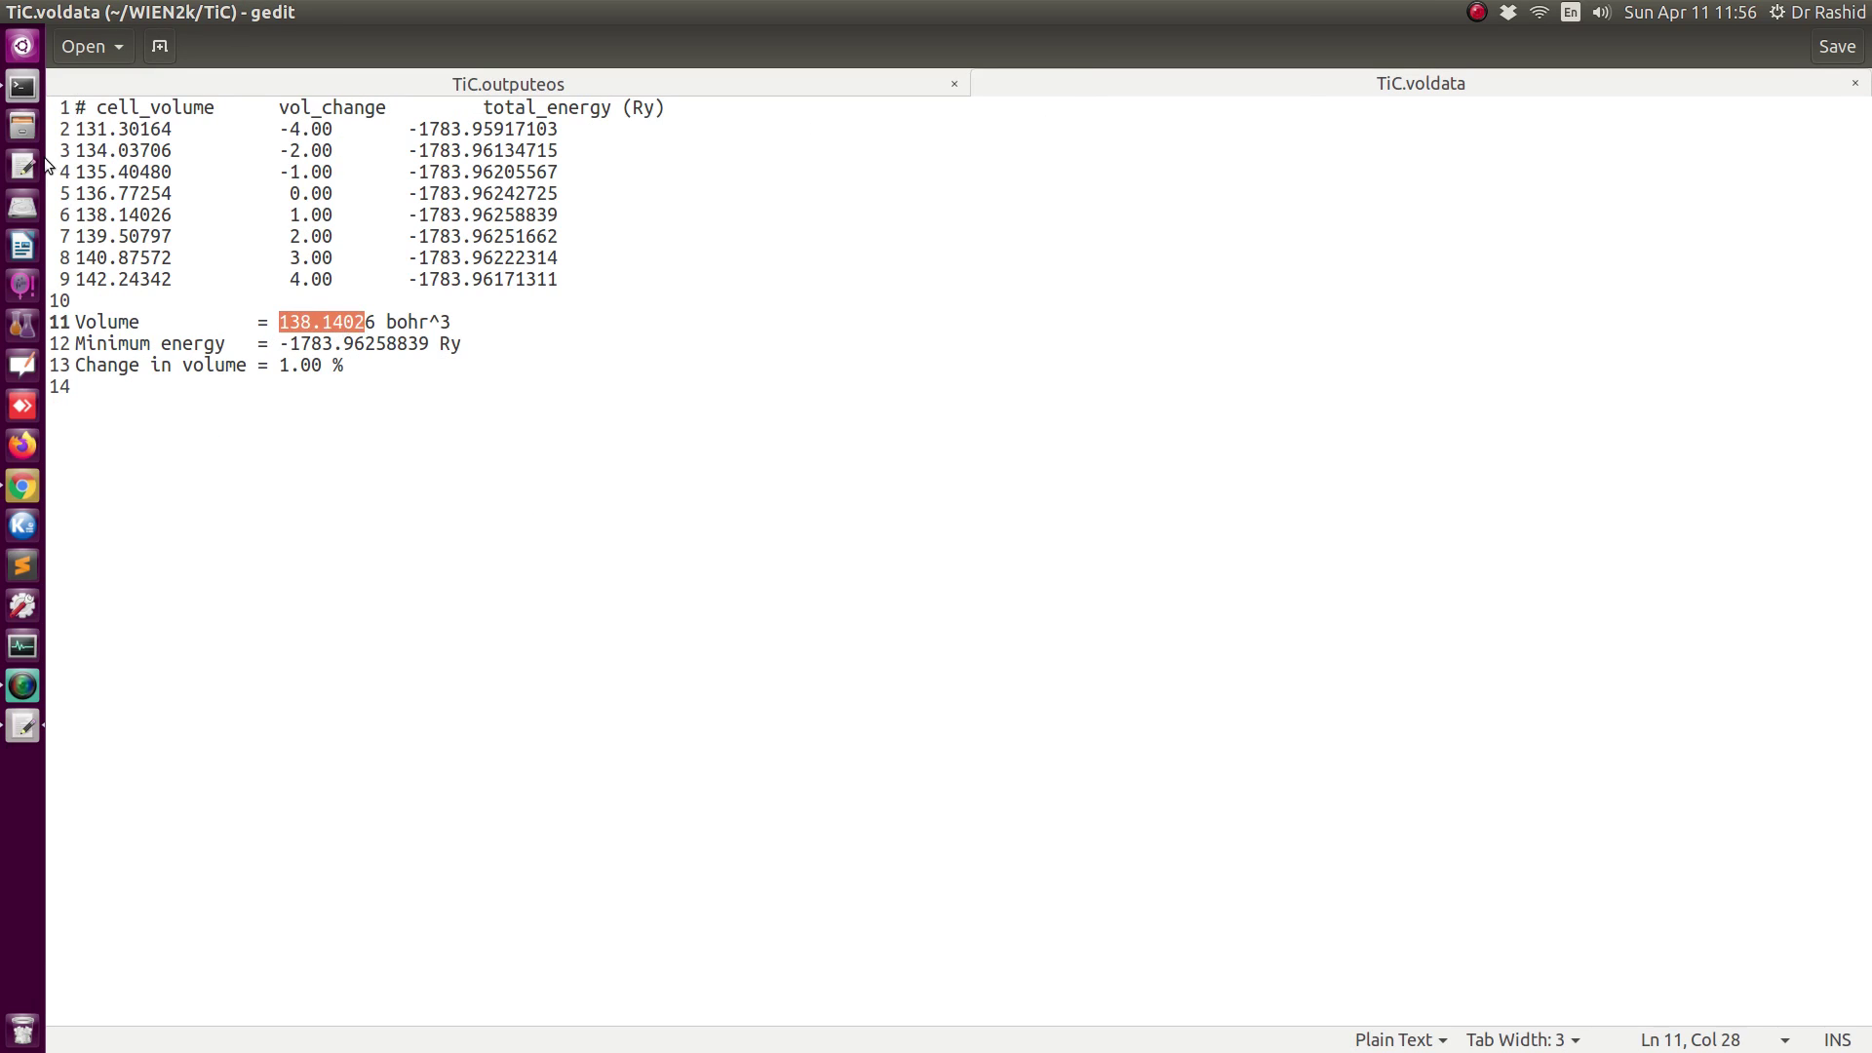
# Reopen TiC_cell_vol.png with eog from the terminal and go on to TiC_vol_change.png to examine the energy minimum.
pyautogui.click(23, 88)
pyautogui.press('Up')
pyautogui.press('Up')
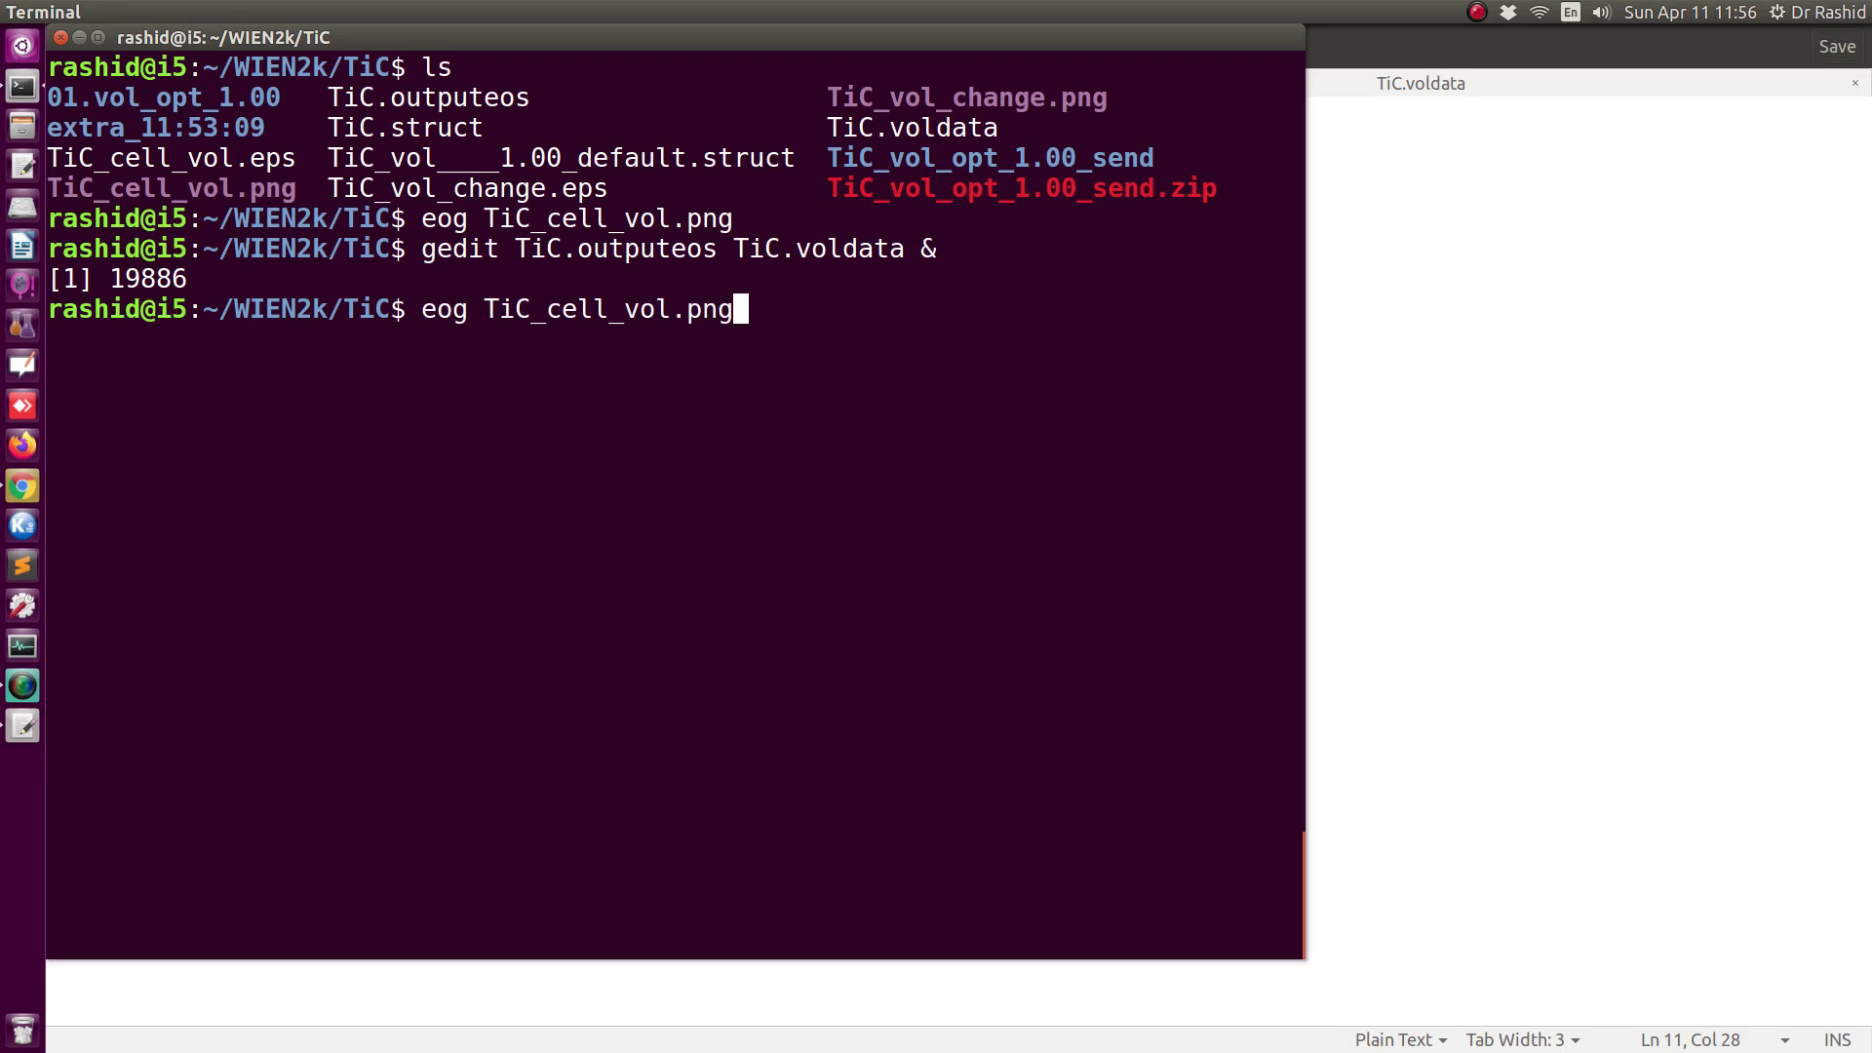
pyautogui.press('Return')
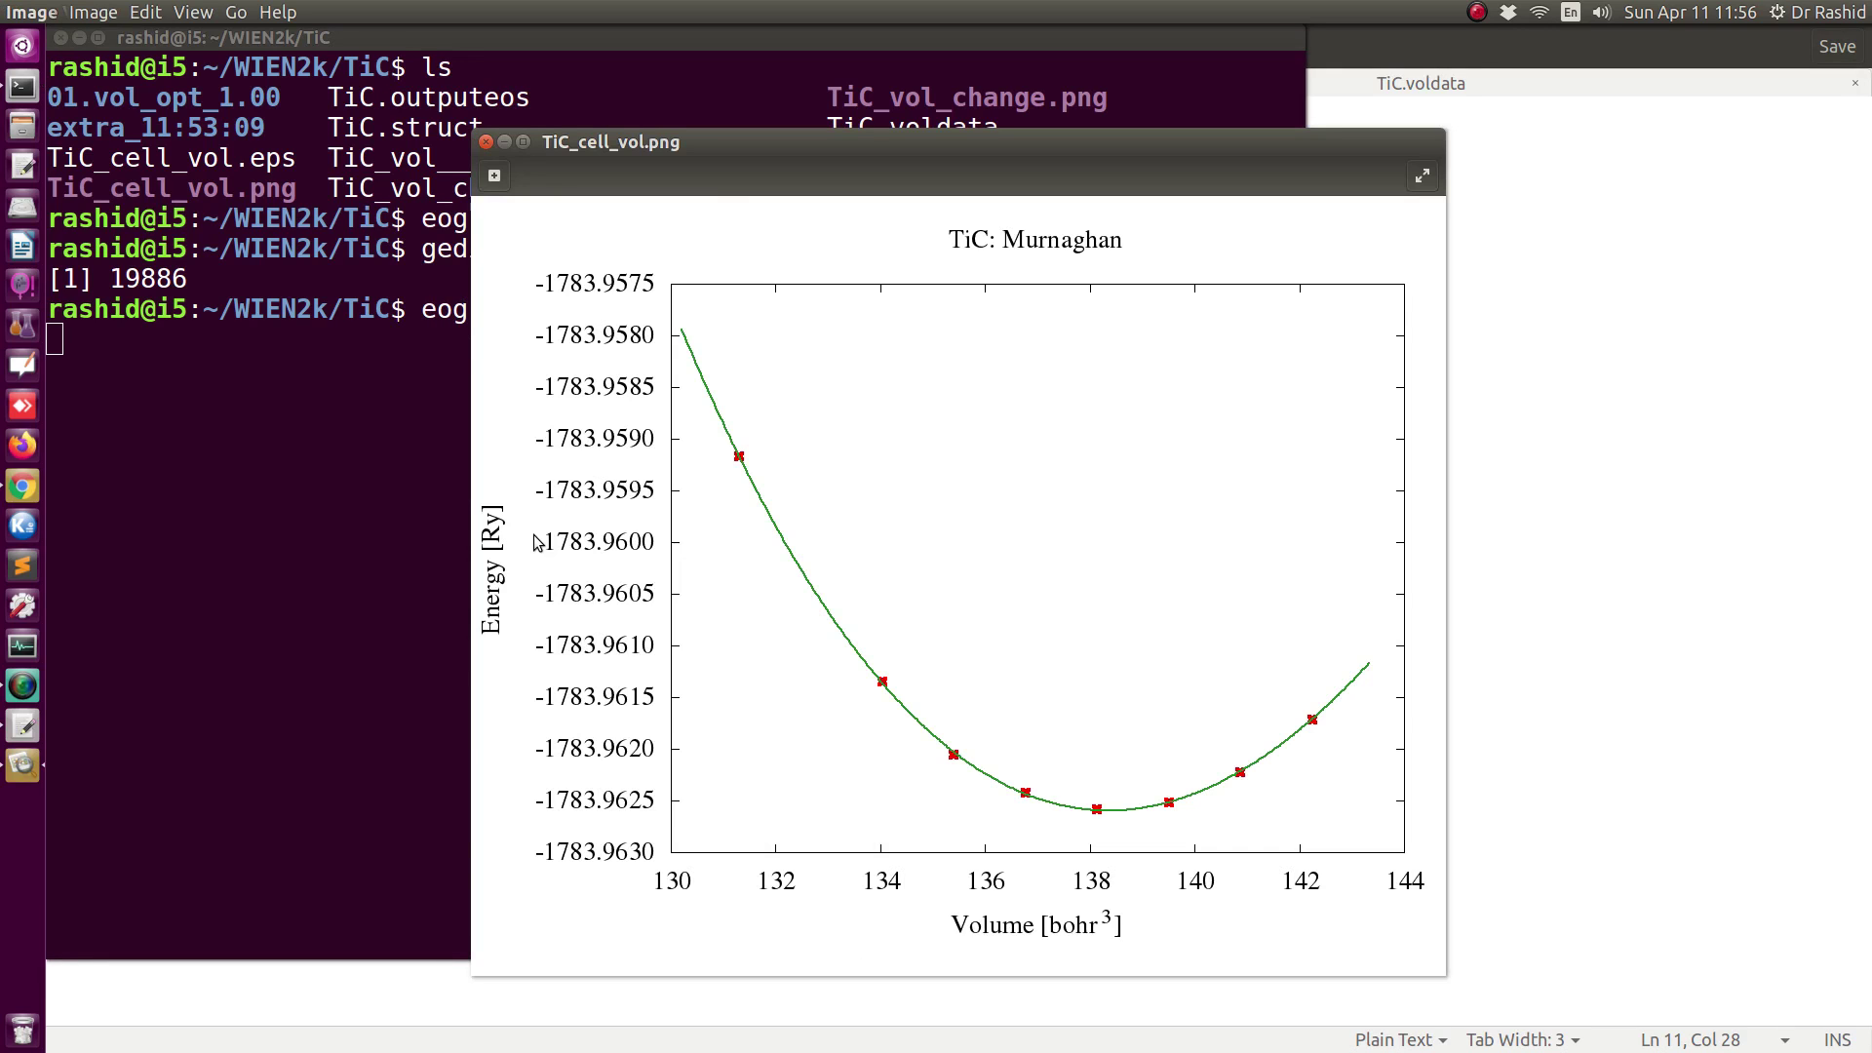
pyautogui.press('Right')
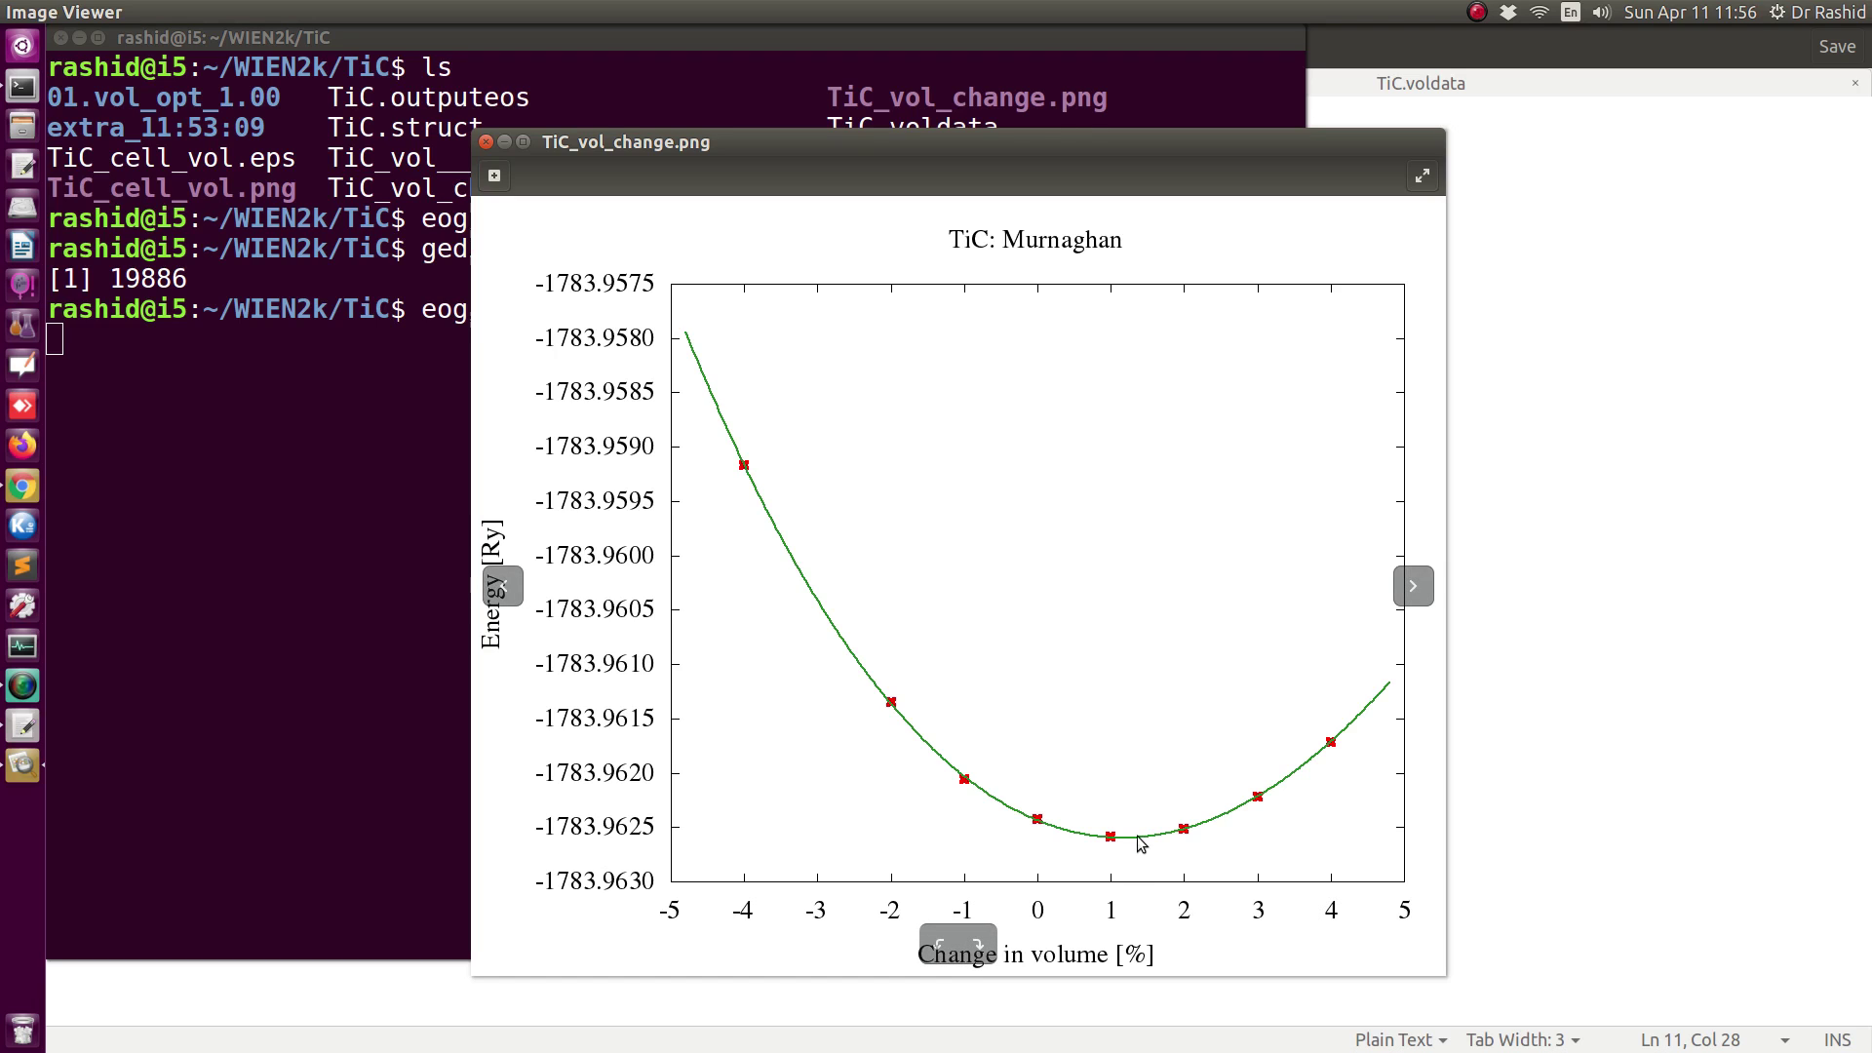
# Return to TiC.outputeos in gedit and examine the list of eosfit data files at its end, including the Birch-Murnaghan entry.
pyautogui.click(22, 725)
pyautogui.click(766, 83)
pyautogui.scroll(-4, 556, 708)
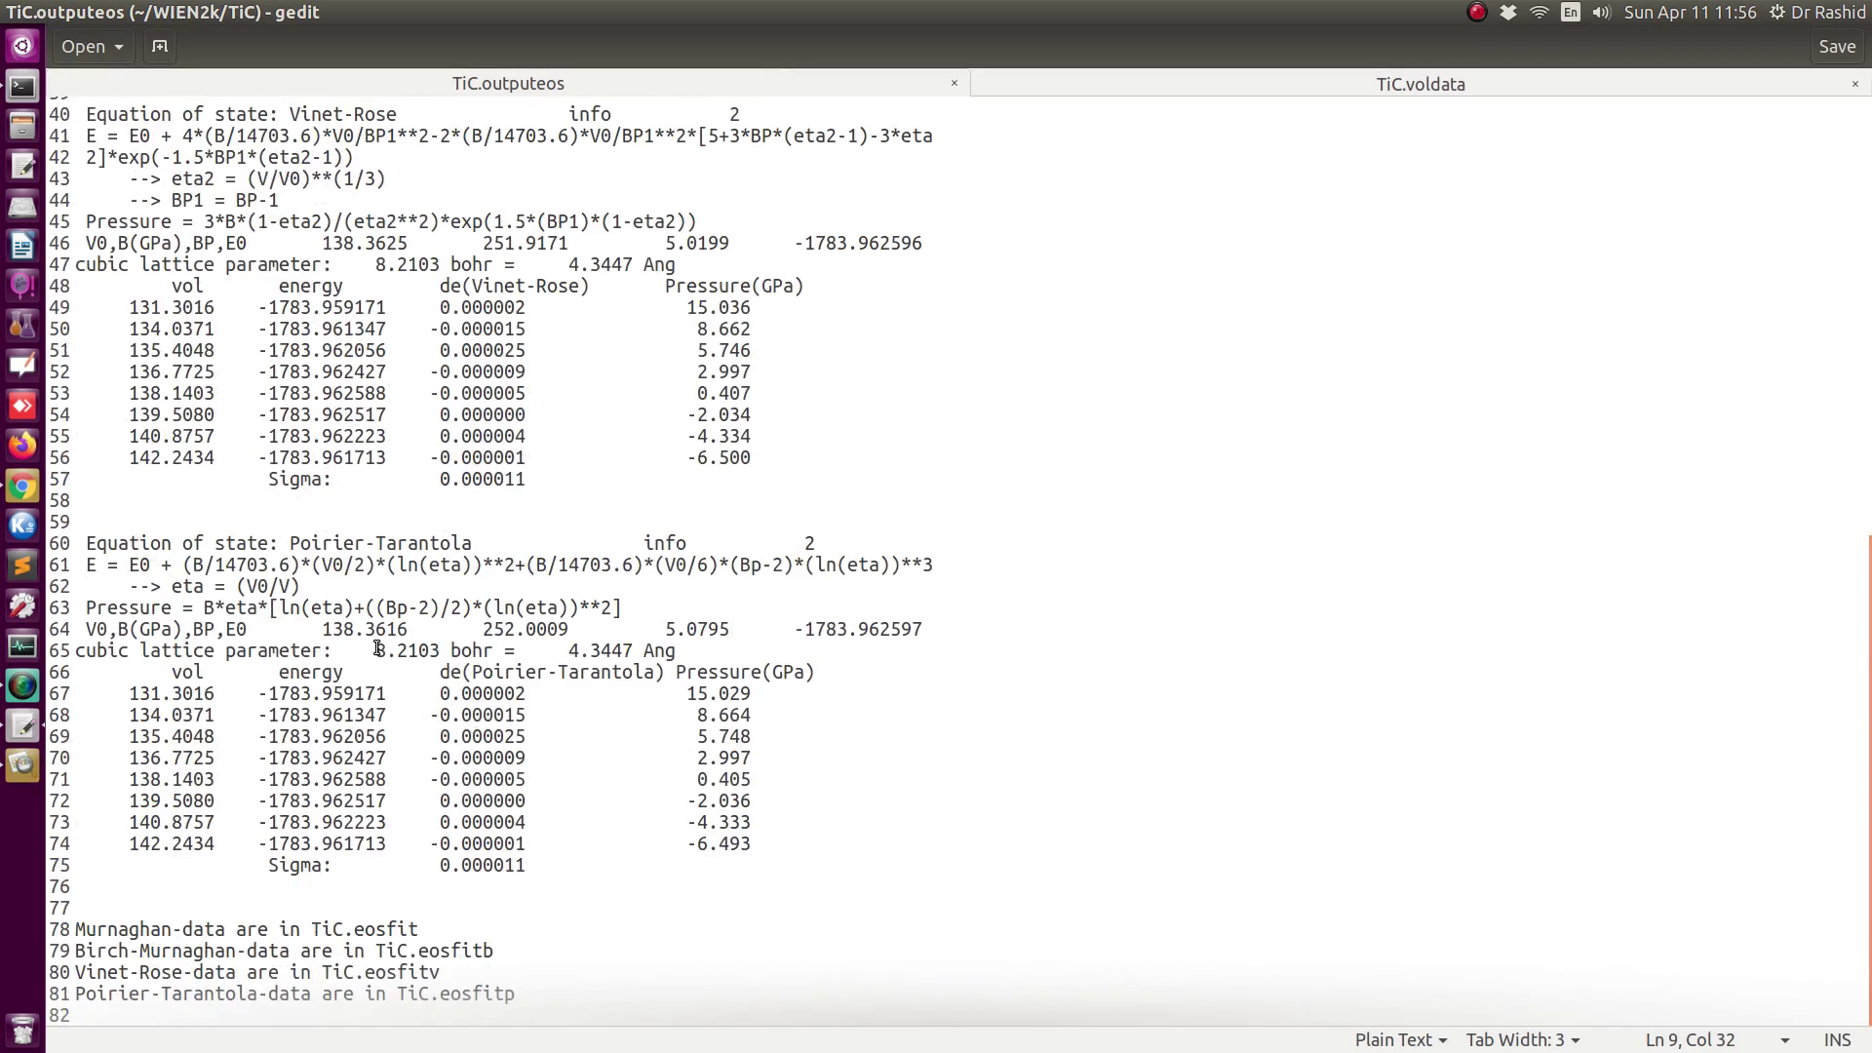
pyautogui.click(74, 928)
pyautogui.moveTo(74, 927); pyautogui.dragTo(29, 960)
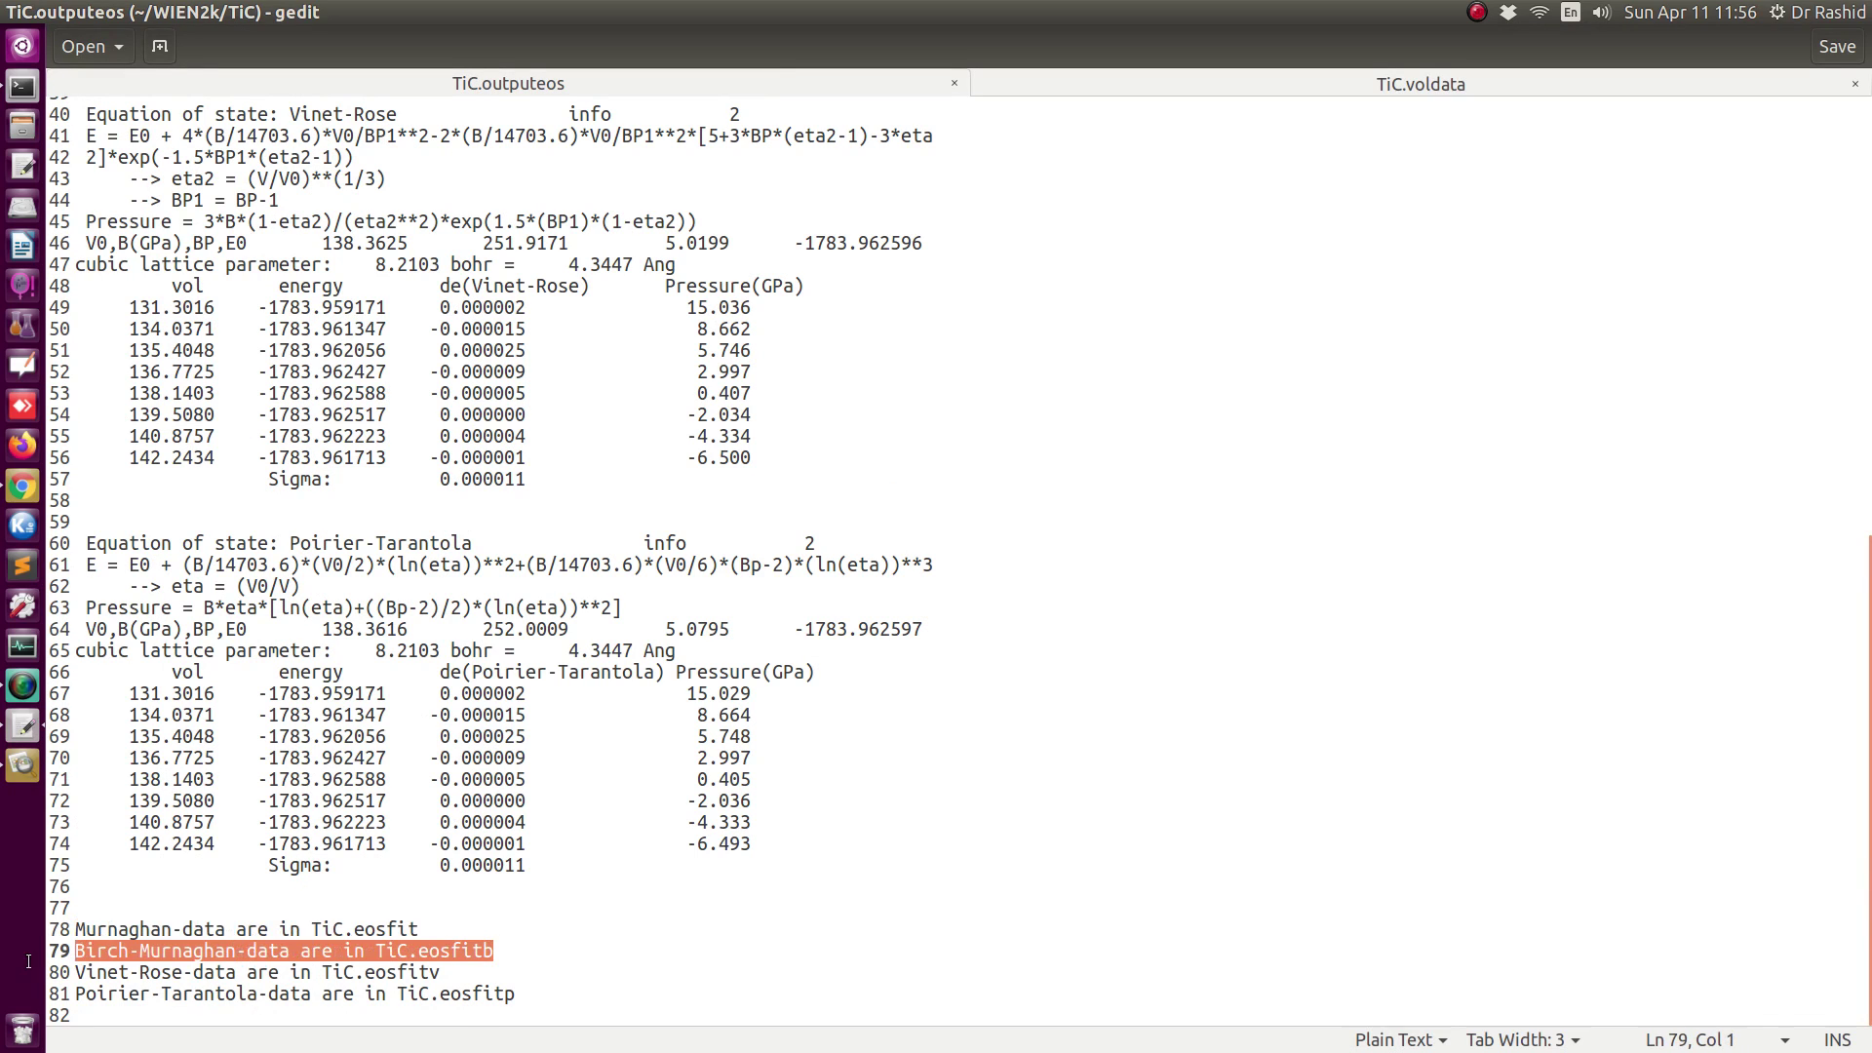
# Check the 01.vol_opt_1.00 folder in the terminal listing and switch to the TiC session in Google Chrome.
pyautogui.click(21, 90)
pyautogui.moveTo(48, 97); pyautogui.dragTo(283, 97)
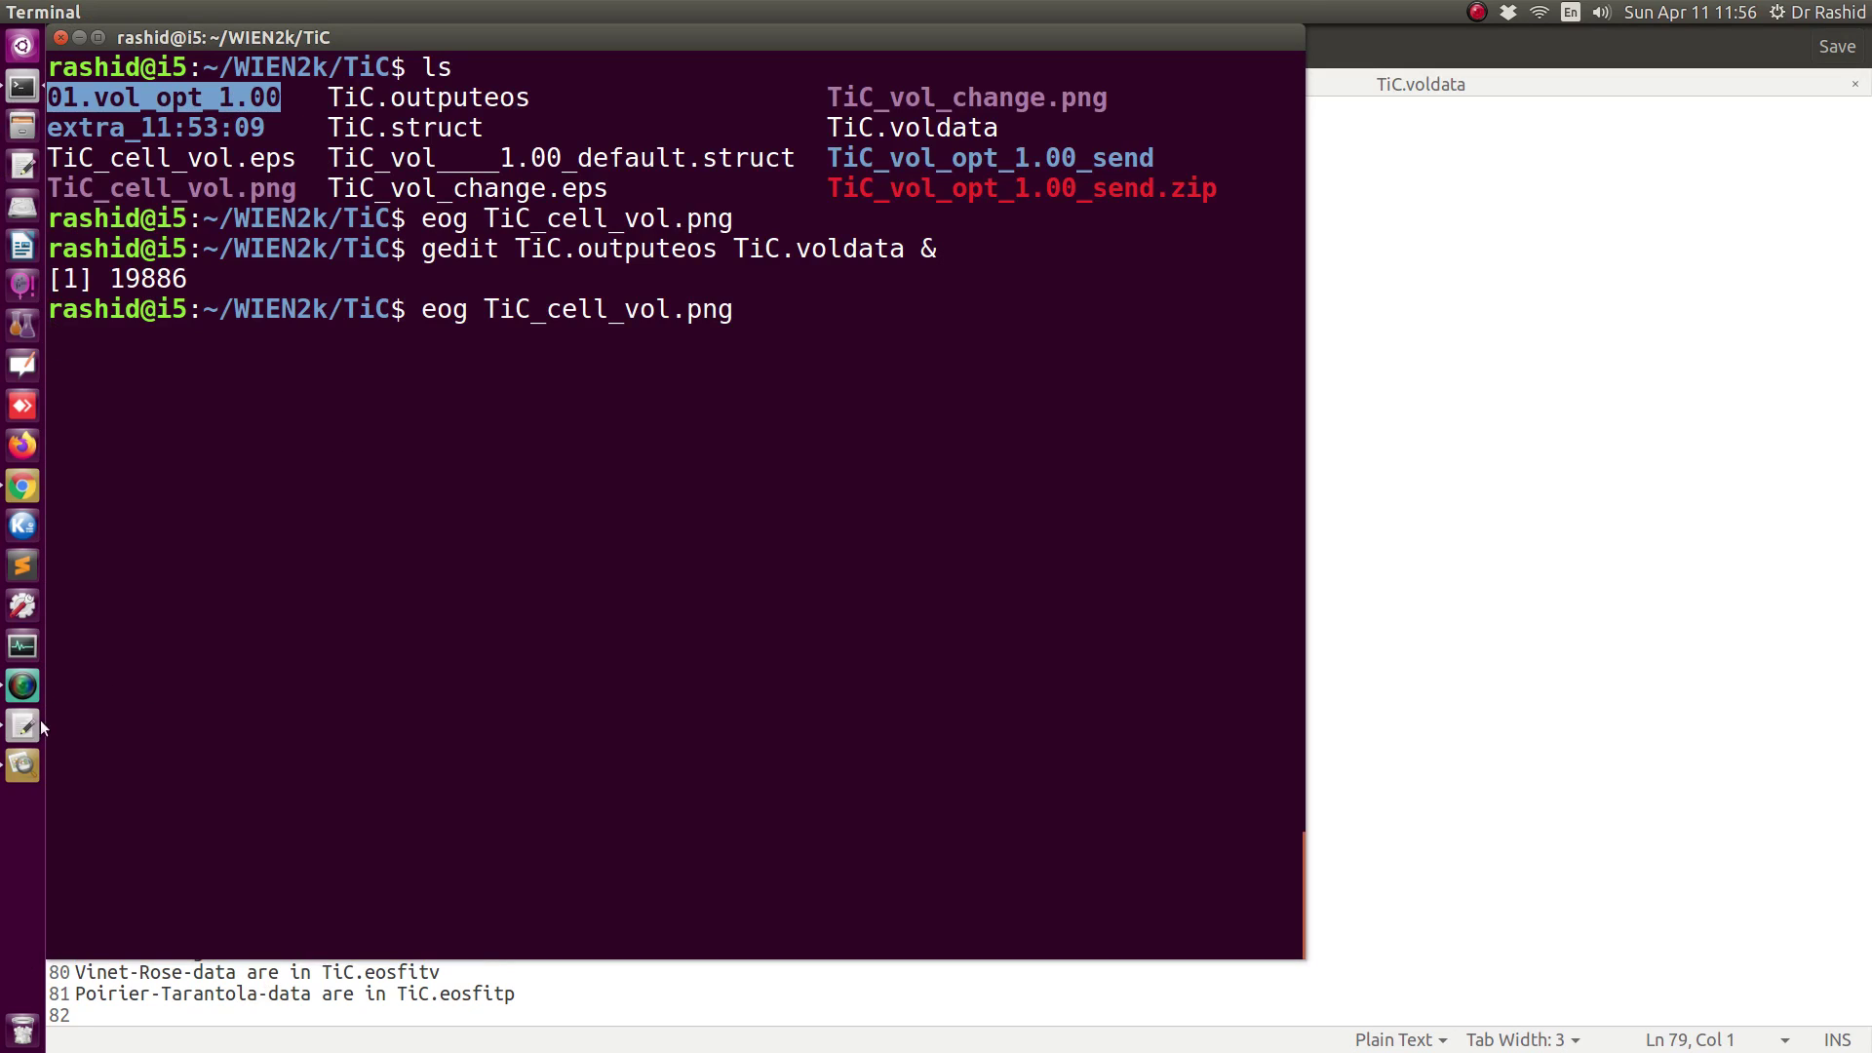
pyautogui.click(25, 763)
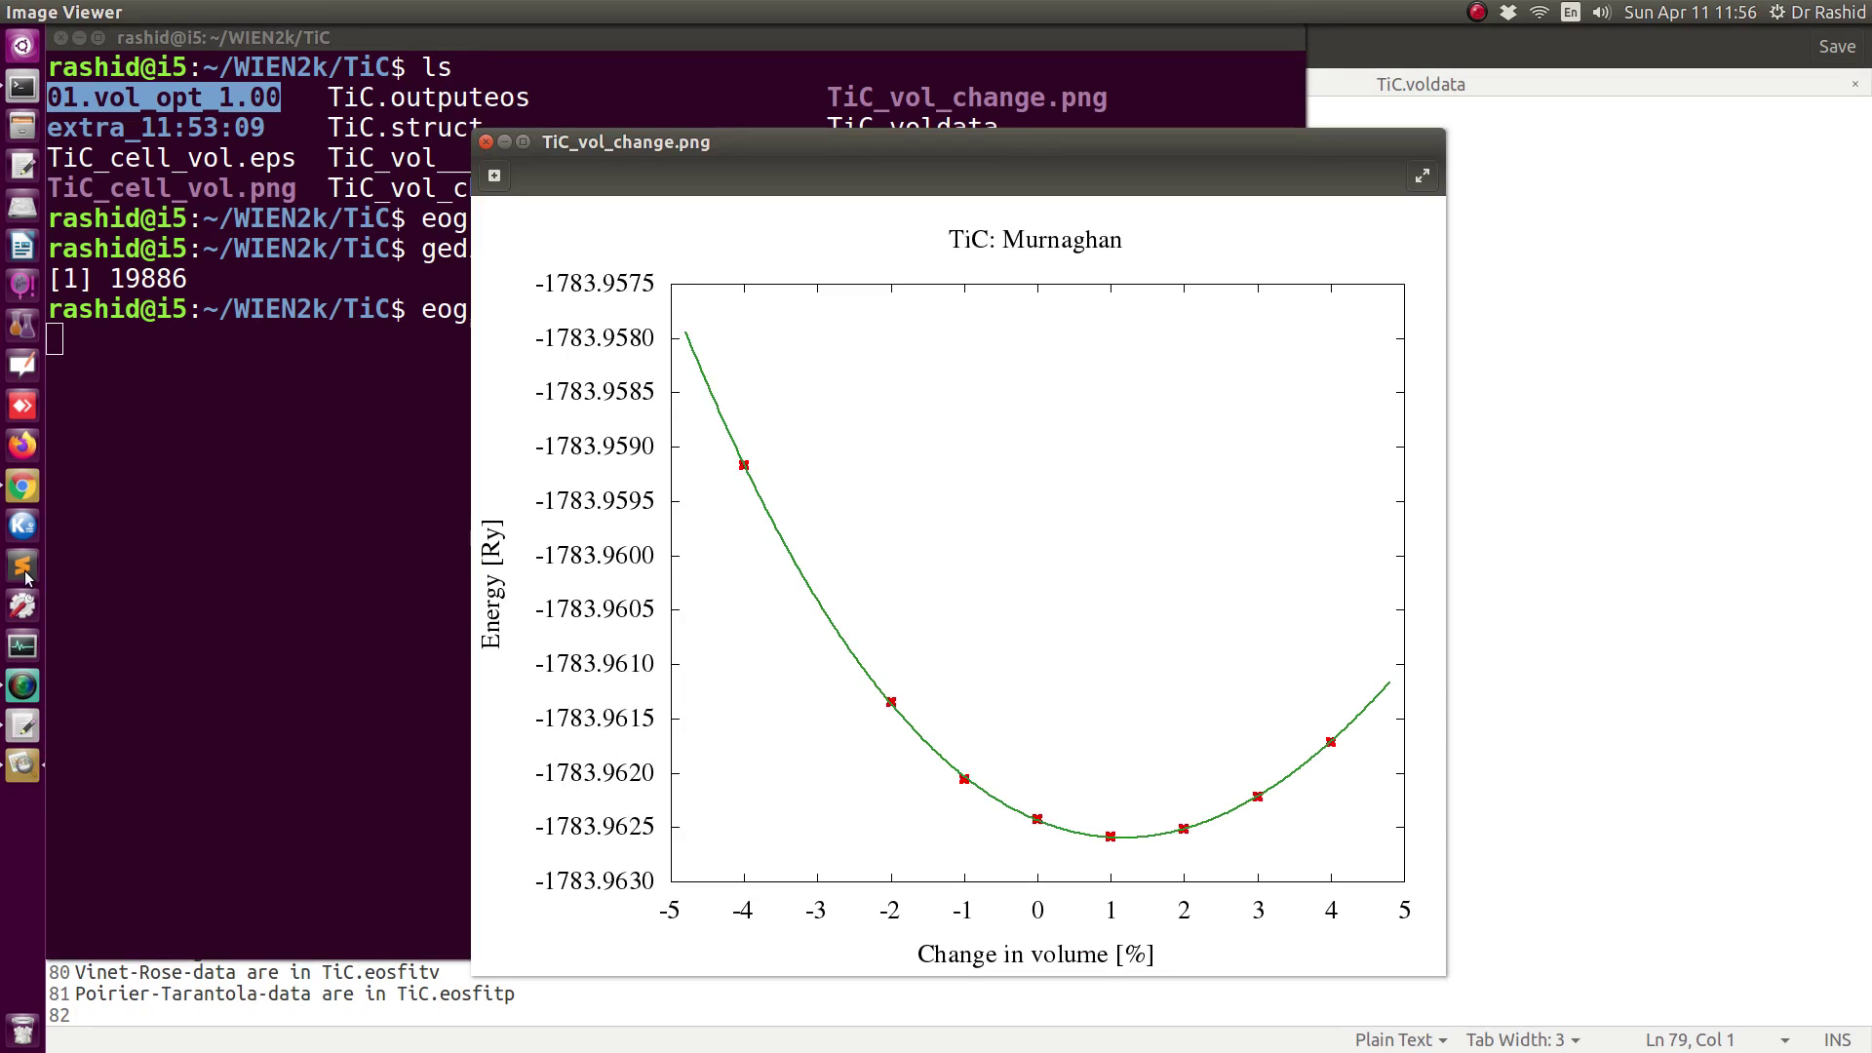
pyautogui.click(22, 489)
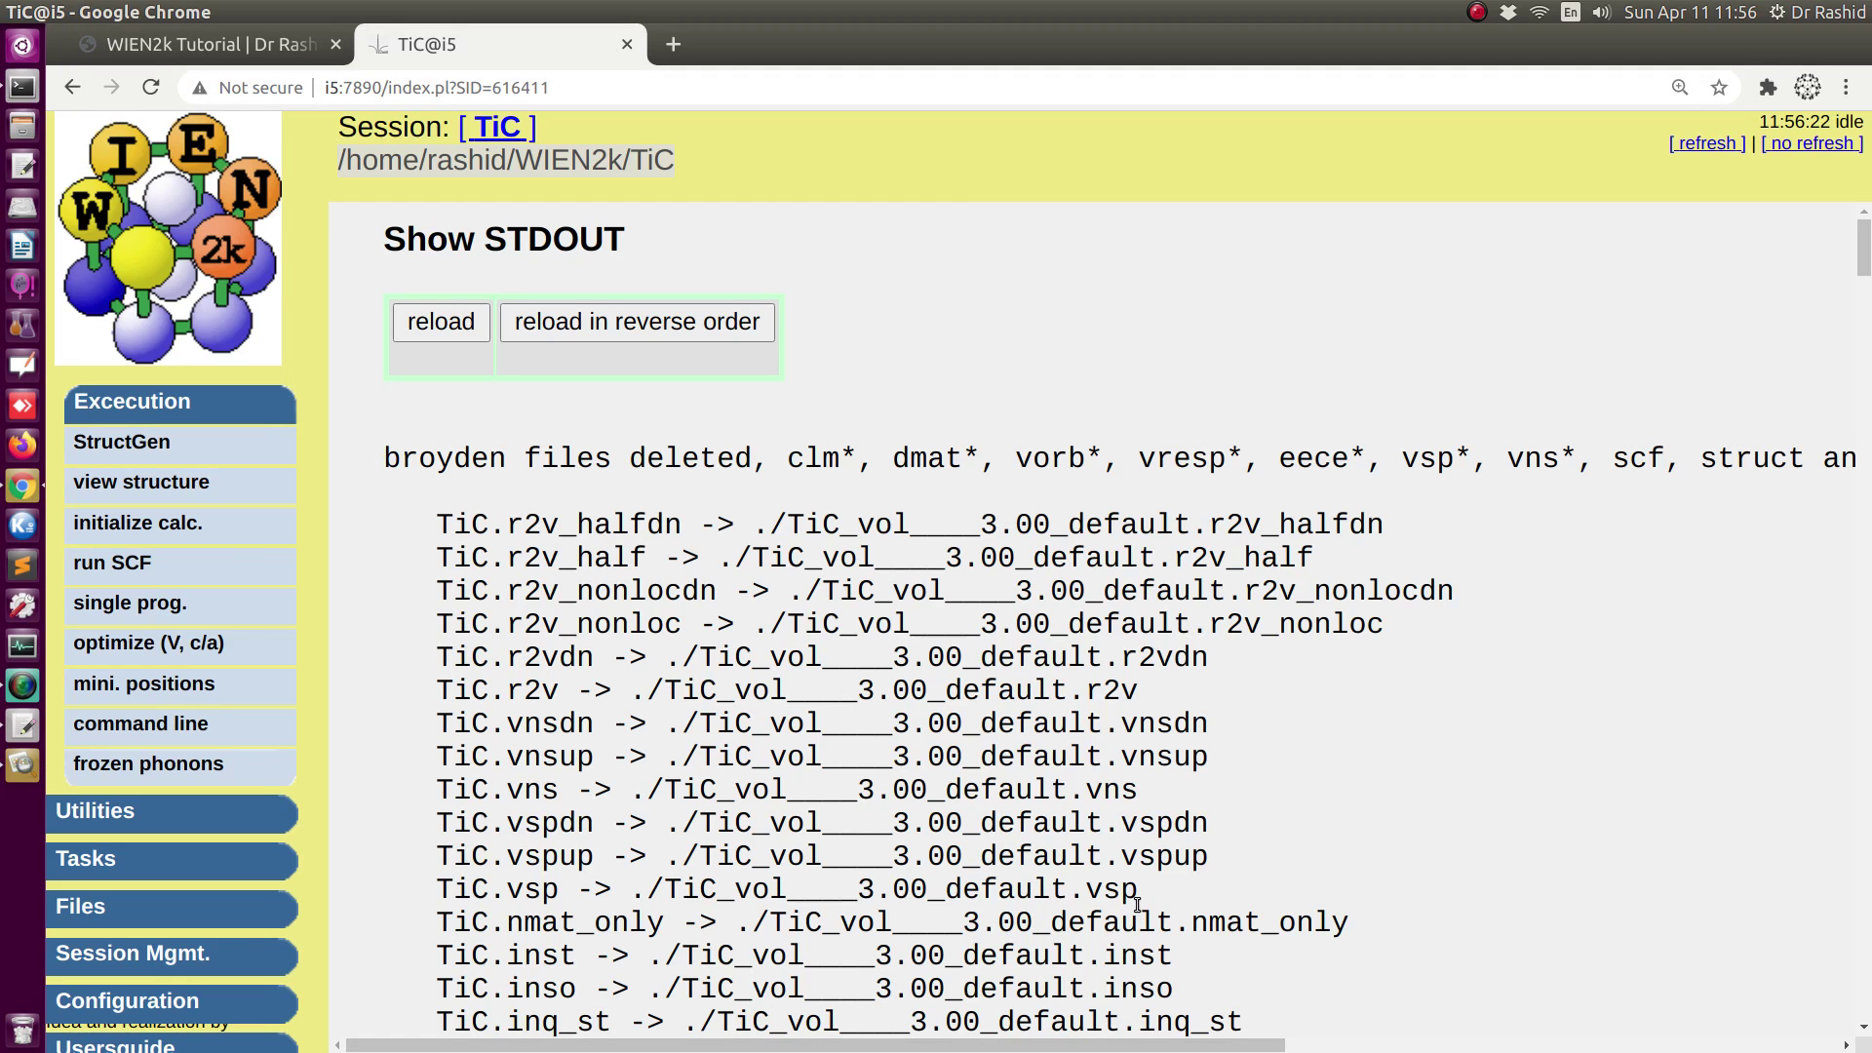